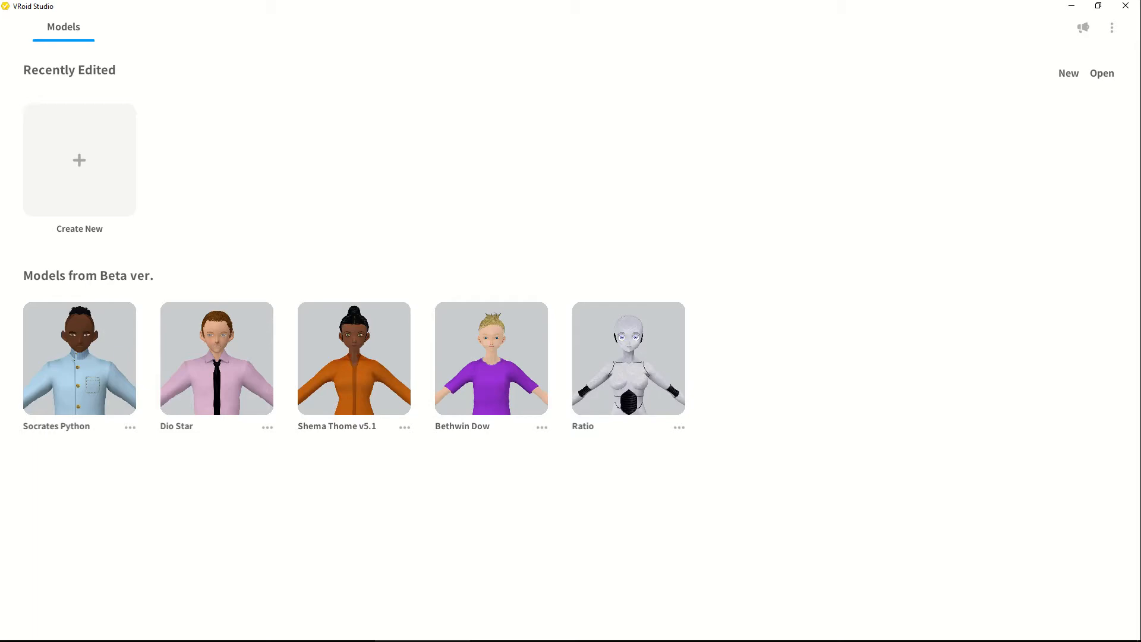
Create a new female model in VRoidStudio 0.14.0 and a new Fem-base model in the newer VRoid Studio
{"action": "left_click", "coordinate": [409, 453]}
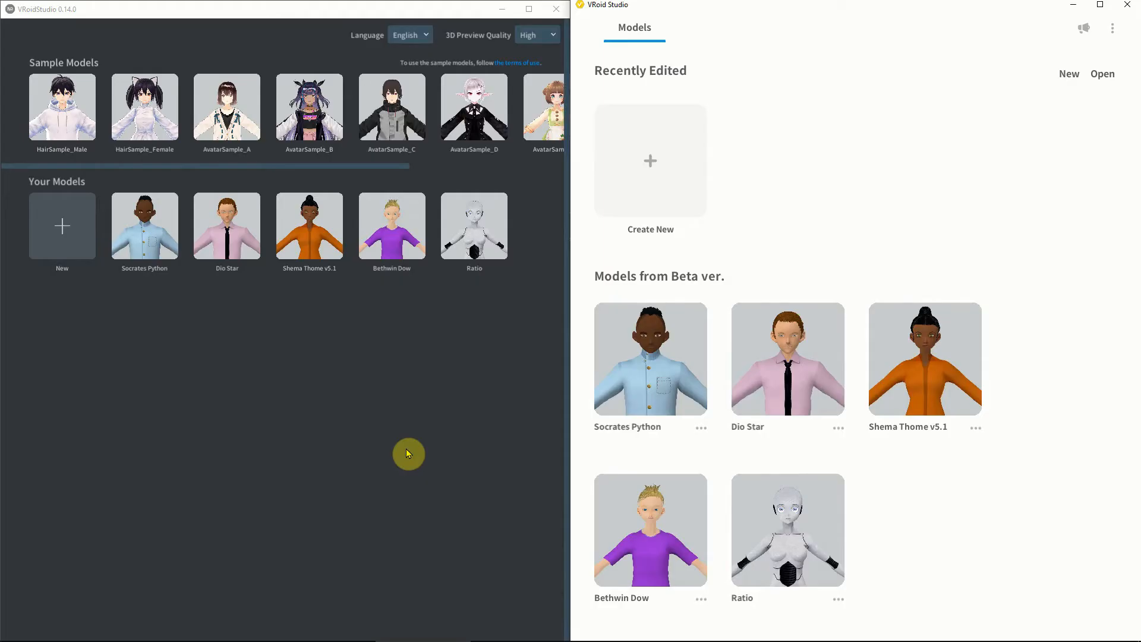
{"action": "left_click", "coordinate": [49, 250]}
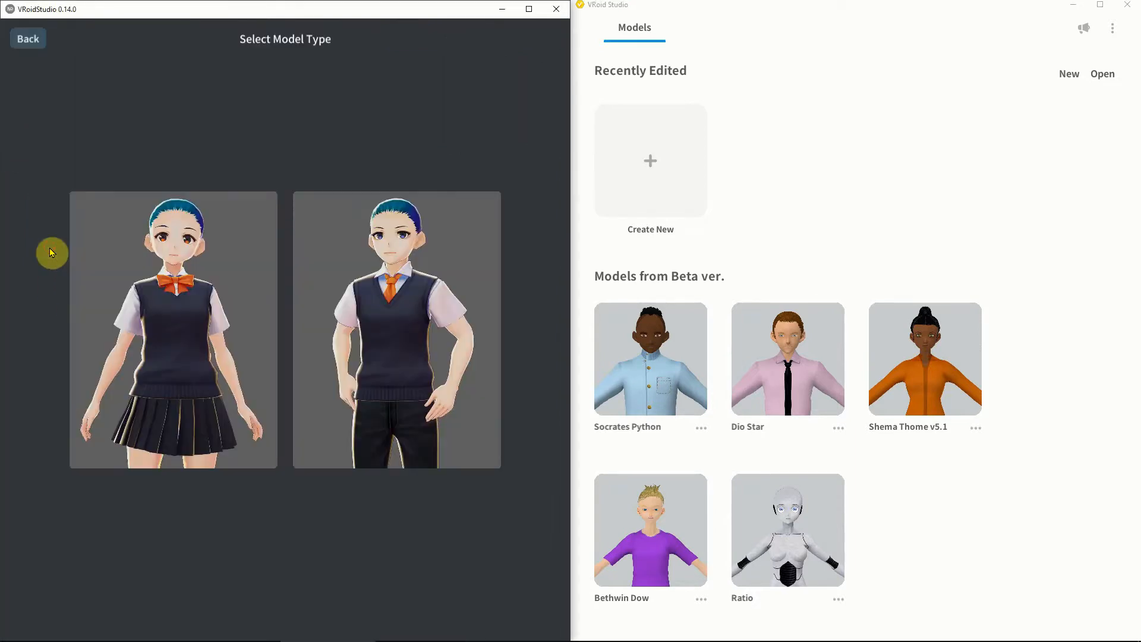
{"action": "left_click", "coordinate": [214, 293]}
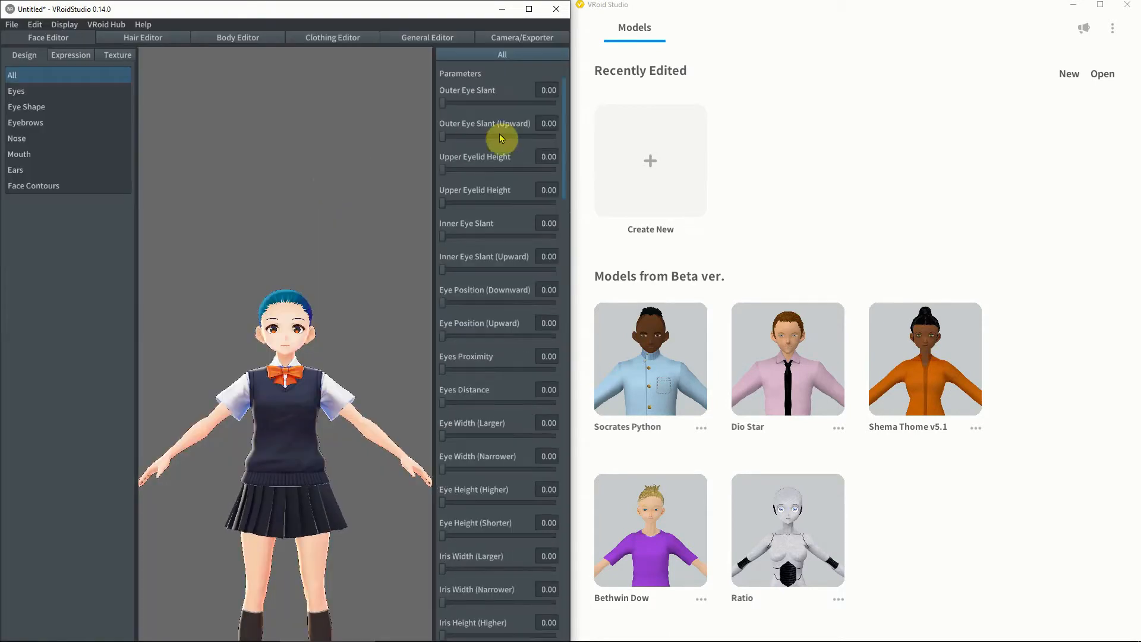
{"action": "left_click", "coordinate": [680, 166]}
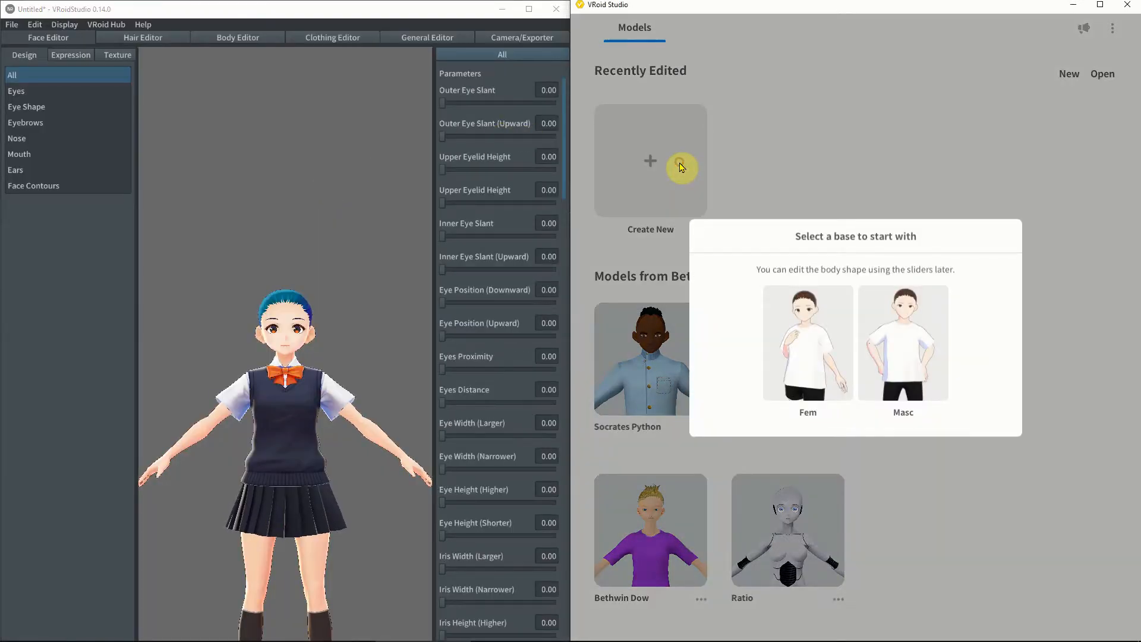
{"action": "left_click", "coordinate": [807, 345]}
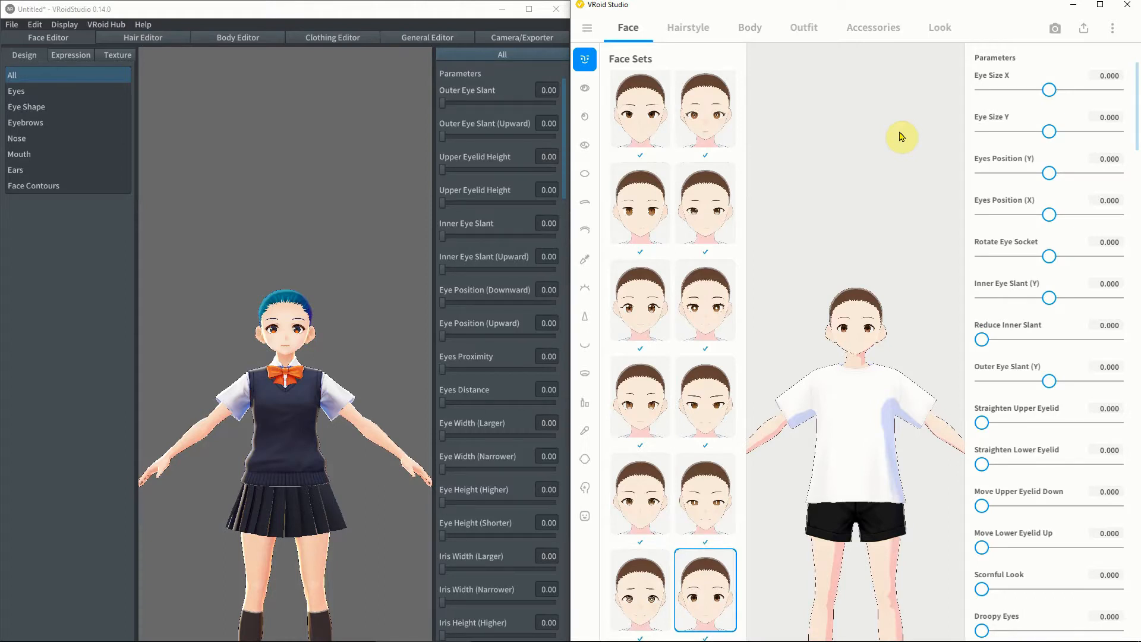
Set the background color of the newer VRoid Studio to Dark in its settings
{"action": "left_click", "coordinate": [1112, 28]}
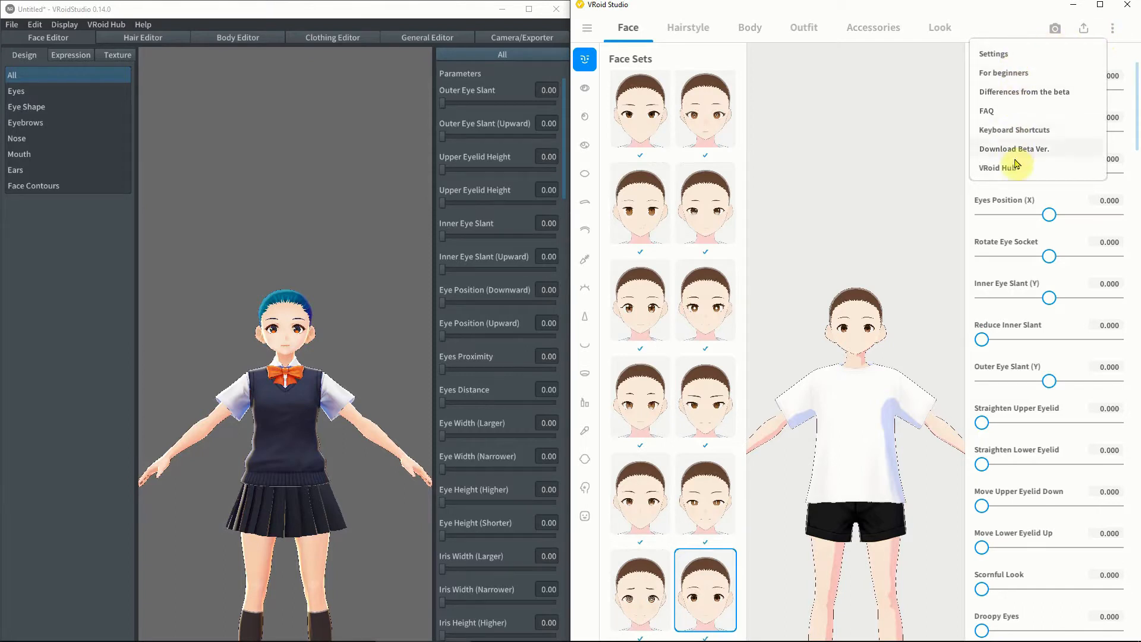
{"action": "left_click", "coordinate": [1006, 56]}
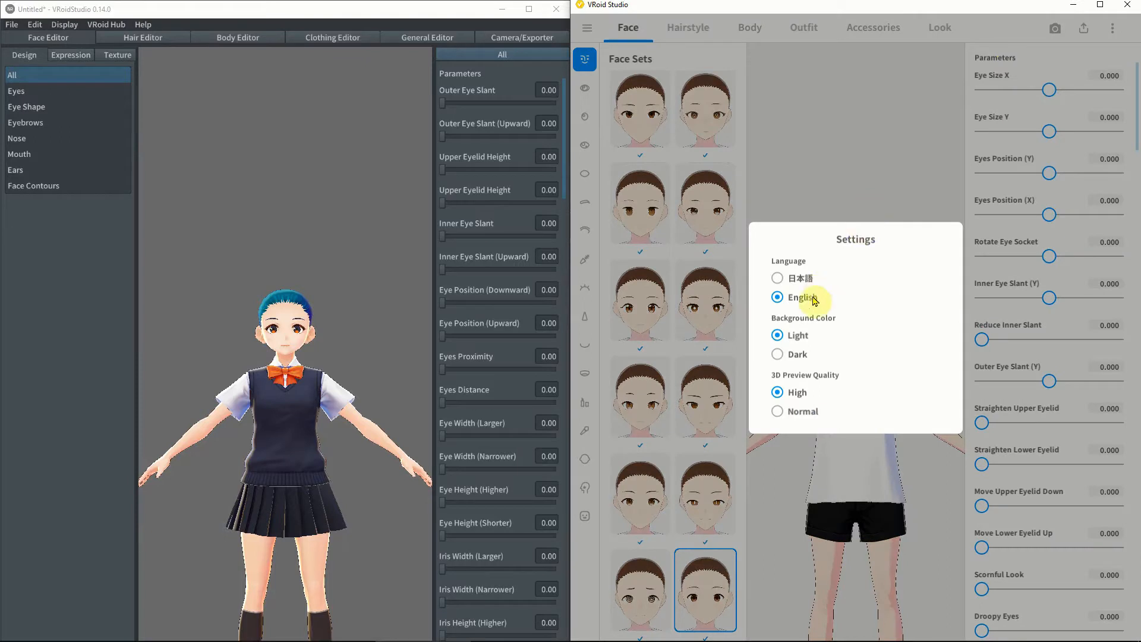
{"action": "left_click", "coordinate": [798, 355]}
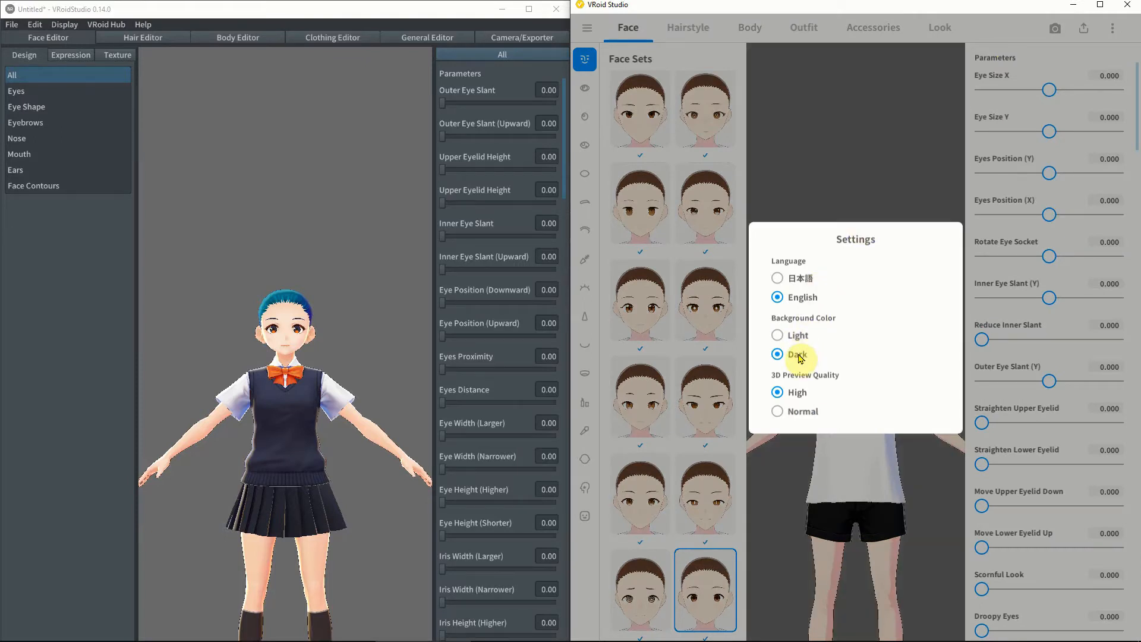
{"action": "left_click", "coordinate": [867, 141]}
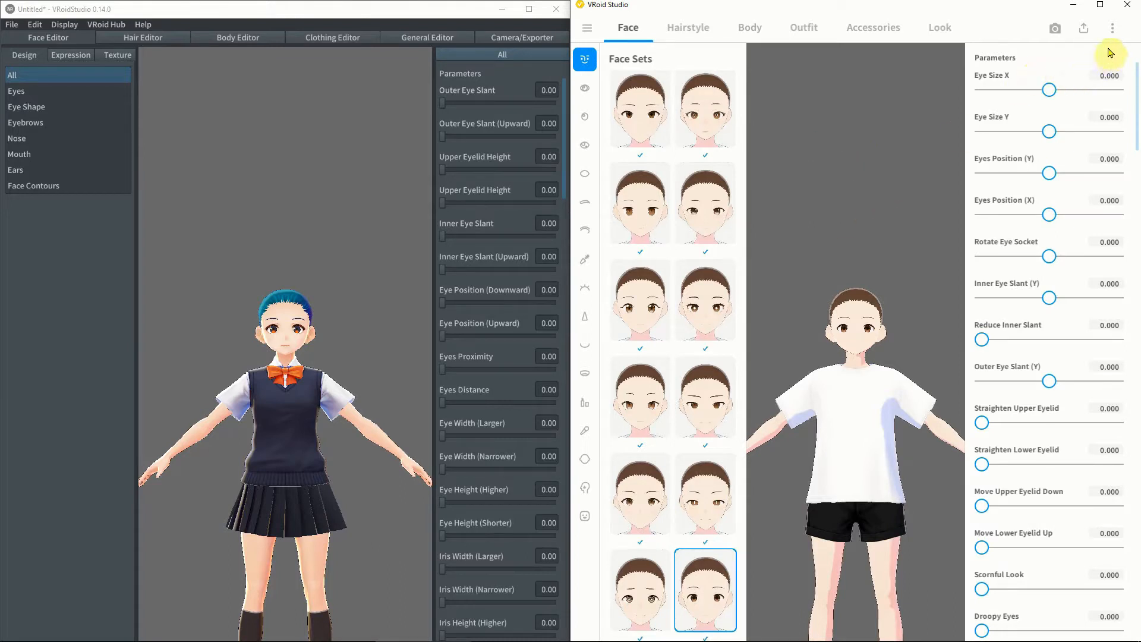
Restore the Light background color in the newer VRoid Studio's settings
{"action": "left_click", "coordinate": [1112, 29]}
{"action": "left_click", "coordinate": [1032, 54]}
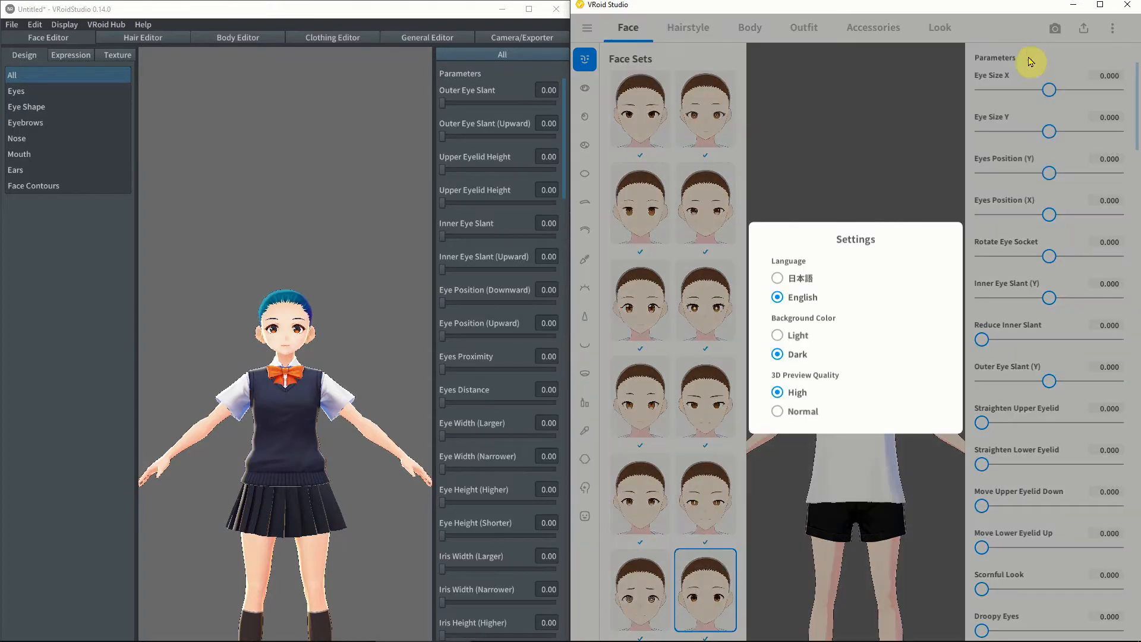
{"action": "left_click", "coordinate": [797, 335]}
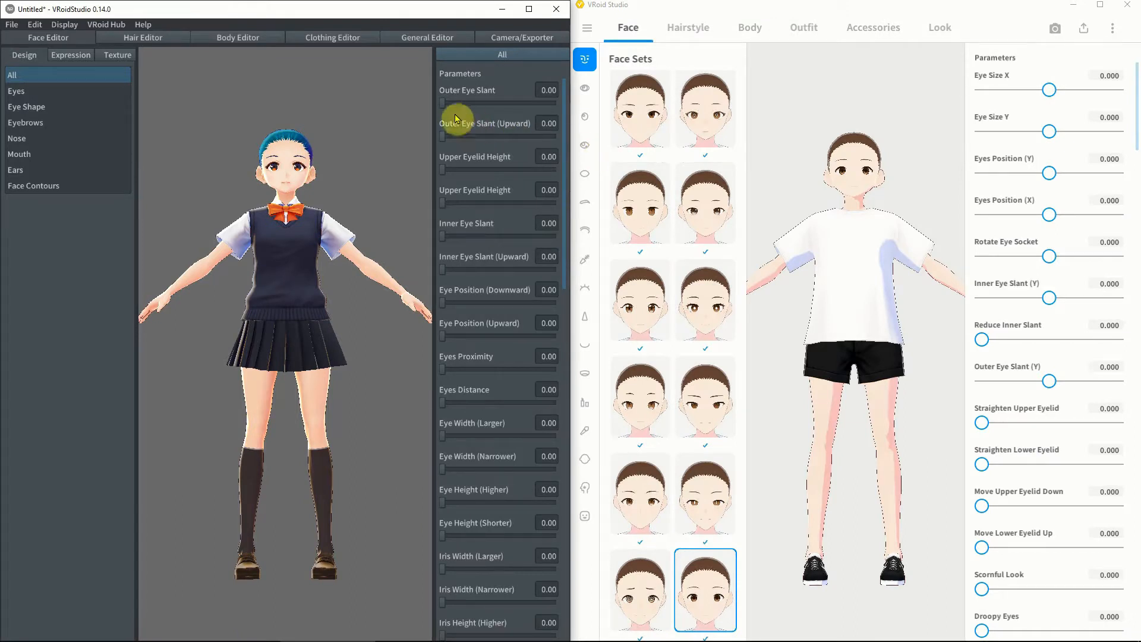
In VRoidStudio 0.14.0, enable Antialiasing in the camera's post-processing settings and set it to High
{"action": "left_click", "coordinate": [516, 40]}
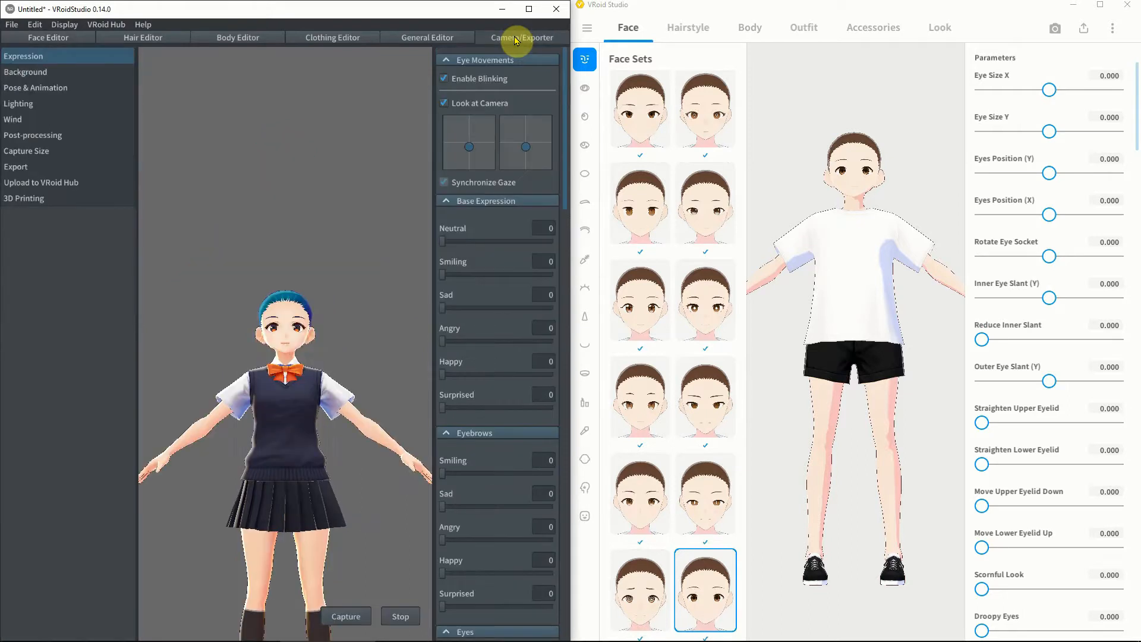
{"action": "left_click", "coordinate": [47, 136]}
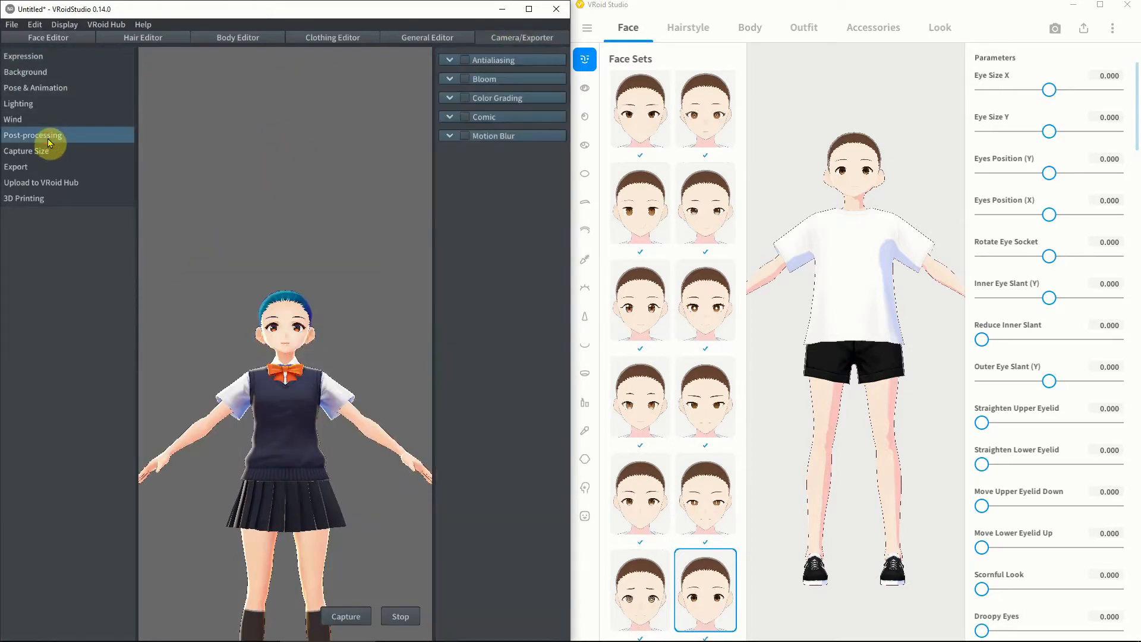
{"action": "left_click", "coordinate": [465, 62]}
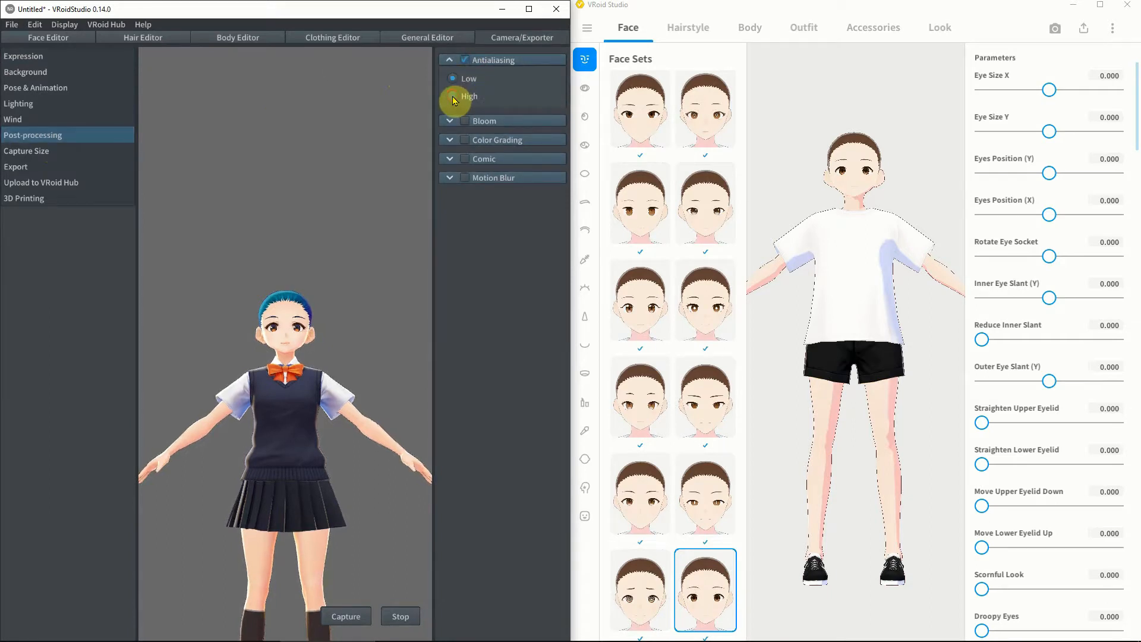
{"action": "left_click", "coordinate": [453, 97]}
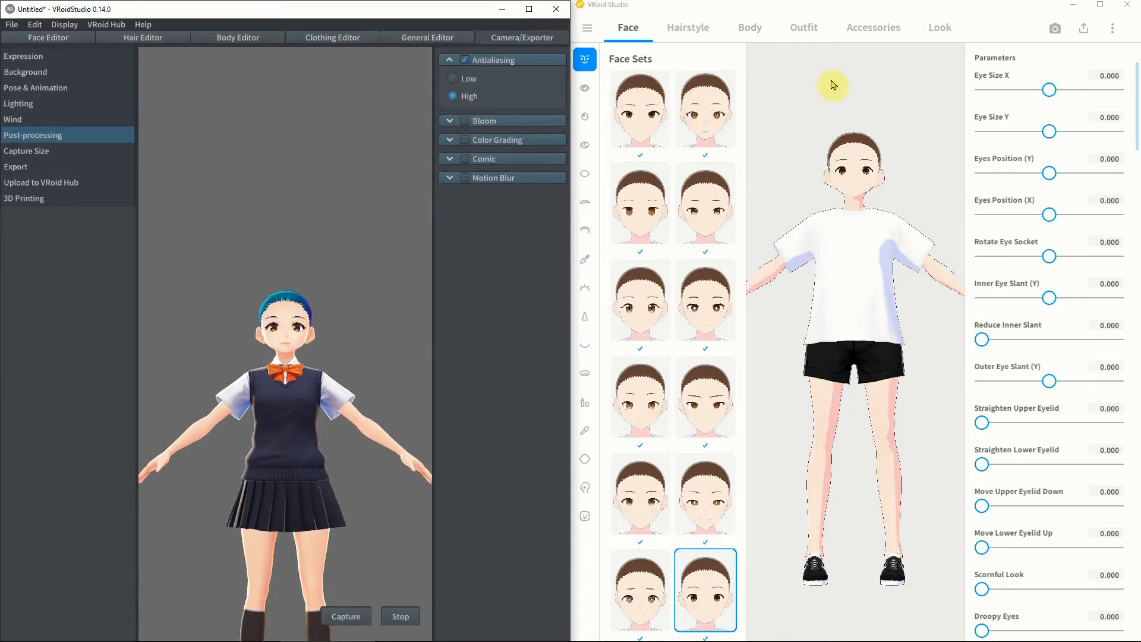
In the newer VRoid Studio's Photo Booth, enable post-processing Anti-aliasing at High
{"action": "left_click", "coordinate": [1054, 34]}
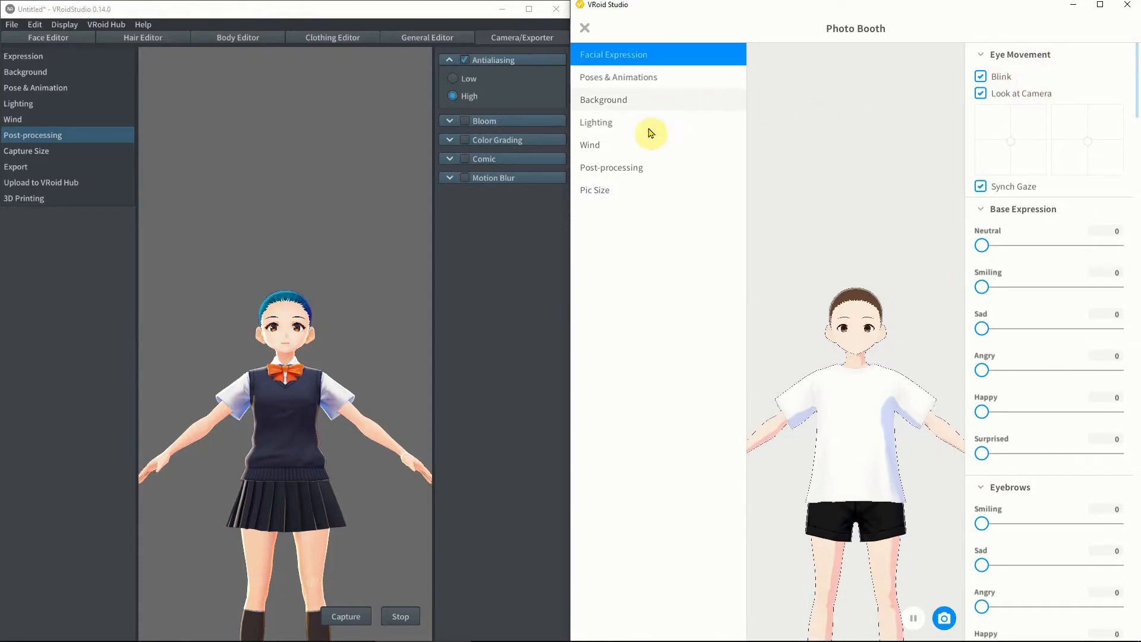
{"action": "left_click", "coordinate": [635, 169]}
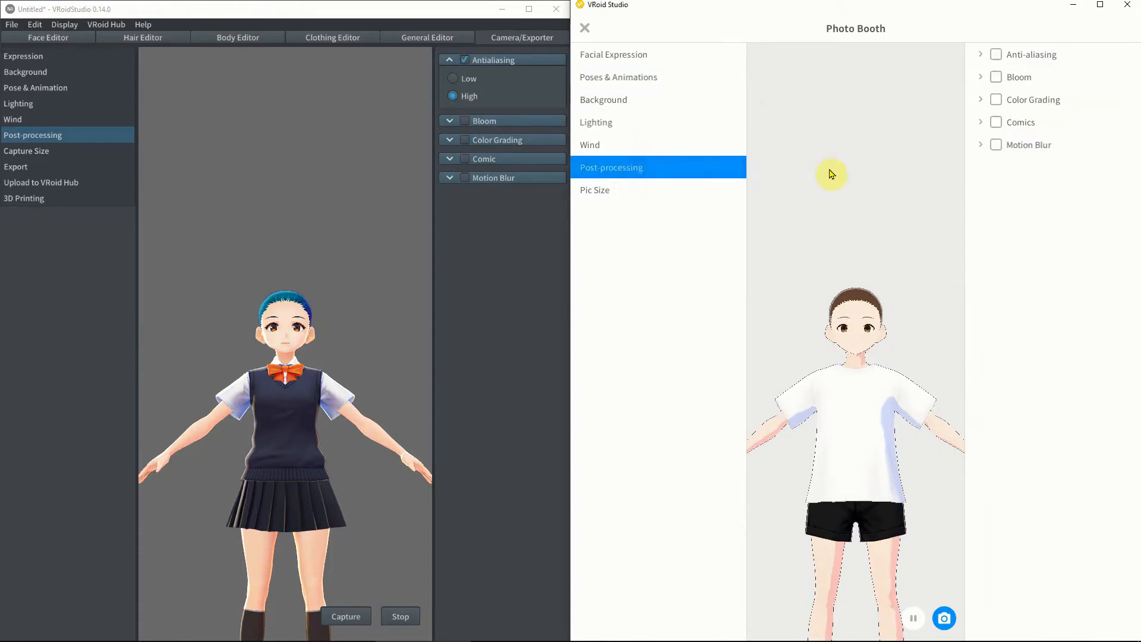
{"action": "left_click", "coordinate": [996, 55]}
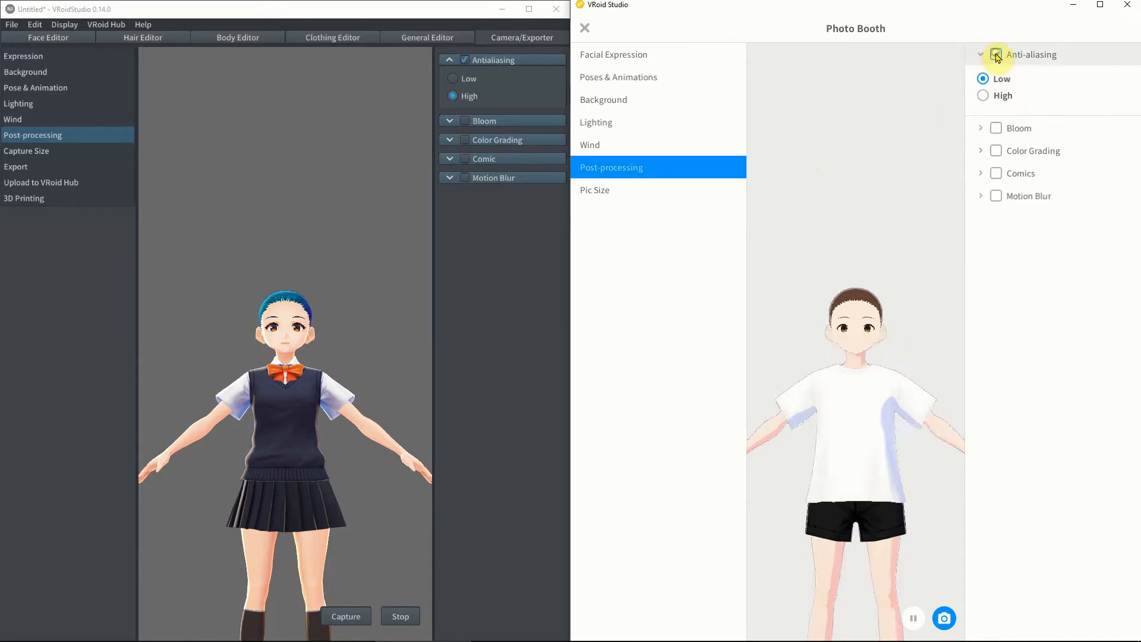
{"action": "left_click", "coordinate": [984, 99]}
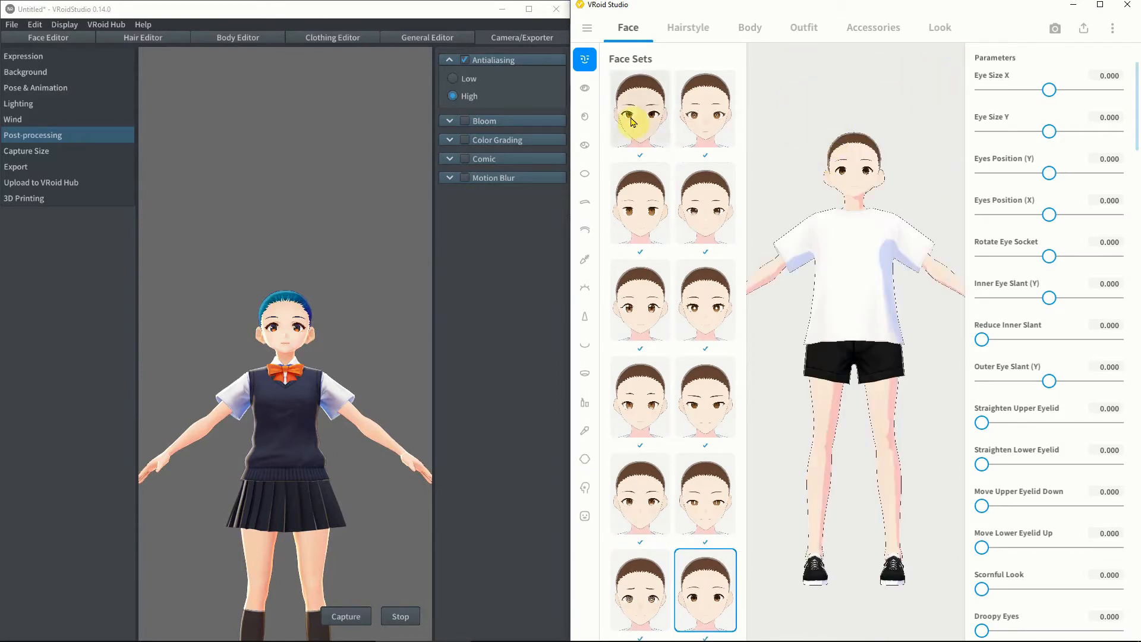
In VRoidStudio 0.14.0, set the face and body outline widths of the uniformed model to 0
{"action": "left_click", "coordinate": [431, 39]}
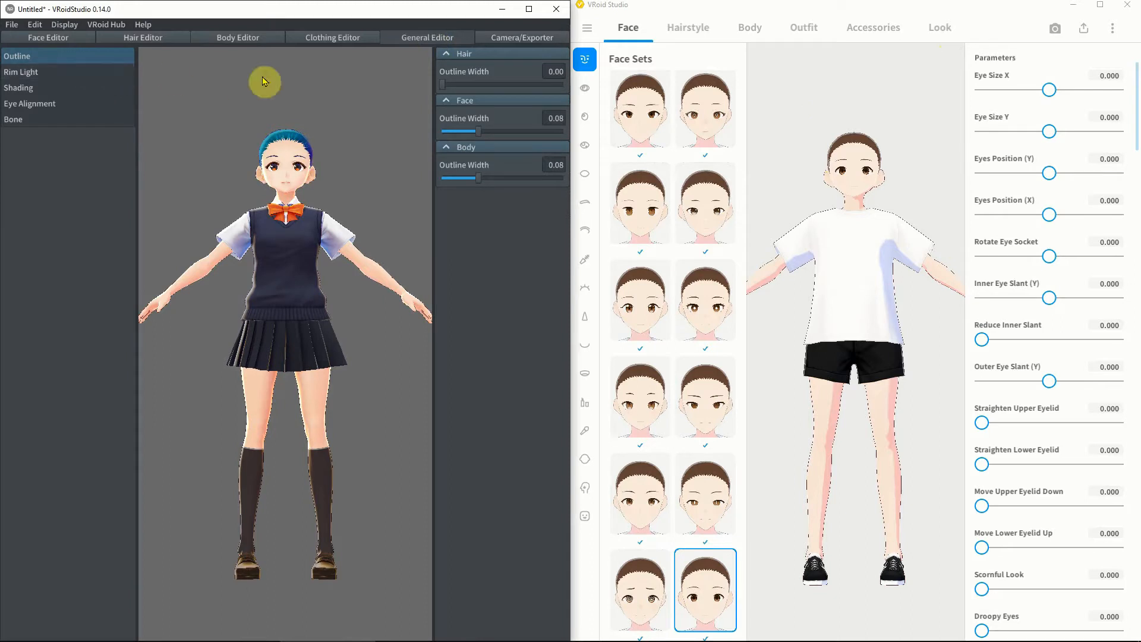
{"action": "left_click_drag", "start_coordinate": [478, 130], "coordinate": [414, 137]}
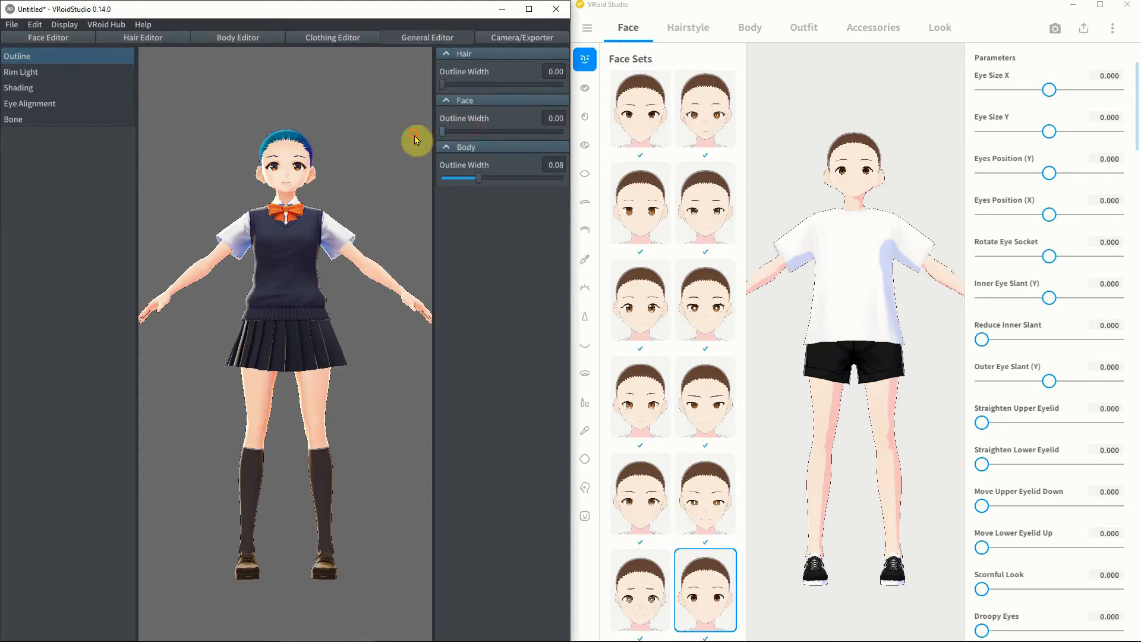
{"action": "left_click_drag", "start_coordinate": [477, 178], "coordinate": [408, 184]}
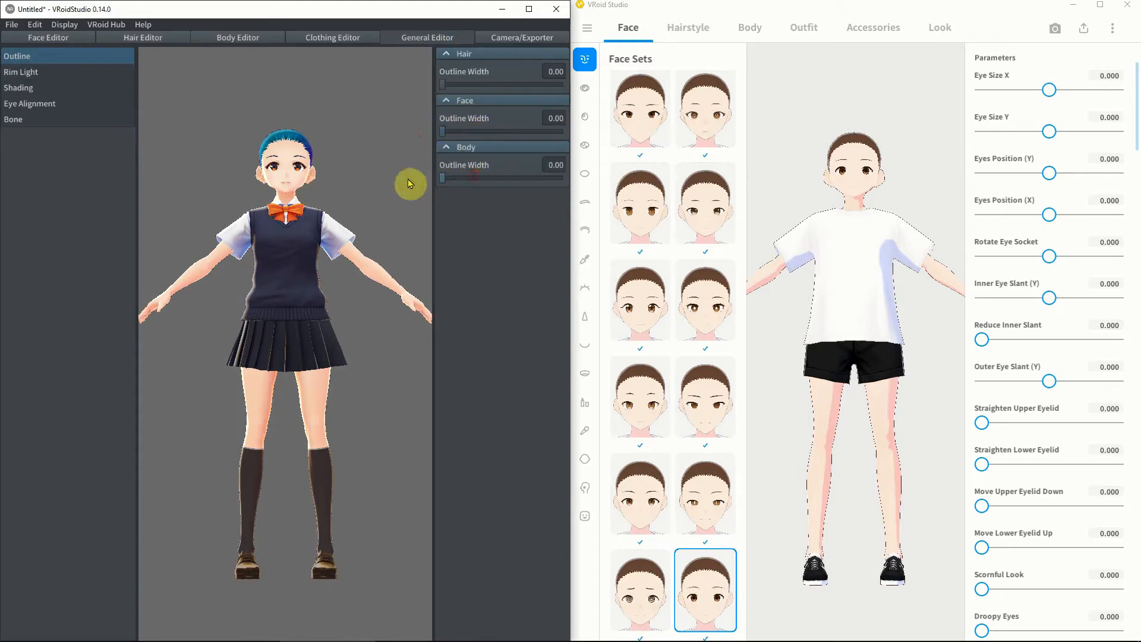
Set the model's hair rim light strength and compression to 0, and its body rim light strength to 0
{"action": "left_click", "coordinate": [84, 73]}
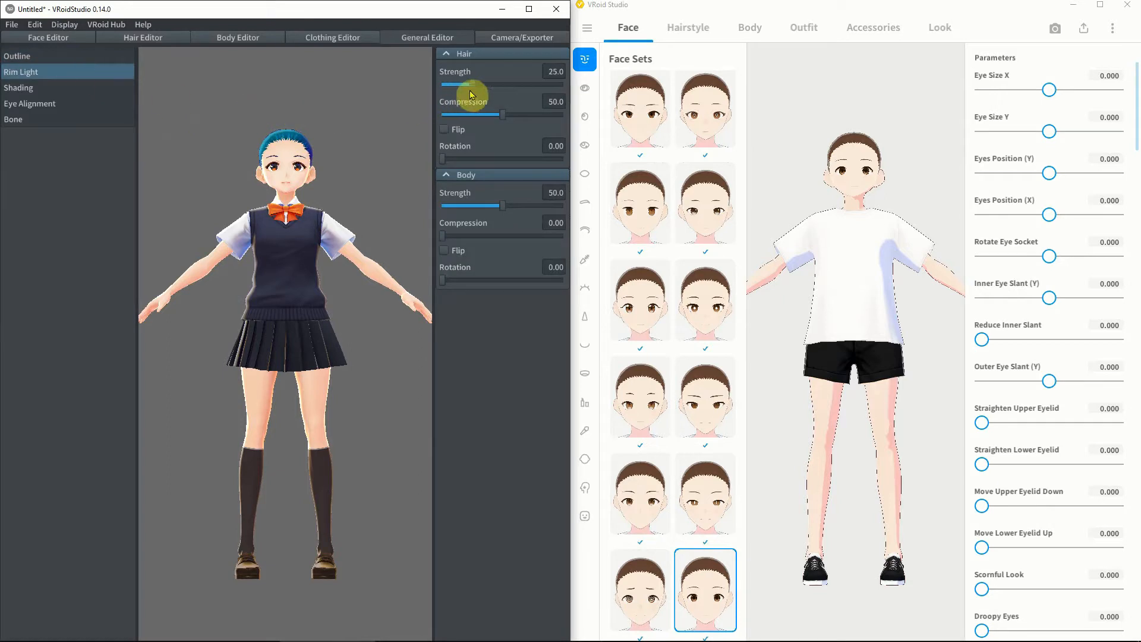
{"action": "left_click_drag", "start_coordinate": [473, 85], "coordinate": [401, 93]}
{"action": "left_click_drag", "start_coordinate": [506, 116], "coordinate": [408, 120]}
{"action": "left_click_drag", "start_coordinate": [502, 209], "coordinate": [395, 212]}
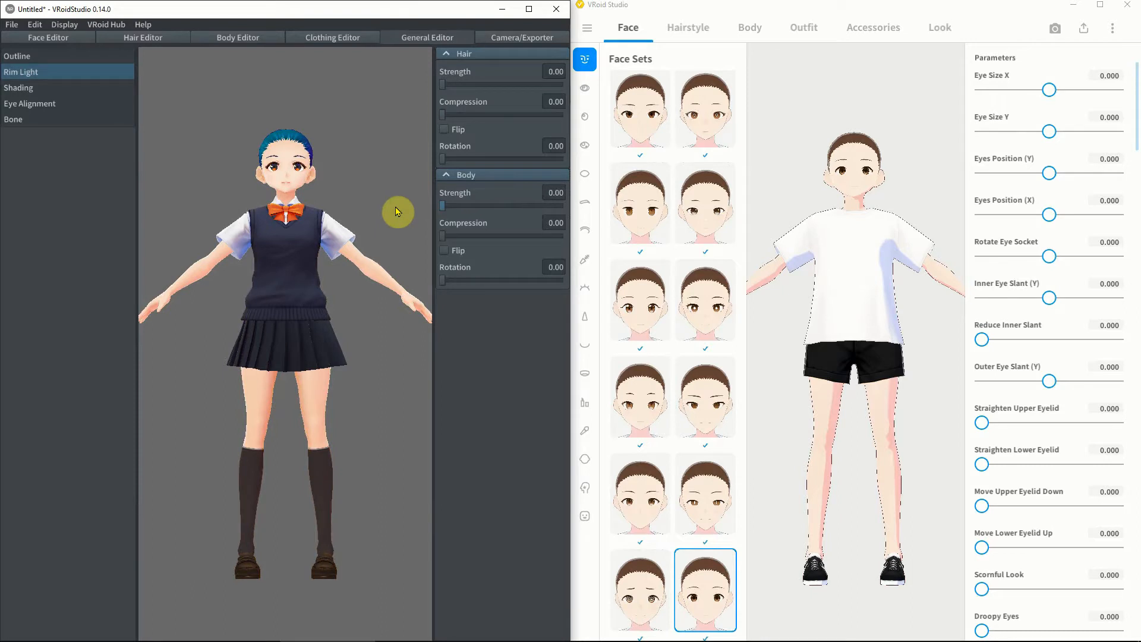
Set the model's Shading Area to -0.3 for both the face and the body
{"action": "left_click", "coordinate": [116, 89]}
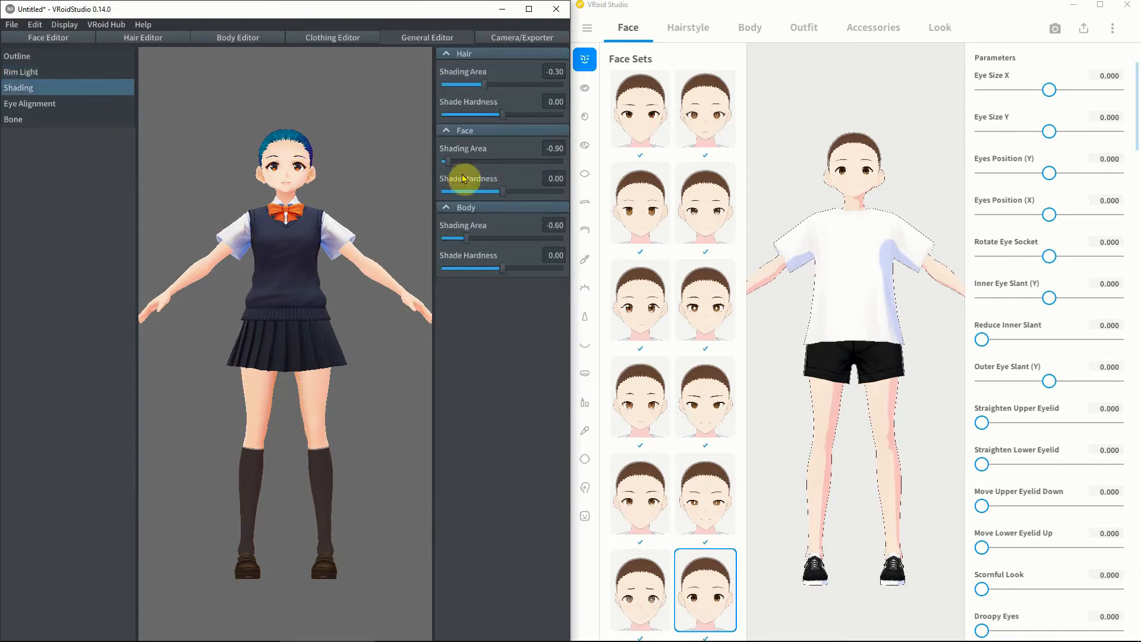
{"action": "double_click", "coordinate": [556, 74]}
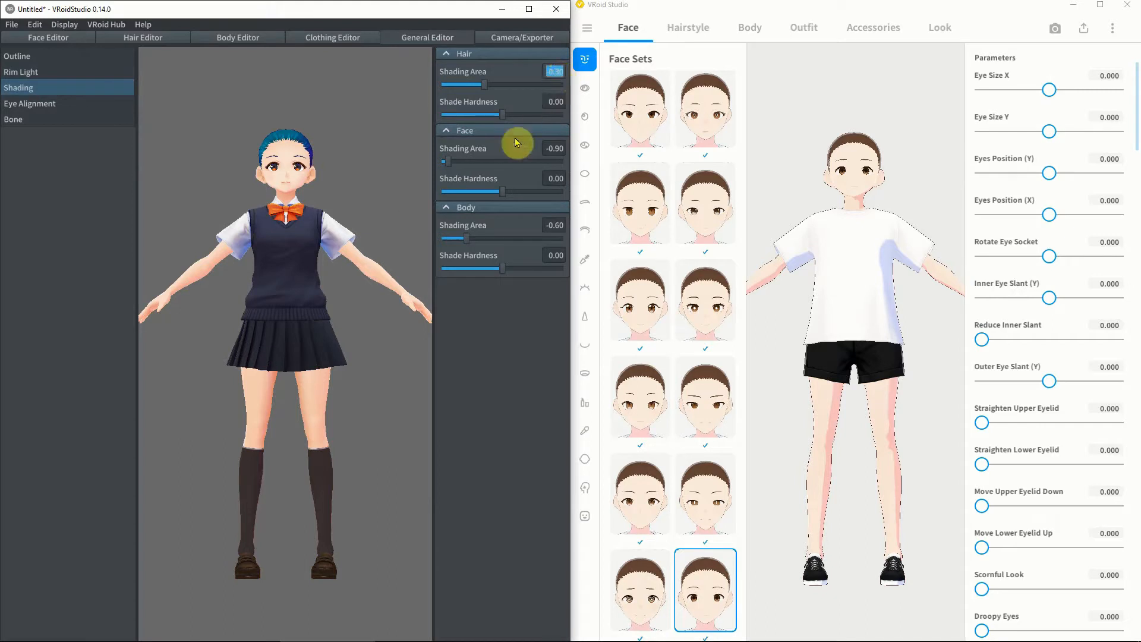
{"action": "double_click", "coordinate": [552, 150]}
{"action": "type", "text": "-0.3"}
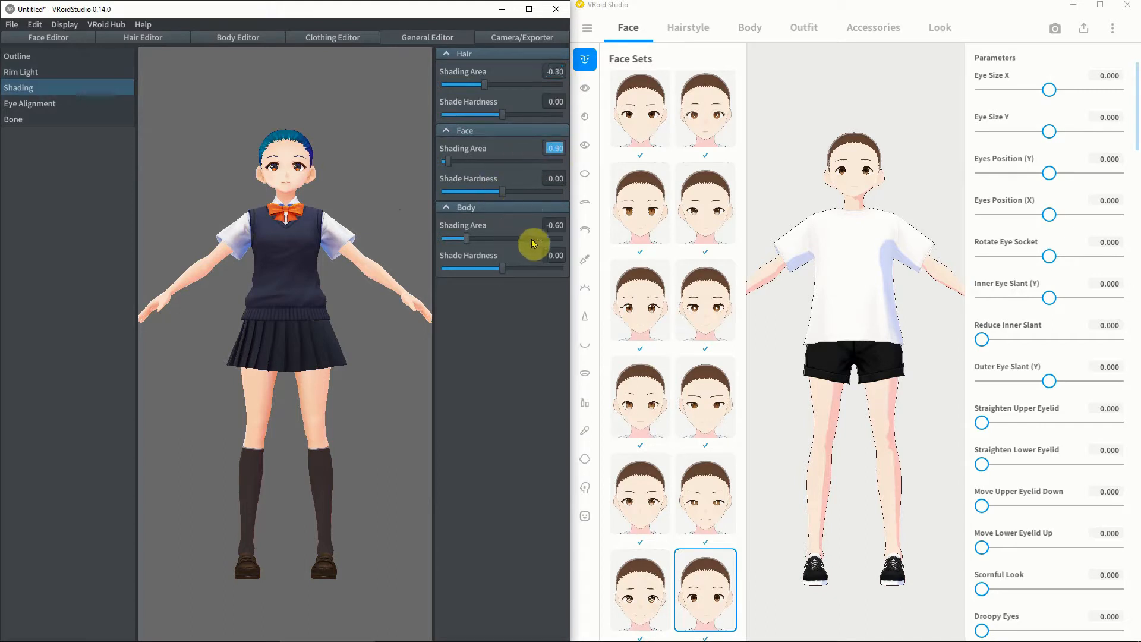
{"action": "double_click", "coordinate": [556, 225]}
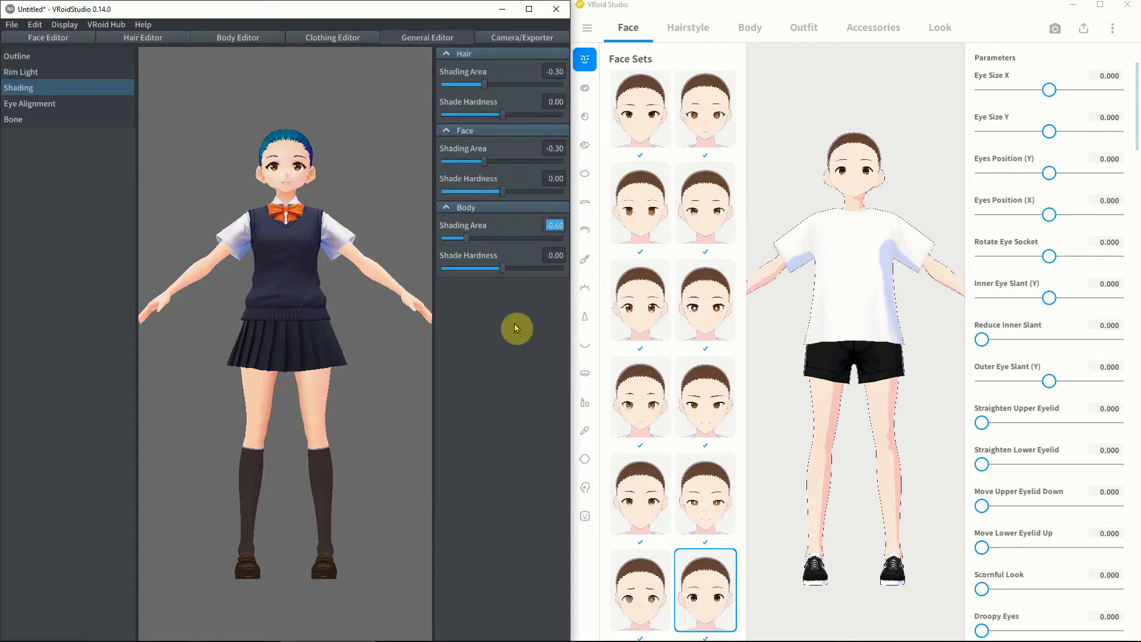
{"action": "type", "text": "-0.3"}
In the newer VRoid Studio, set the face and body outline widths of the white-shirted model to 0
{"action": "left_click", "coordinate": [940, 29]}
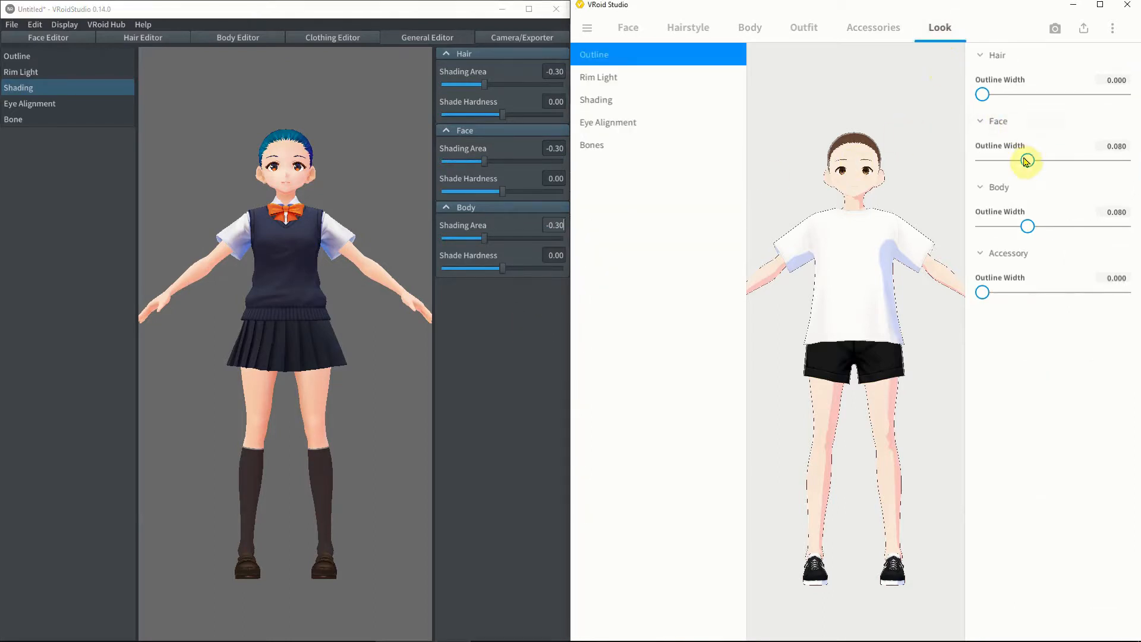
{"action": "left_click_drag", "start_coordinate": [1028, 161], "coordinate": [932, 166]}
{"action": "left_click_drag", "start_coordinate": [1032, 232], "coordinate": [904, 225]}
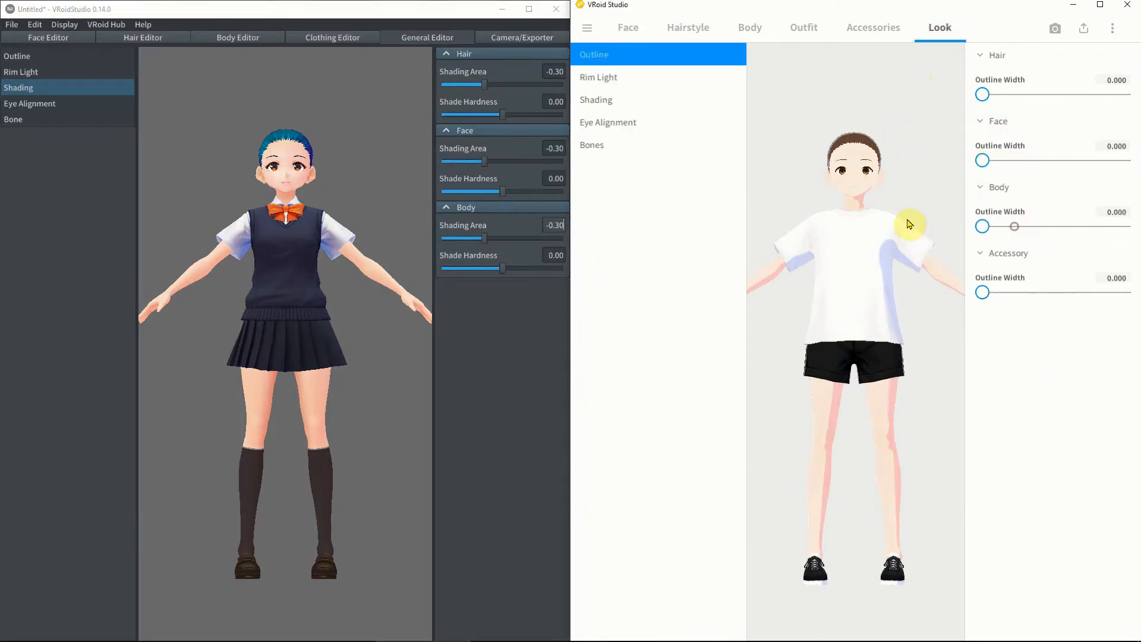
Set the white-shirted model's rim light intensity to 0 for the hair, face and body
{"action": "left_click", "coordinate": [618, 83]}
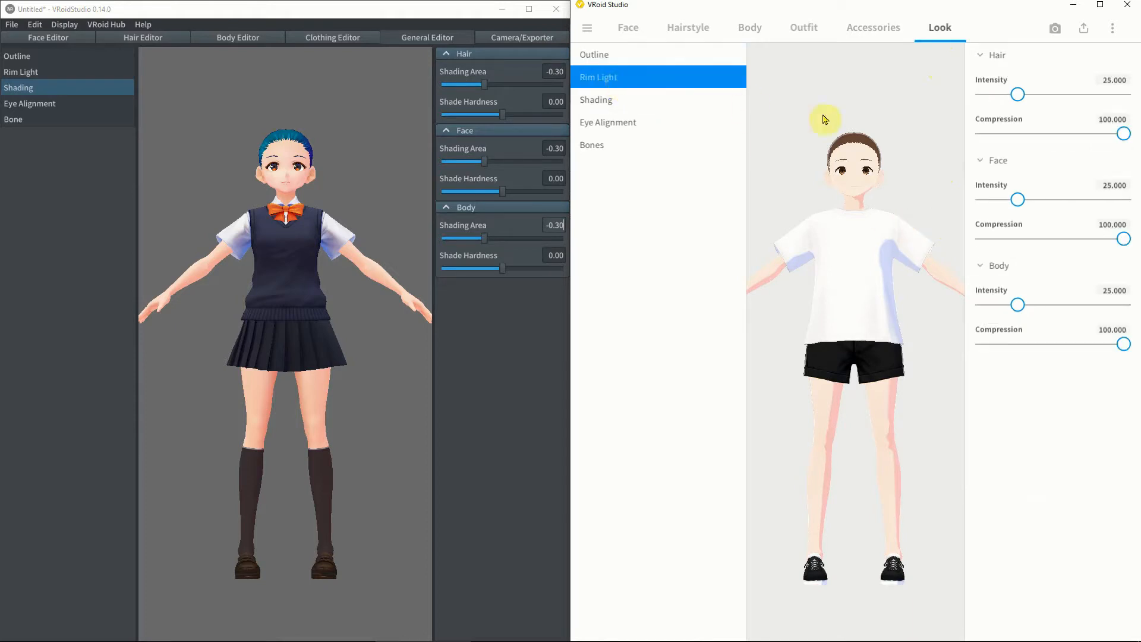
{"action": "left_click_drag", "start_coordinate": [1017, 94], "coordinate": [971, 97]}
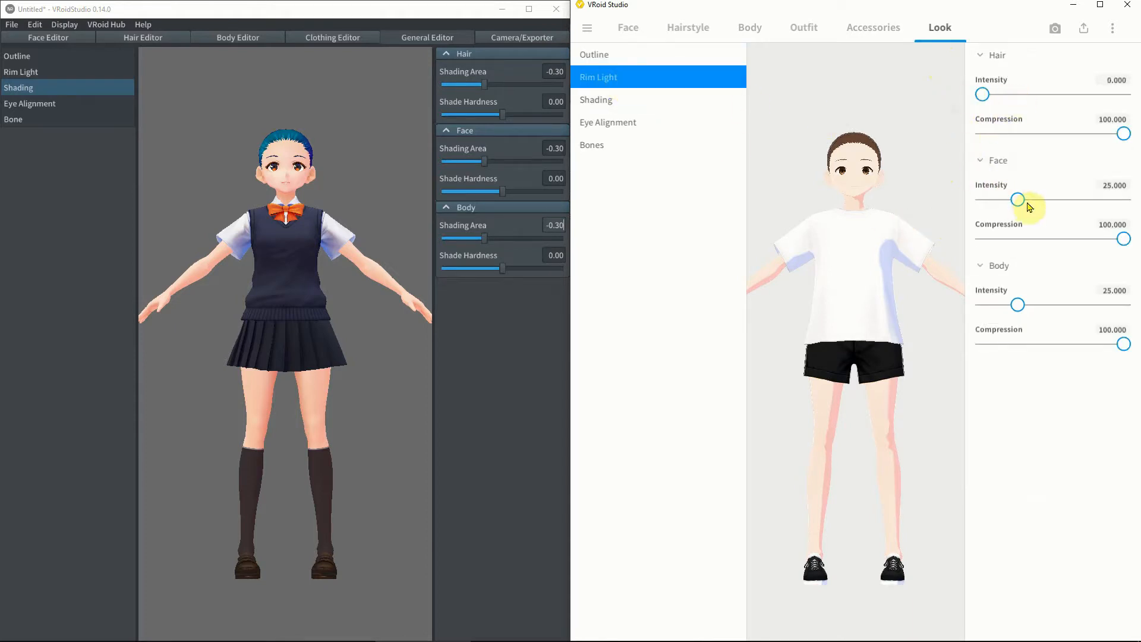
{"action": "left_click_drag", "start_coordinate": [1018, 198], "coordinate": [909, 199]}
{"action": "left_click_drag", "start_coordinate": [1020, 309], "coordinate": [889, 310]}
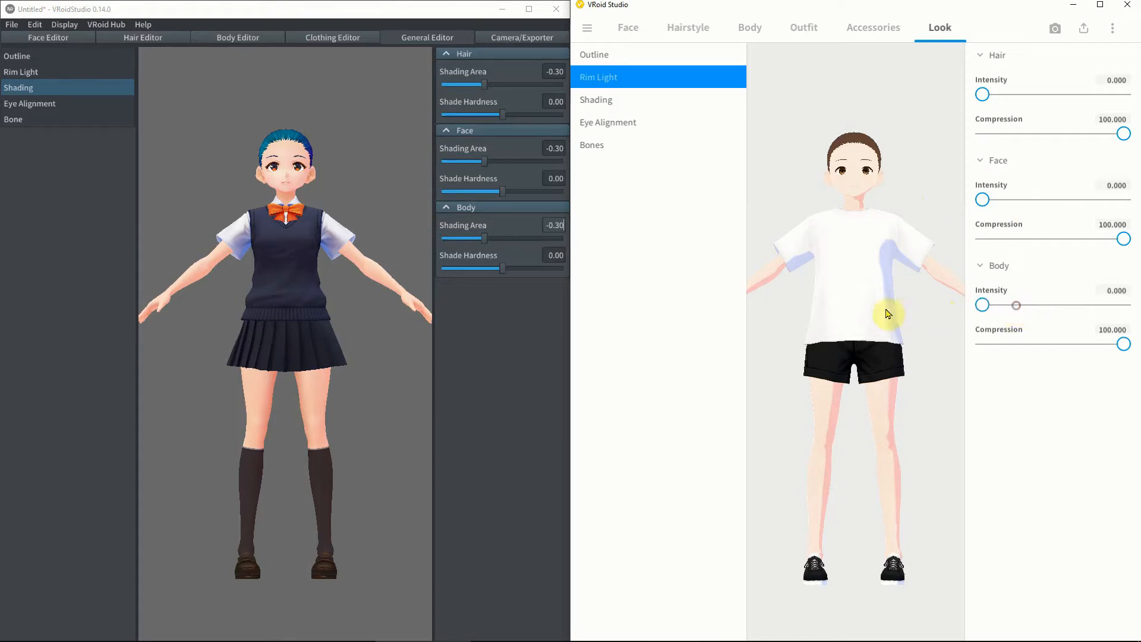
Copy the uniformed model's Shading Area of -0.30 to the white-shirted model's face, hair and body in the newer VRoid Studio
{"action": "left_click", "coordinate": [671, 104]}
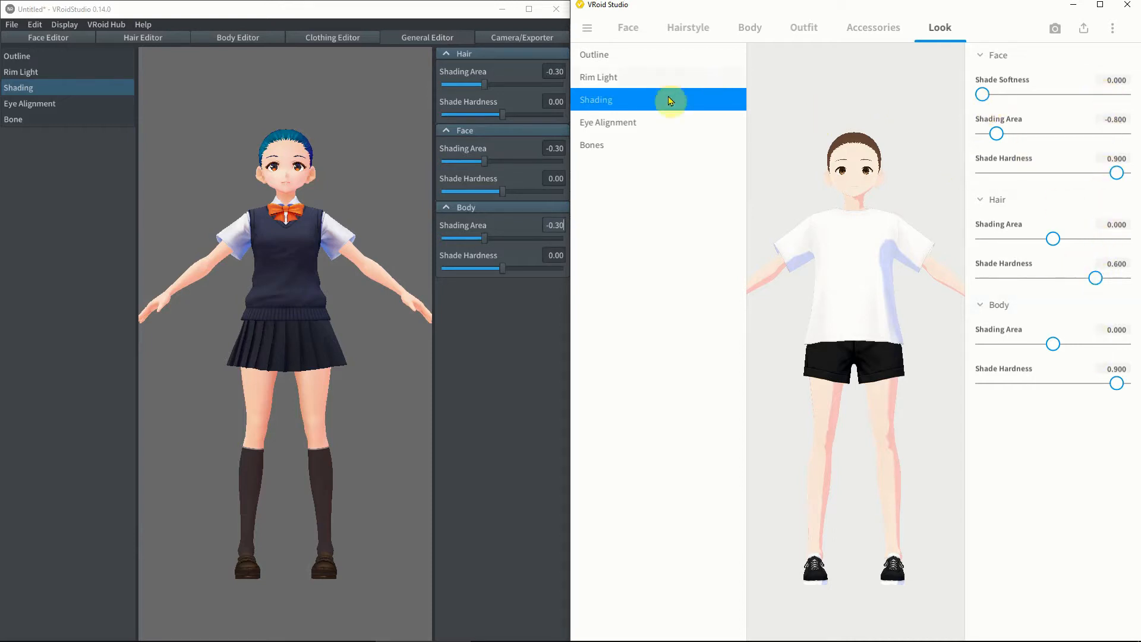
{"action": "left_click", "coordinate": [556, 71]}
{"action": "key", "text": "ctrl+c"}
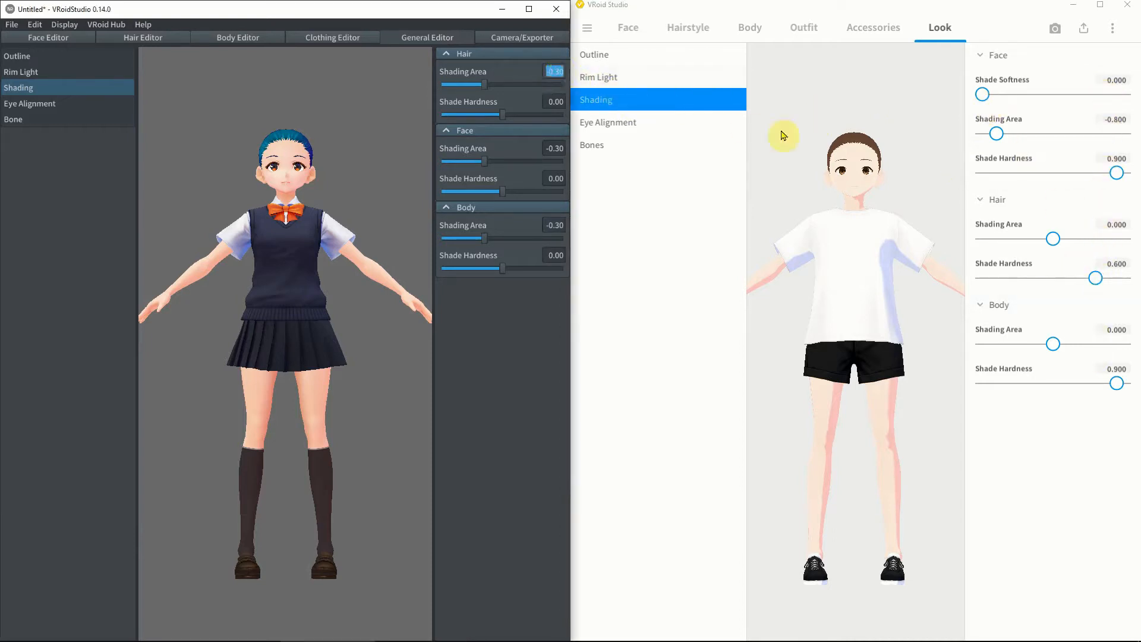
{"action": "left_click", "coordinate": [1116, 120]}
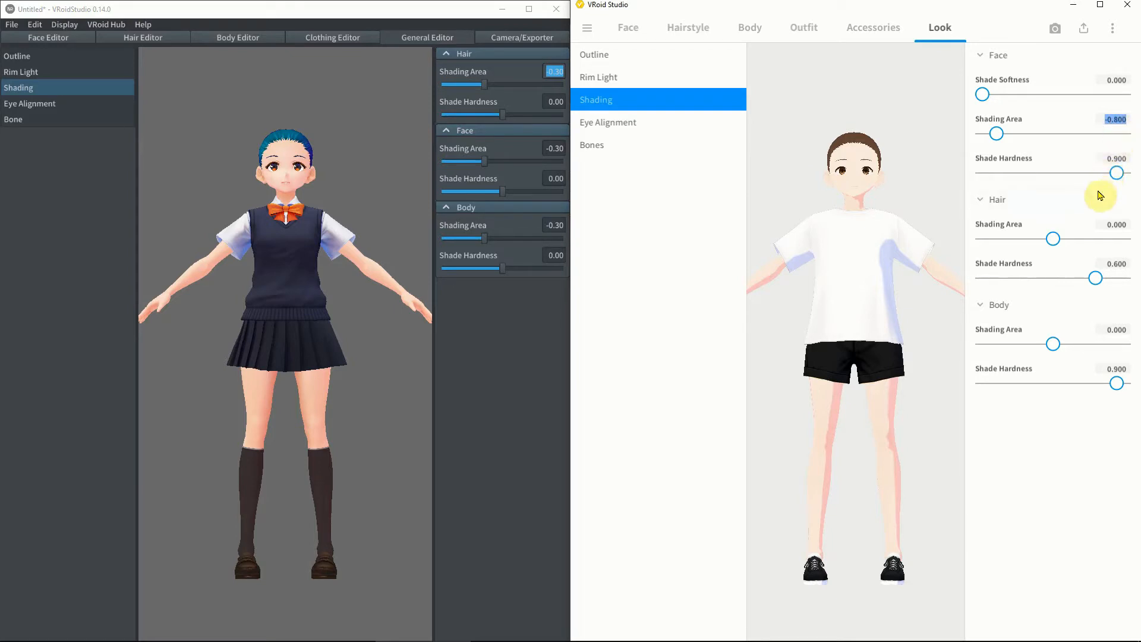
{"action": "type", "text": "-0.30"}
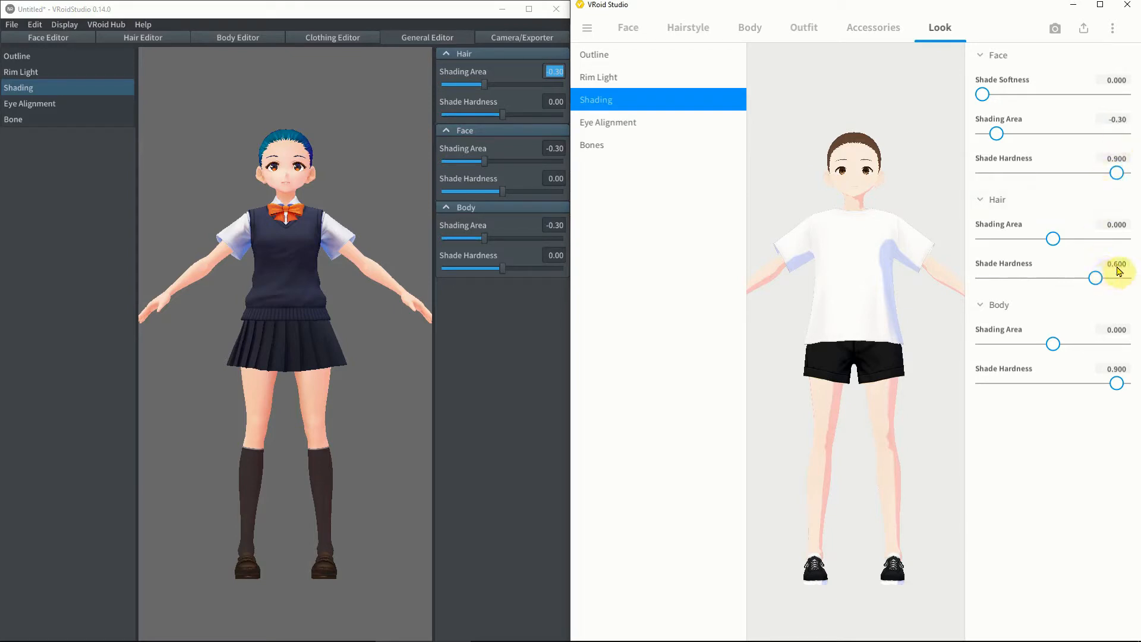
{"action": "left_click", "coordinate": [1127, 235]}
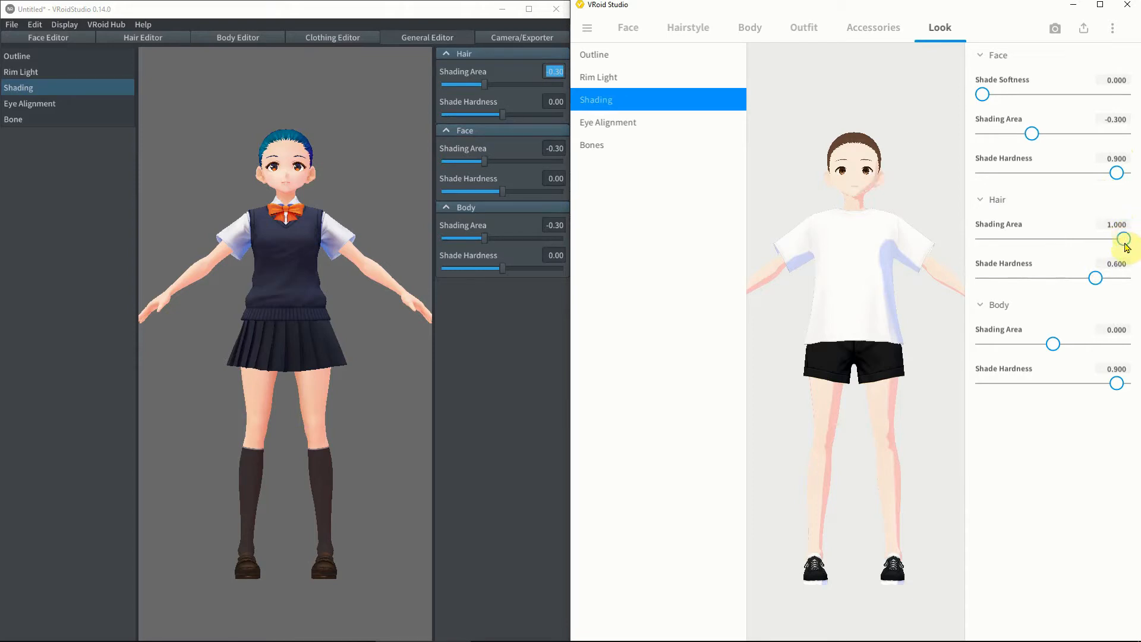
{"action": "mouse_move", "coordinate": [1123, 236]}
{"action": "left_mouse_down"}
{"action": "mouse_move", "coordinate": [980, 238]}
{"action": "mouse_move", "coordinate": [1122, 241]}
{"action": "left_mouse_up"}
{"action": "left_click", "coordinate": [1119, 225]}
{"action": "key", "text": "ctrl+v"}
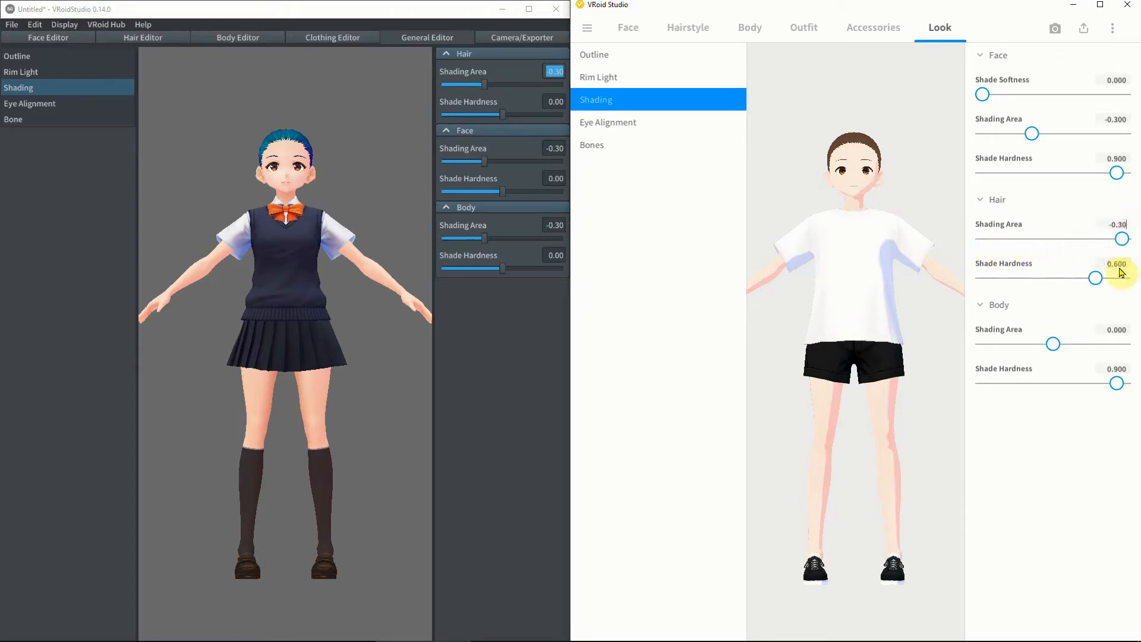
{"action": "left_click", "coordinate": [1119, 331]}
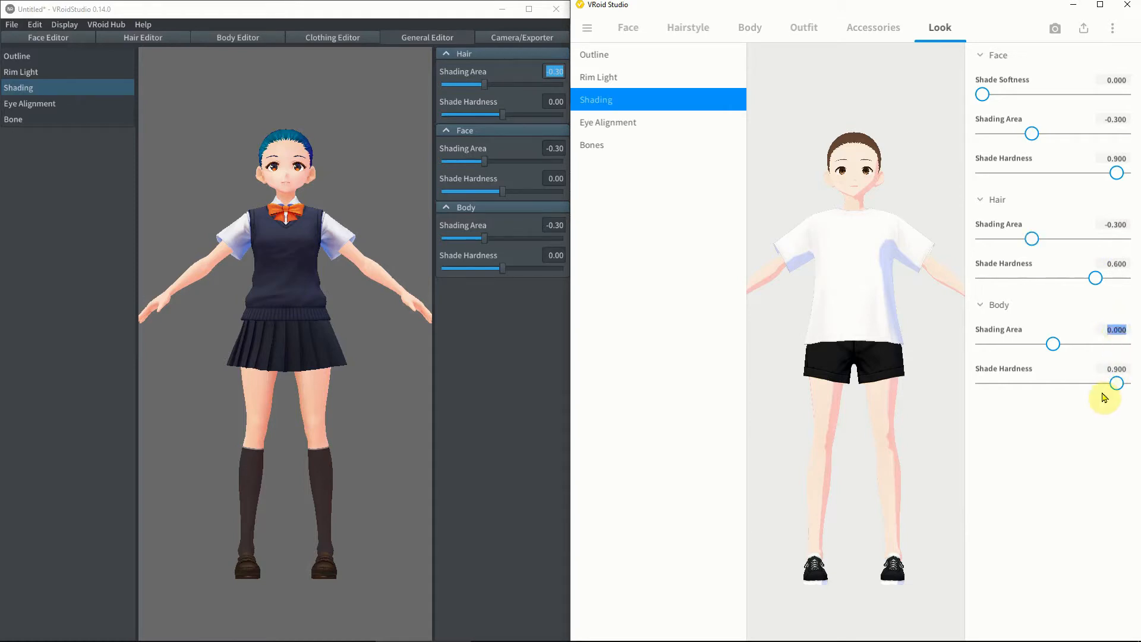
{"action": "key", "text": "ctrl+v"}
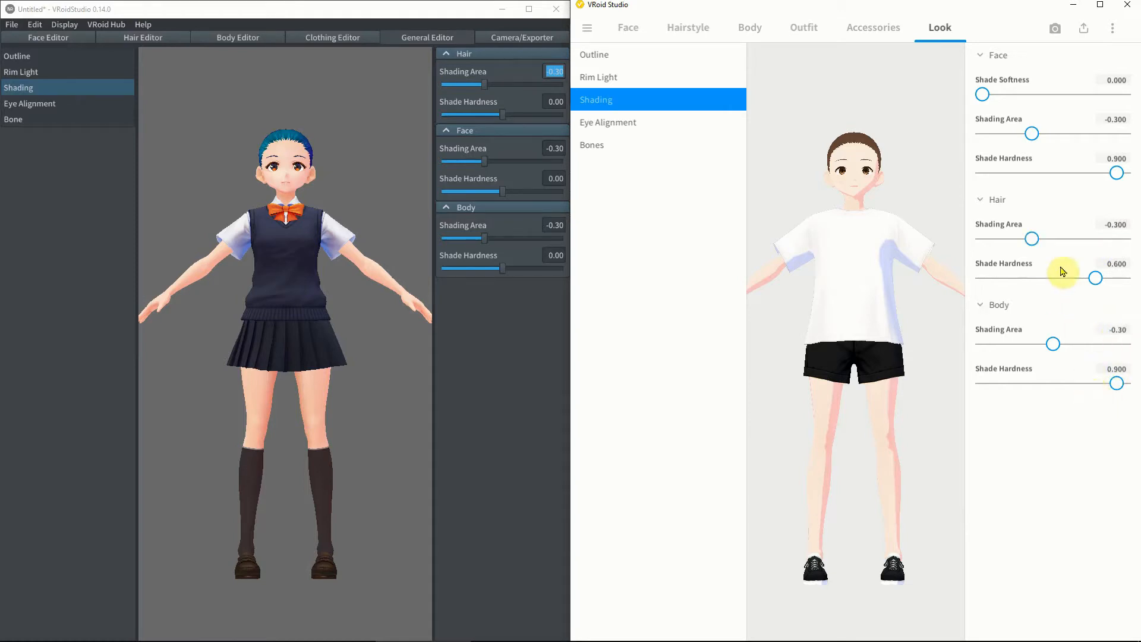
Set the white-shirted model's Shade Hardness to 0 for the face, hair and body
{"action": "left_click", "coordinate": [1122, 159]}
{"action": "type", "text": "0.00"}
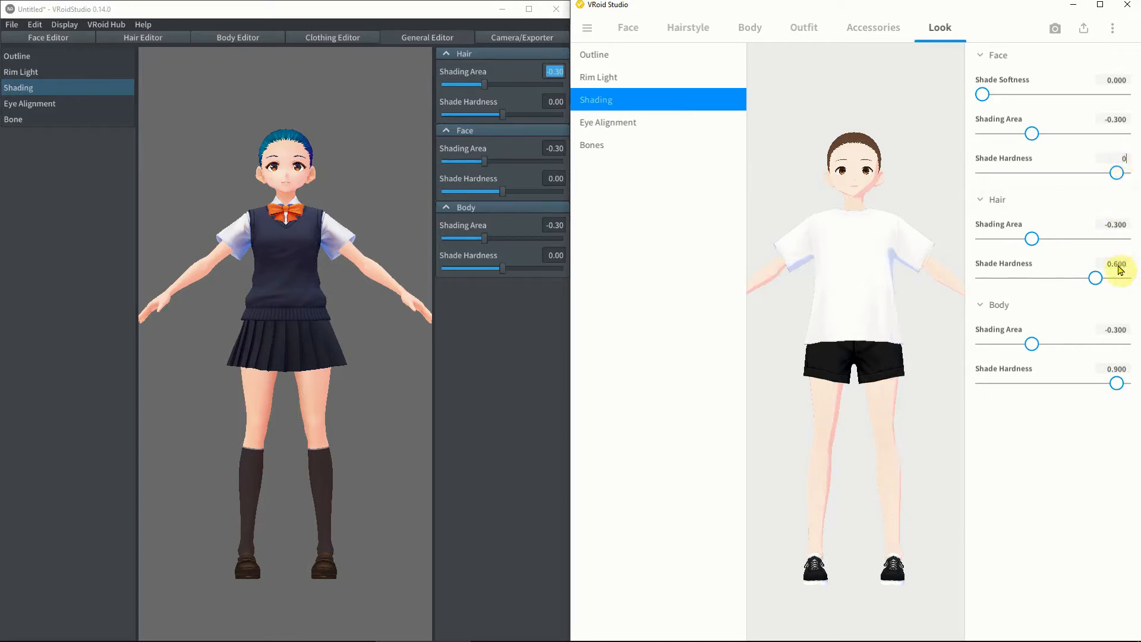
{"action": "left_click", "coordinate": [1116, 263]}
{"action": "type", "text": "0.00"}
{"action": "left_click", "coordinate": [1116, 369]}
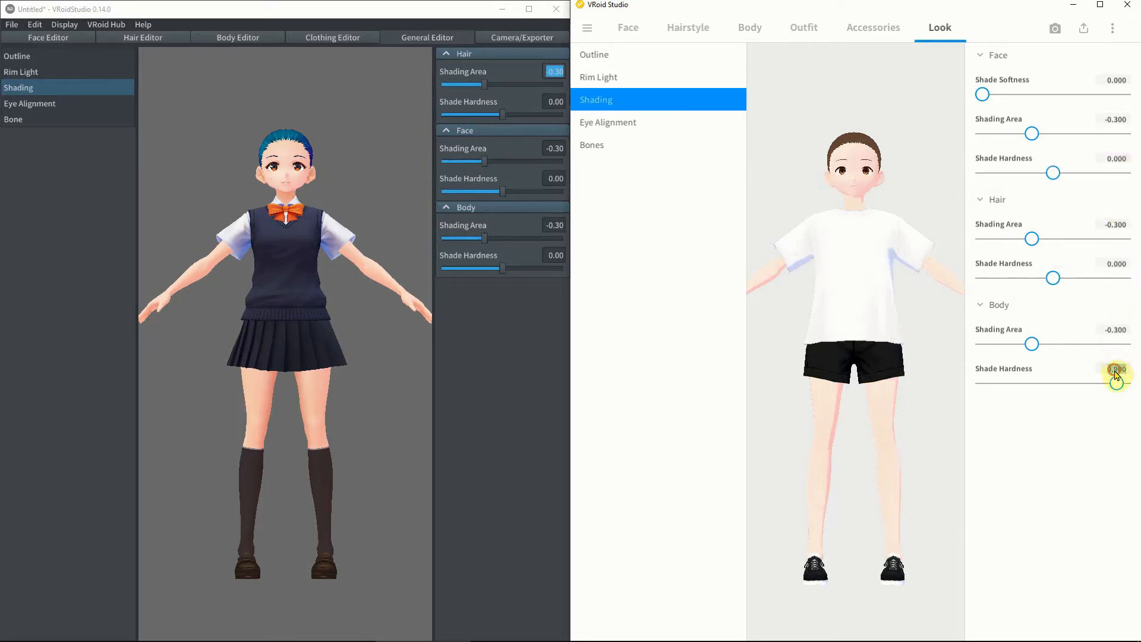
{"action": "key", "text": "ctrl+v"}
{"action": "left_click", "coordinate": [1096, 449]}
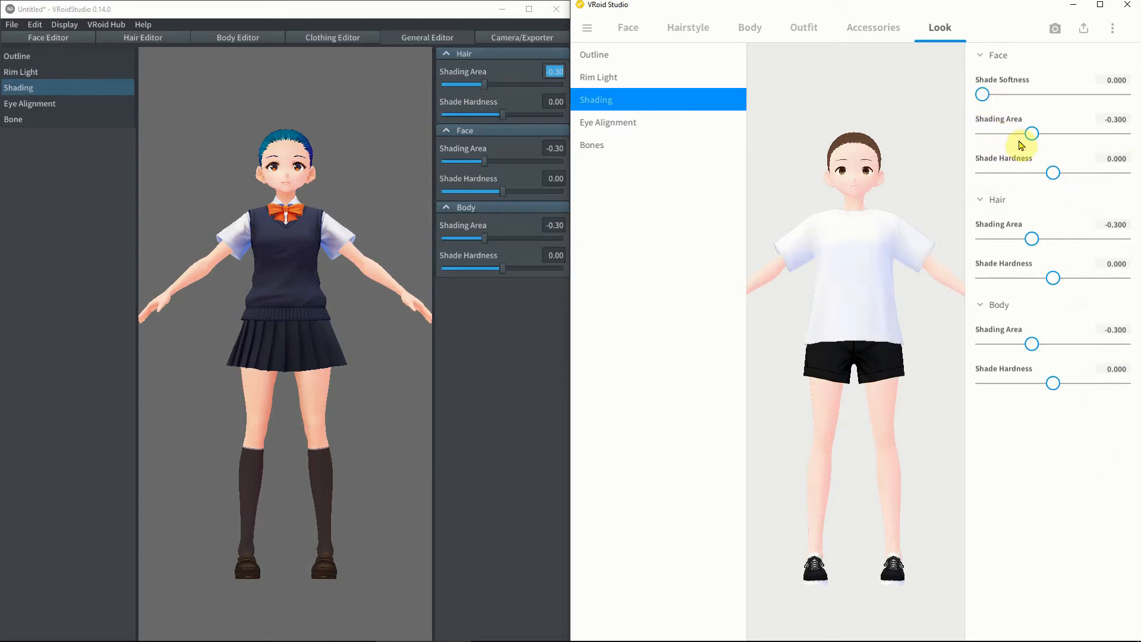
{"action": "mouse_move", "coordinate": [981, 94]}
{"action": "left_mouse_down"}
{"action": "mouse_move", "coordinate": [1128, 108]}
{"action": "mouse_move", "coordinate": [983, 108]}
{"action": "mouse_move", "coordinate": [1138, 109]}
{"action": "mouse_move", "coordinate": [982, 117]}
{"action": "left_mouse_up"}
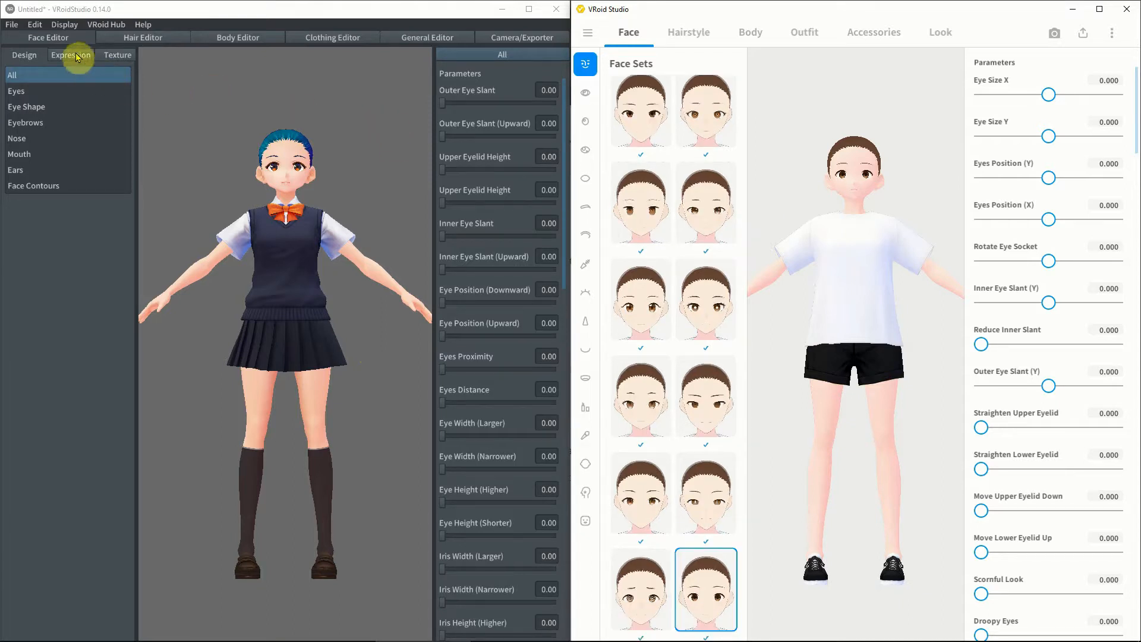
In VRoid Studio 0.14.0, preview the uniformed model's facial expressions, including FUN, SORROW, ANGRY, BLINK and I (ee)
{"action": "left_click", "coordinate": [78, 58]}
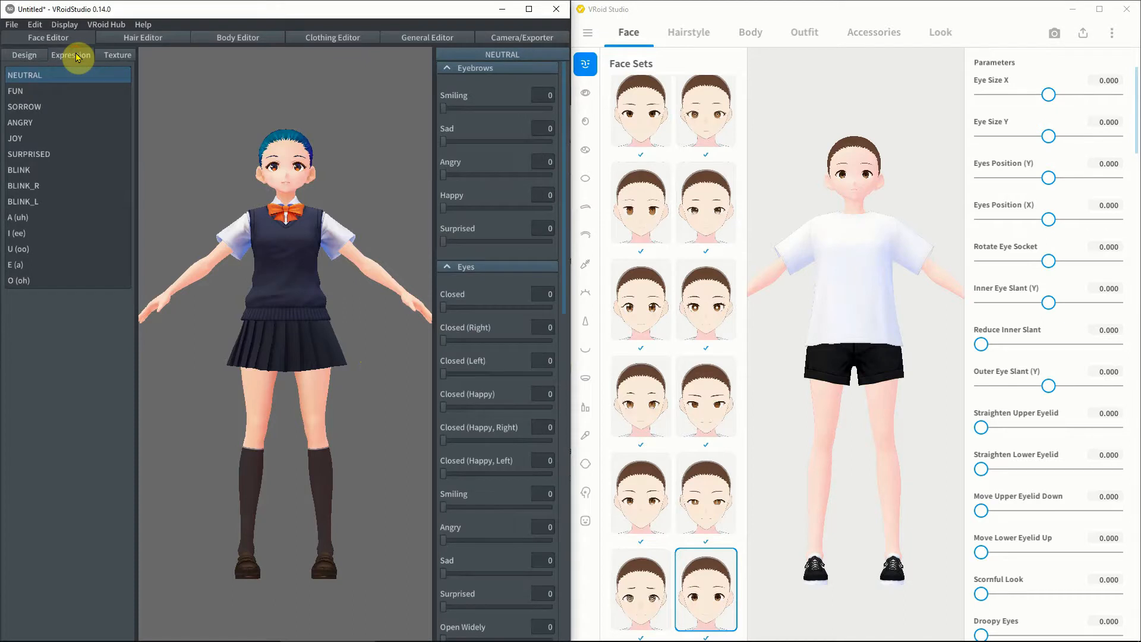
{"action": "left_click", "coordinate": [75, 94]}
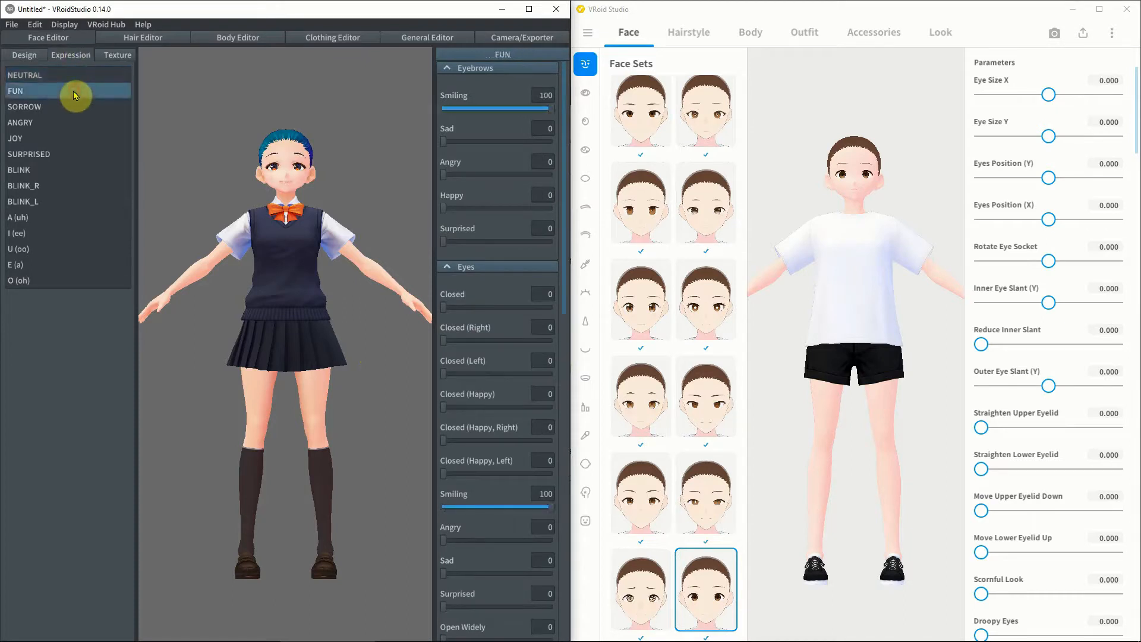
{"action": "left_click", "coordinate": [66, 111]}
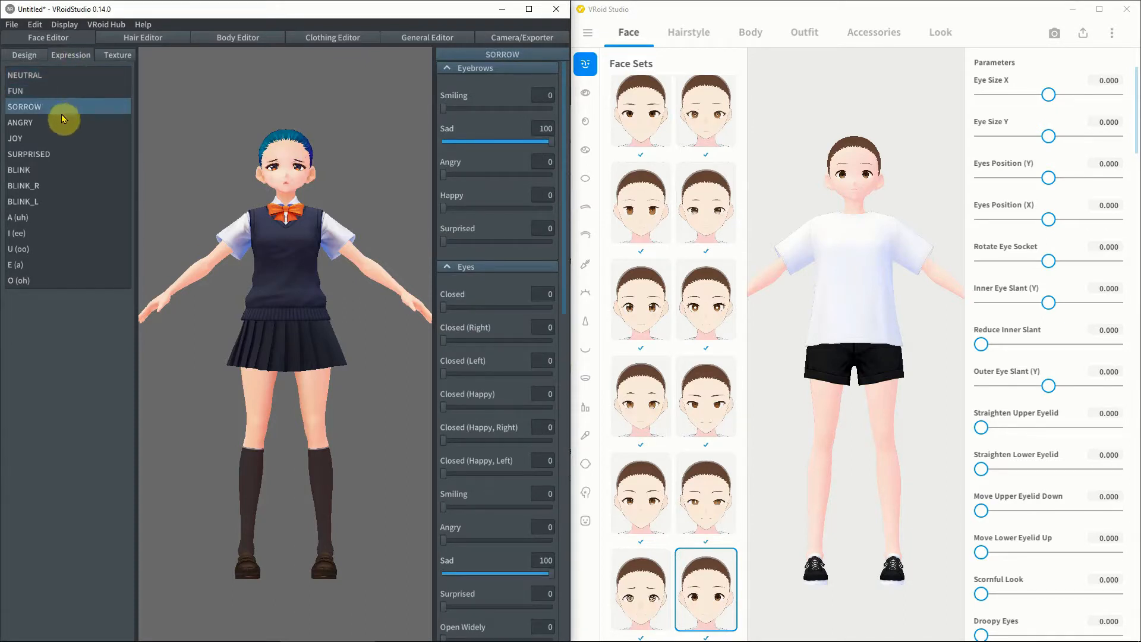
{"action": "left_click", "coordinate": [60, 123]}
{"action": "left_click", "coordinate": [57, 141]}
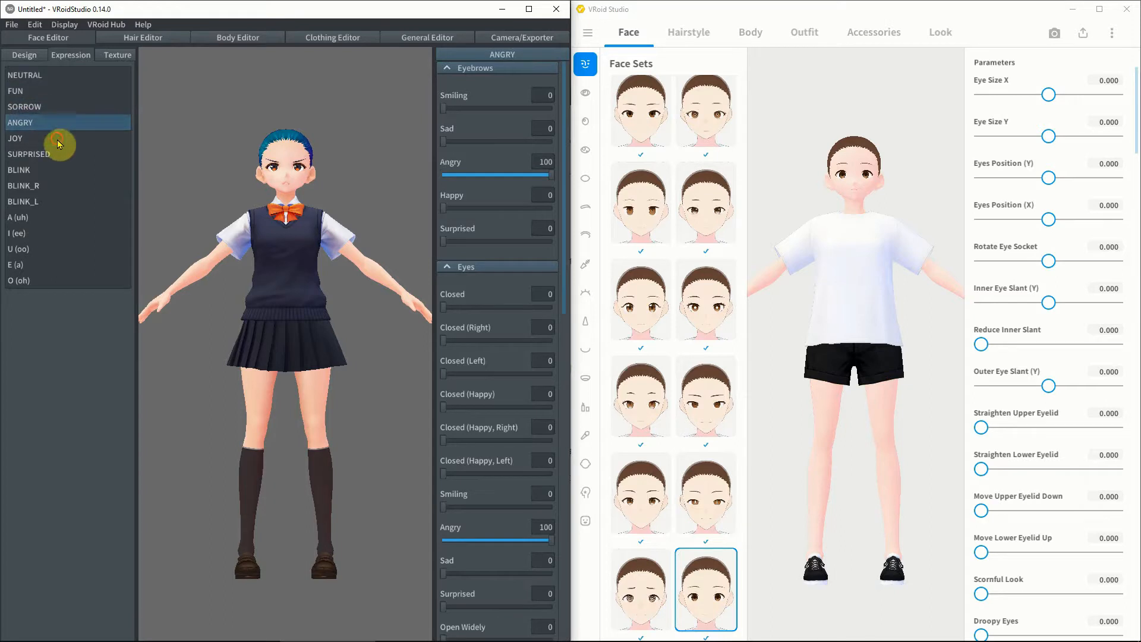
{"action": "left_click", "coordinate": [53, 173]}
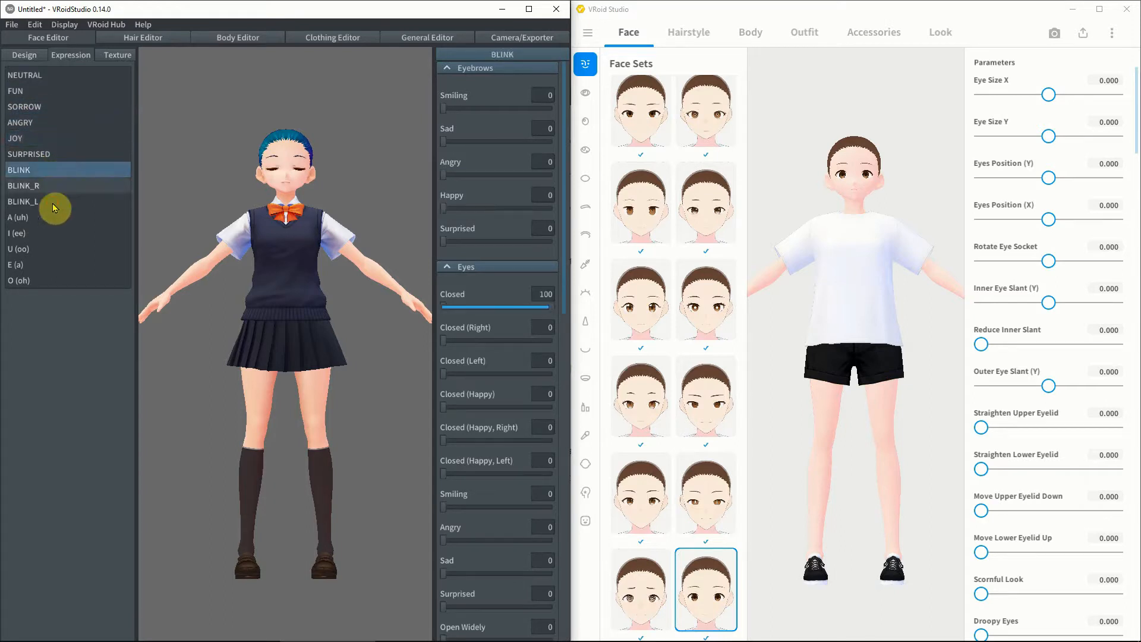
{"action": "left_click", "coordinate": [51, 233]}
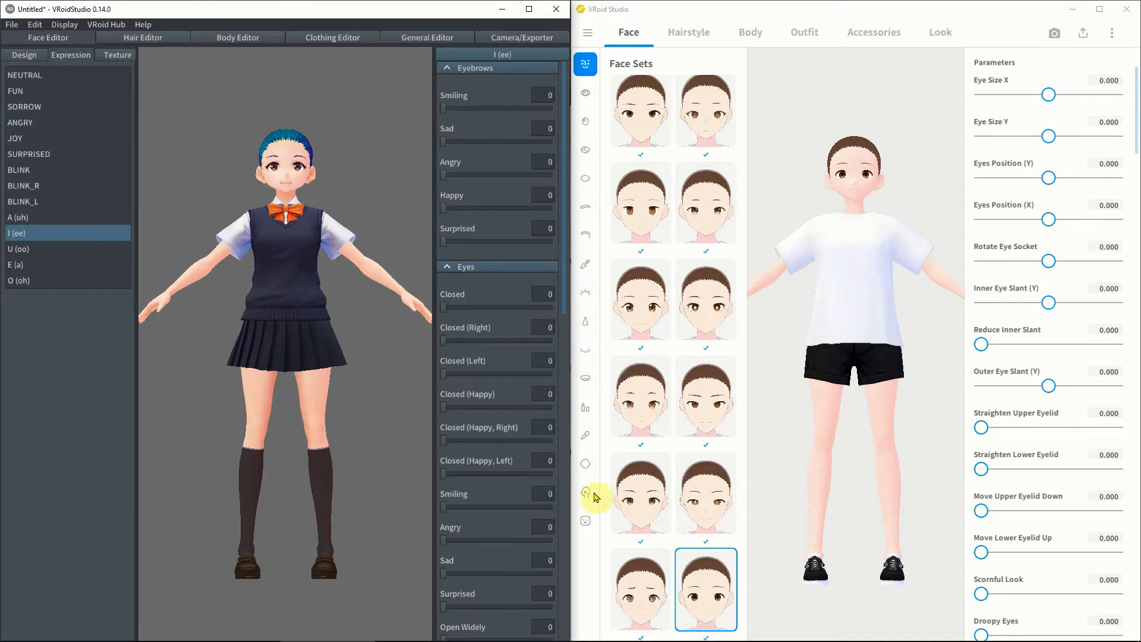
In the newer VRoid Studio, preview the white-shirted model's facial expressions, including Smiling, Closed and Closed (Left)
{"action": "left_click", "coordinate": [586, 521]}
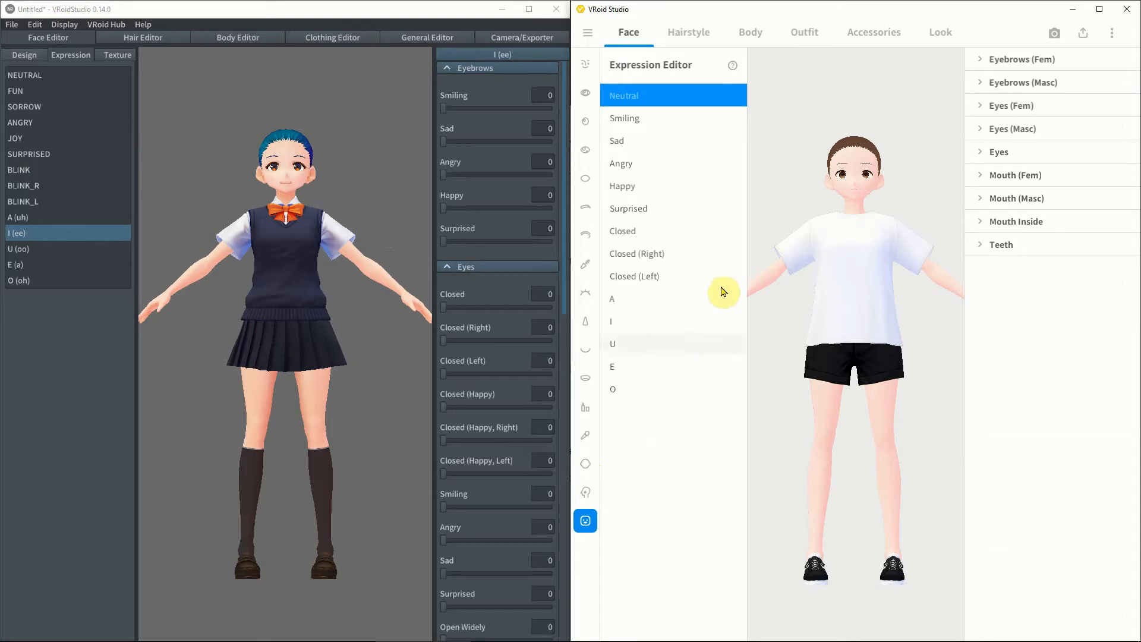
{"action": "left_click", "coordinate": [675, 124]}
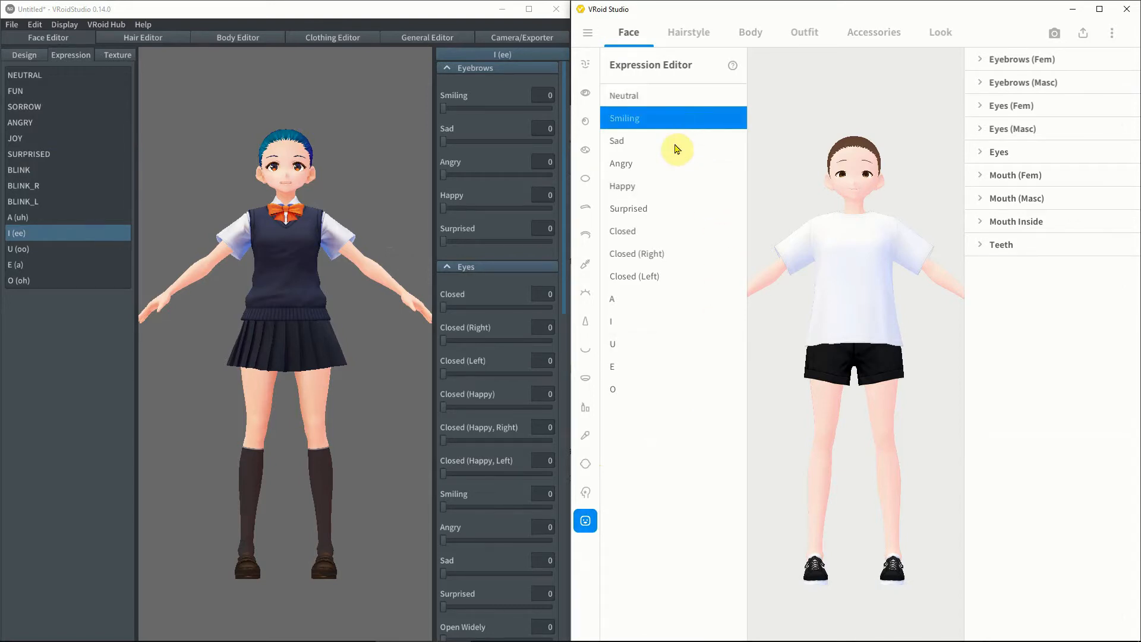
{"action": "left_click", "coordinate": [671, 180]}
{"action": "left_click", "coordinate": [674, 240]}
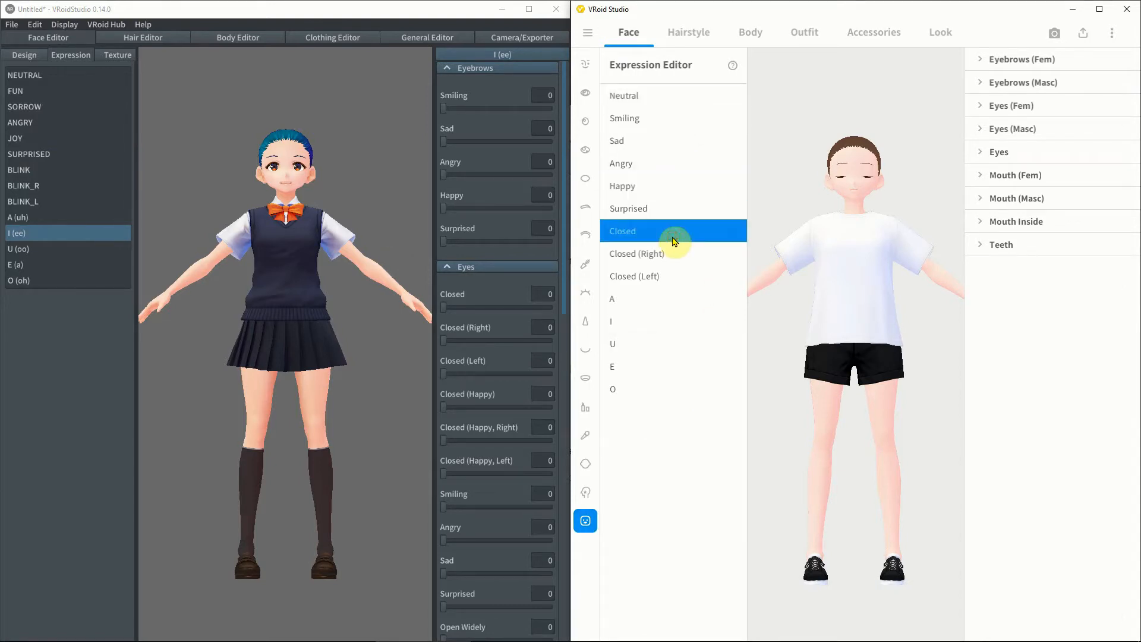
{"action": "left_click", "coordinate": [670, 277]}
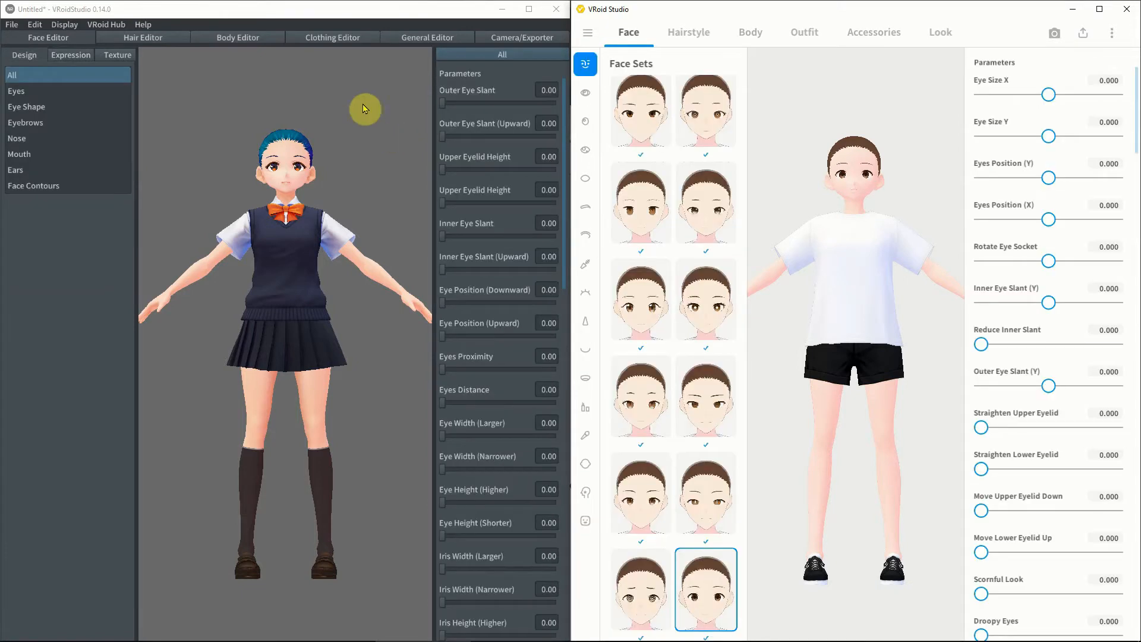
Show the eye settings in both versions and set the uniformed model's Eye Position (Downward) and Eye Position (Upward) to 1.00
{"action": "left_click", "coordinate": [36, 93]}
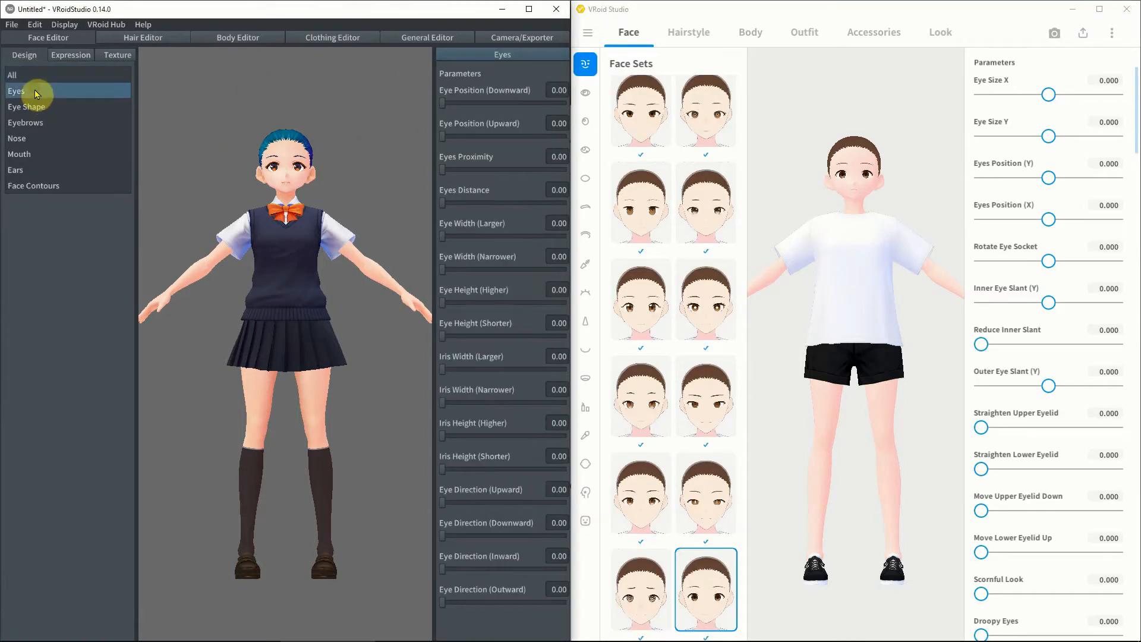
{"action": "left_click", "coordinate": [585, 93]}
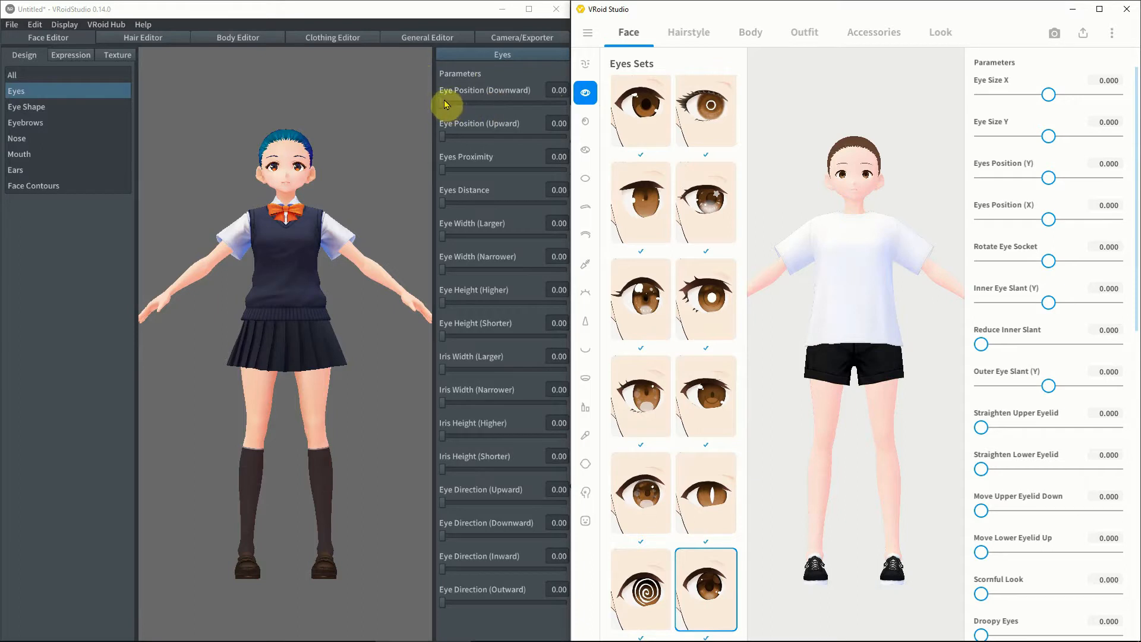
{"action": "left_click_drag", "start_coordinate": [444, 103], "coordinate": [614, 123]}
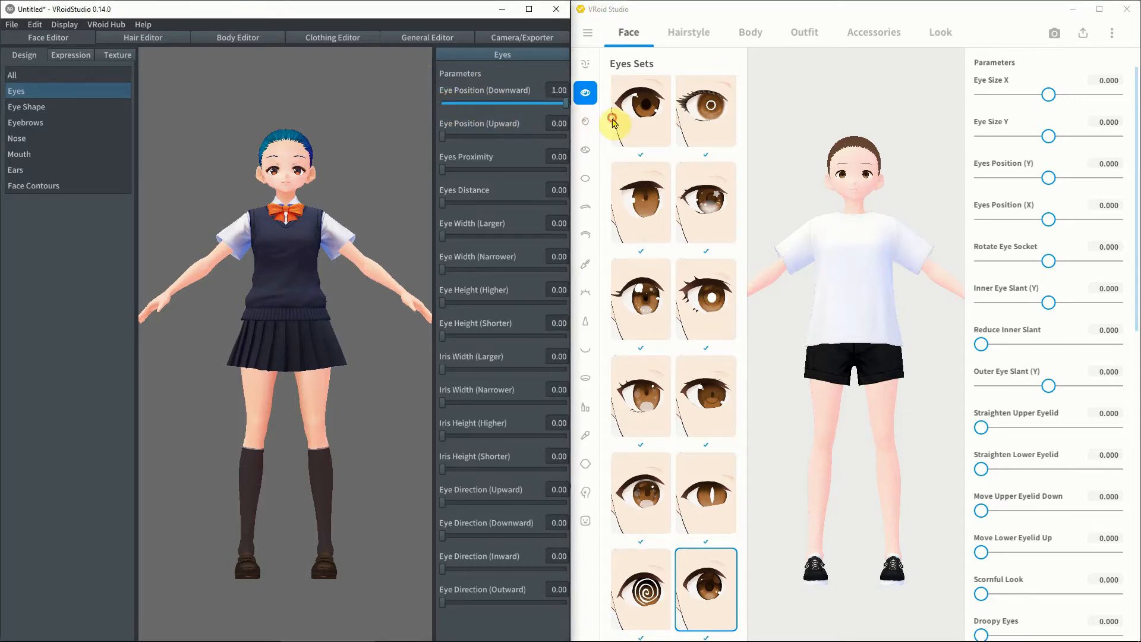
{"action": "left_click_drag", "start_coordinate": [444, 136], "coordinate": [610, 153]}
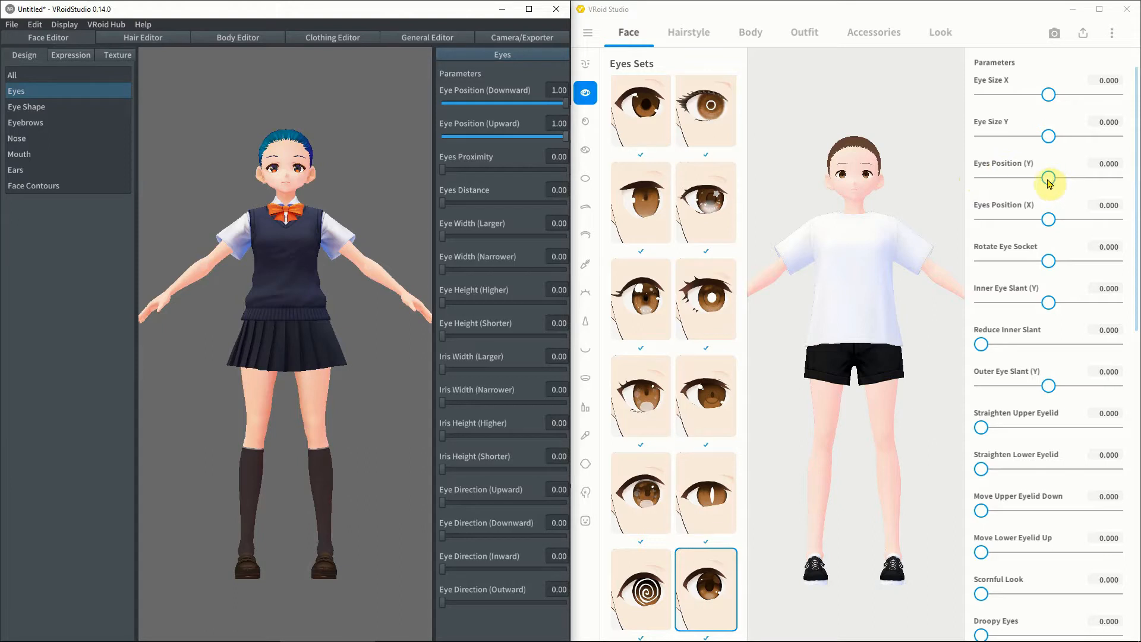
Try shifting the white-shirted model's Eyes Position (Y), and reset the value to 0
{"action": "mouse_move", "coordinate": [1048, 180]}
{"action": "left_mouse_down"}
{"action": "mouse_move", "coordinate": [963, 179]}
{"action": "mouse_move", "coordinate": [1103, 184]}
{"action": "mouse_move", "coordinate": [1041, 195]}
{"action": "mouse_move", "coordinate": [1049, 191]}
{"action": "left_mouse_up"}
{"action": "left_click", "coordinate": [1107, 167]}
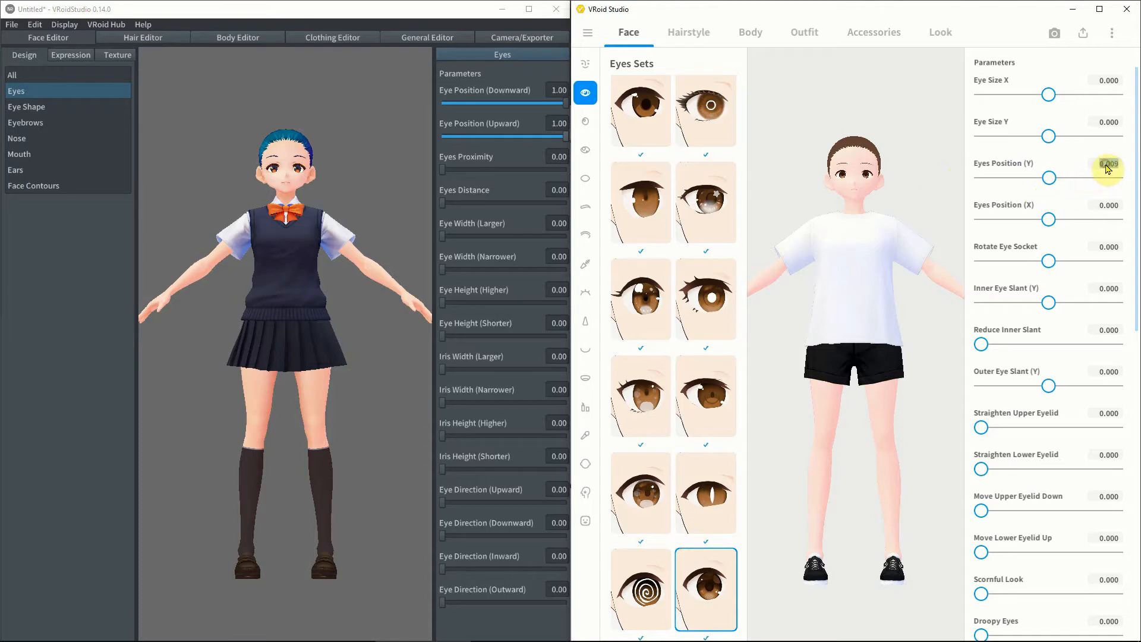
{"action": "type", "text": "0"}
{"action": "key", "text": "Return"}
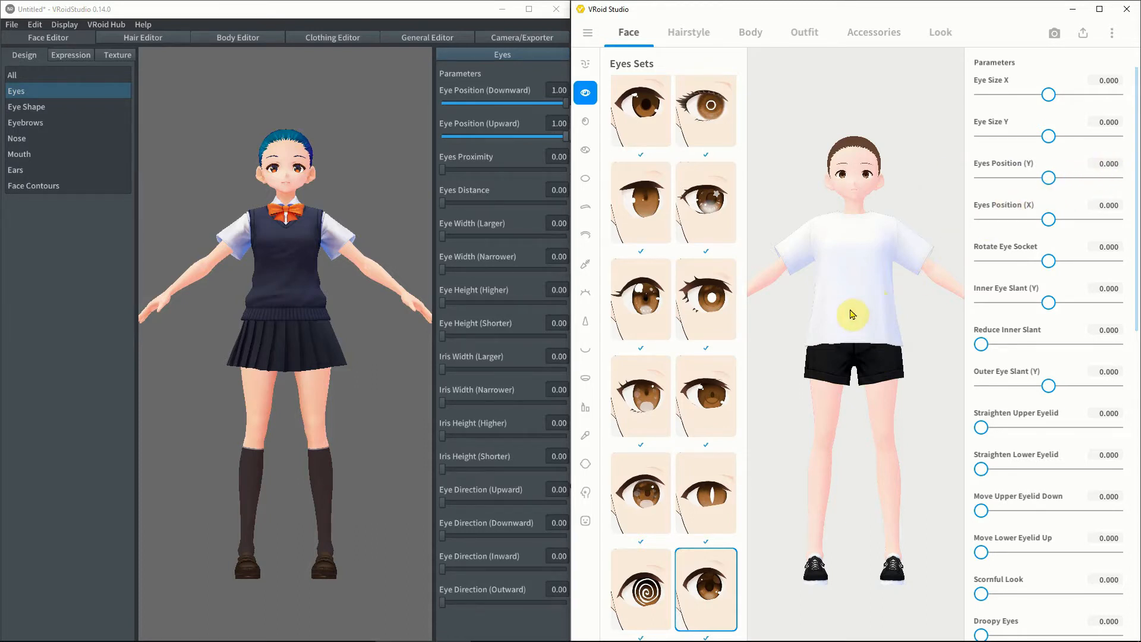
Switch to VRoid Studio 0.14.0 and show the uniformed model's Eye Shape parameters
{"action": "left_click", "coordinate": [366, 181]}
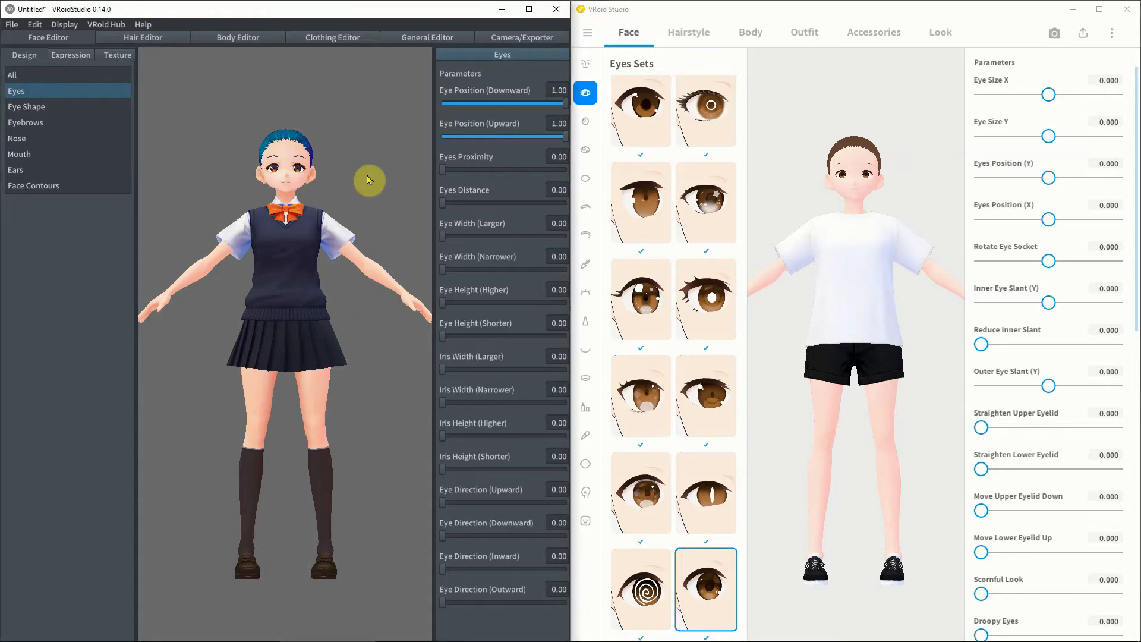
{"action": "left_click", "coordinate": [70, 108]}
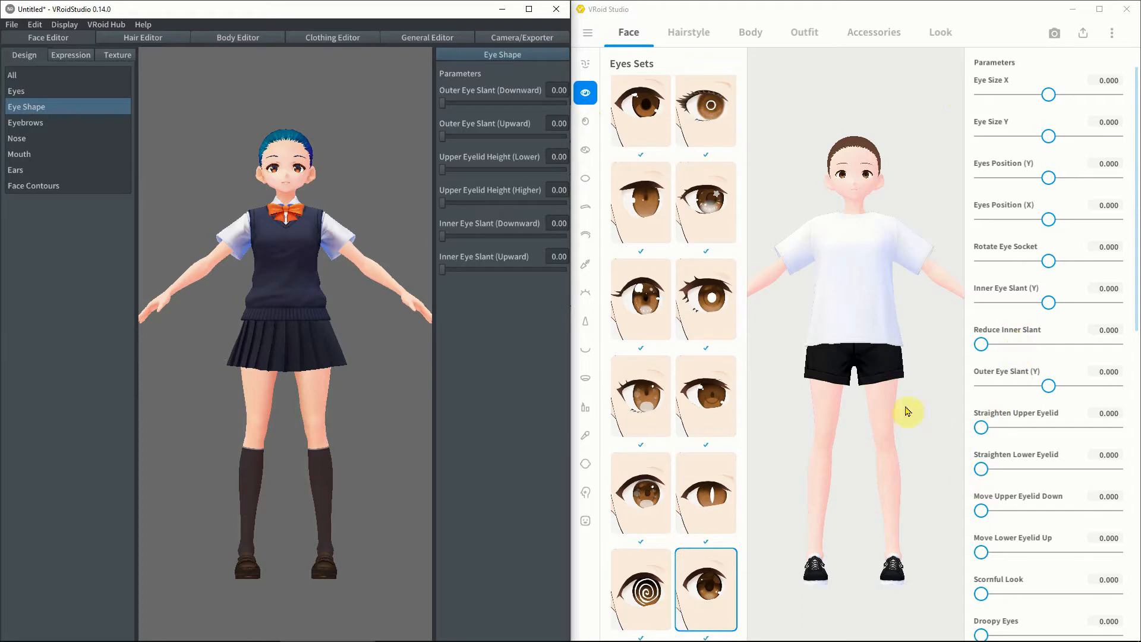
In the newer VRoid Studio, recolor both irises of the white-shirted model to bright green #00FF25
{"action": "left_click", "coordinate": [586, 123]}
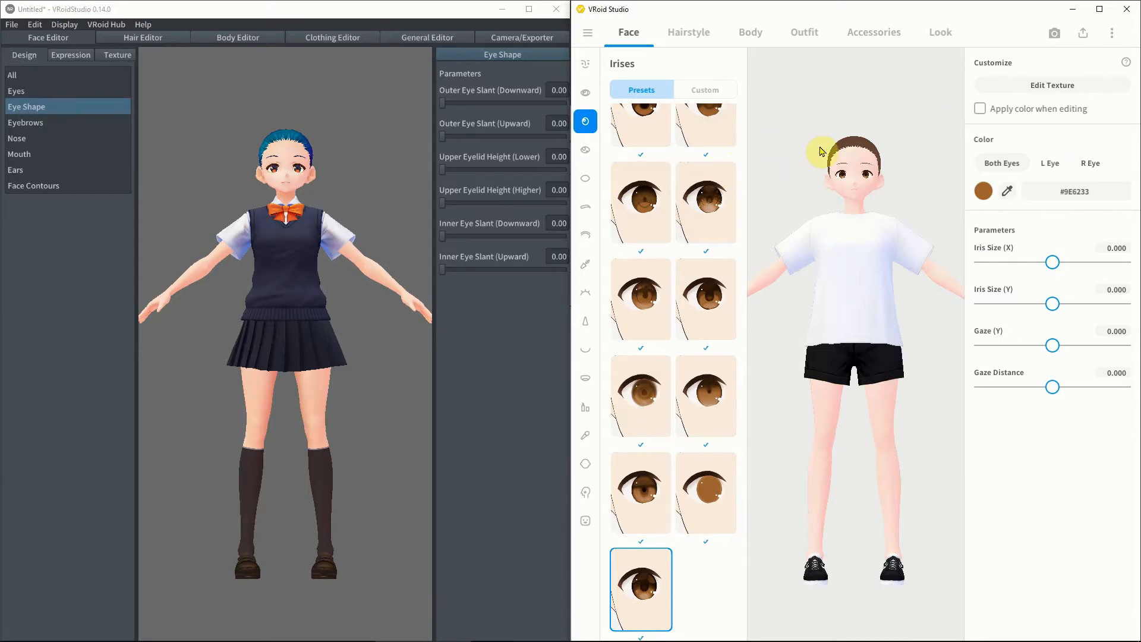
{"action": "left_click", "coordinate": [984, 194]}
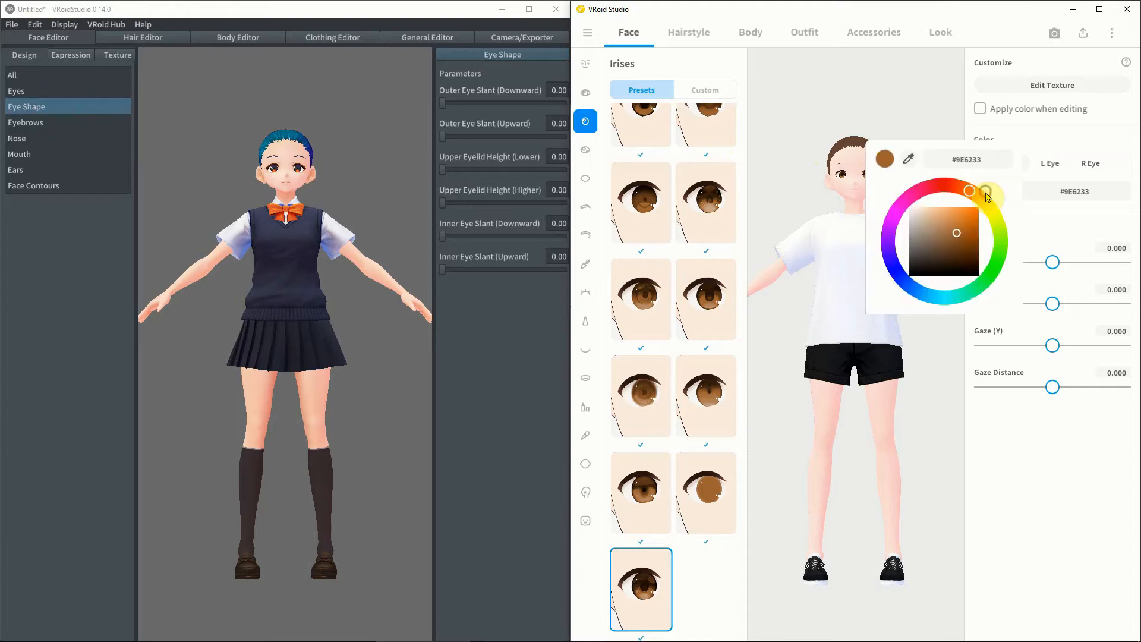
{"action": "left_click_drag", "start_coordinate": [987, 196], "coordinate": [990, 279]}
{"action": "left_click_drag", "start_coordinate": [965, 236], "coordinate": [985, 169]}
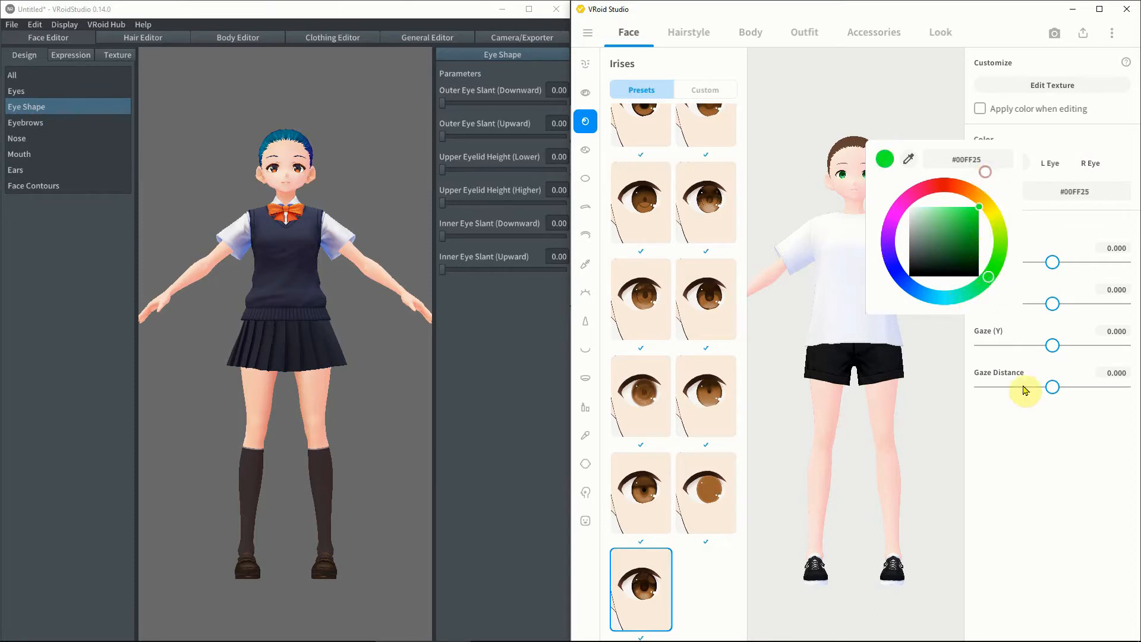
{"action": "left_click", "coordinate": [1023, 406]}
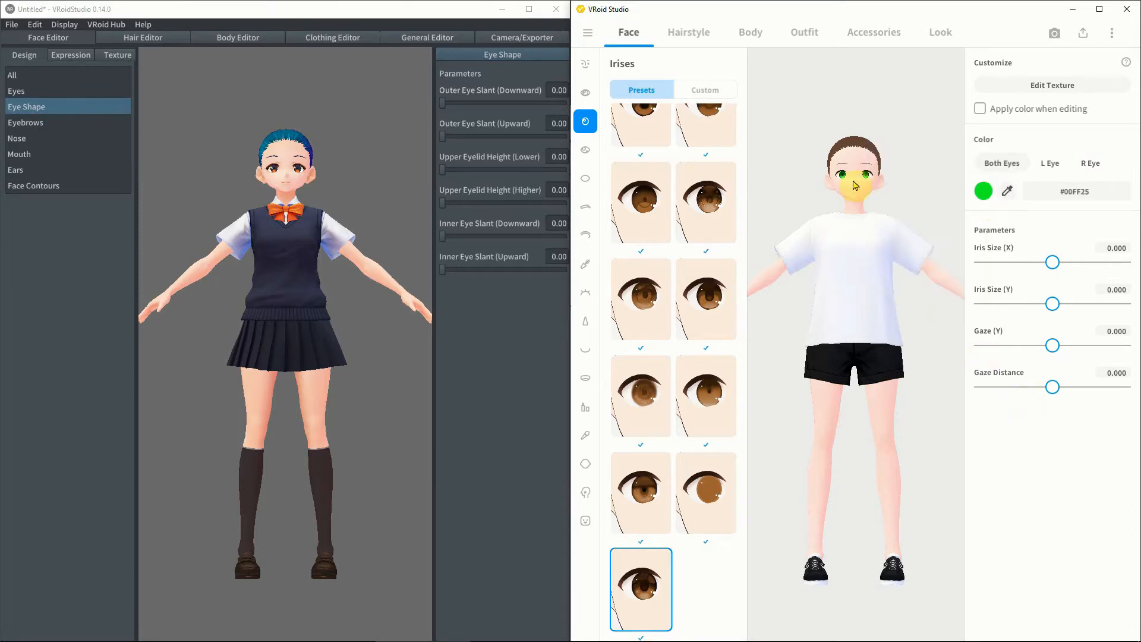
Recolor only the white-shirted model's left iris to magenta #FF00D5
{"action": "left_click", "coordinate": [1049, 163]}
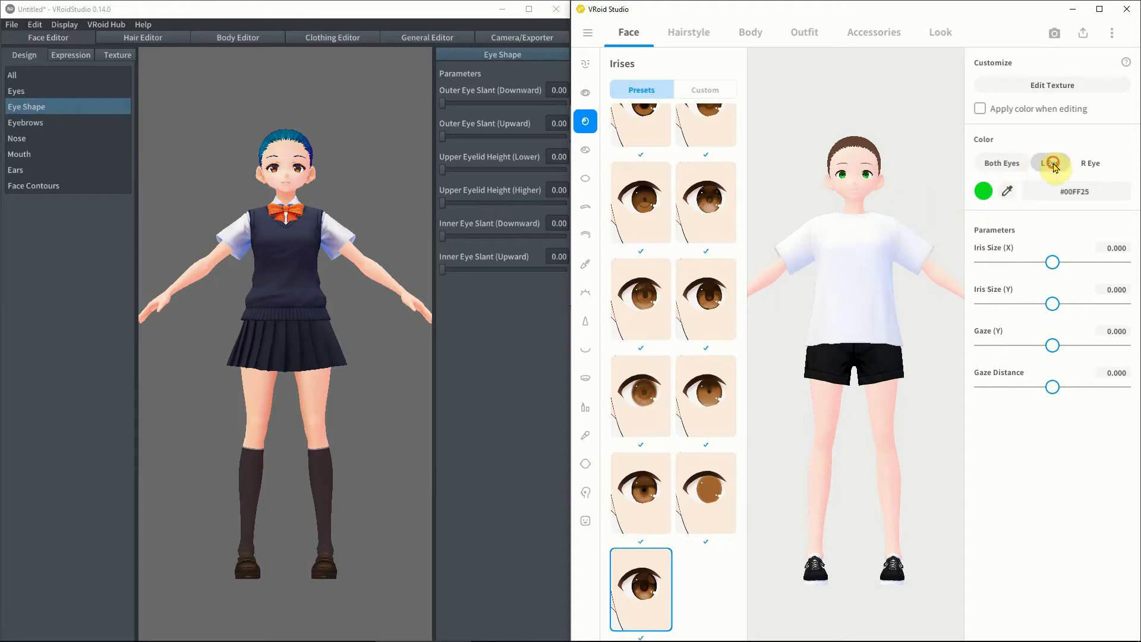
{"action": "left_click", "coordinate": [984, 192]}
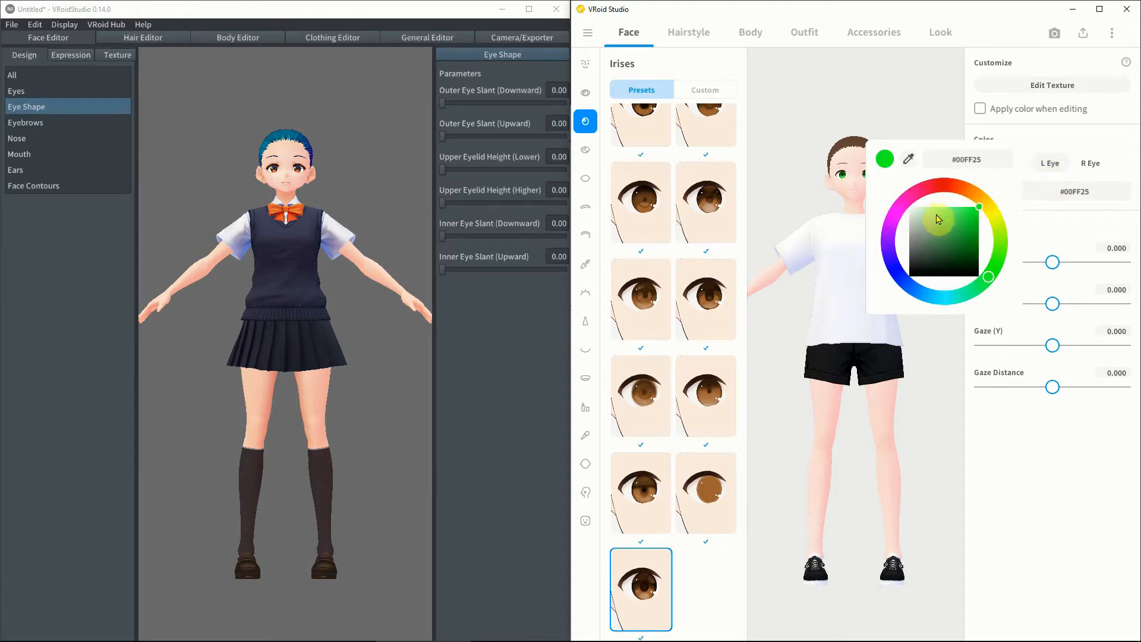
{"action": "left_click_drag", "start_coordinate": [944, 179], "coordinate": [899, 206]}
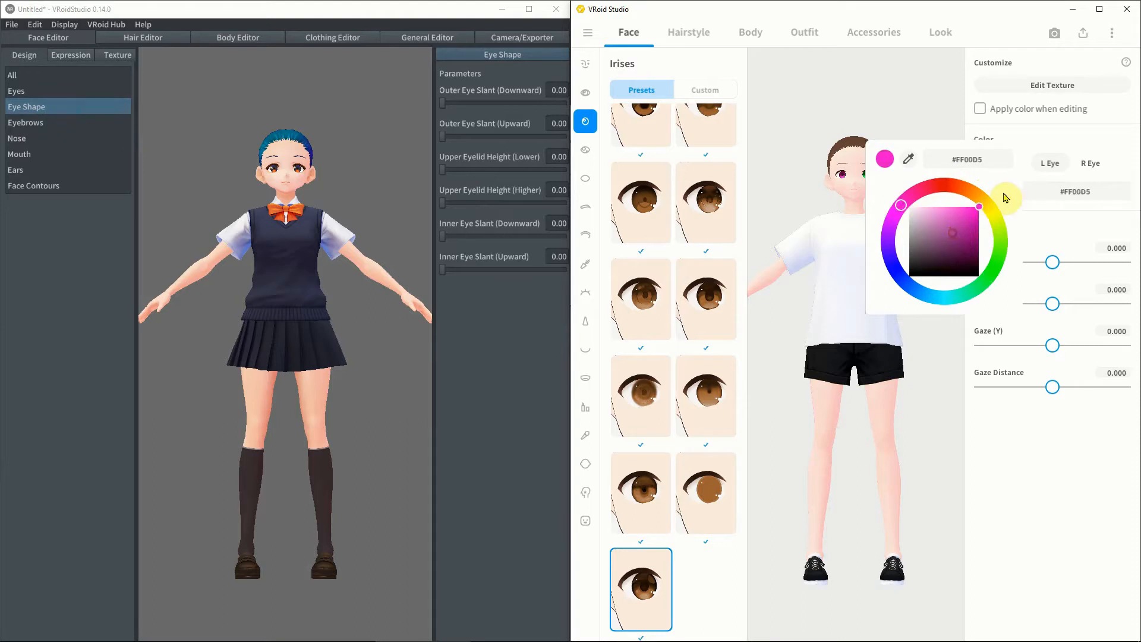
{"action": "left_click", "coordinate": [1029, 486]}
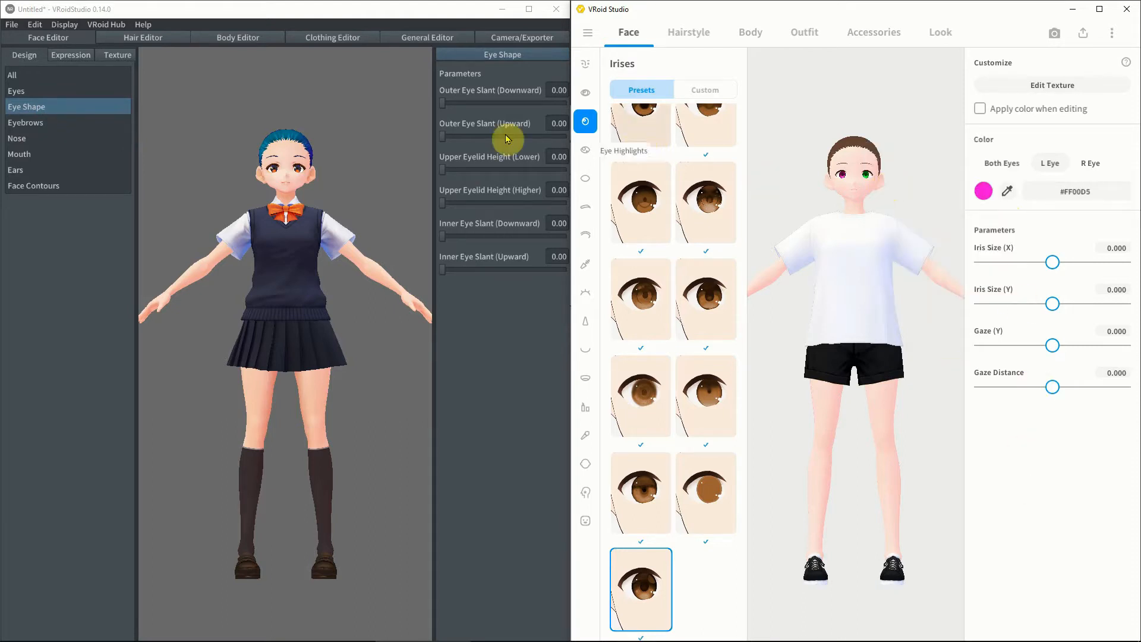
In VRoid Studio 0.14.0, paint the uniformed model's irises on the Irises texture layer, one pink #FF0084 and the other green #00FF1B, with brush thickness 114
{"action": "left_click", "coordinate": [119, 56]}
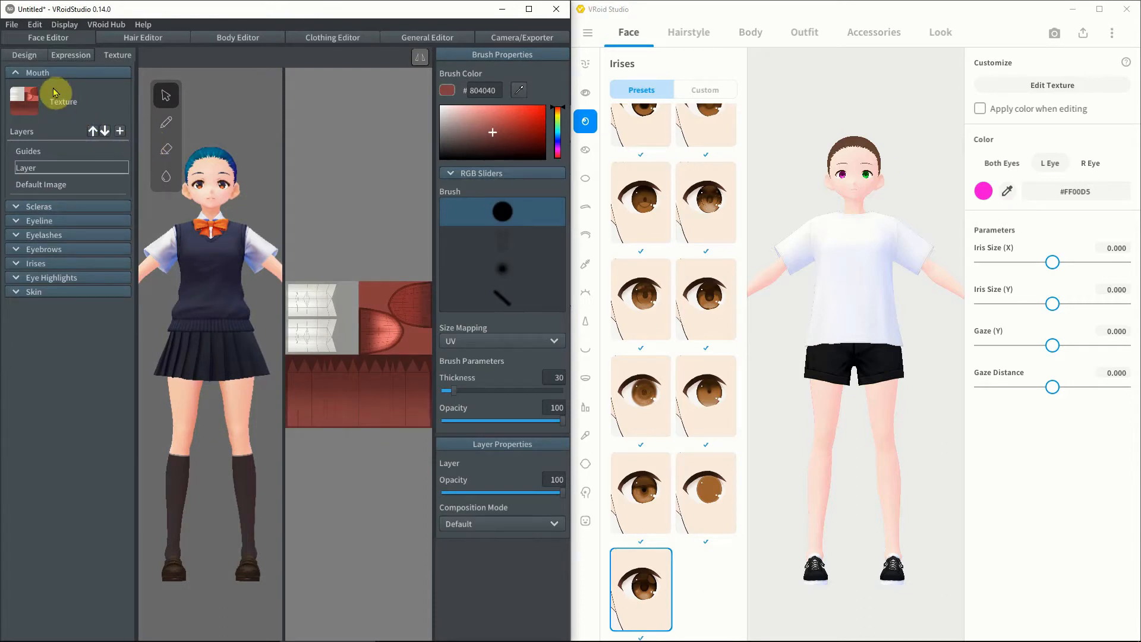
{"action": "left_click", "coordinate": [51, 268]}
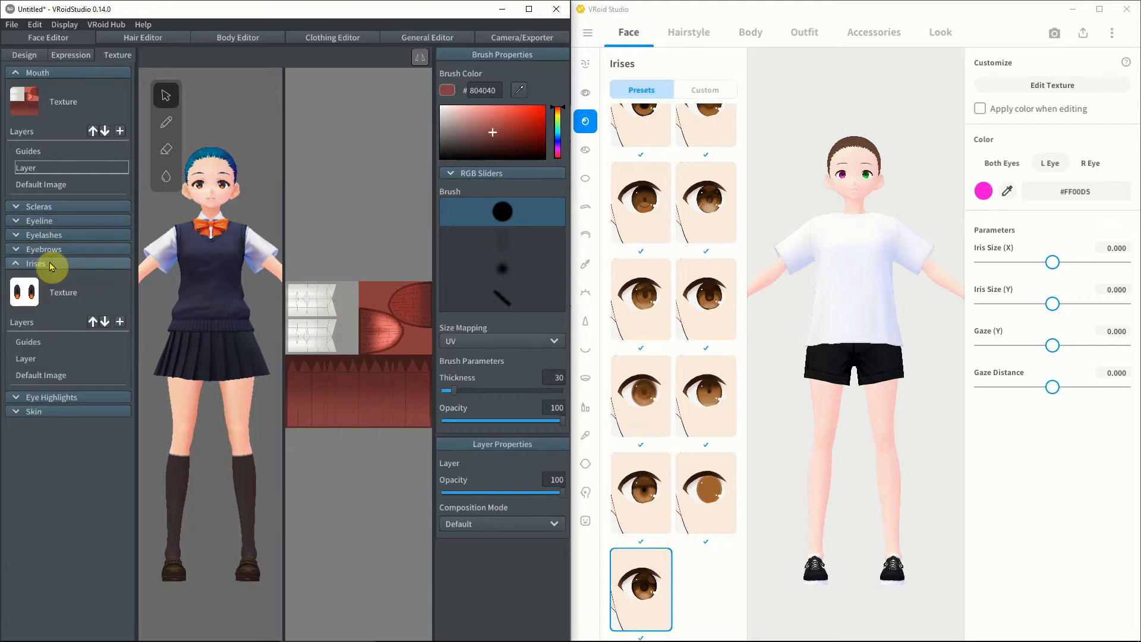
{"action": "left_click", "coordinate": [41, 358]}
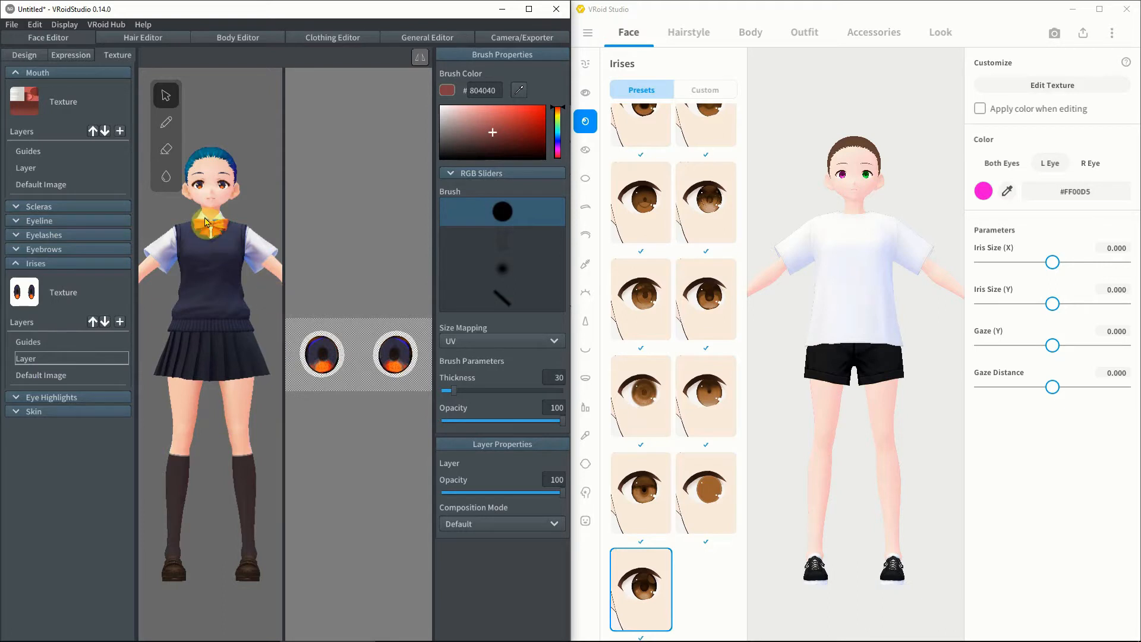
{"action": "left_click", "coordinate": [170, 128]}
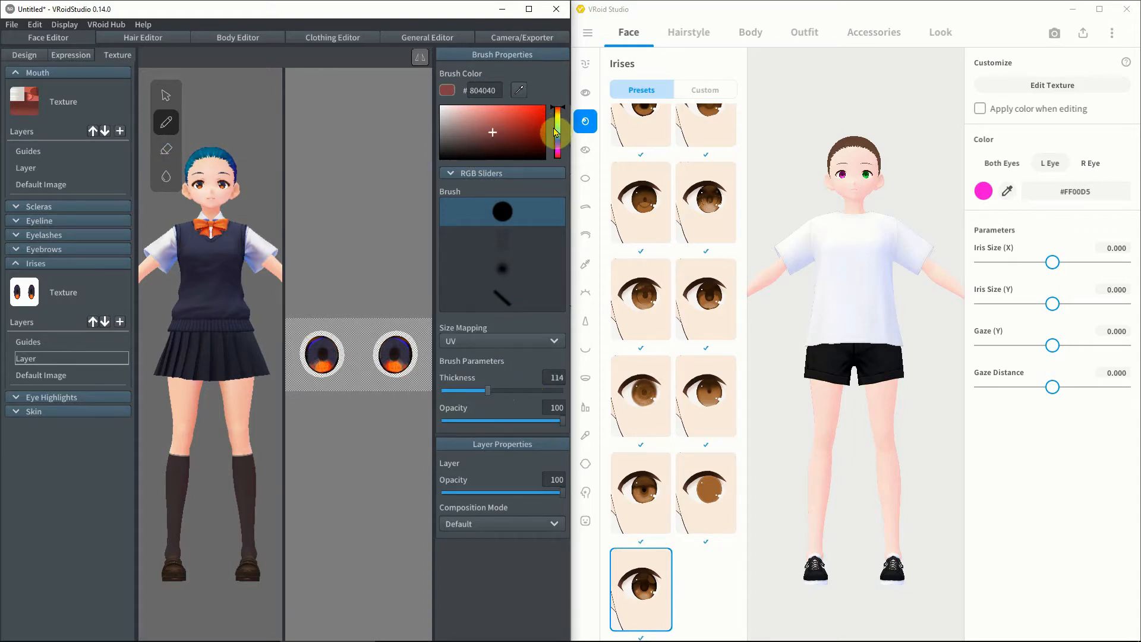
{"action": "mouse_move", "coordinate": [559, 154]}
{"action": "left_mouse_down"}
{"action": "mouse_move", "coordinate": [540, 119]}
{"action": "mouse_move", "coordinate": [559, 93]}
{"action": "mouse_move", "coordinate": [545, 105]}
{"action": "left_mouse_up"}
{"action": "left_click_drag", "start_coordinate": [319, 357], "coordinate": [322, 364]}
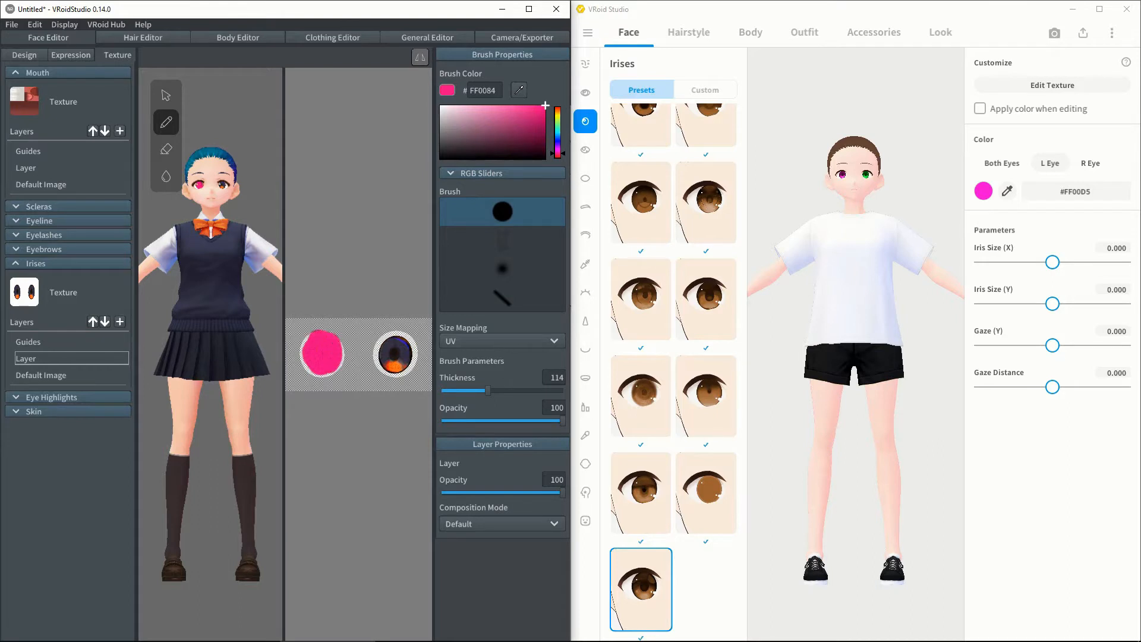
{"action": "mouse_move", "coordinate": [299, 355]}
{"action": "left_mouse_down"}
{"action": "mouse_move", "coordinate": [340, 385]}
{"action": "mouse_move", "coordinate": [353, 350]}
{"action": "mouse_move", "coordinate": [334, 331]}
{"action": "left_mouse_up"}
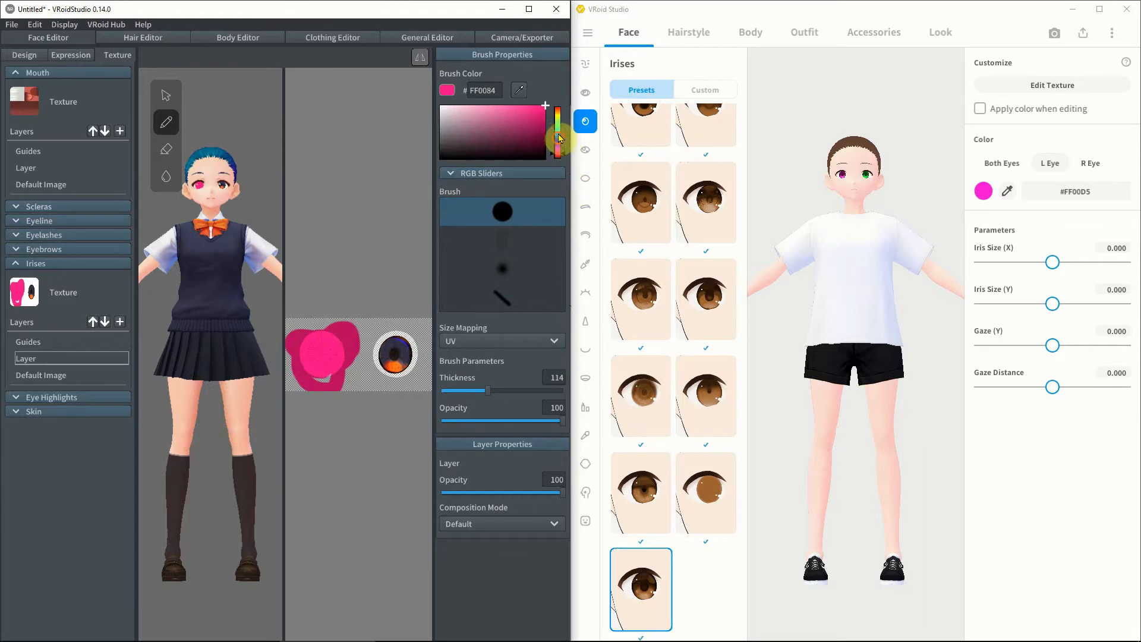
{"action": "left_click_drag", "start_coordinate": [558, 137], "coordinate": [557, 125]}
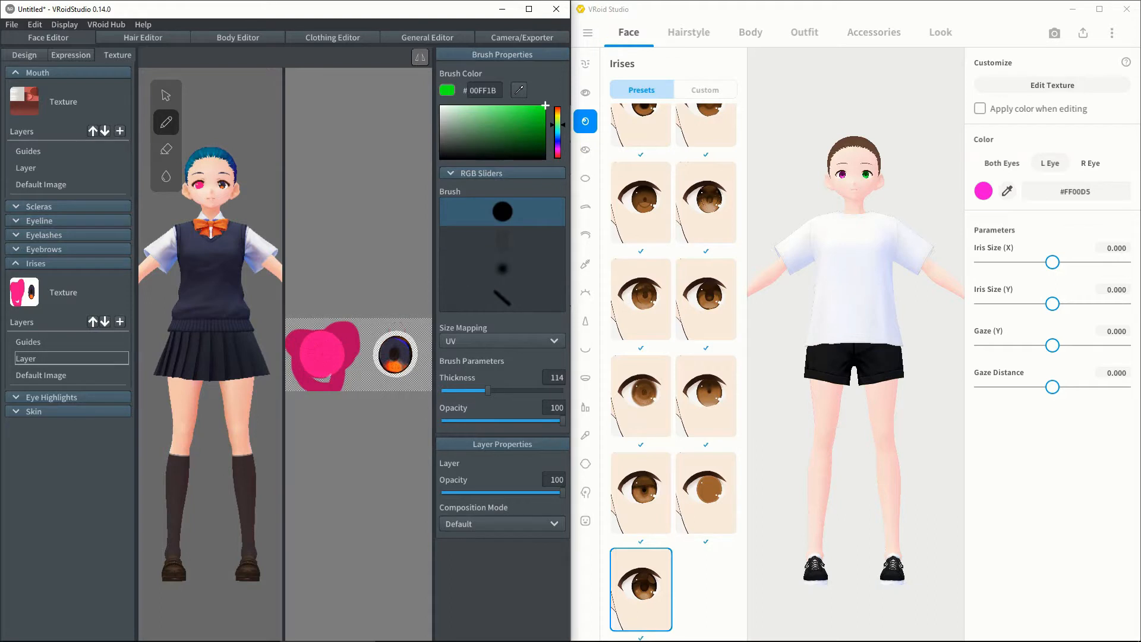
{"action": "left_click_drag", "start_coordinate": [383, 330], "coordinate": [377, 365]}
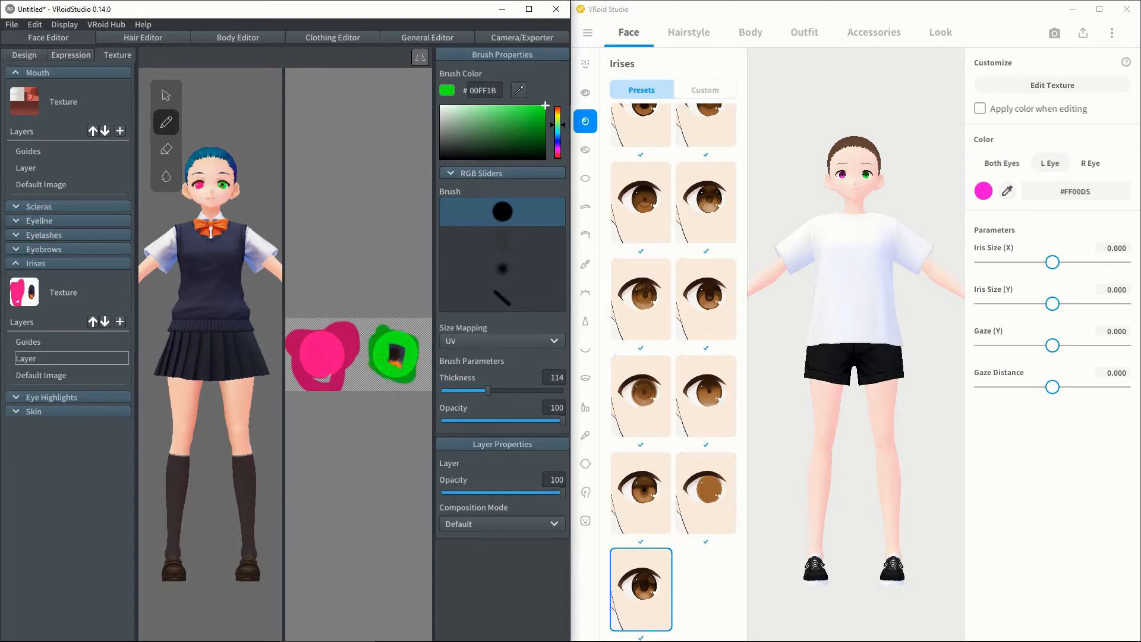
In the newer VRoid Studio, show the custom irises and try switching Apply color when editing on and off again
{"action": "left_click", "coordinate": [705, 90]}
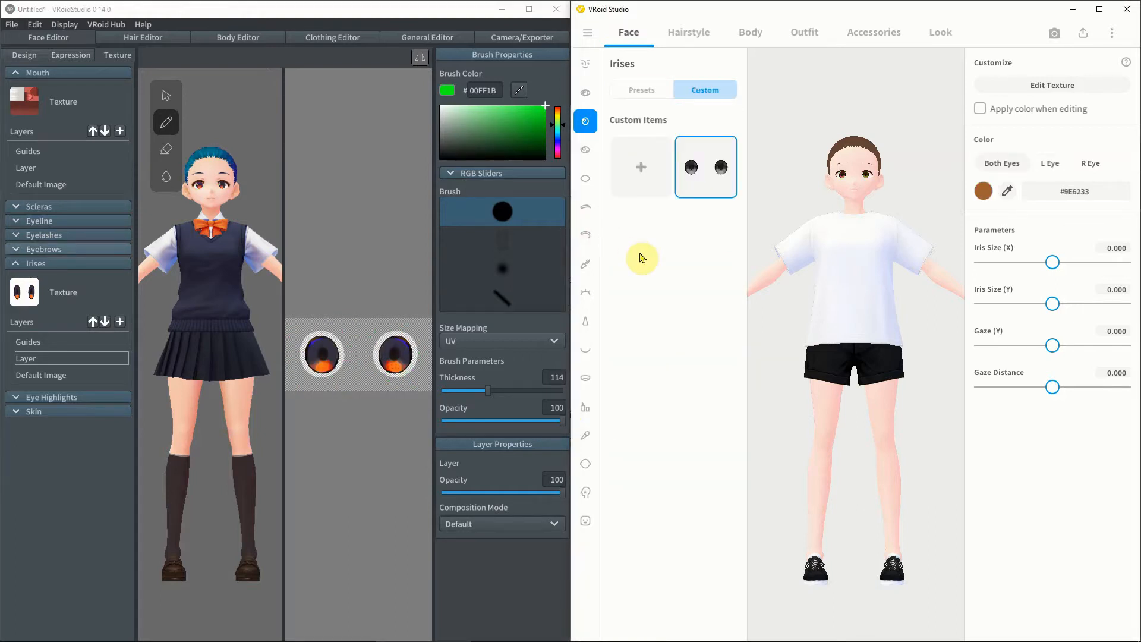
{"action": "left_click", "coordinate": [980, 109]}
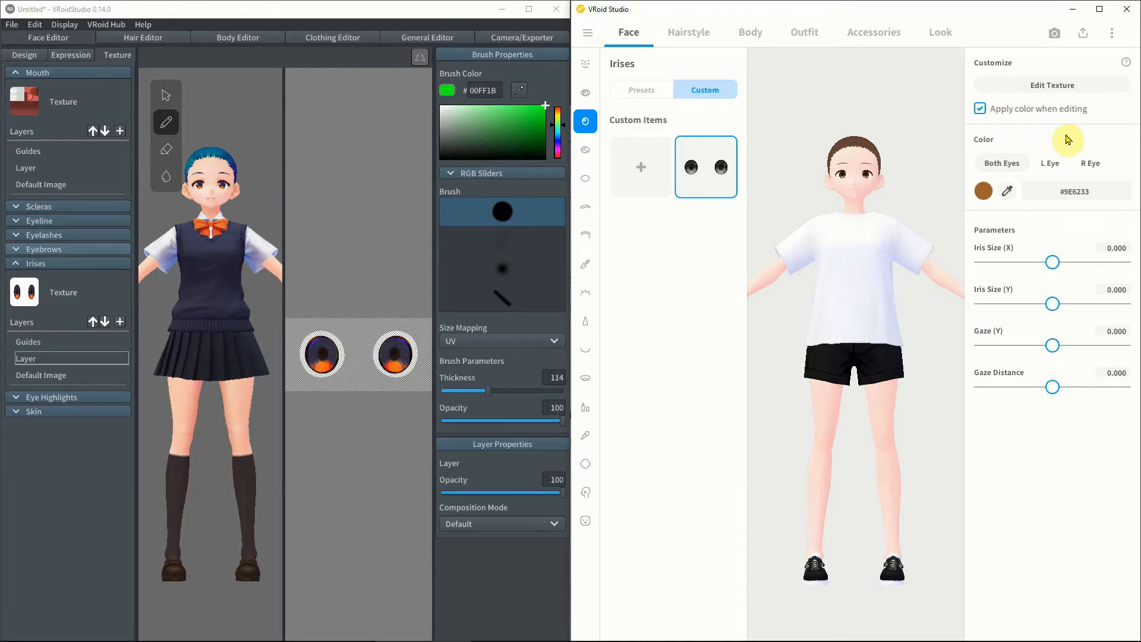
{"action": "left_click", "coordinate": [980, 111]}
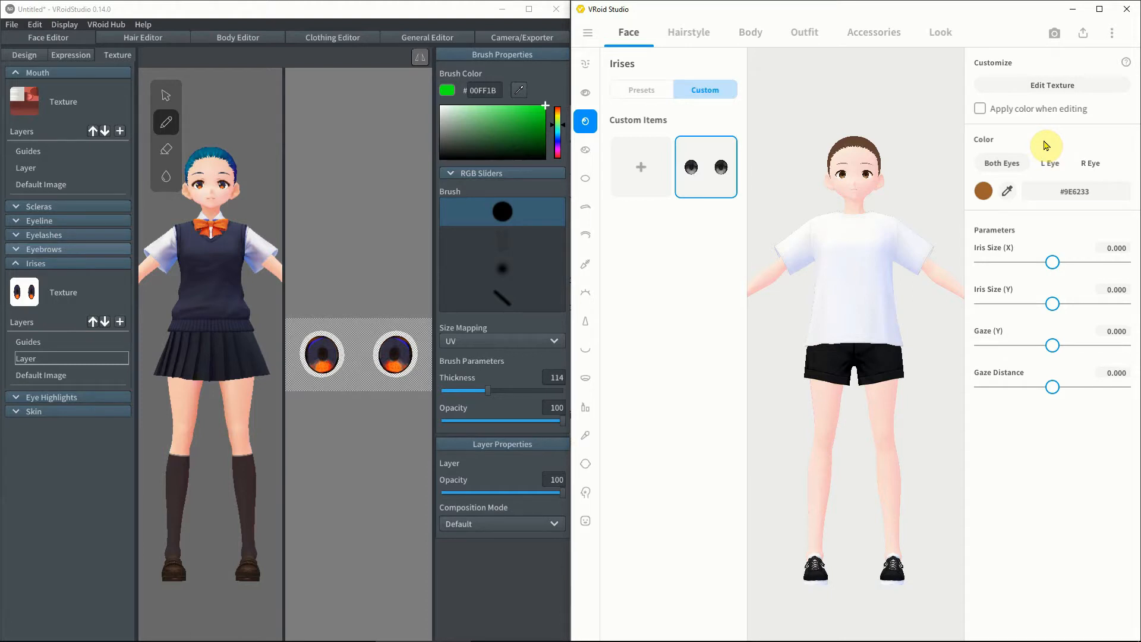
Open the custom irises' texture for editing, show its Shader Color settings and try changing the Base Color
{"action": "left_click", "coordinate": [1041, 91]}
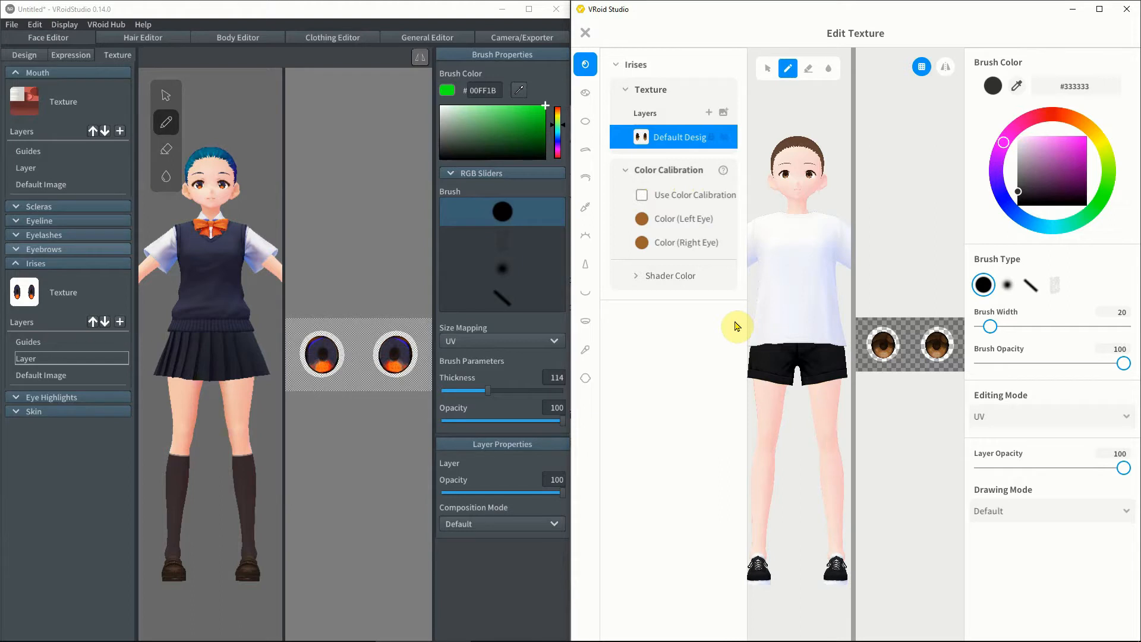
{"action": "left_click", "coordinate": [636, 275]}
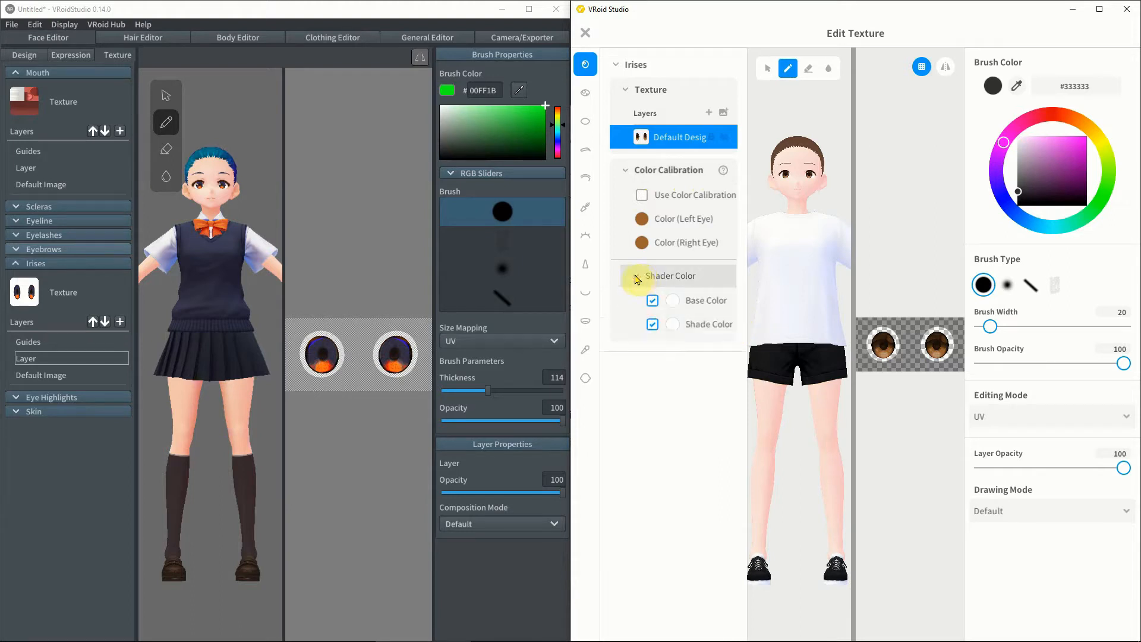
{"action": "left_click", "coordinate": [672, 305]}
{"action": "left_click_drag", "start_coordinate": [754, 389], "coordinate": [707, 360]}
{"action": "left_click", "coordinate": [650, 447]}
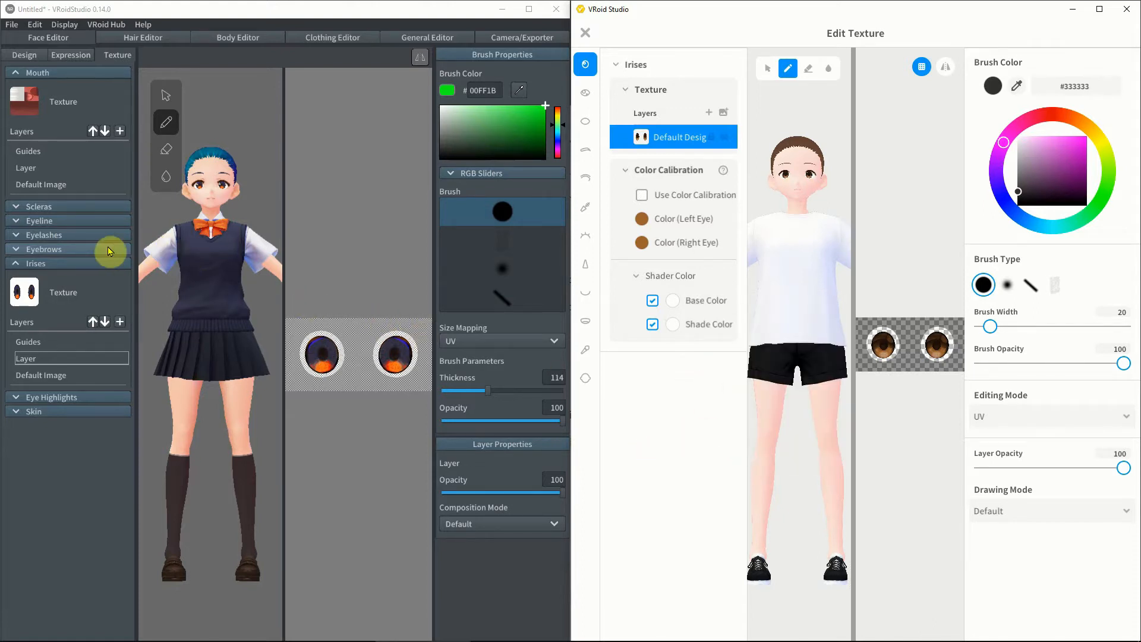
Frame both models' faces in close-up to compare their facial features side by side
{"action": "left_click", "coordinate": [89, 250]}
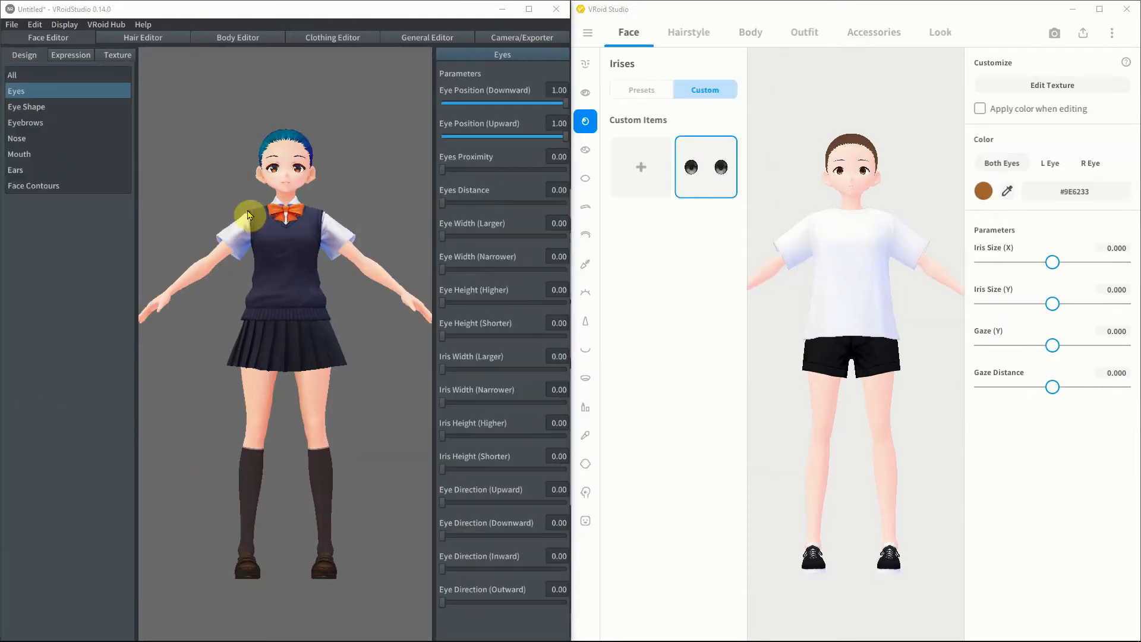
{"action": "left_click", "coordinate": [871, 223]}
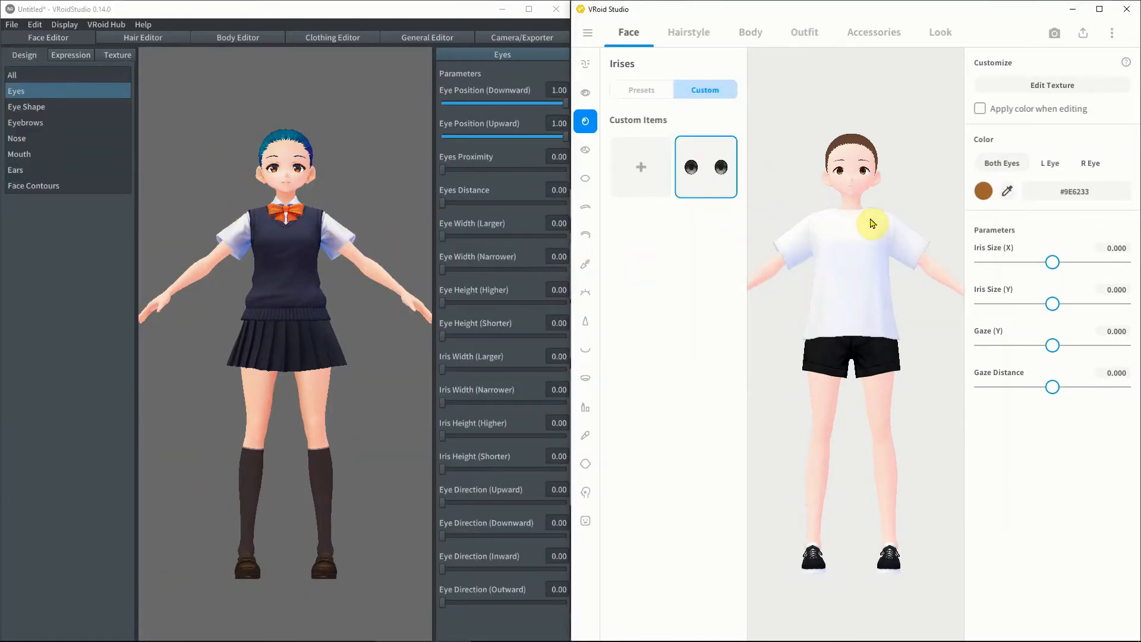
{"action": "scroll", "coordinate": [871, 222], "scroll_direction": "up", "scroll_amount": 4}
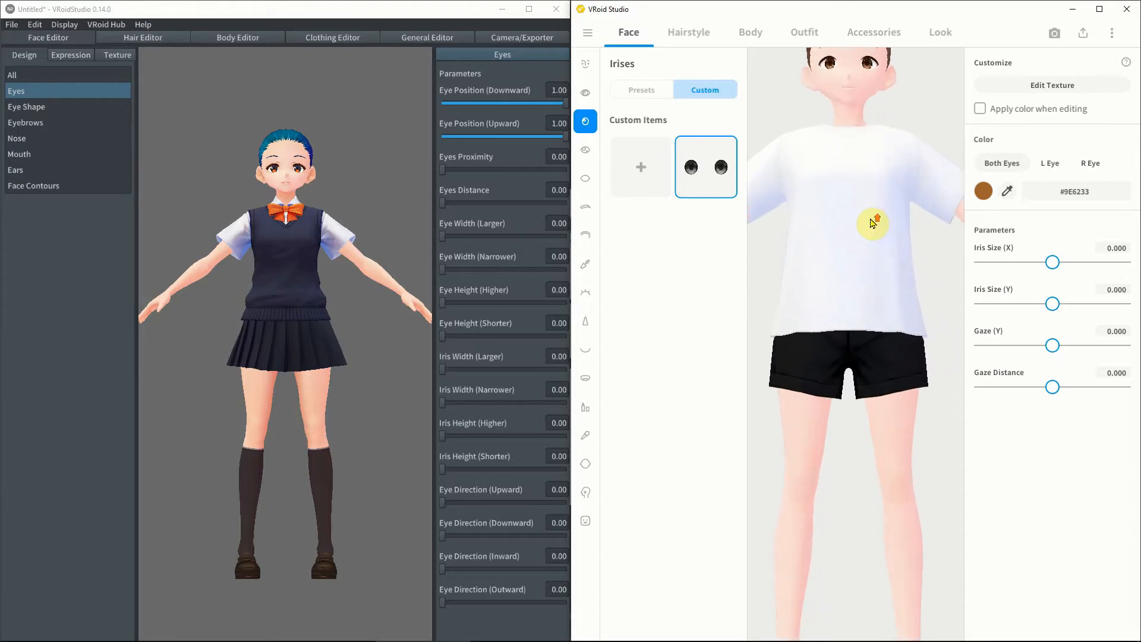
{"action": "scroll", "coordinate": [871, 223], "scroll_direction": "up", "scroll_amount": 5}
{"action": "middle_click_drag", "start_coordinate": [838, 121], "coordinate": [843, 301]}
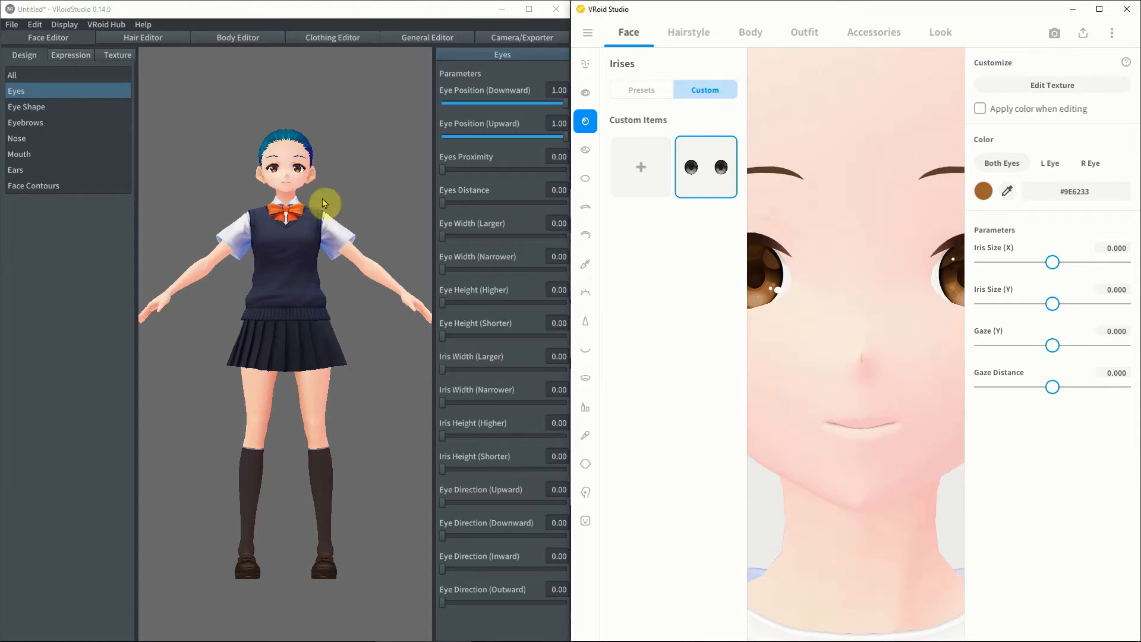
{"action": "left_click", "coordinate": [280, 203]}
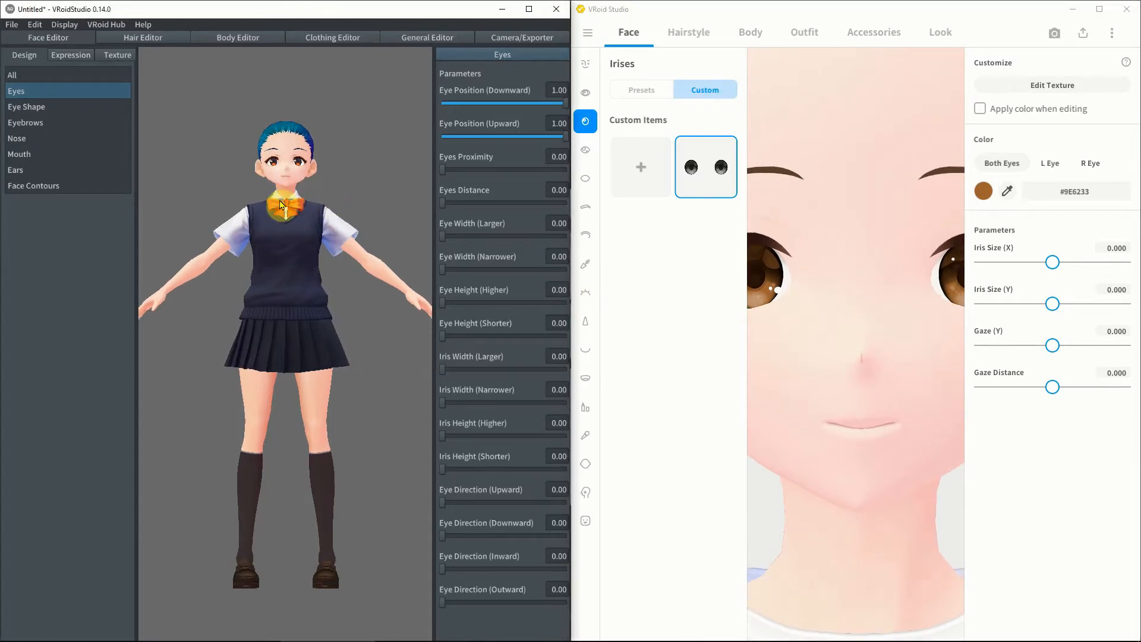
{"action": "scroll", "coordinate": [280, 203], "scroll_direction": "up", "scroll_amount": 5}
{"action": "scroll", "coordinate": [280, 201], "scroll_direction": "up", "scroll_amount": 5}
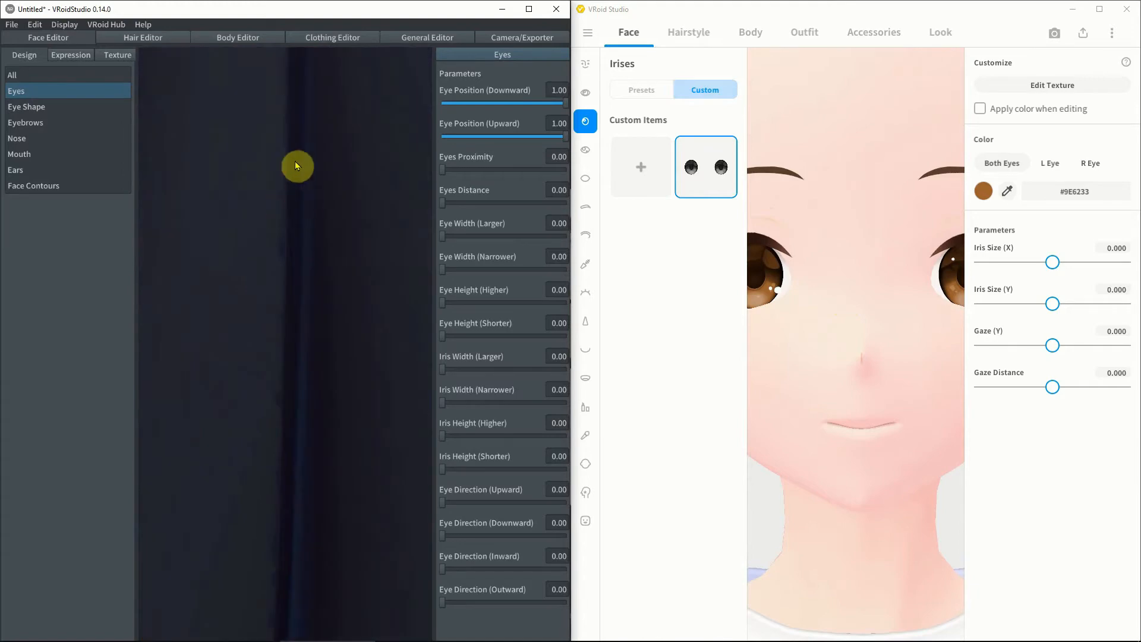
{"action": "middle_click_drag", "start_coordinate": [295, 162], "coordinate": [296, 322]}
{"action": "scroll", "coordinate": [298, 322], "scroll_direction": "down", "scroll_amount": 3}
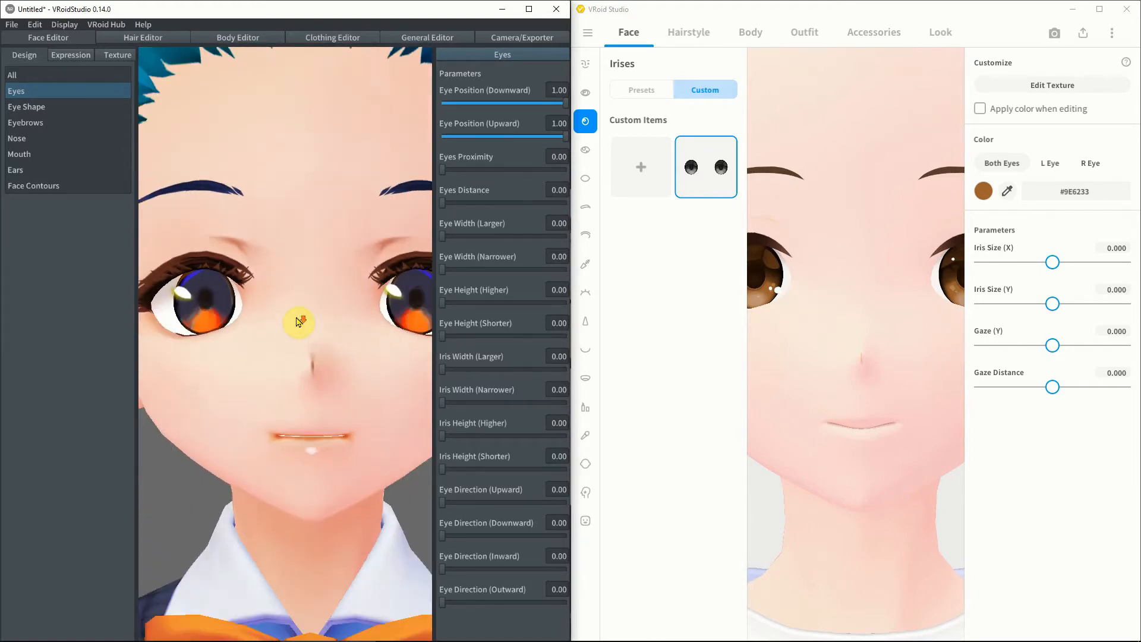
{"action": "middle_click_drag", "start_coordinate": [299, 374], "coordinate": [297, 369]}
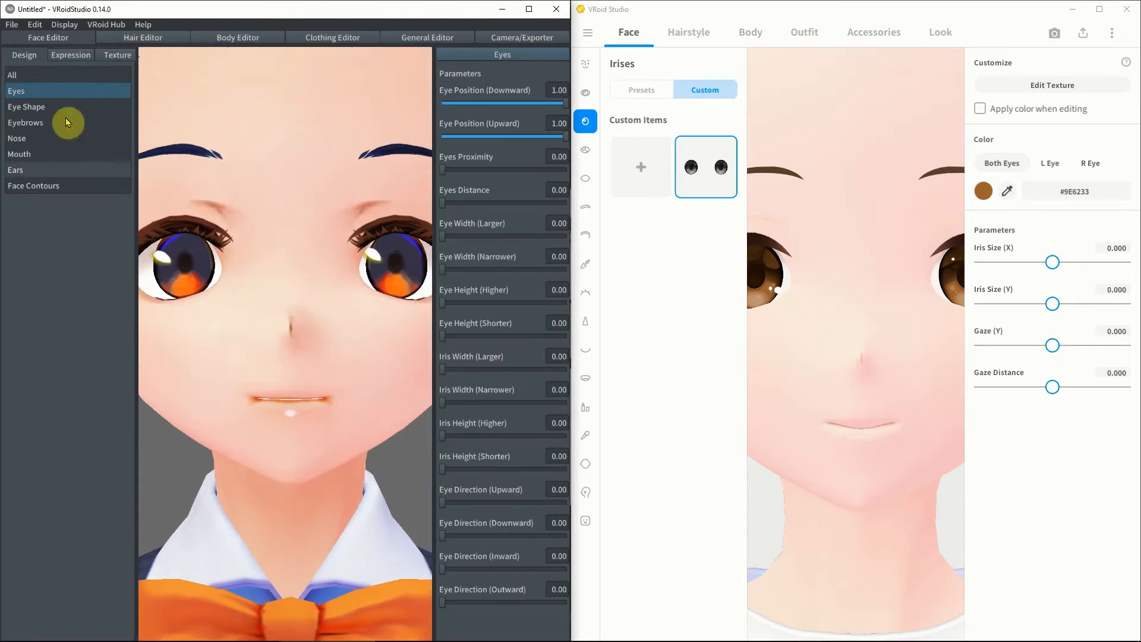
In VRoid Studio 0.14.0, show the nose parameters and try adjusting Nose Width and Nose Position (Upward), returning both to 0.00
{"action": "left_click", "coordinate": [27, 141]}
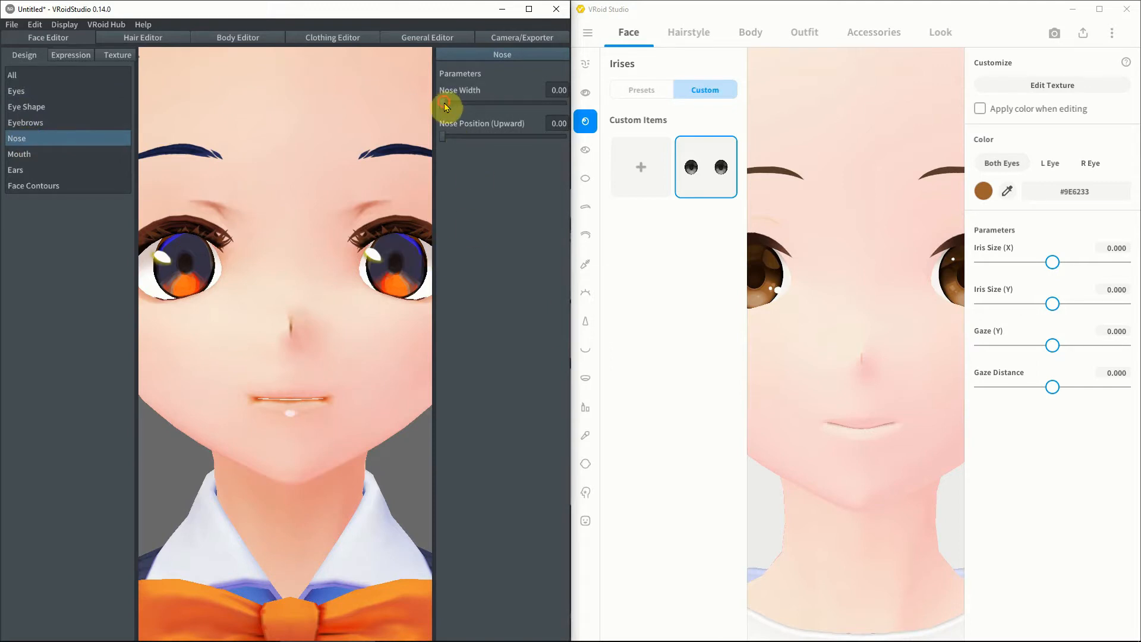
{"action": "left_click_drag", "start_coordinate": [444, 105], "coordinate": [385, 107]}
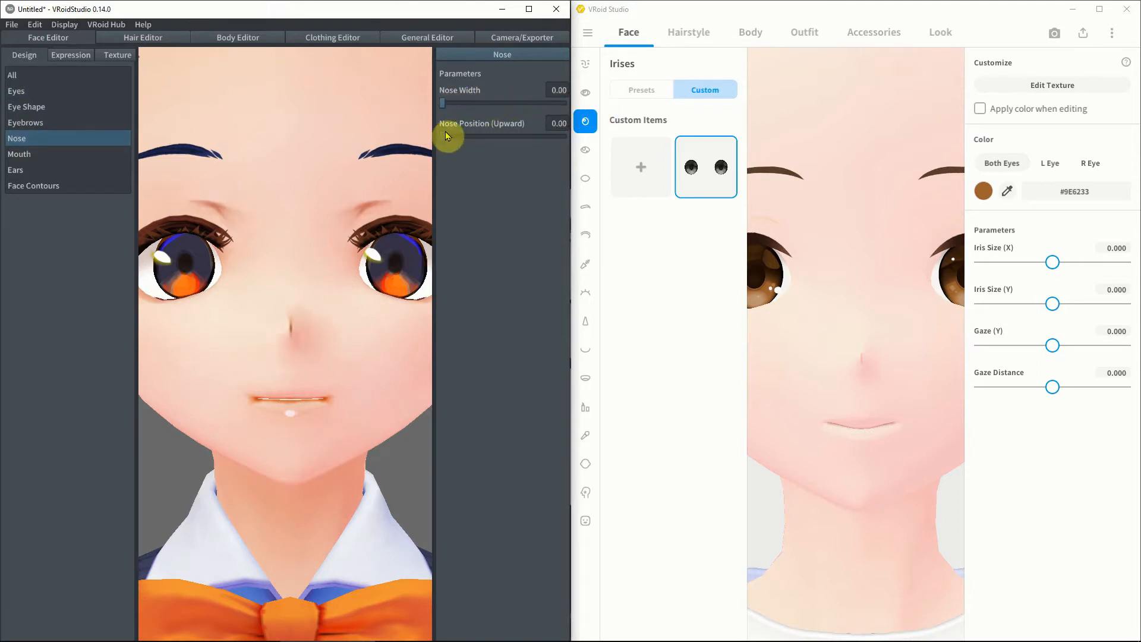
{"action": "left_click_drag", "start_coordinate": [444, 136], "coordinate": [365, 164]}
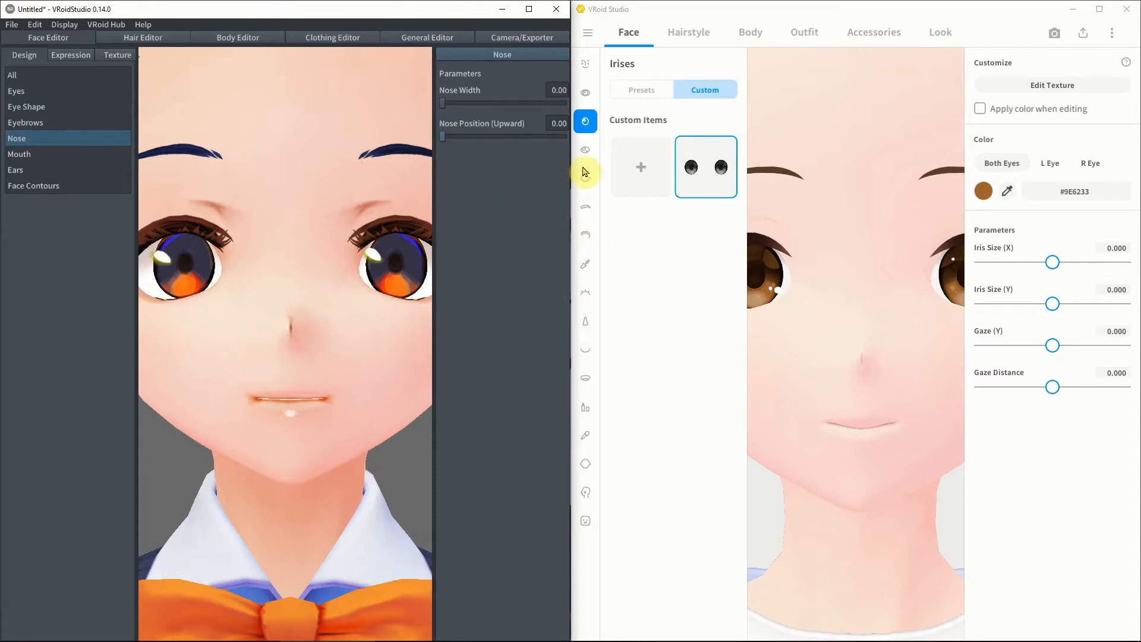
In the newer VRoid Studio, set the white-shirted model's first Nose Size to -0.070, Nose Width to 0.123 and Nose Tip Position (Y) to -0.273
{"action": "left_click", "coordinate": [585, 321]}
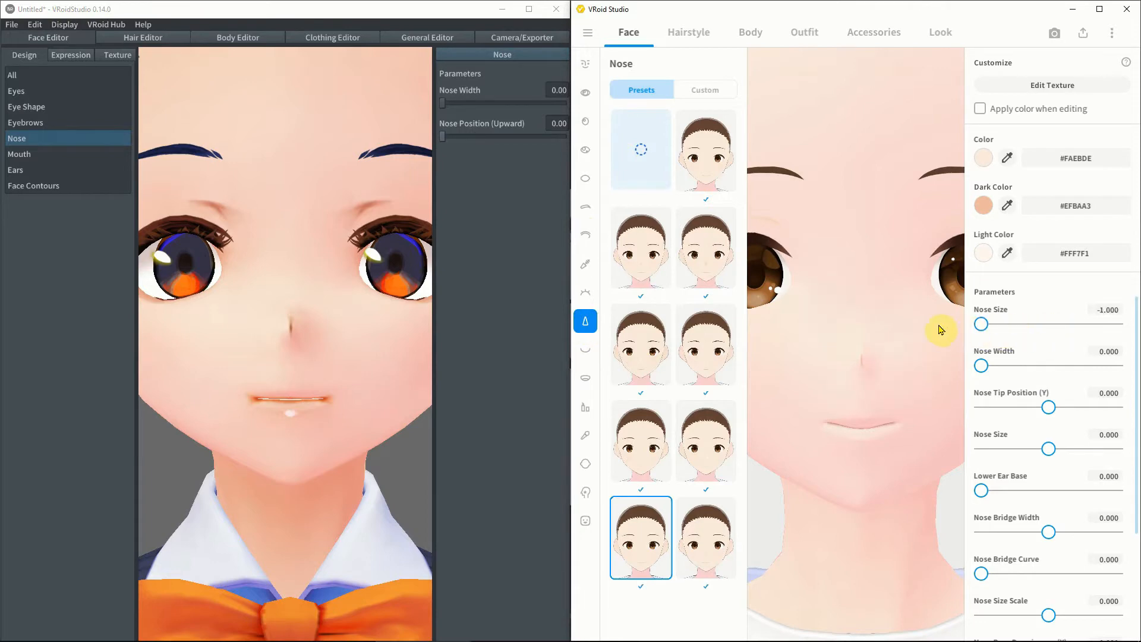
{"action": "mouse_move", "coordinate": [1048, 324]}
{"action": "left_mouse_down"}
{"action": "mouse_move", "coordinate": [1135, 342]}
{"action": "mouse_move", "coordinate": [1049, 336]}
{"action": "left_mouse_up"}
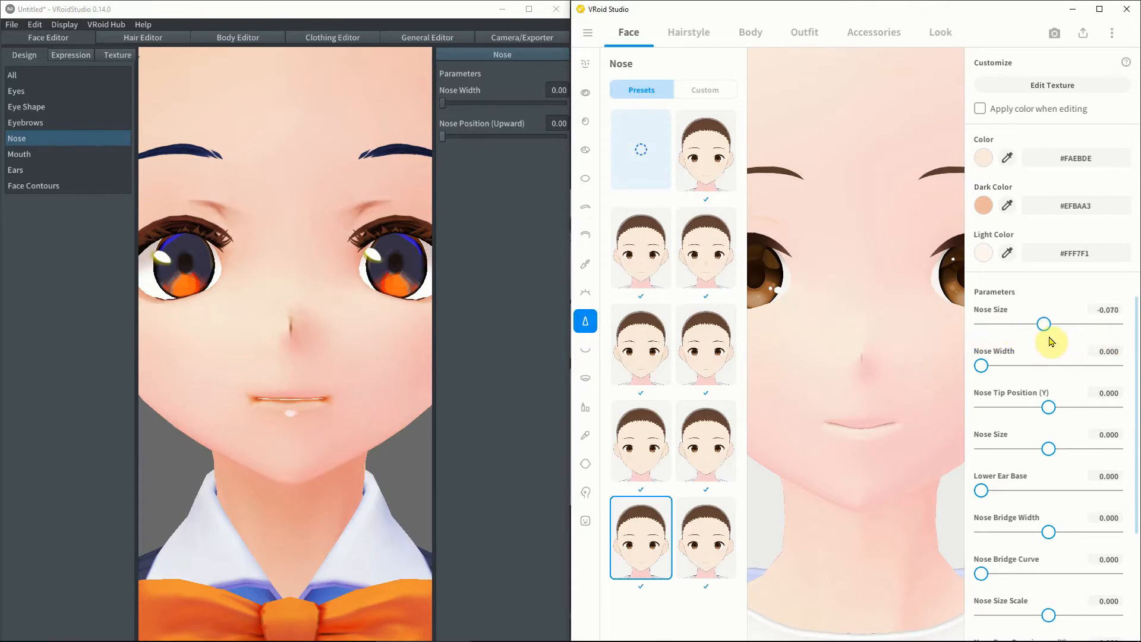
{"action": "mouse_move", "coordinate": [981, 365]}
{"action": "left_mouse_down"}
{"action": "mouse_move", "coordinate": [1135, 373]}
{"action": "mouse_move", "coordinate": [998, 366]}
{"action": "left_mouse_up"}
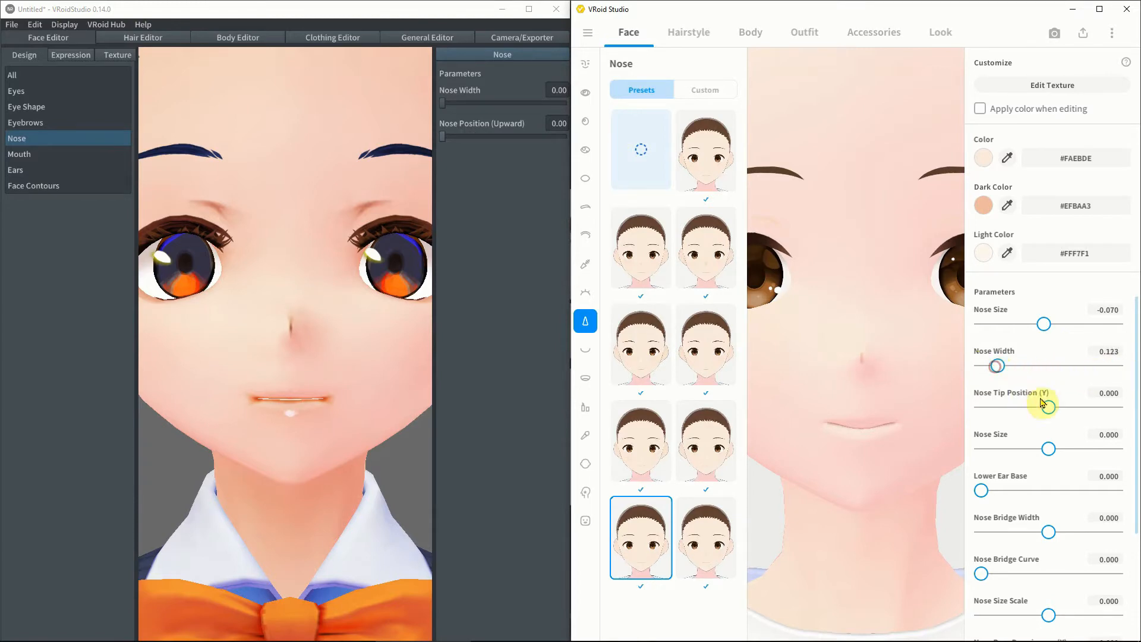
{"action": "mouse_move", "coordinate": [1050, 408]}
{"action": "left_mouse_down"}
{"action": "mouse_move", "coordinate": [968, 408]}
{"action": "mouse_move", "coordinate": [1114, 404]}
{"action": "mouse_move", "coordinate": [1030, 409]}
{"action": "left_mouse_up"}
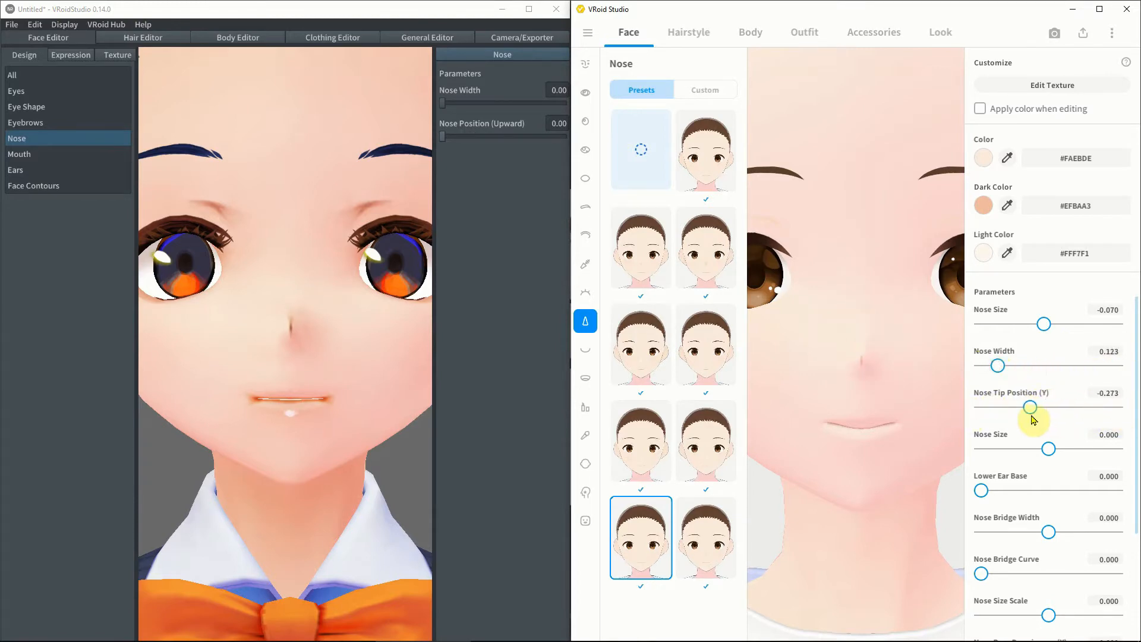
Show the mouth parameters in both versions to compare the available options
{"action": "left_click", "coordinate": [585, 350]}
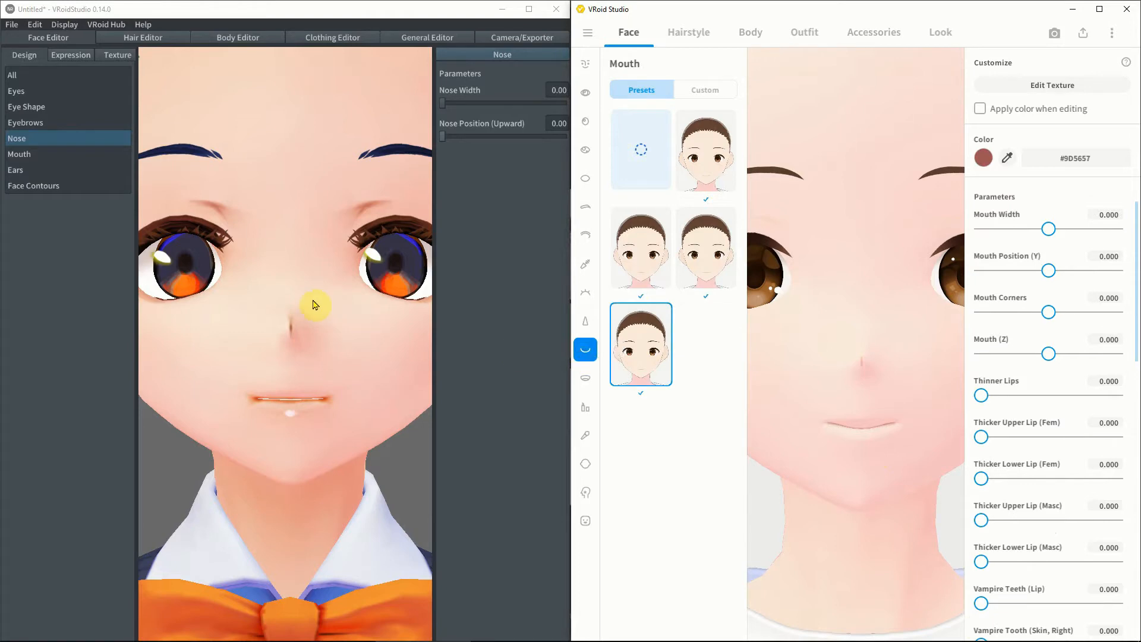
{"action": "left_click", "coordinate": [43, 158]}
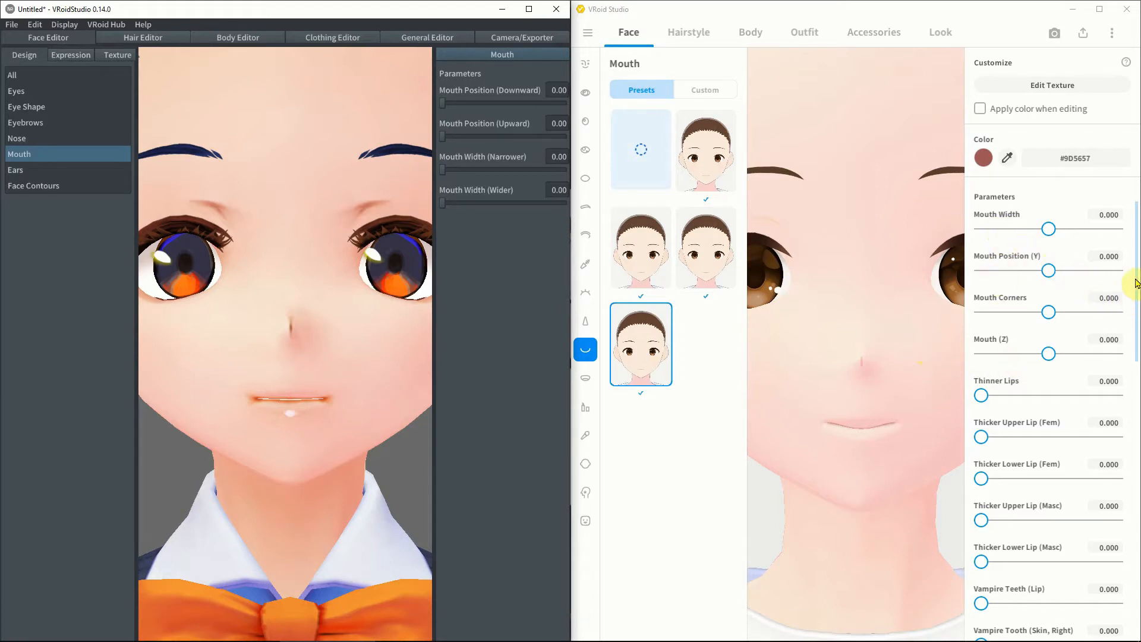
Give the white-shirted model the Surprised expression to open its mouth and return to its mouth parameters
{"action": "left_click_drag", "start_coordinate": [1136, 278], "coordinate": [1135, 457]}
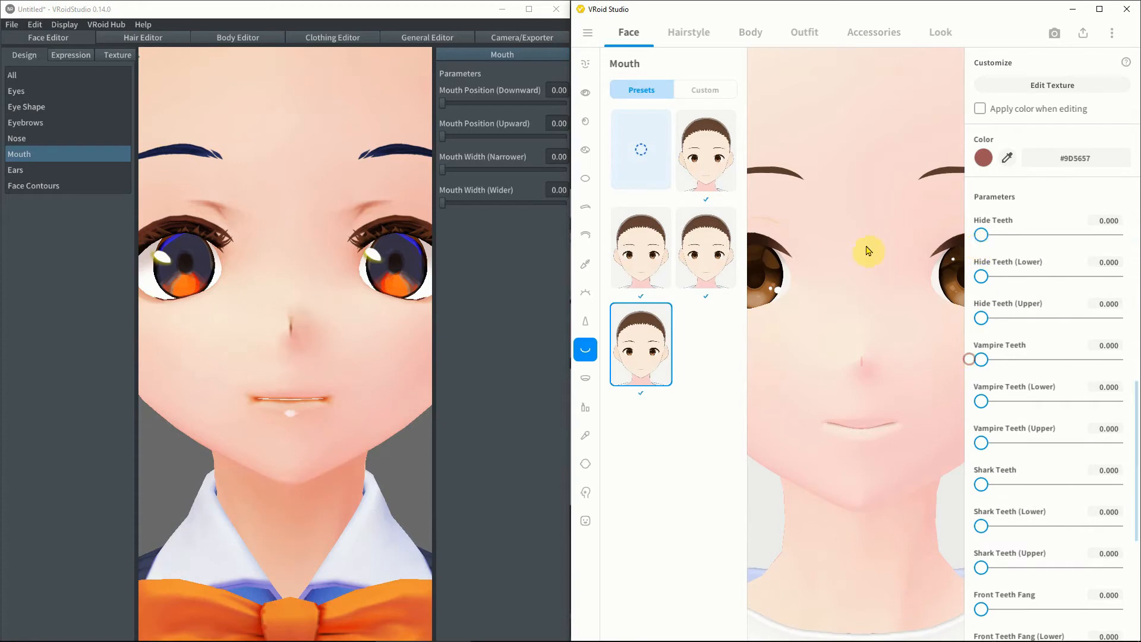
{"action": "left_click", "coordinate": [586, 521]}
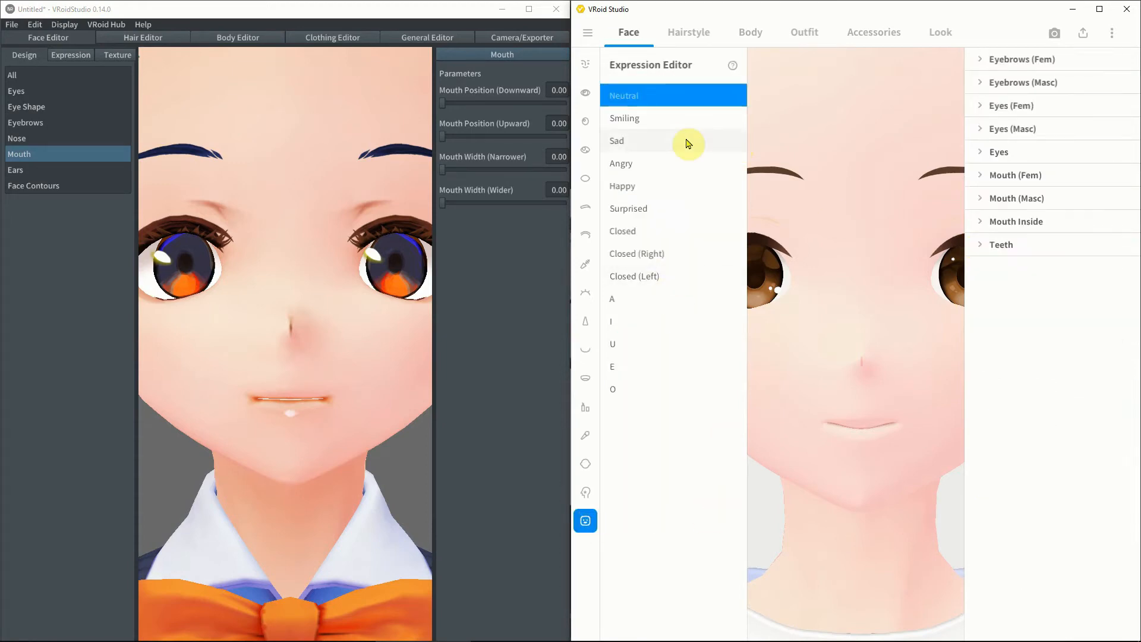
{"action": "left_click", "coordinate": [655, 217]}
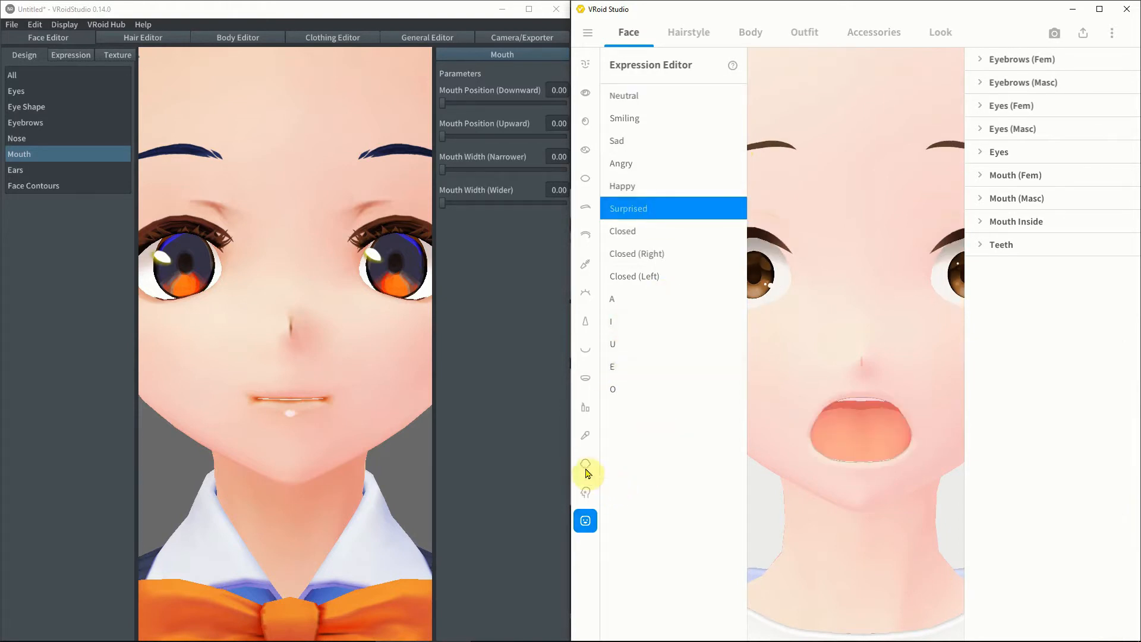
{"action": "left_click", "coordinate": [587, 351]}
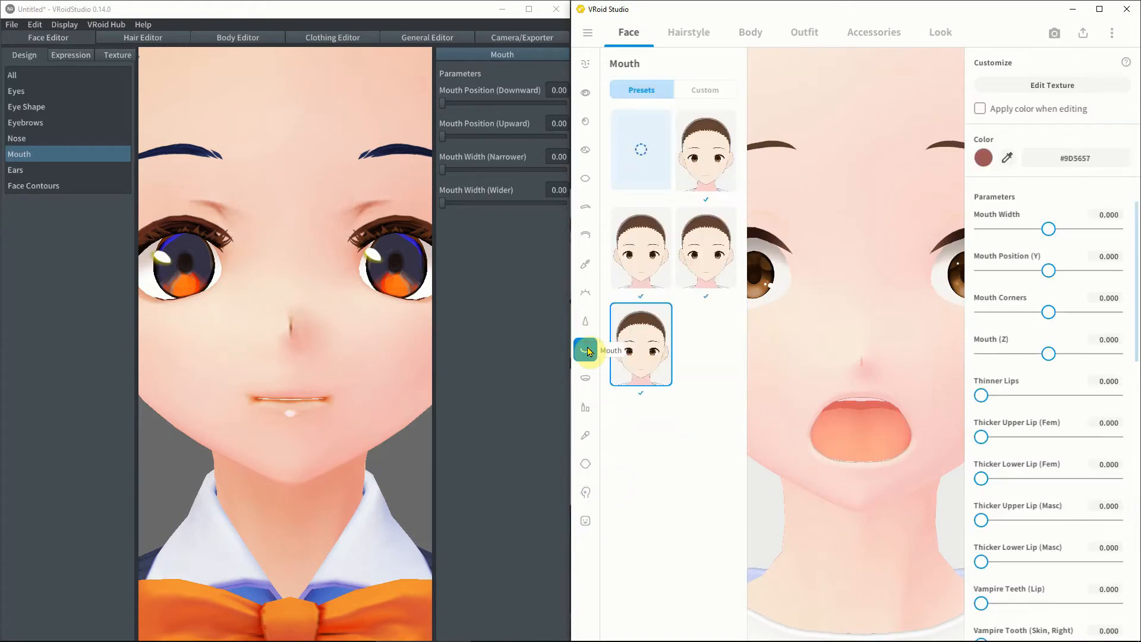
Set Shark Teeth (Lower), Shark Teeth (Upper), Front Teeth Fang, Front Teeth Fang (Lower) and Front Teeth Fang (Upper) all to 100.000
{"action": "scroll", "coordinate": [980, 380], "scroll_direction": "down", "scroll_amount": 10}
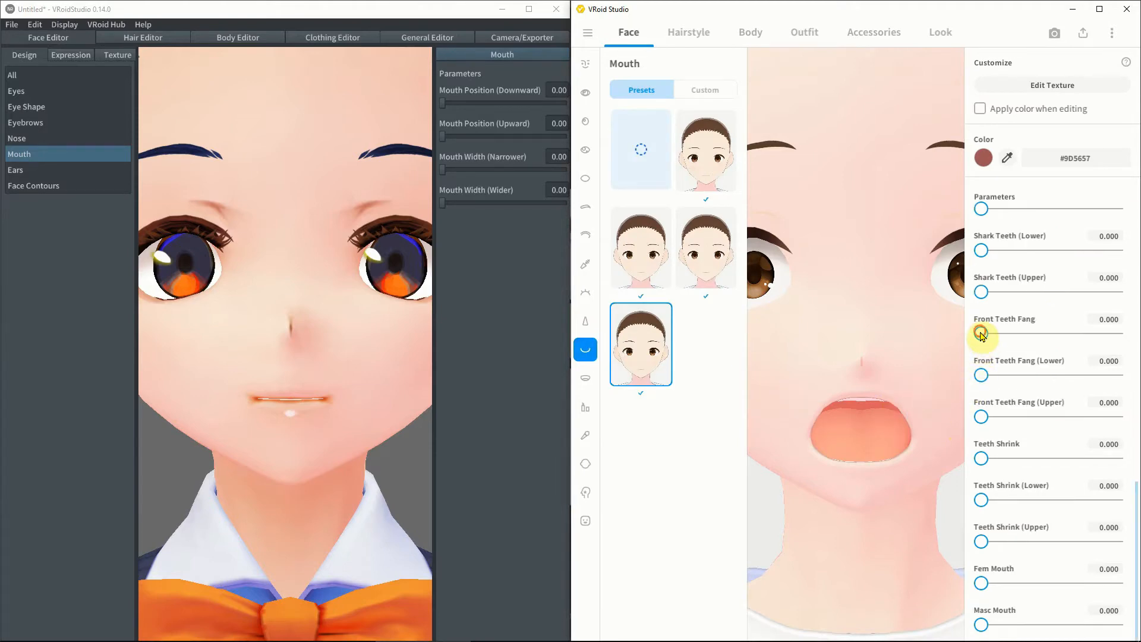
{"action": "left_click_drag", "start_coordinate": [982, 335], "coordinate": [1129, 336]}
{"action": "left_click_drag", "start_coordinate": [982, 293], "coordinate": [1125, 295]}
{"action": "left_click_drag", "start_coordinate": [979, 417], "coordinate": [1132, 423]}
{"action": "left_click_drag", "start_coordinate": [980, 375], "coordinate": [1136, 387]}
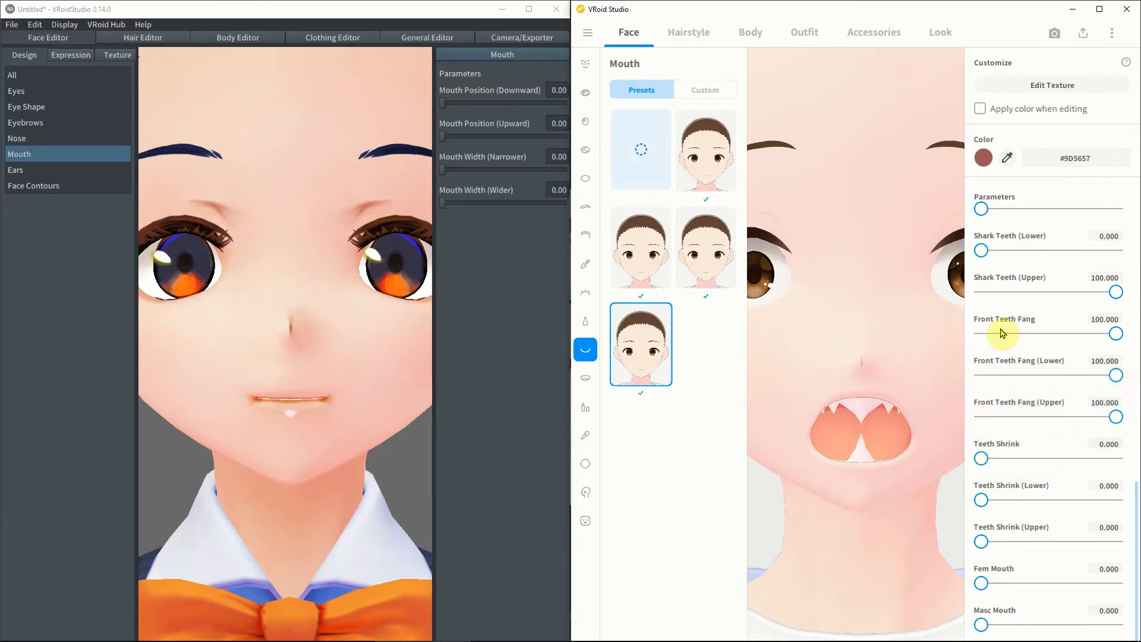
{"action": "left_click_drag", "start_coordinate": [984, 250], "coordinate": [1134, 263]}
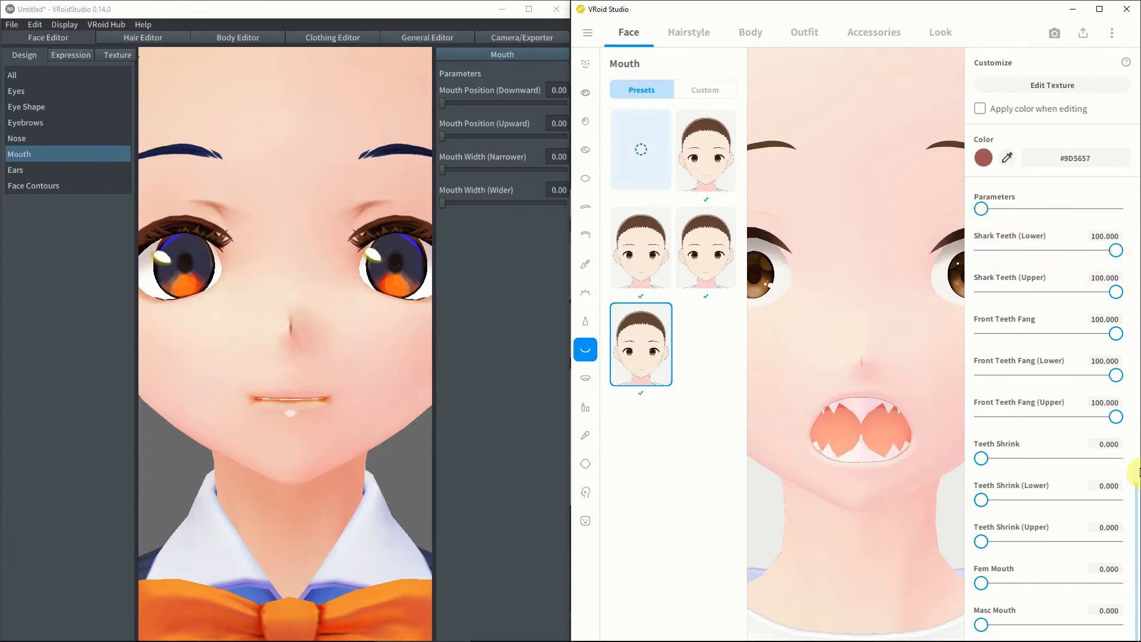
Set Vampire Teeth (Upper) to 100.000 and raise Vampire Teeth (Lower) on the same mouth
{"action": "left_click_drag", "start_coordinate": [1136, 501], "coordinate": [1136, 394]}
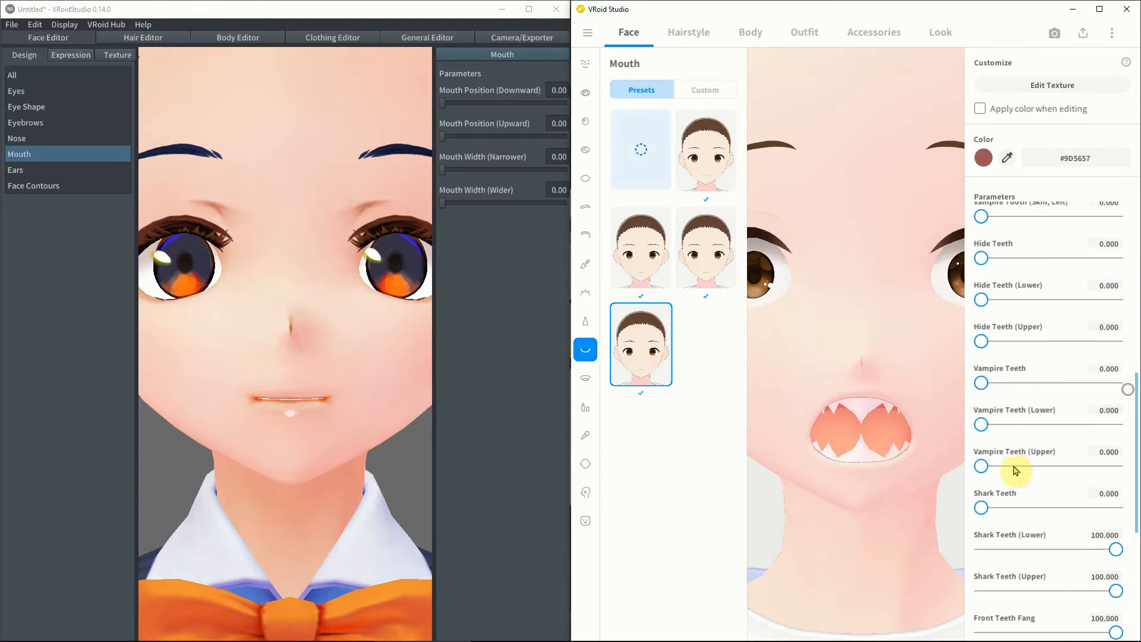
{"action": "left_click_drag", "start_coordinate": [981, 466], "coordinate": [1115, 468]}
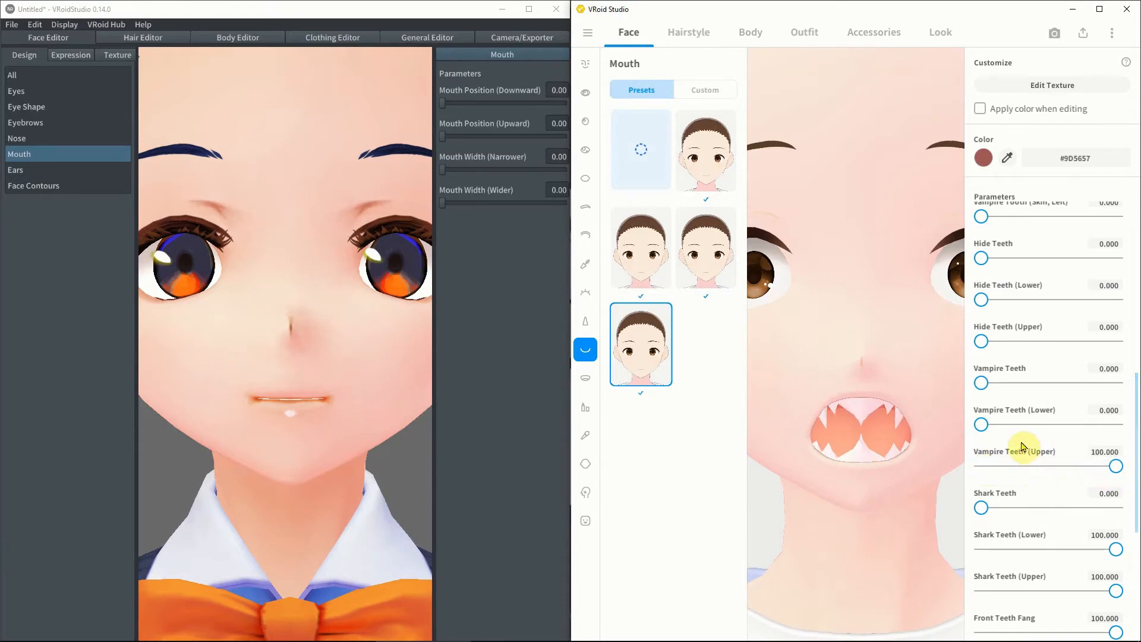
{"action": "left_click_drag", "start_coordinate": [983, 426], "coordinate": [1040, 431]}
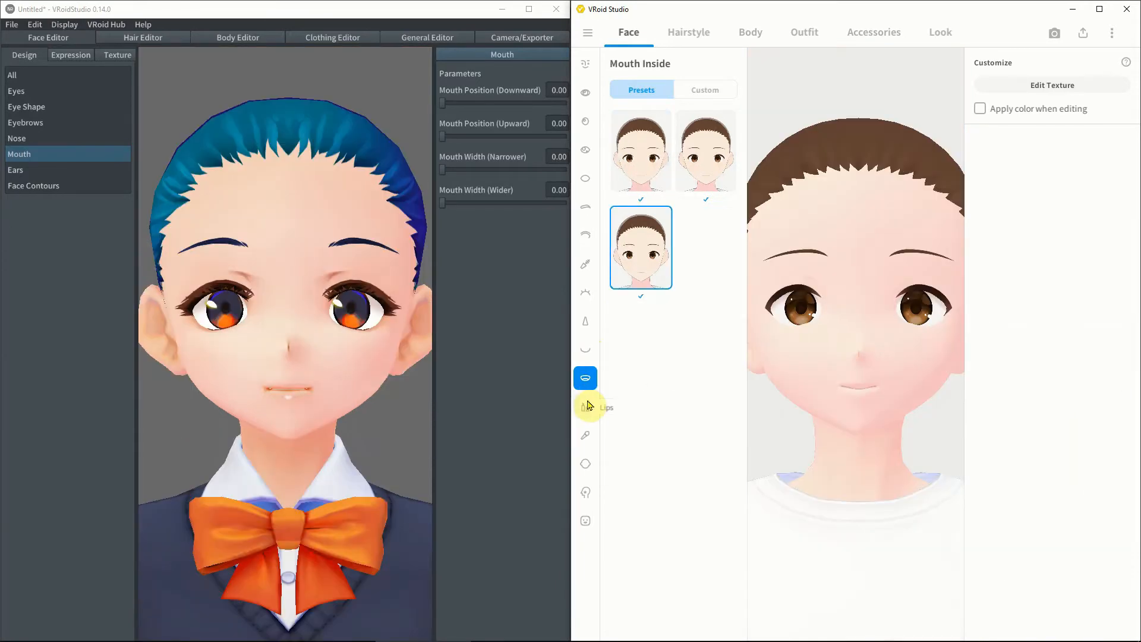
Try the four lip presets one after another on the white-shirted model, ending with the last one
{"action": "left_click", "coordinate": [585, 408]}
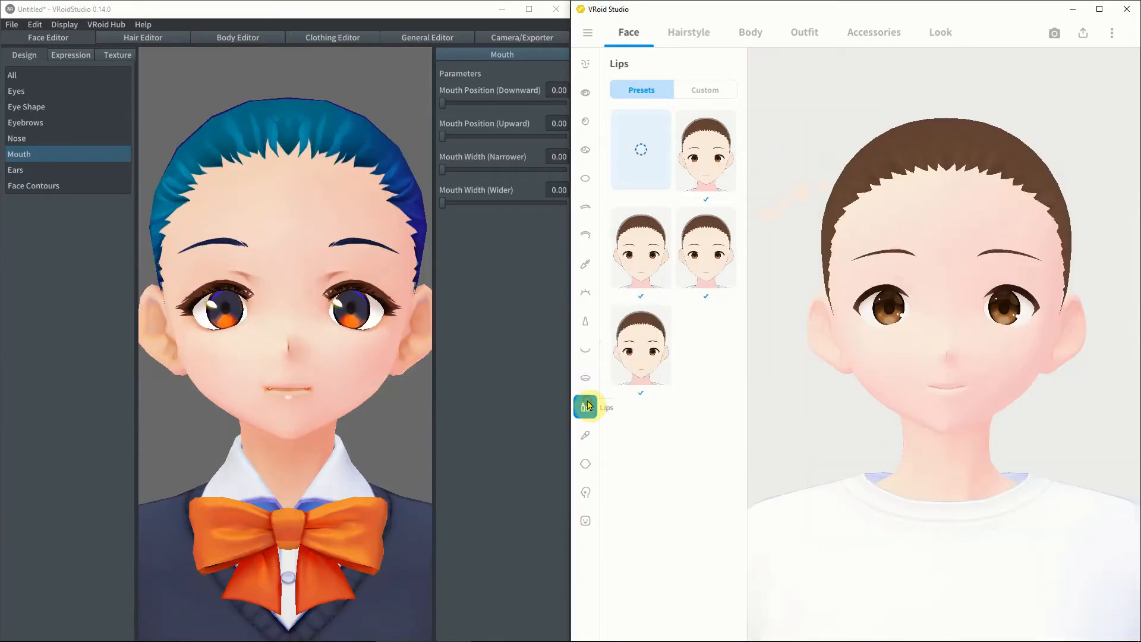
{"action": "left_click", "coordinate": [724, 165]}
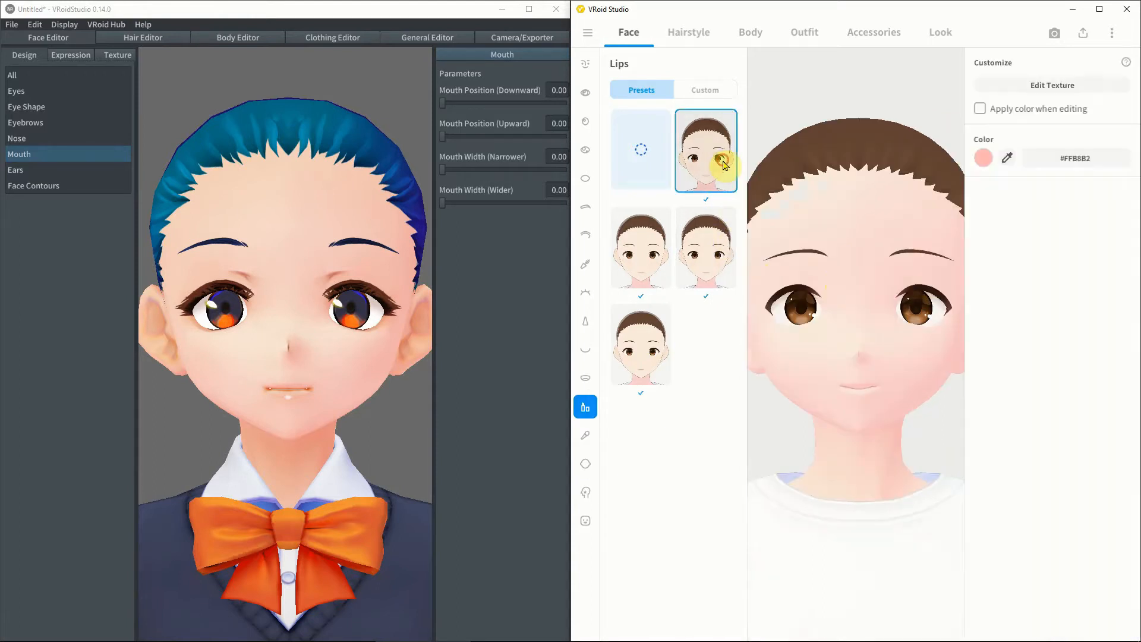
{"action": "left_click", "coordinate": [654, 259]}
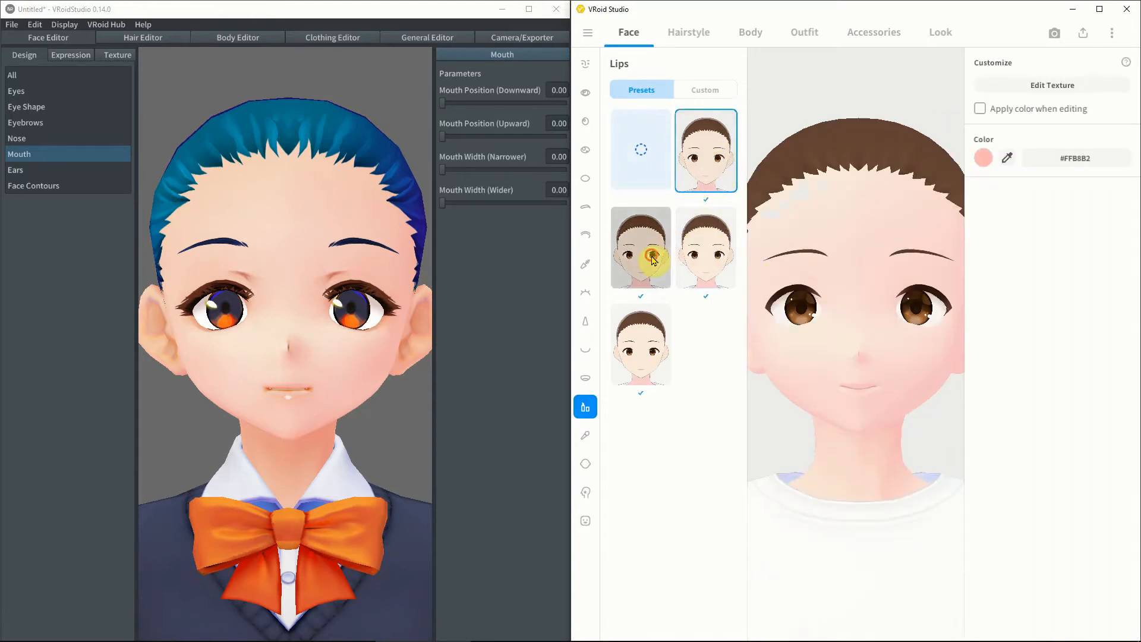
{"action": "left_click", "coordinate": [707, 259]}
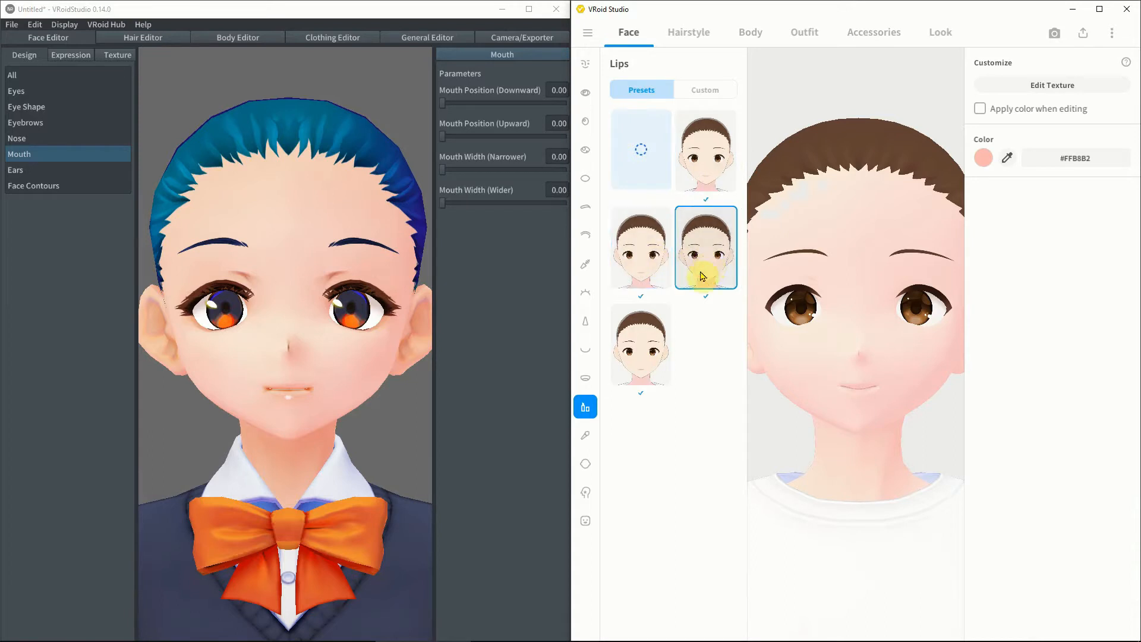
{"action": "left_click", "coordinate": [644, 351]}
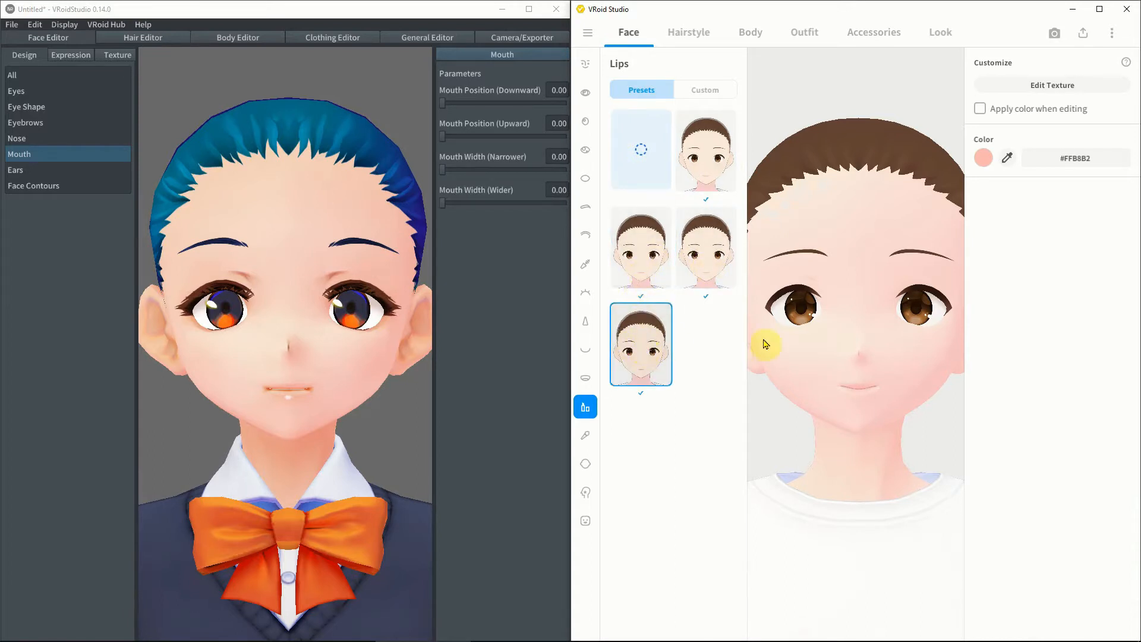
Change the lip color of the white-shirted model to bright blue #0068FF
{"action": "left_click", "coordinate": [984, 158]}
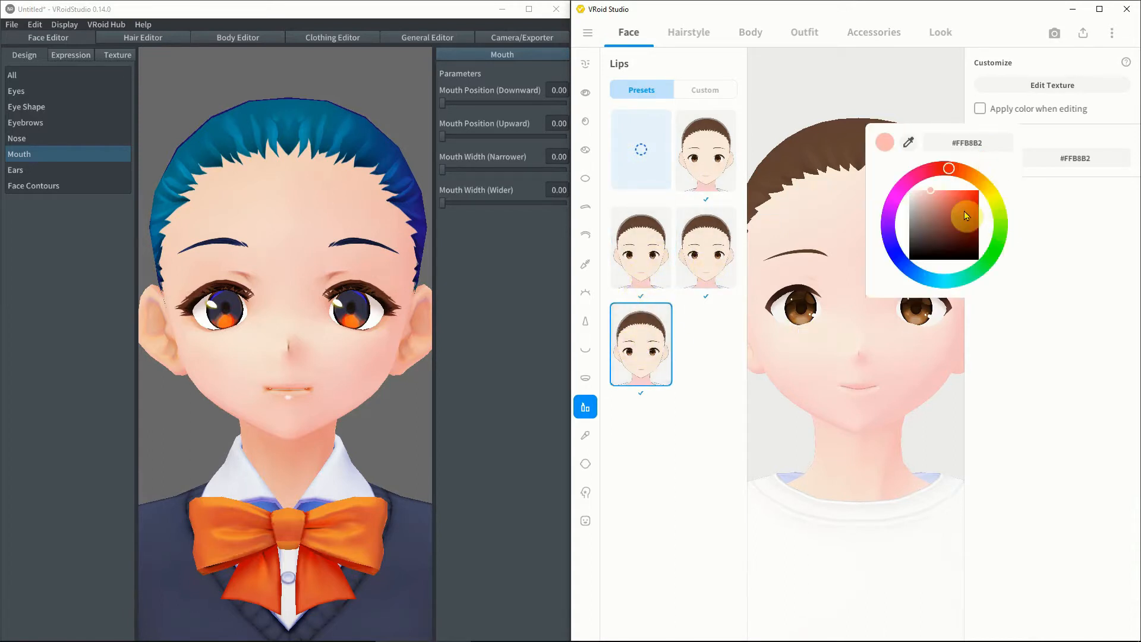
{"action": "left_click_drag", "start_coordinate": [963, 217], "coordinate": [912, 277]}
{"action": "left_click", "coordinate": [1030, 376]}
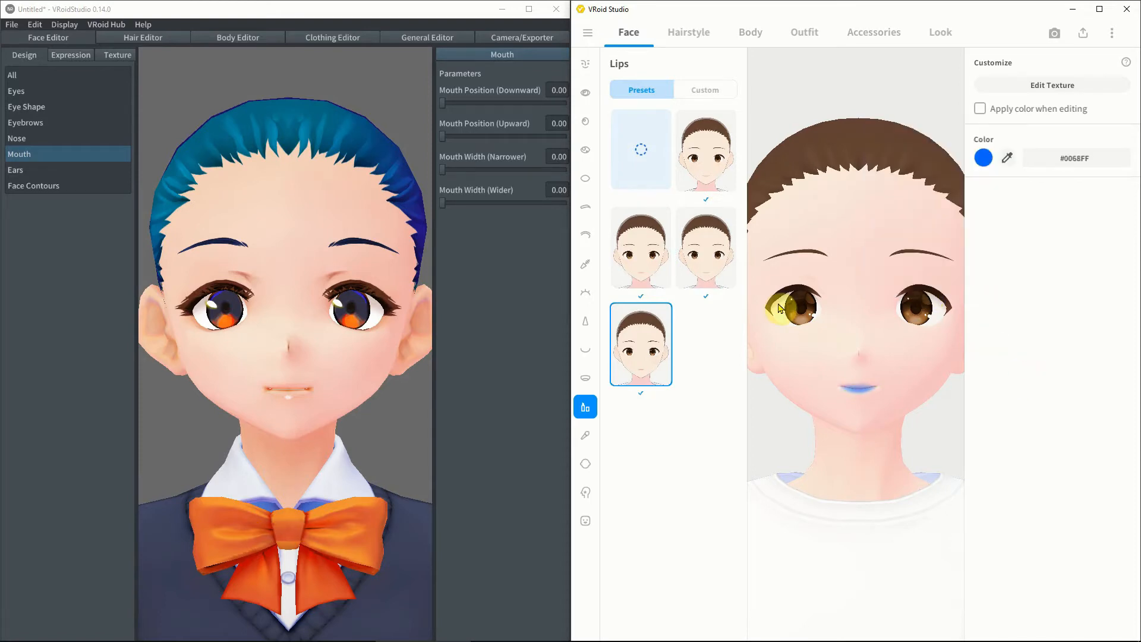
Compare the other lip presets in blue, return to the last preset and set the lip color to #FFDDD0
{"action": "left_click", "coordinate": [707, 274]}
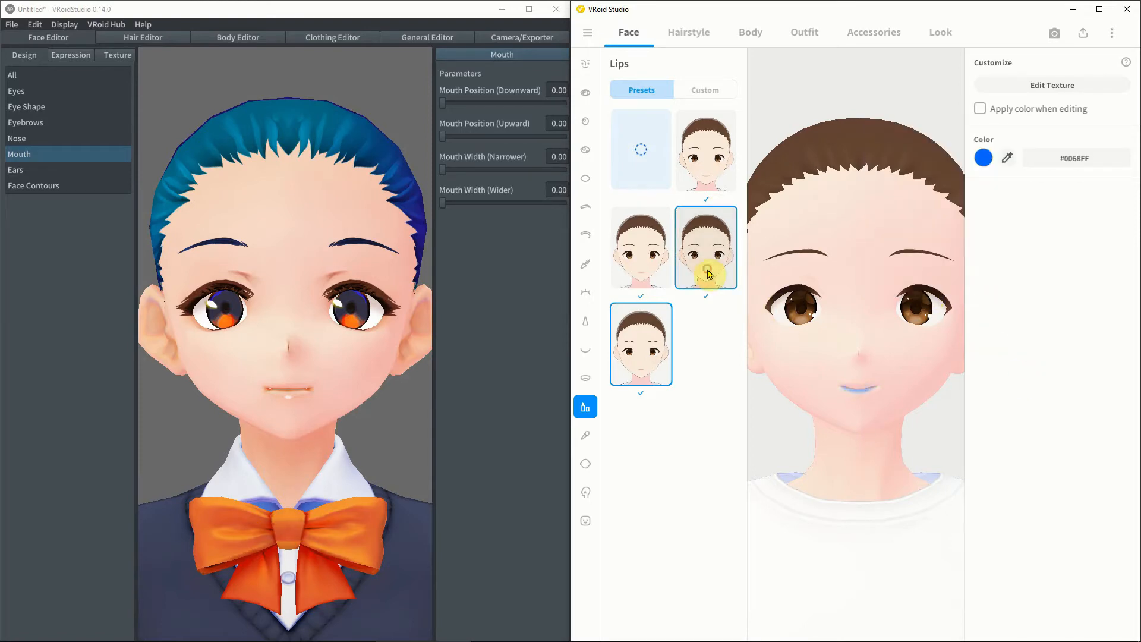
{"action": "left_click", "coordinate": [641, 268]}
{"action": "left_click", "coordinate": [713, 170]}
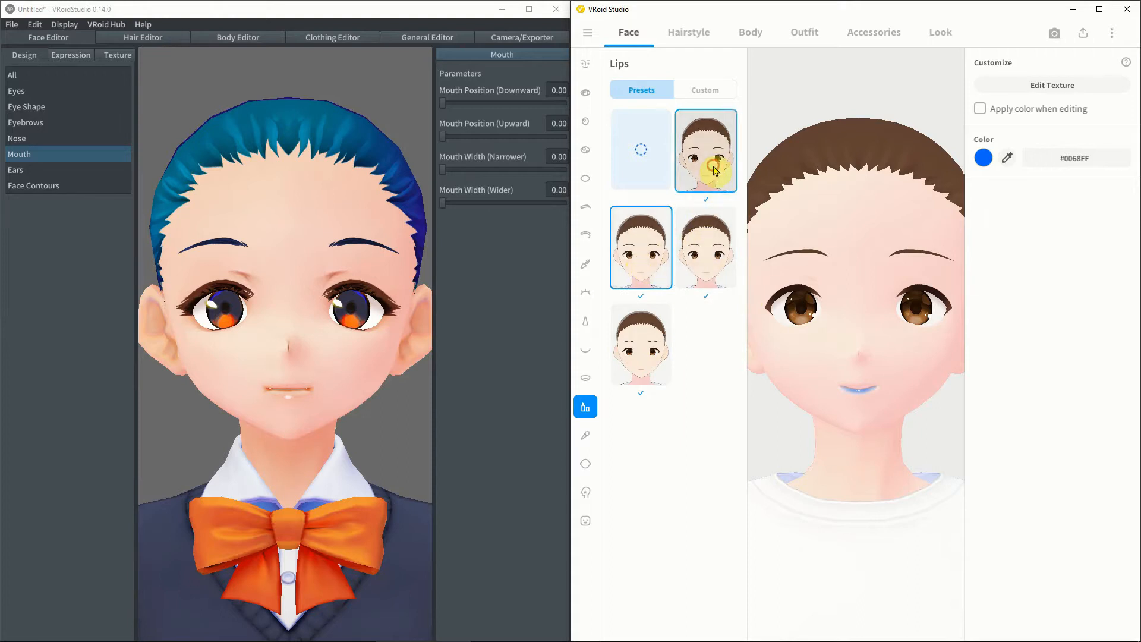
{"action": "left_click", "coordinate": [644, 363]}
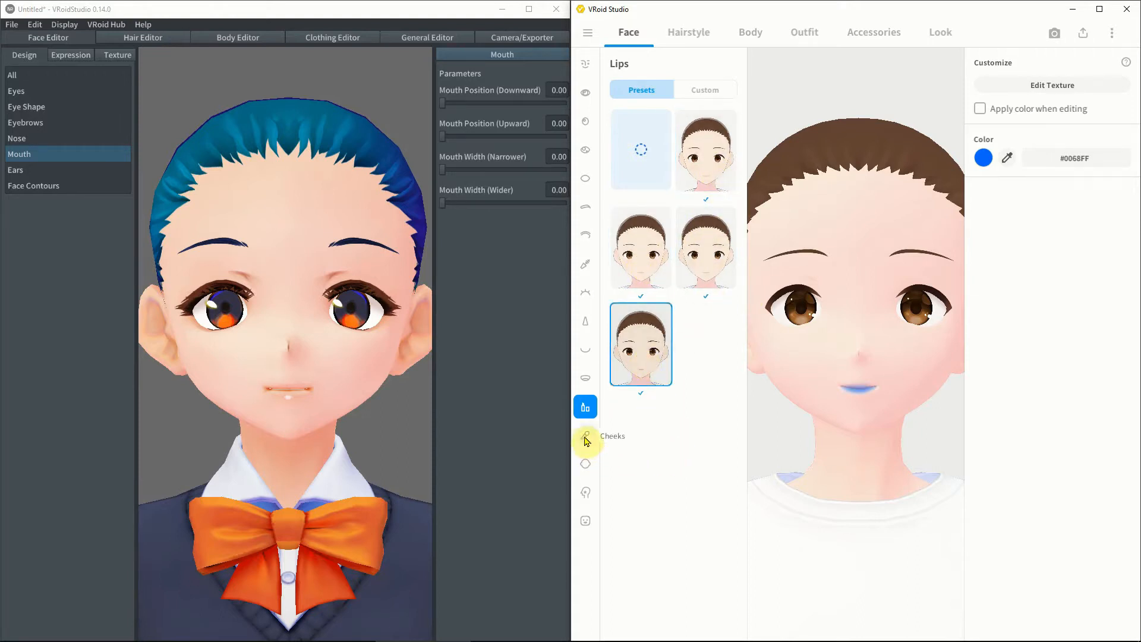
{"action": "left_click", "coordinate": [1070, 159]}
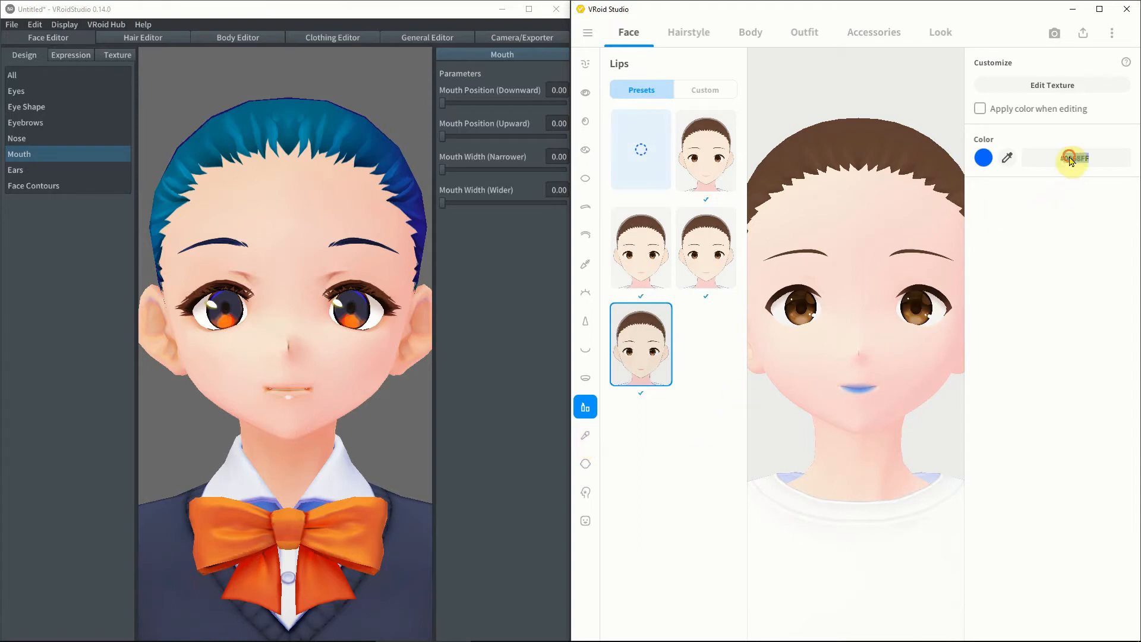
{"action": "type", "text": "#FFDDD0"}
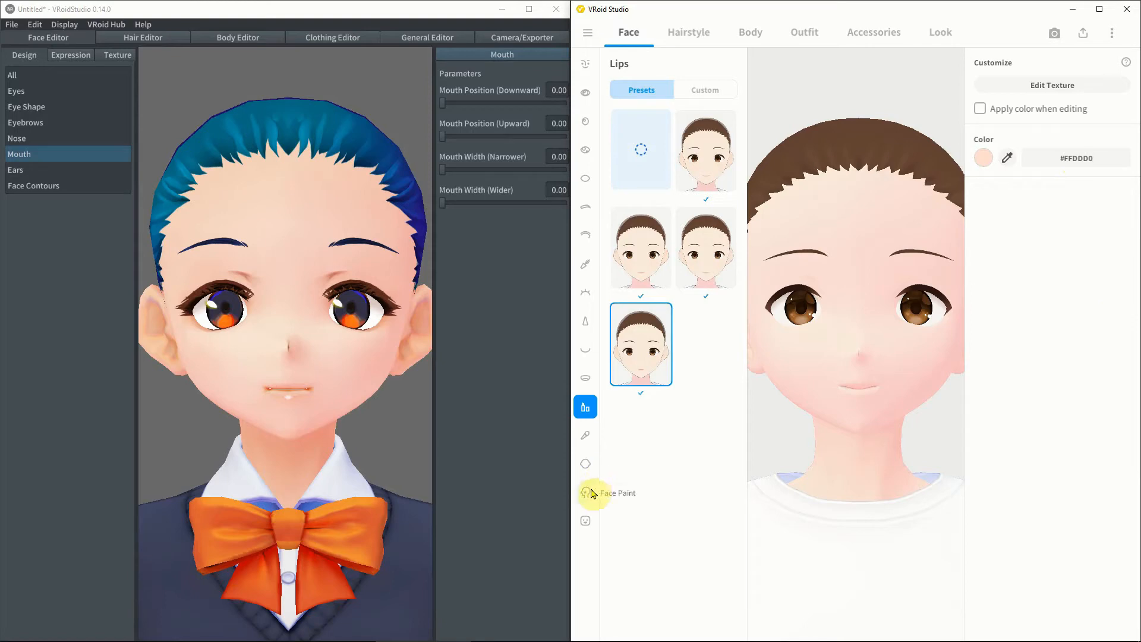
Apply the first blush preset to the white-shirted model's cheeks and set its color to orange #FF4700
{"action": "left_click", "coordinate": [586, 437]}
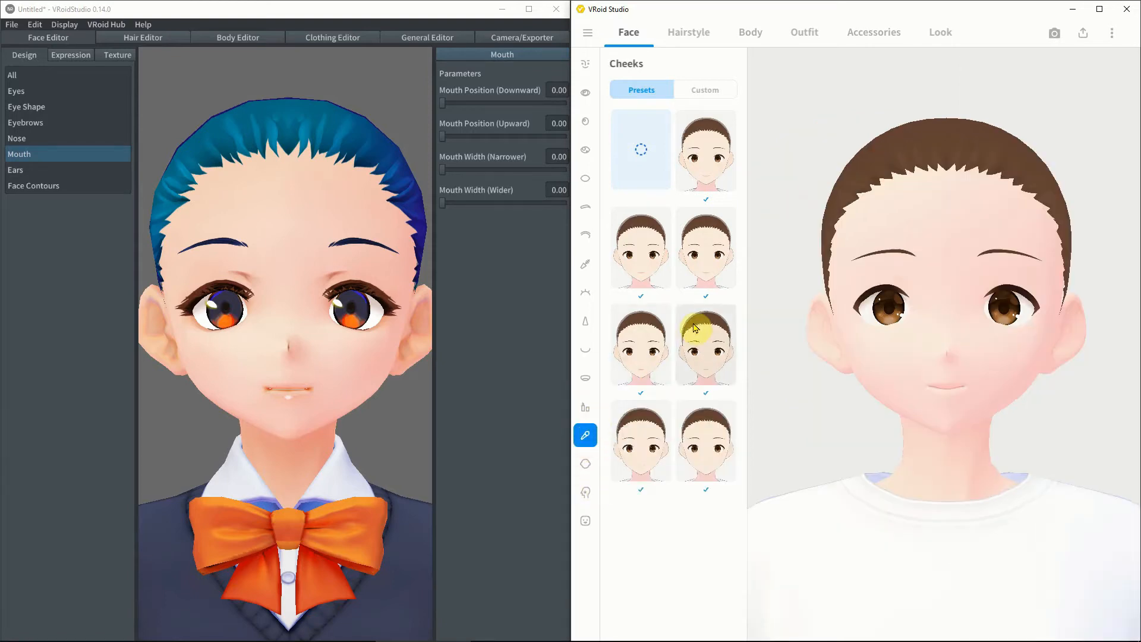
{"action": "left_click", "coordinate": [711, 158]}
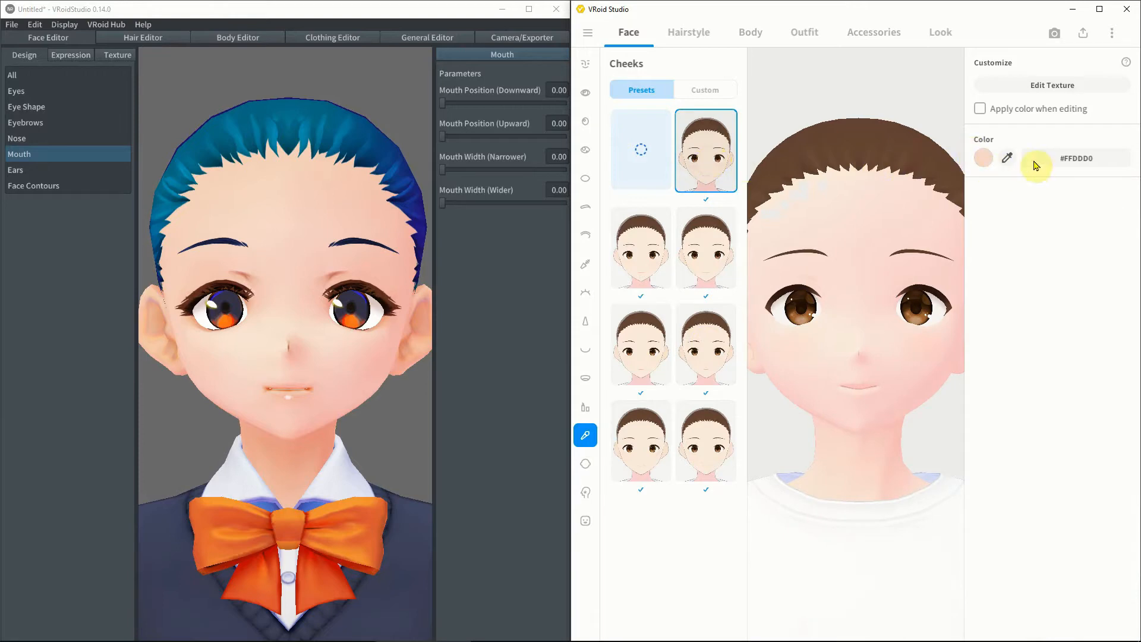
{"action": "double_click", "coordinate": [1074, 161]}
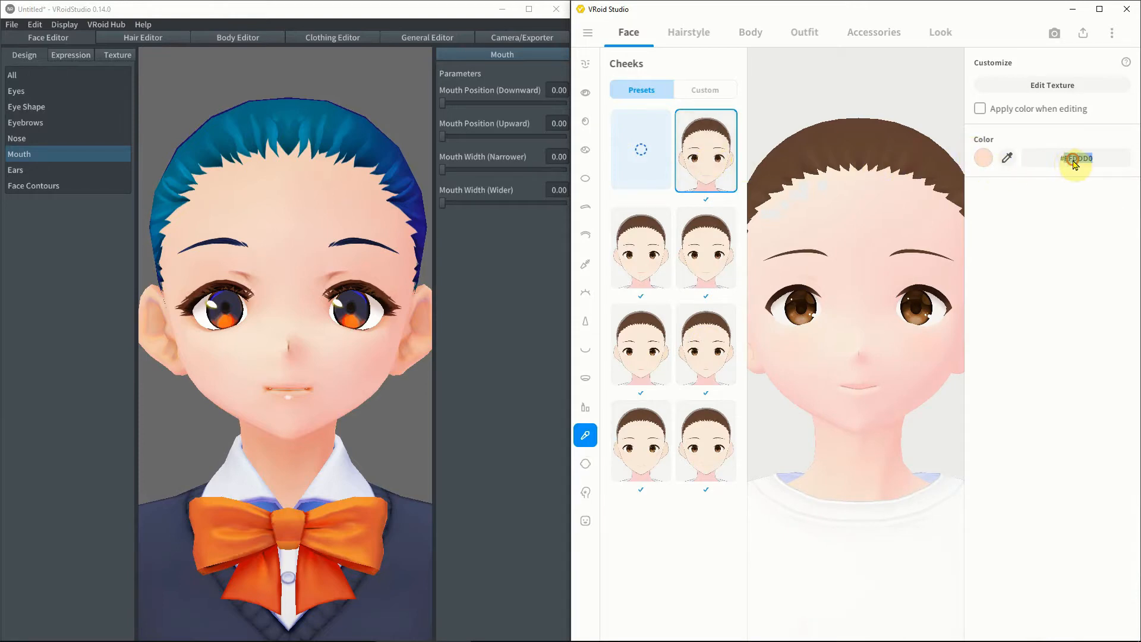
{"action": "left_click", "coordinate": [983, 161]}
{"action": "left_click_drag", "start_coordinate": [946, 209], "coordinate": [1006, 177]}
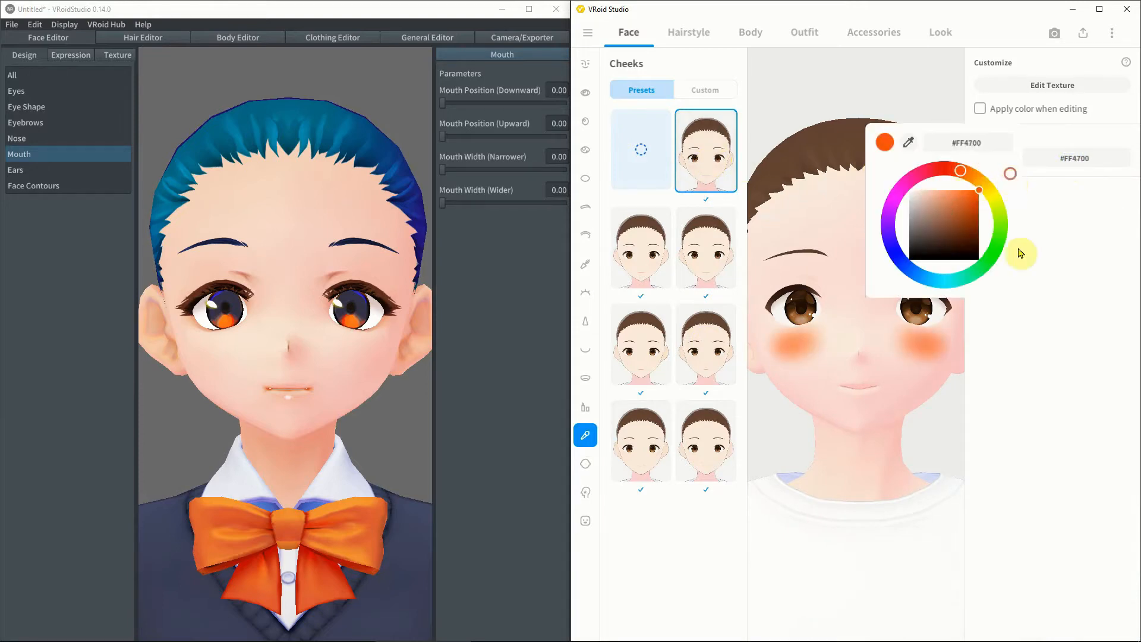
{"action": "left_click", "coordinate": [1033, 338]}
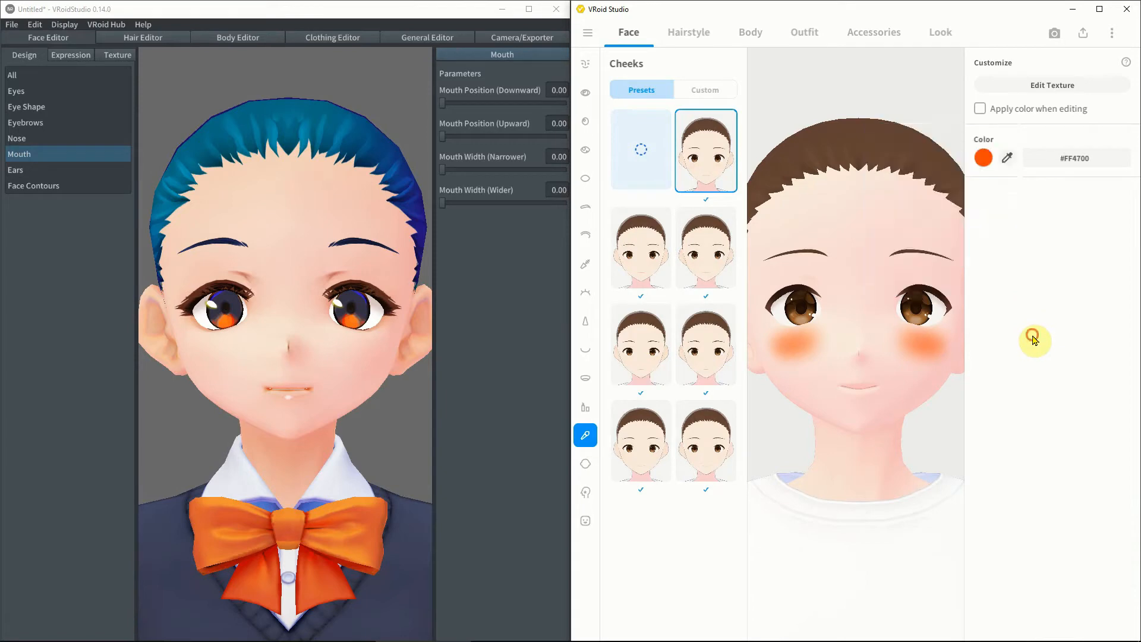
Try the remaining cheek presets one by one and finish with the empty preset to remove the blush
{"action": "left_click", "coordinate": [650, 275]}
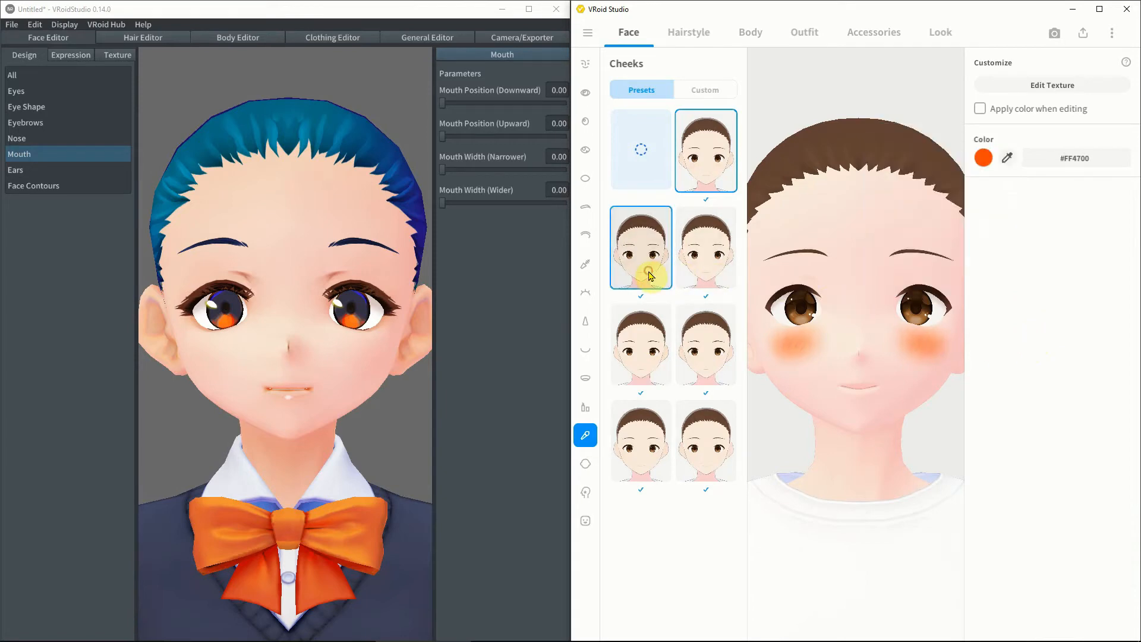
{"action": "left_click", "coordinate": [710, 260]}
{"action": "left_click", "coordinate": [645, 349]}
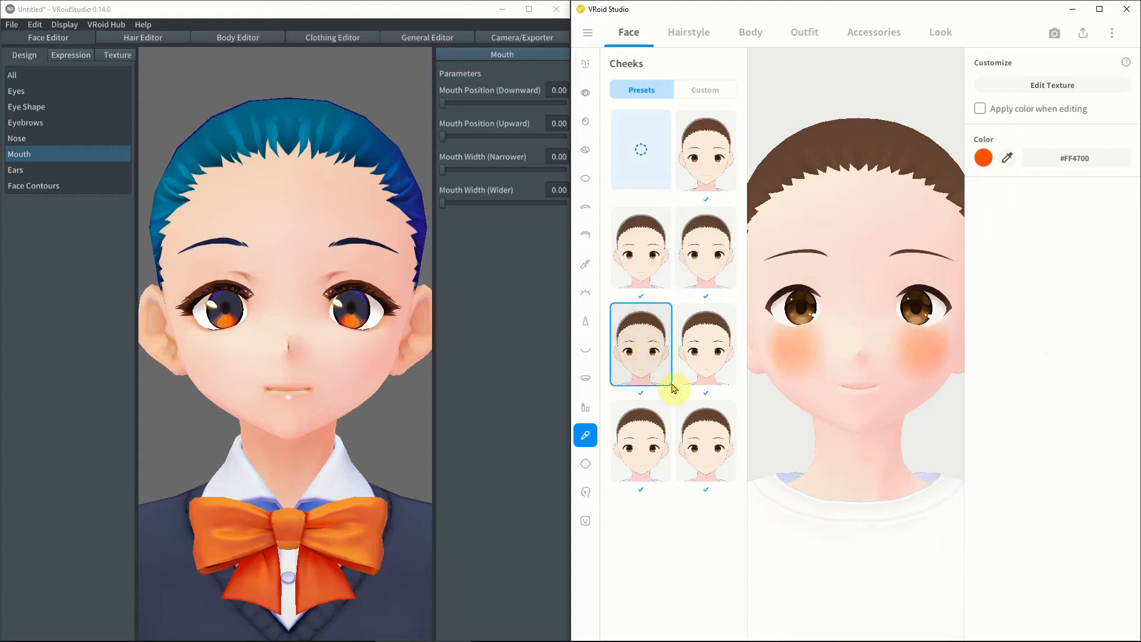
{"action": "left_click", "coordinate": [719, 351]}
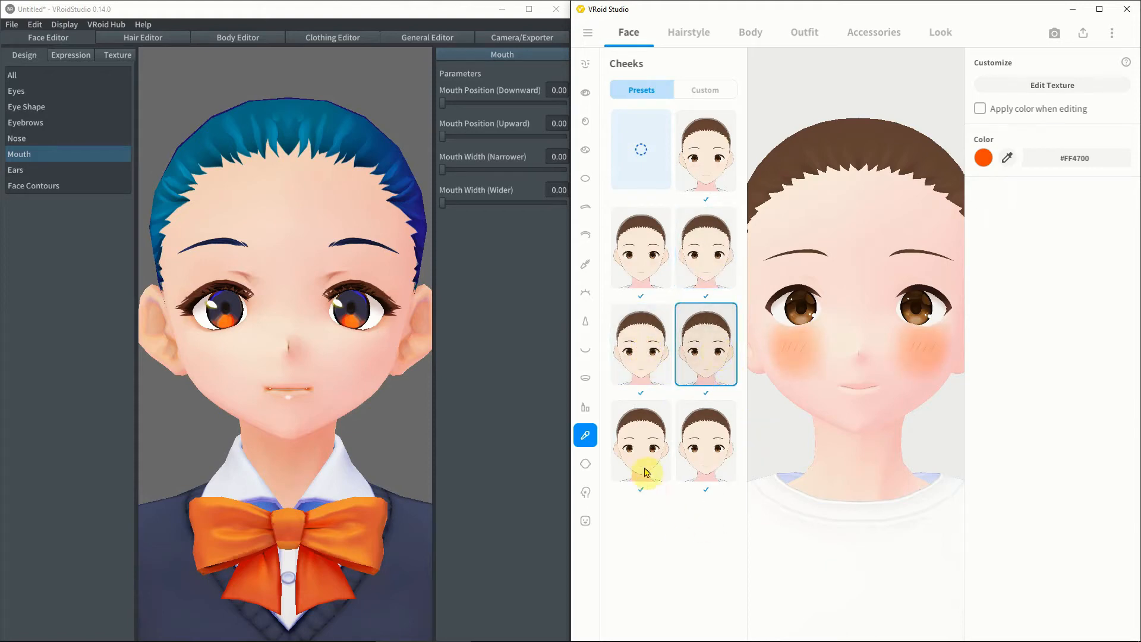
{"action": "left_click", "coordinate": [642, 439]}
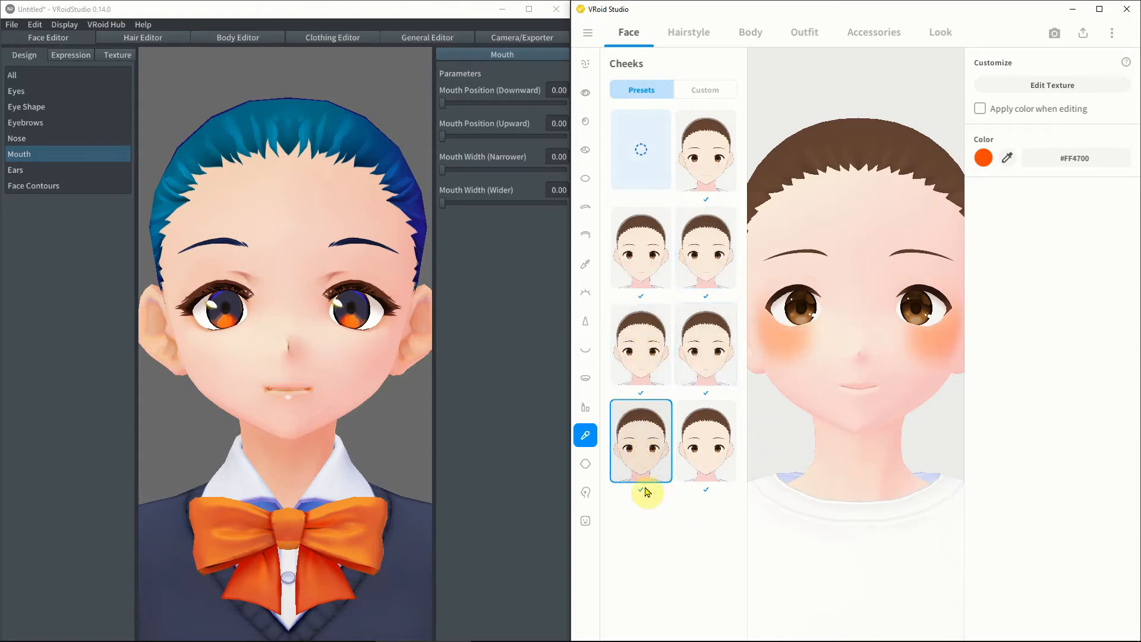
{"action": "left_click", "coordinate": [719, 451]}
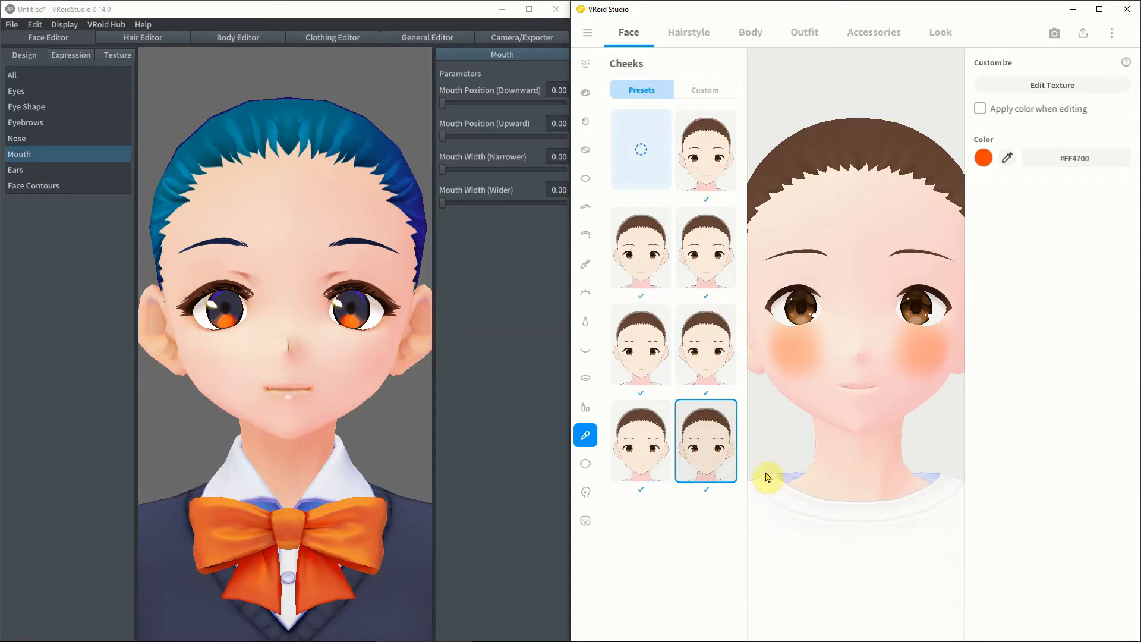
{"action": "left_click", "coordinate": [646, 171]}
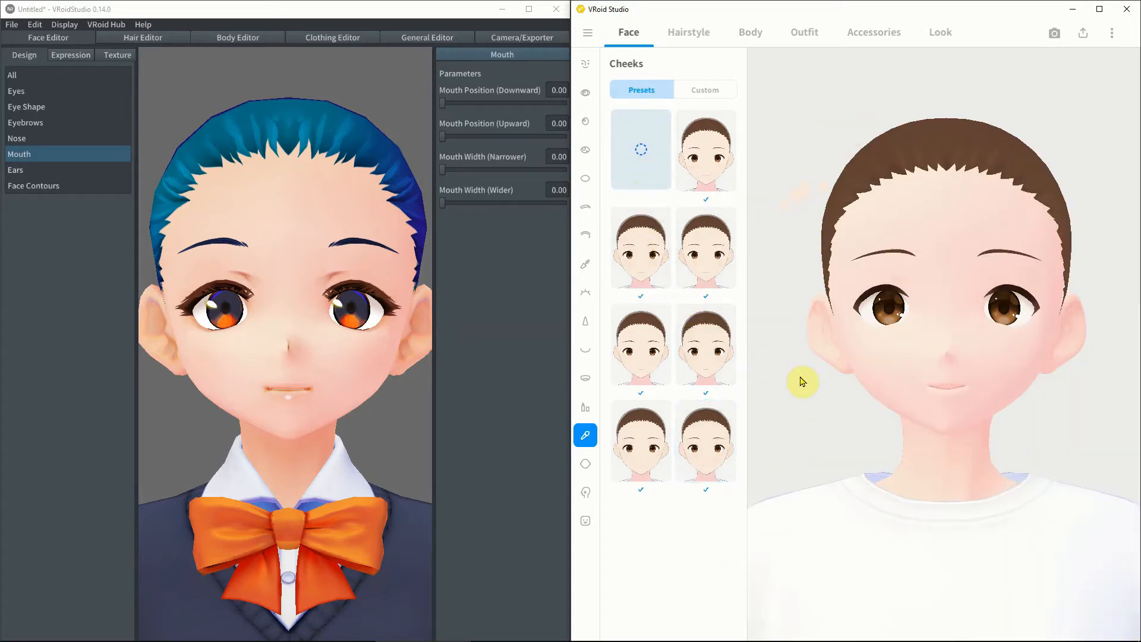
Apply the face paint preset with red markings around the eyes and inner brows to the white-shirted model
{"action": "left_click", "coordinate": [585, 492]}
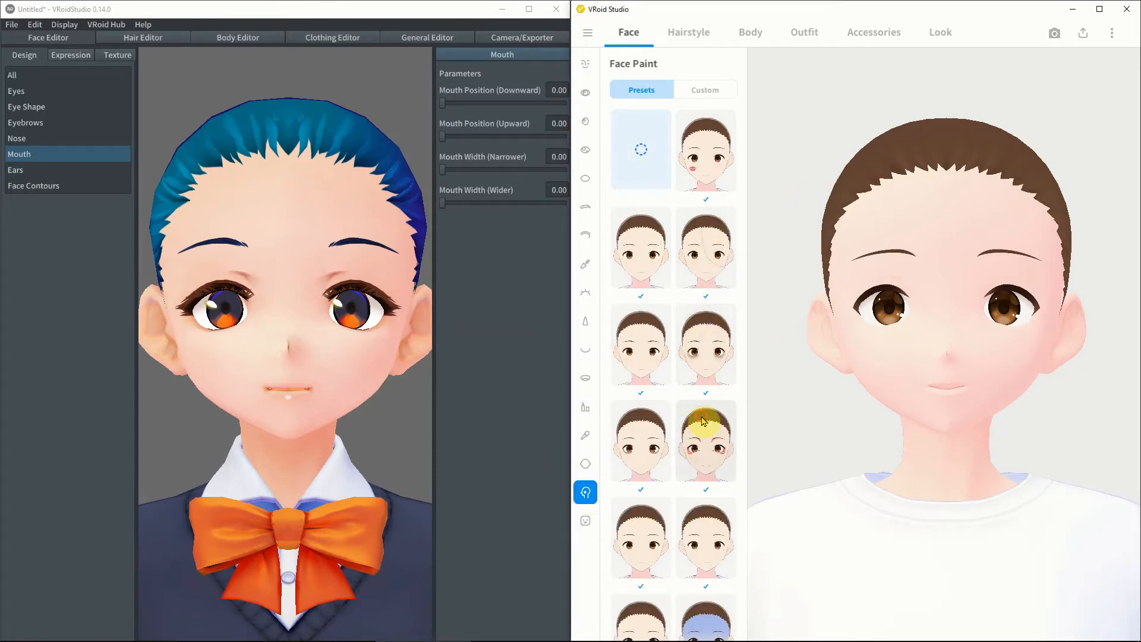
{"action": "left_click", "coordinate": [703, 422]}
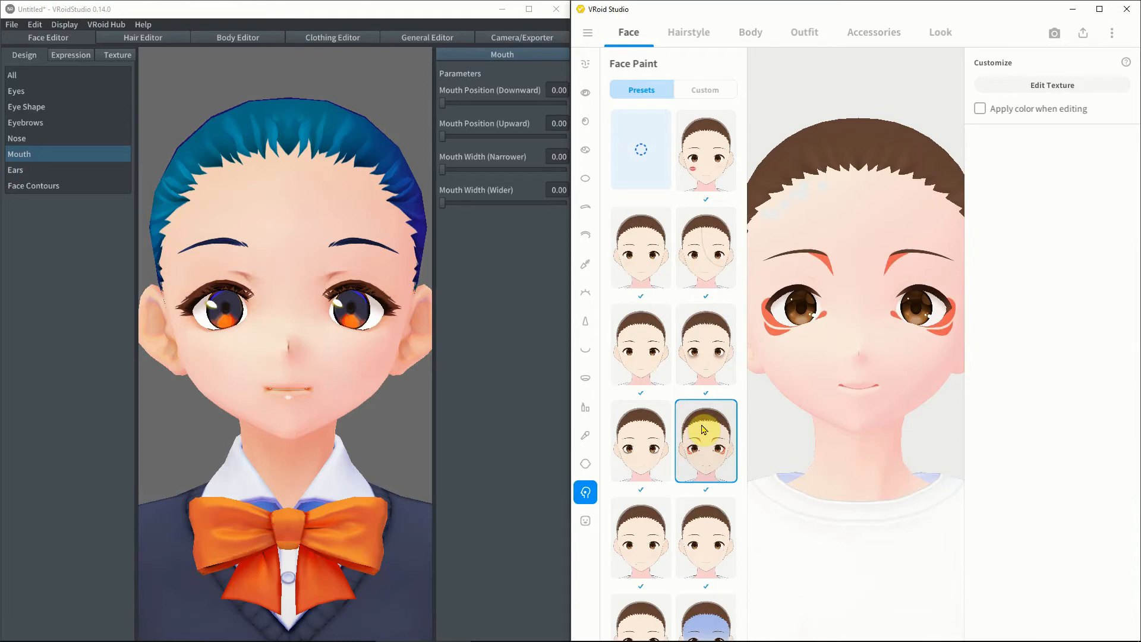
Try face paint presets including the blue forehead, whiskers, beard, cheek stripes and bandage, and finish with the empty preset to remove the face paint
{"action": "scroll", "coordinate": [670, 469], "scroll_direction": "down", "scroll_amount": 5}
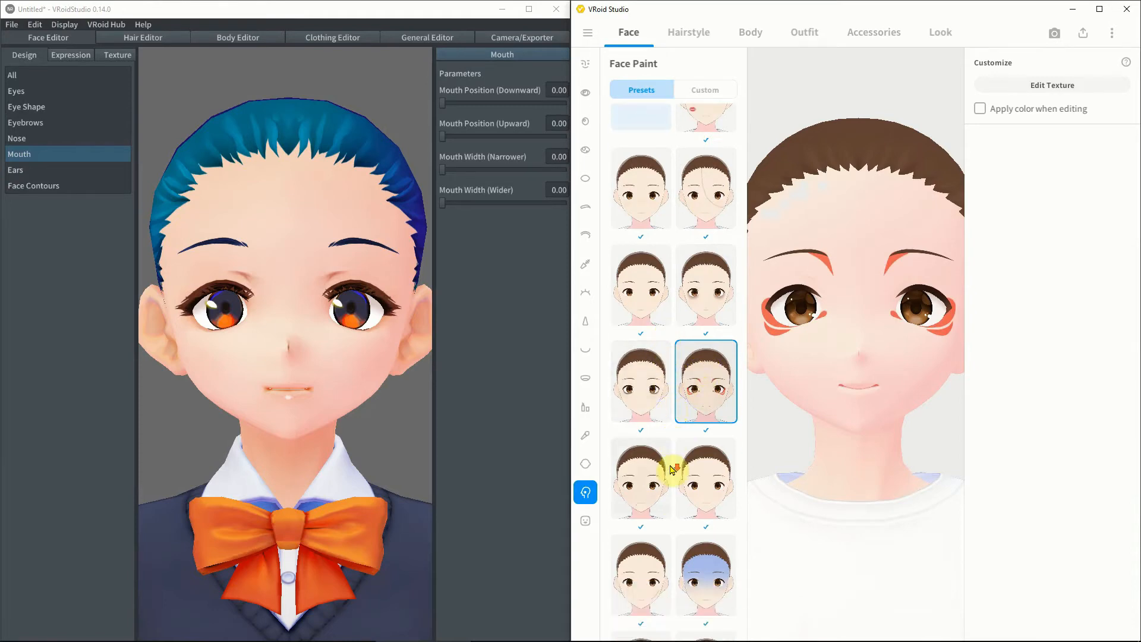
{"action": "scroll", "coordinate": [672, 470], "scroll_direction": "down", "scroll_amount": 2}
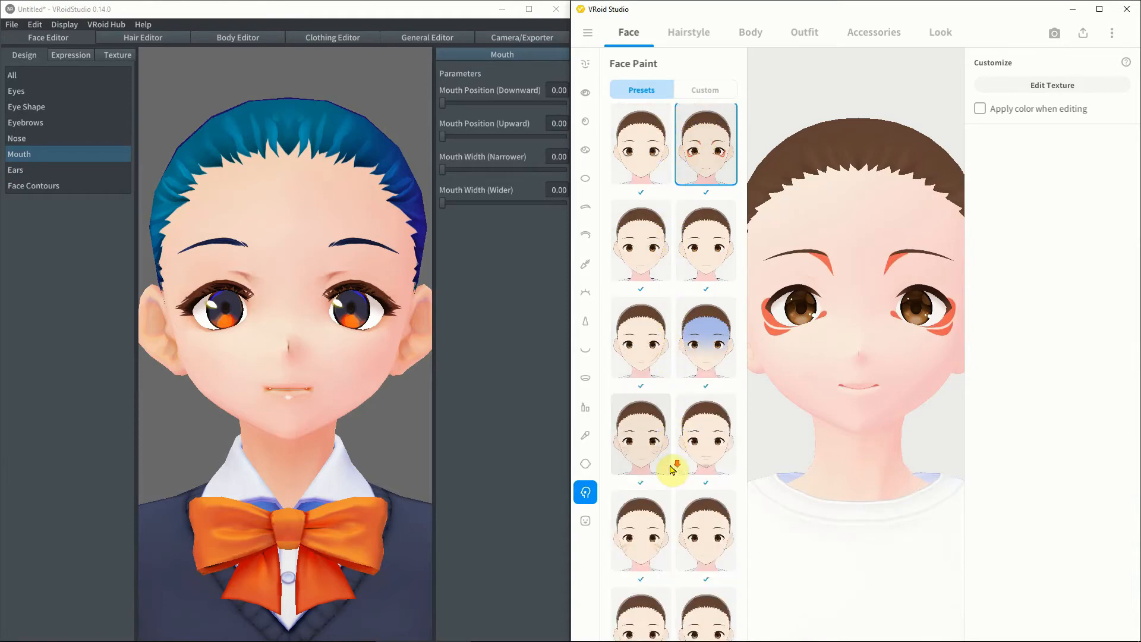
{"action": "left_click", "coordinate": [700, 304]}
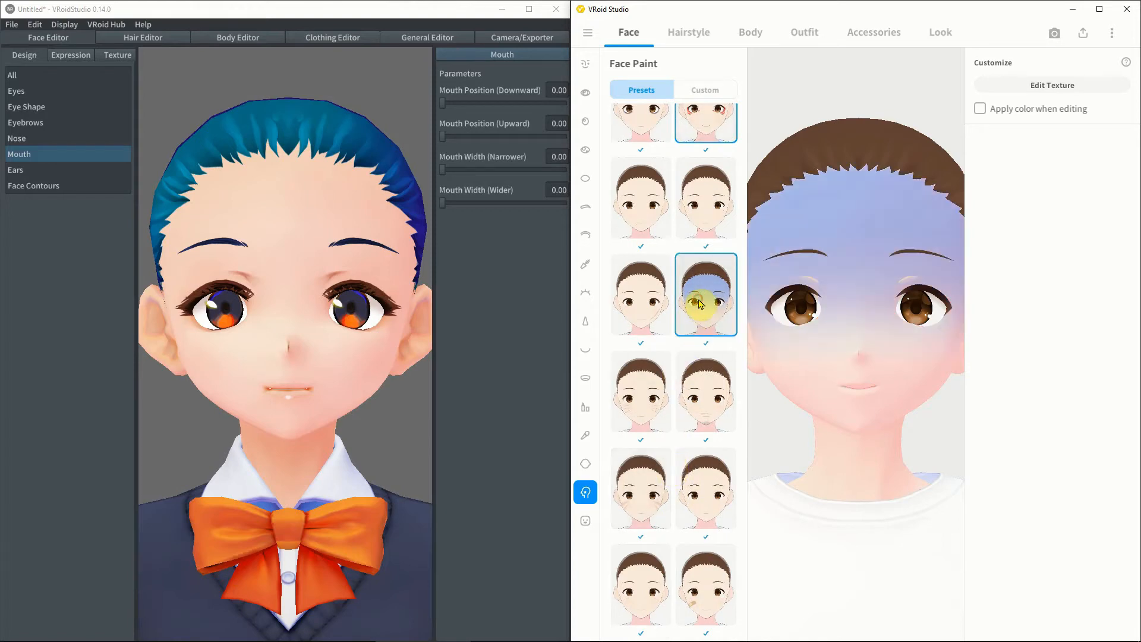
{"action": "left_click", "coordinate": [641, 398]}
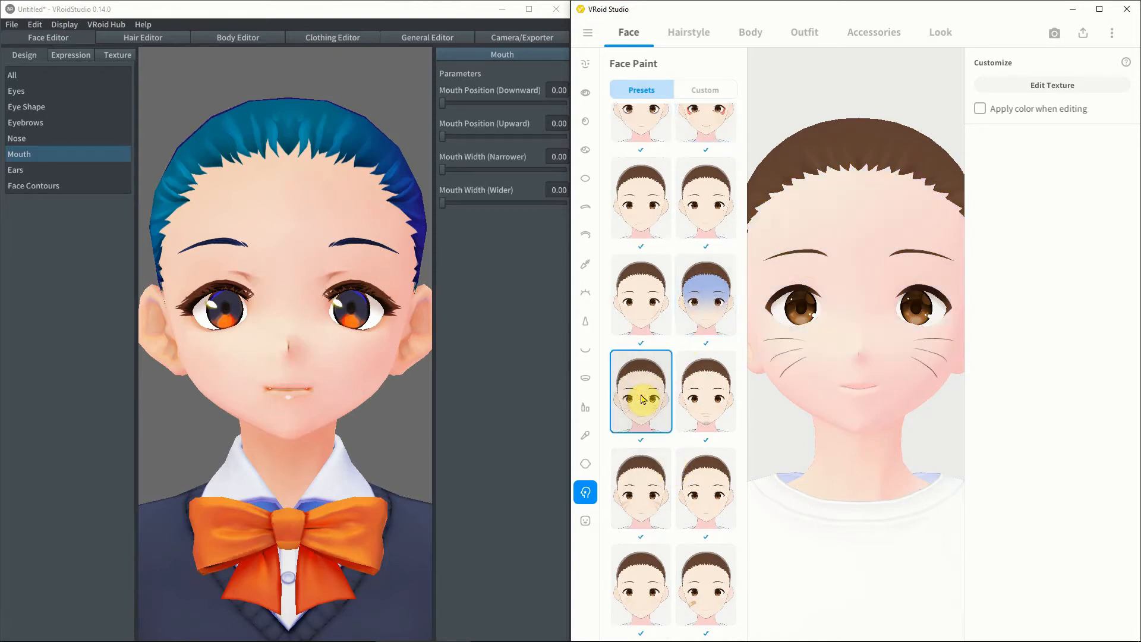
{"action": "left_click", "coordinate": [691, 400]}
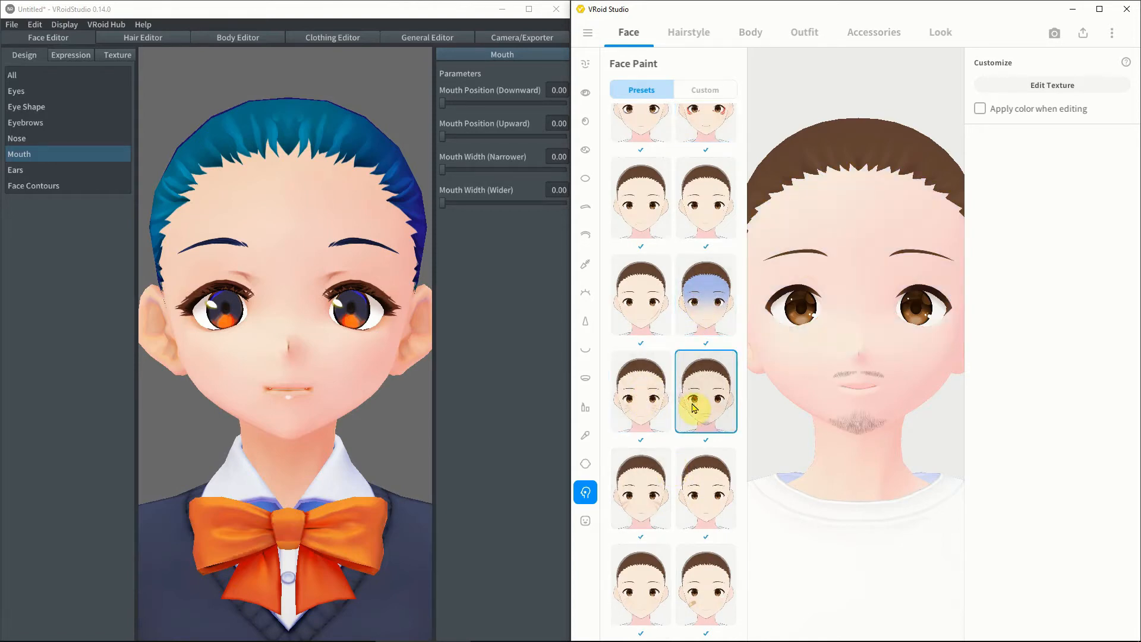
{"action": "left_click", "coordinate": [637, 502]}
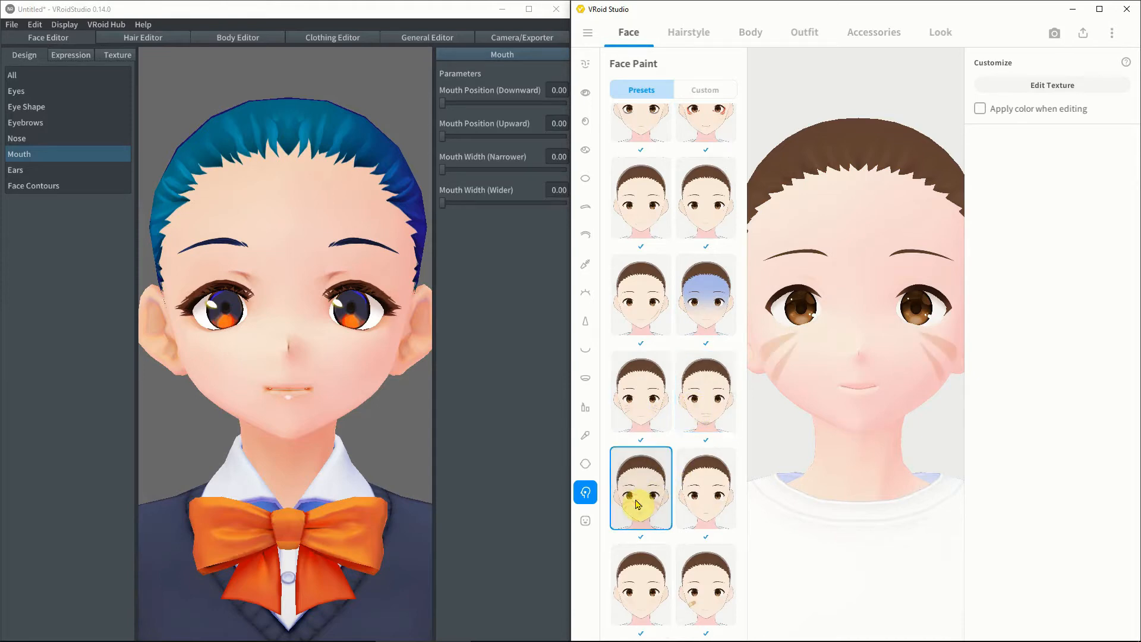
{"action": "left_click", "coordinate": [703, 599]}
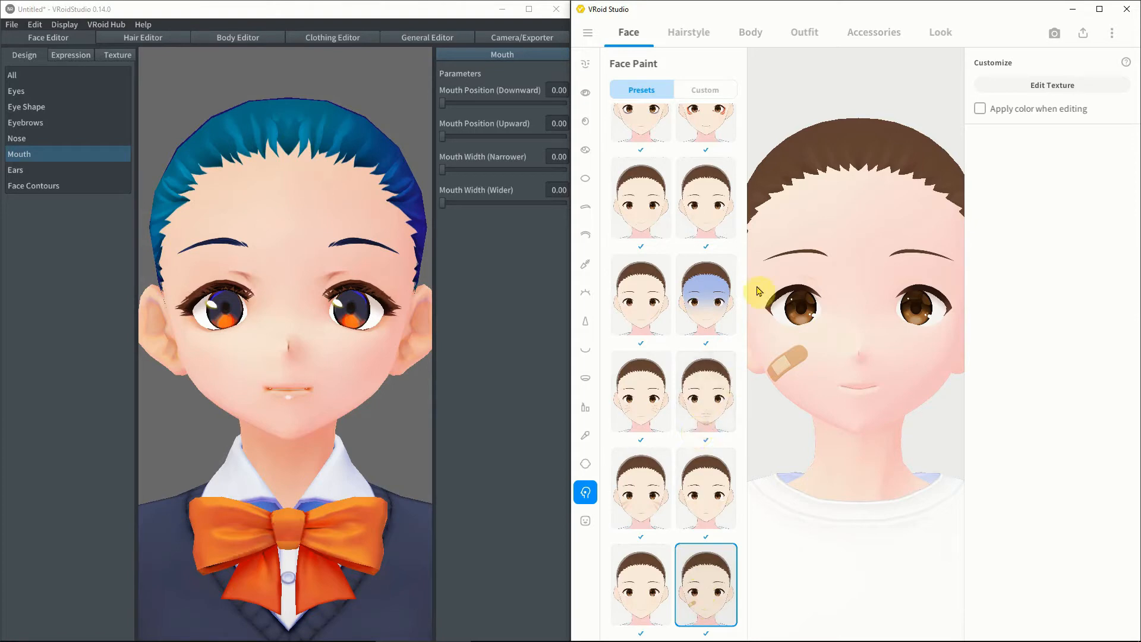
{"action": "scroll", "coordinate": [717, 186], "scroll_direction": "up", "scroll_amount": 6}
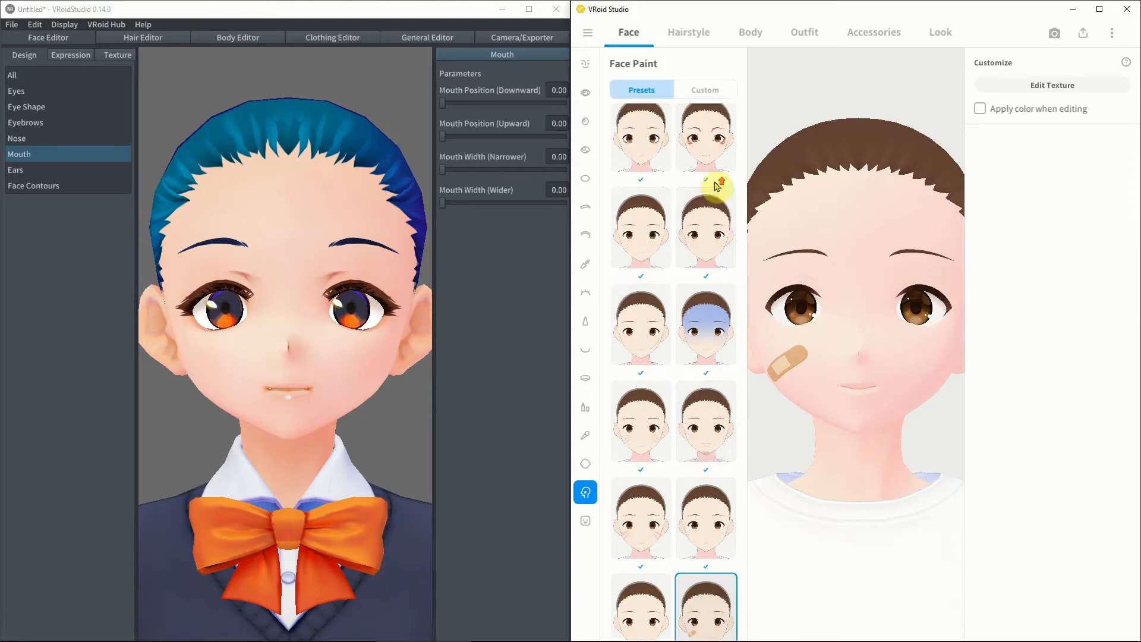
{"action": "left_click", "coordinate": [640, 150]}
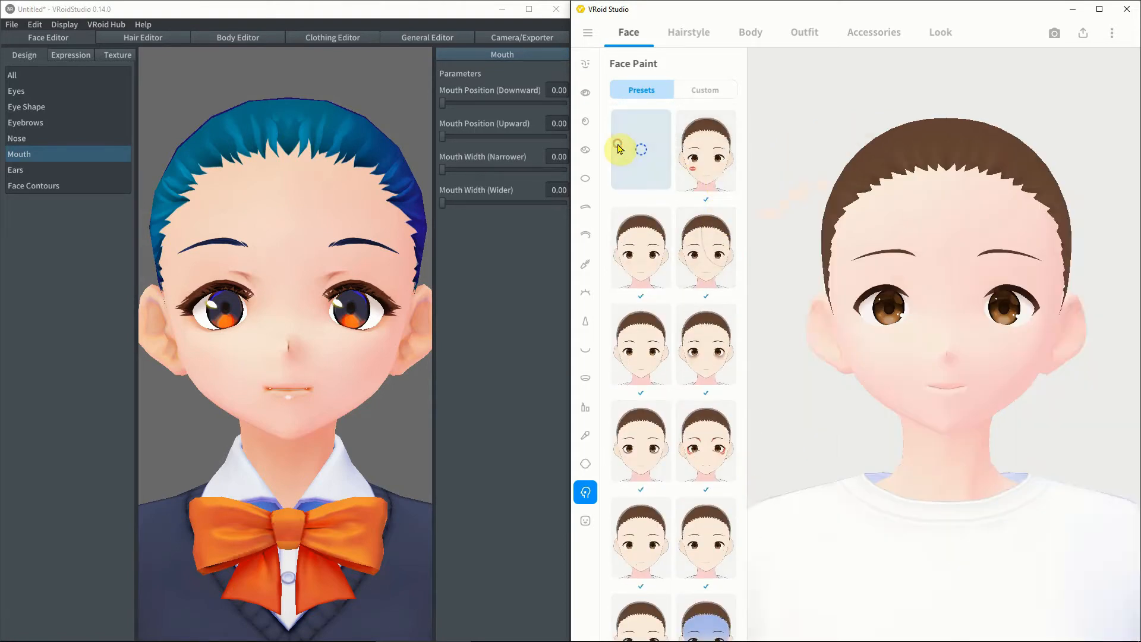
Show the mouth presets in the newer release and frame both models from head to toe for a full-body comparison
{"action": "left_click", "coordinate": [586, 350]}
{"action": "left_click", "coordinate": [165, 456]}
{"action": "scroll", "coordinate": [167, 456], "scroll_direction": "up", "scroll_amount": 1}
{"action": "scroll", "coordinate": [166, 455], "scroll_direction": "down", "scroll_amount": 8}
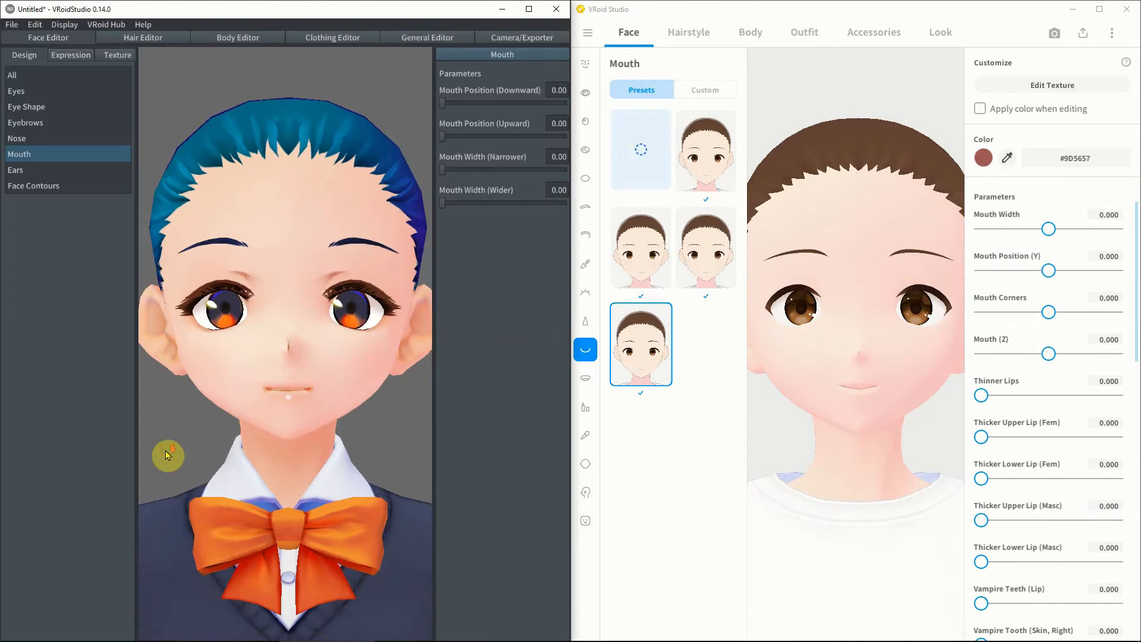
{"action": "scroll", "coordinate": [166, 456], "scroll_direction": "down", "scroll_amount": 2}
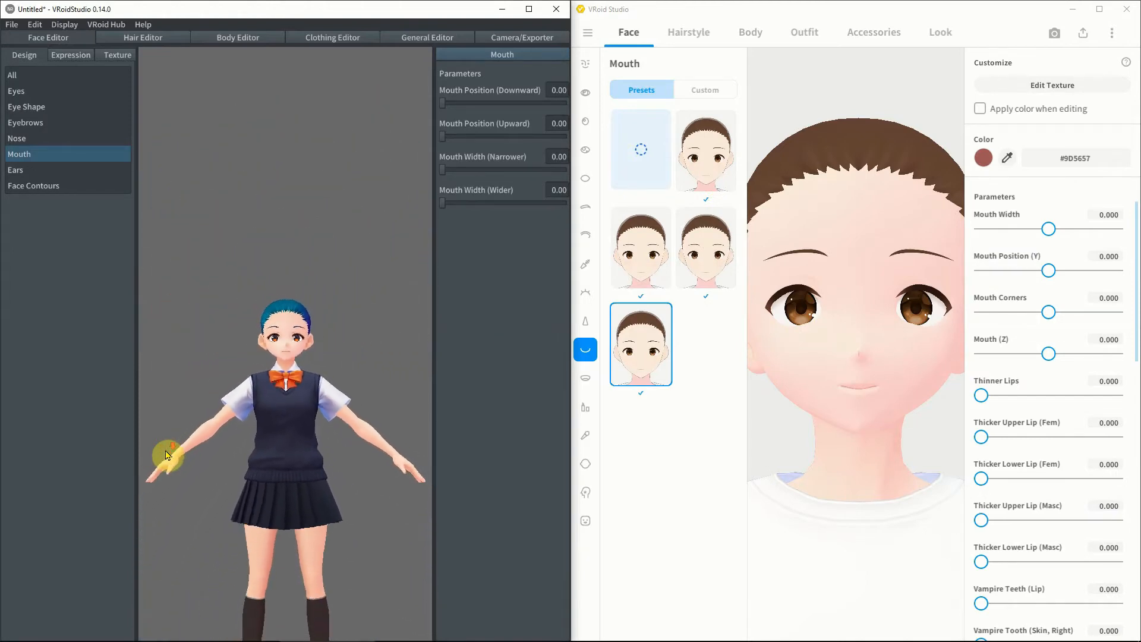
{"action": "scroll", "coordinate": [186, 273], "scroll_direction": "down", "scroll_amount": 4}
{"action": "middle_click_drag", "start_coordinate": [280, 238], "coordinate": [284, 240]}
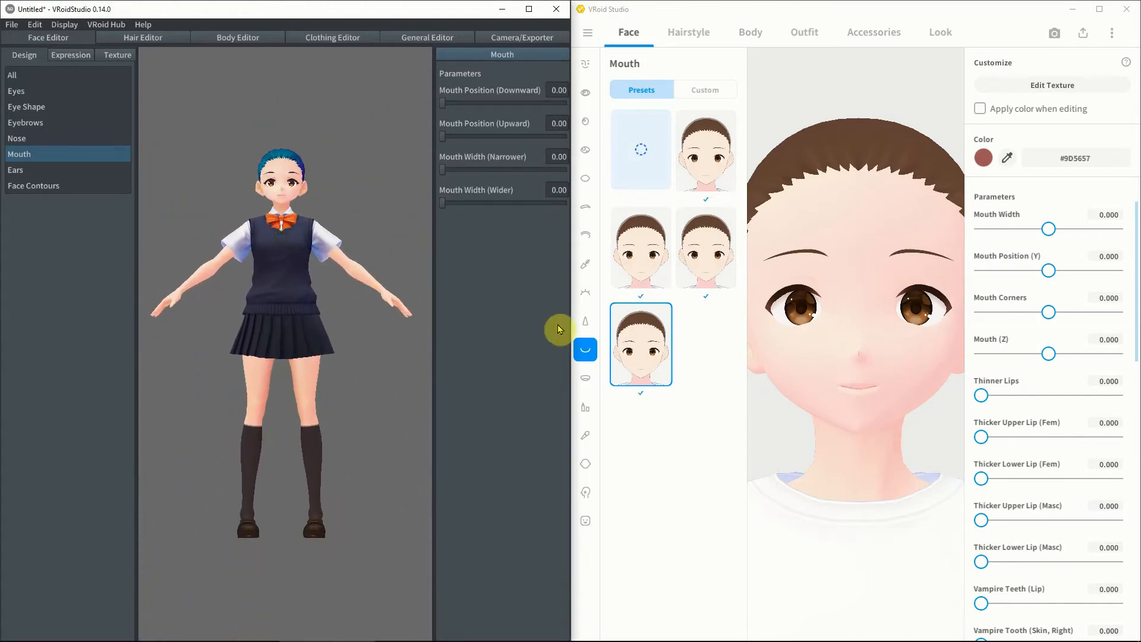
{"action": "left_click", "coordinate": [867, 411]}
{"action": "scroll", "coordinate": [868, 411], "scroll_direction": "up", "scroll_amount": 1}
{"action": "scroll", "coordinate": [869, 414], "scroll_direction": "down", "scroll_amount": 6}
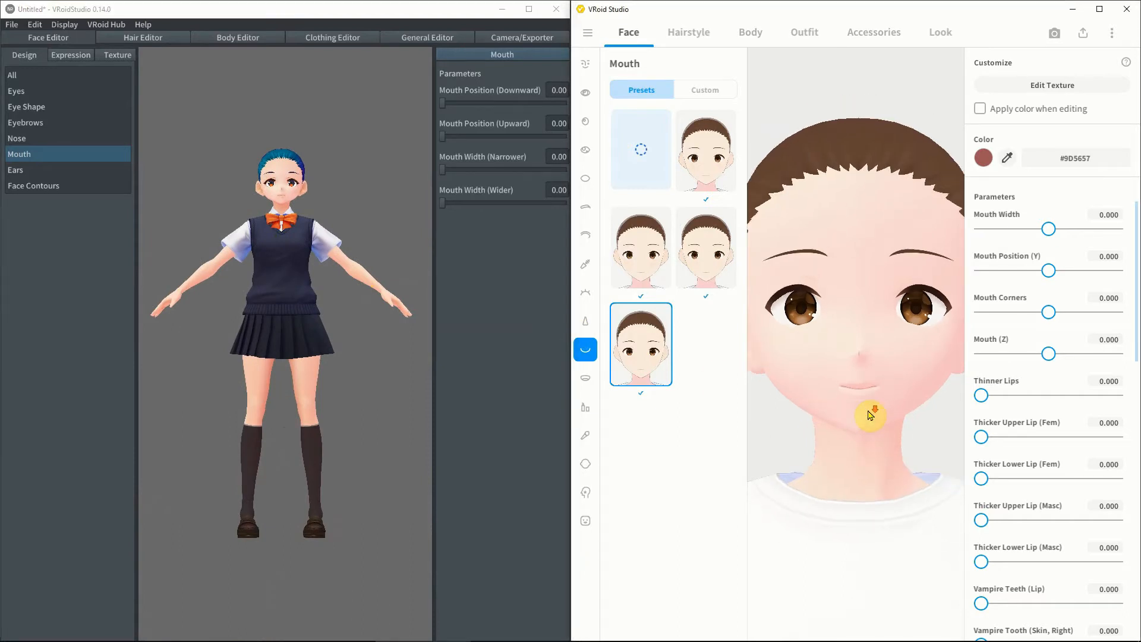
{"action": "scroll", "coordinate": [868, 412], "scroll_direction": "down", "scroll_amount": 4}
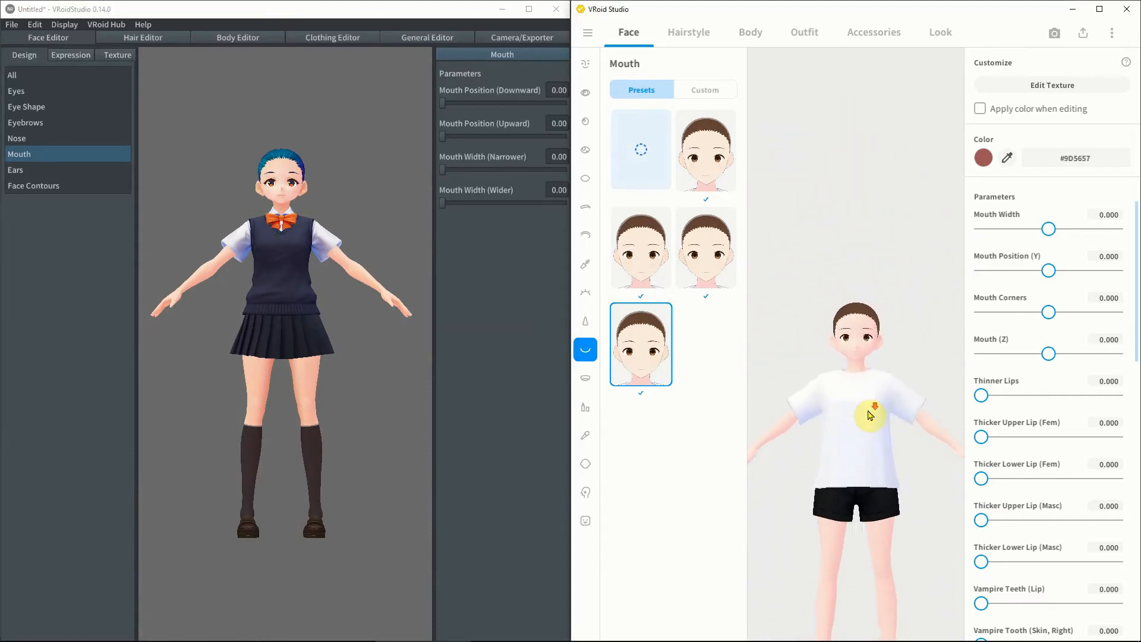
{"action": "middle_click_drag", "start_coordinate": [866, 412], "coordinate": [869, 281]}
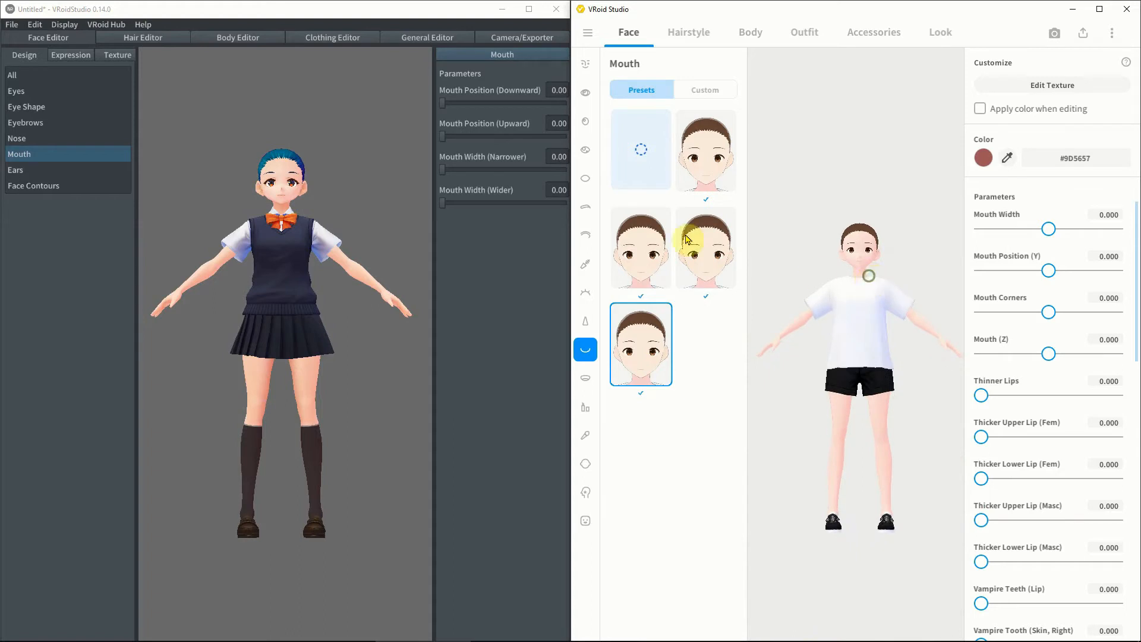
Dress the beta model from the Base Model preset in the Dress (Pencil Skirt) top and Pencil Skirt bottoms, and show the newer release's tops
{"action": "left_click", "coordinate": [345, 40]}
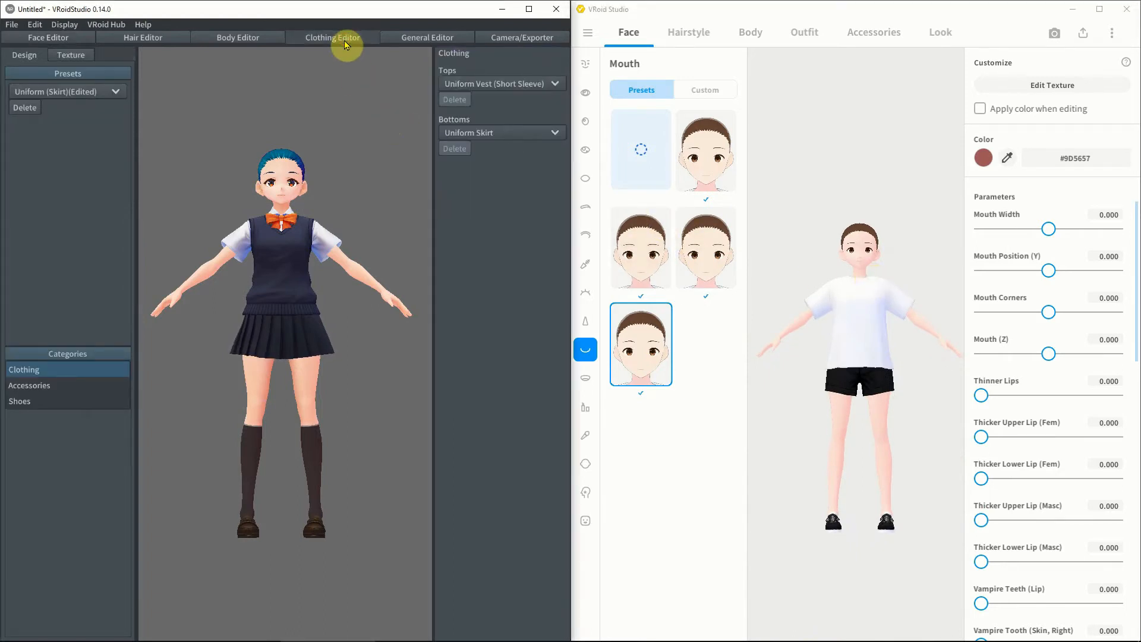
{"action": "left_click", "coordinate": [802, 35]}
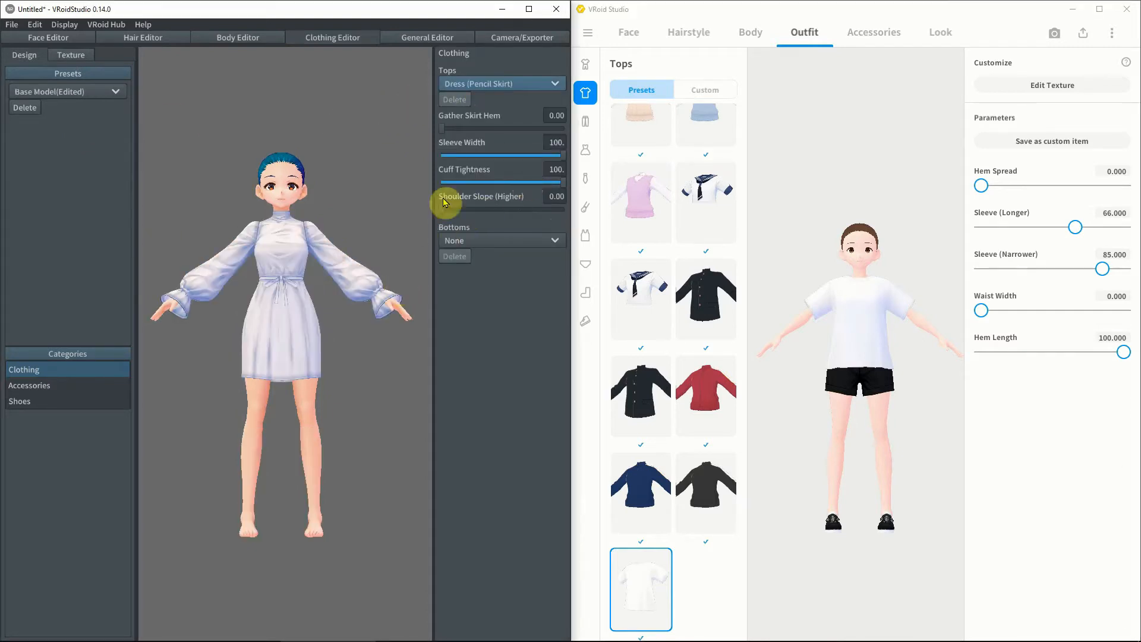
{"action": "left_click", "coordinate": [483, 244]}
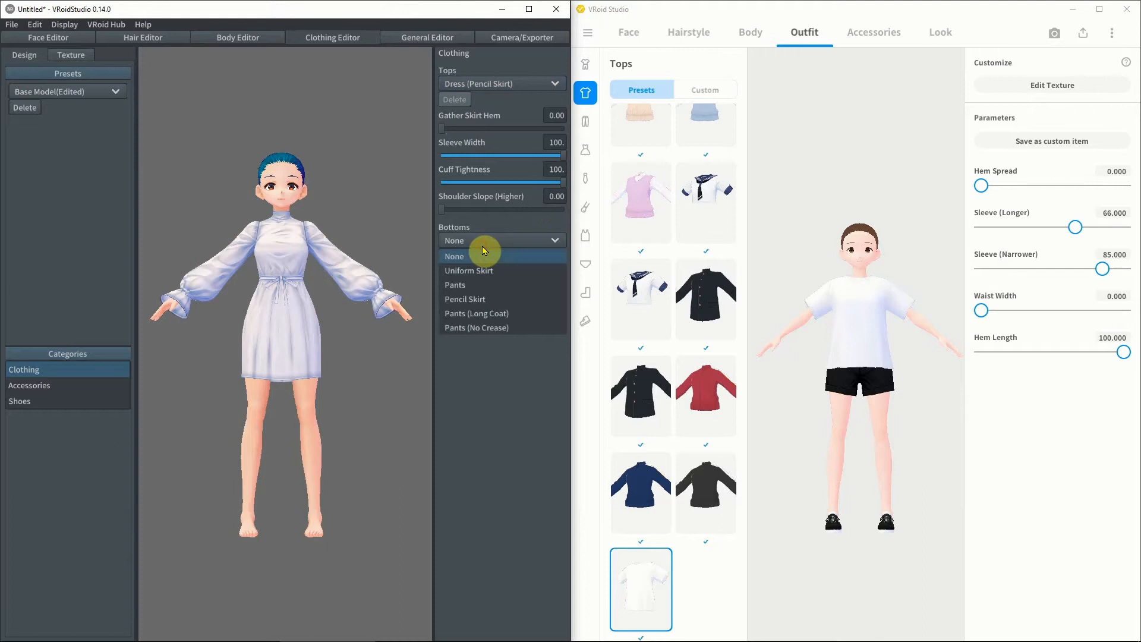
{"action": "left_click", "coordinate": [482, 303]}
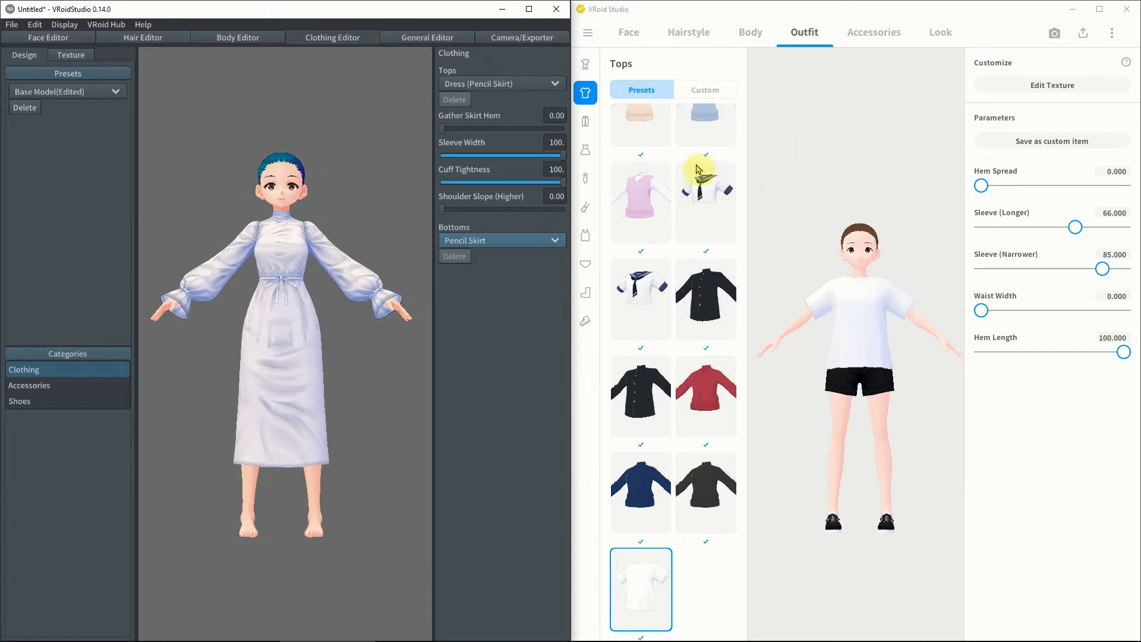
Put the white sleeveless dress preset on the newer release's model and show its bottoms presets
{"action": "left_click", "coordinate": [588, 356]}
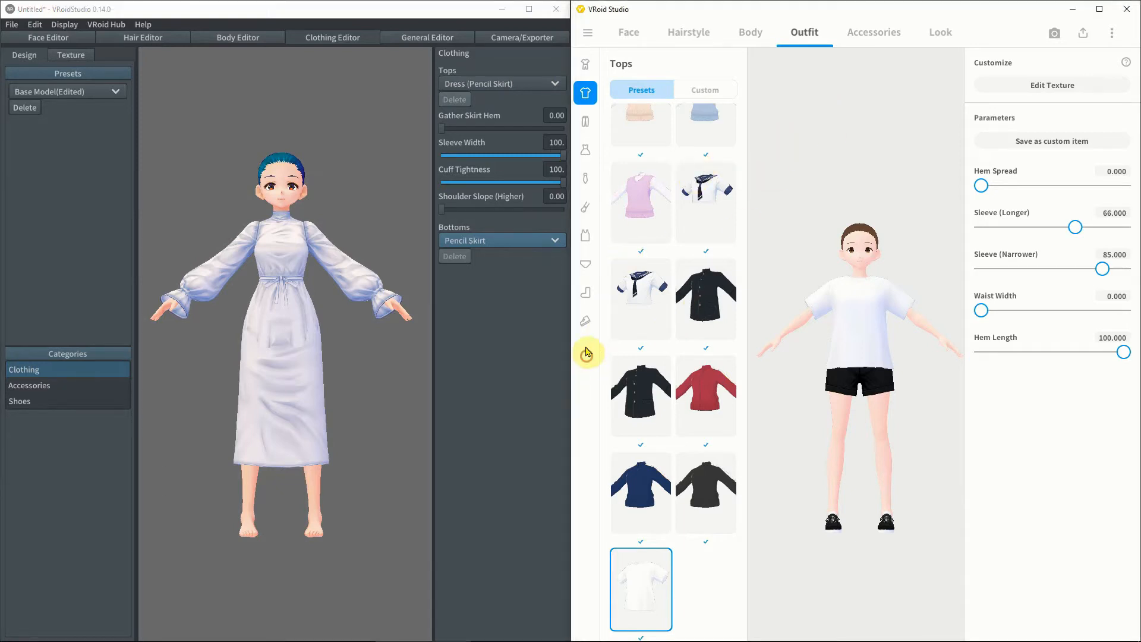
{"action": "left_click", "coordinate": [585, 151]}
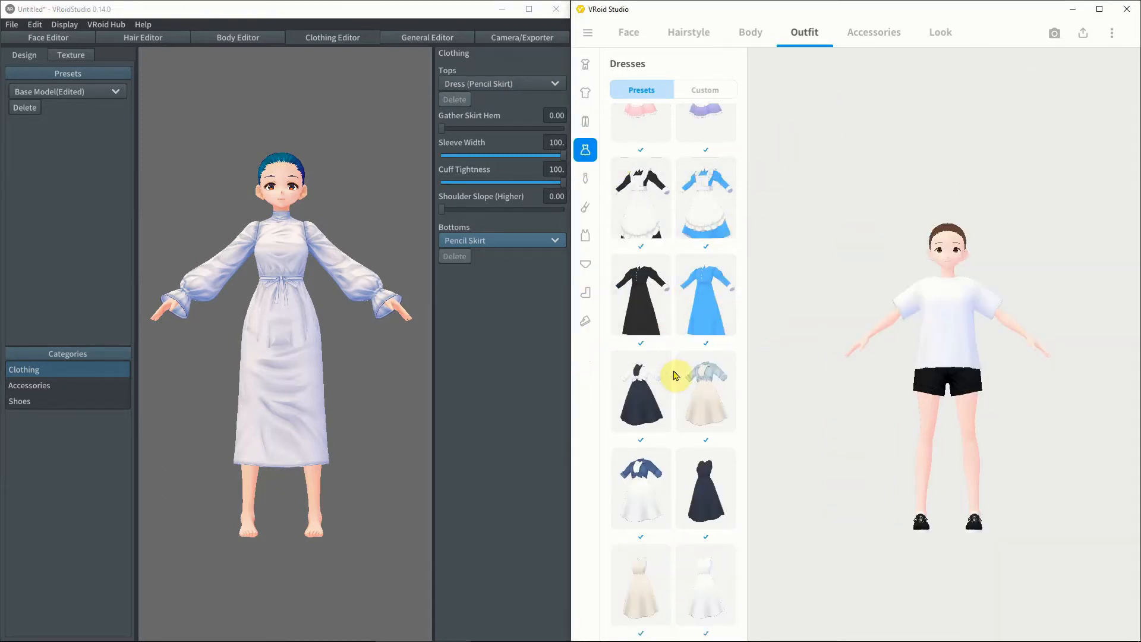
{"action": "left_click", "coordinate": [707, 579]}
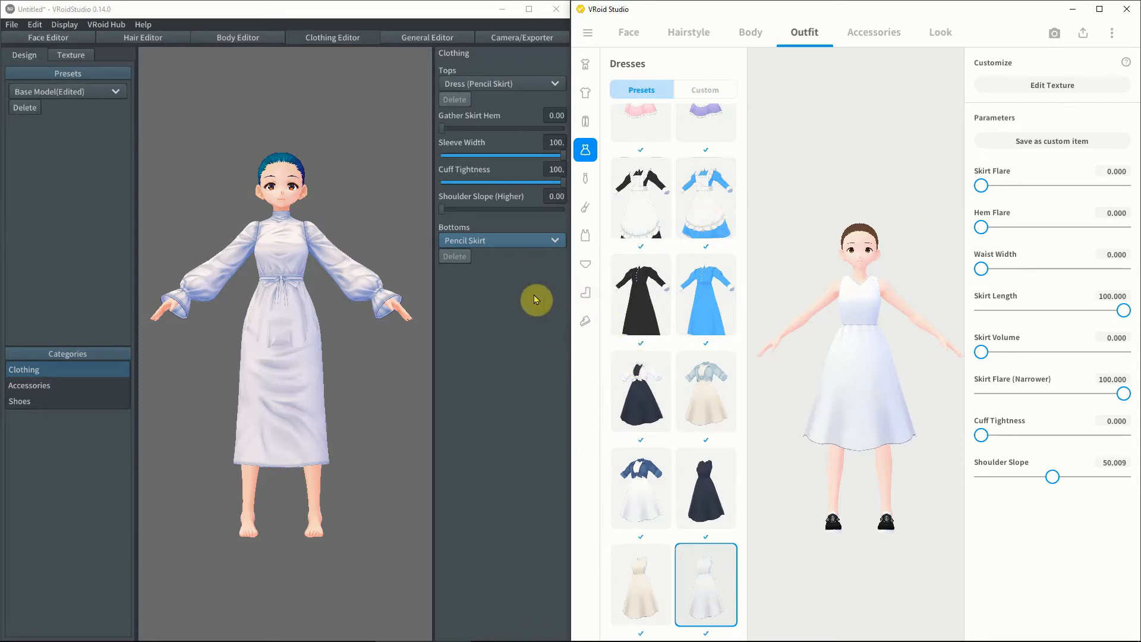
{"action": "left_click", "coordinate": [587, 122]}
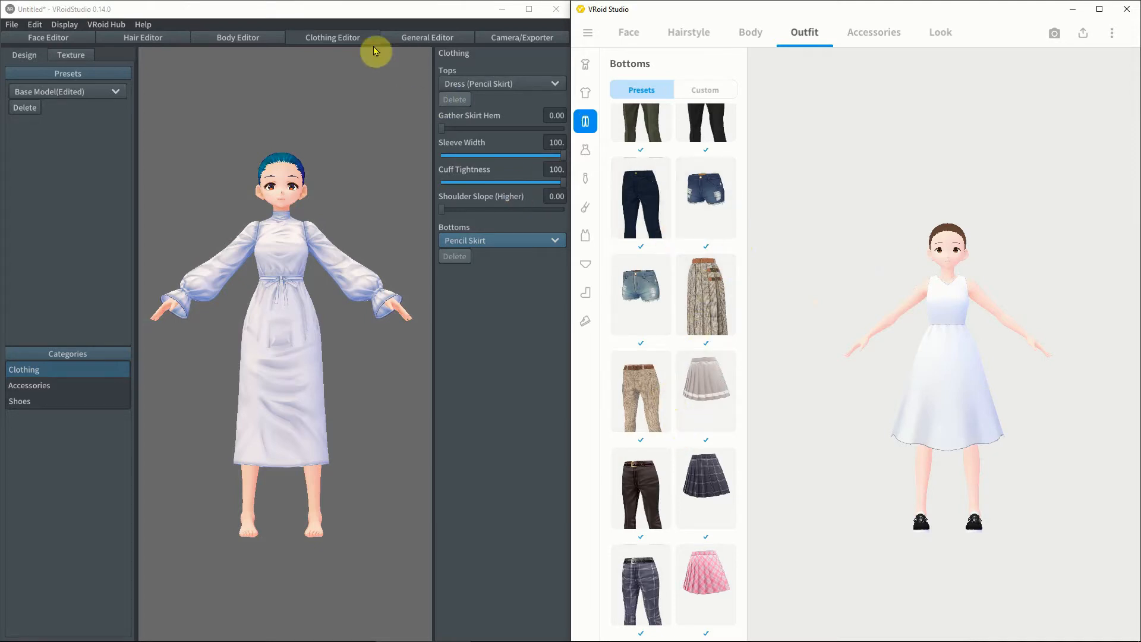
Play the Running animation on the beta model, inspect the long dress around the legs from the side, and stop playback
{"action": "left_click", "coordinate": [510, 39]}
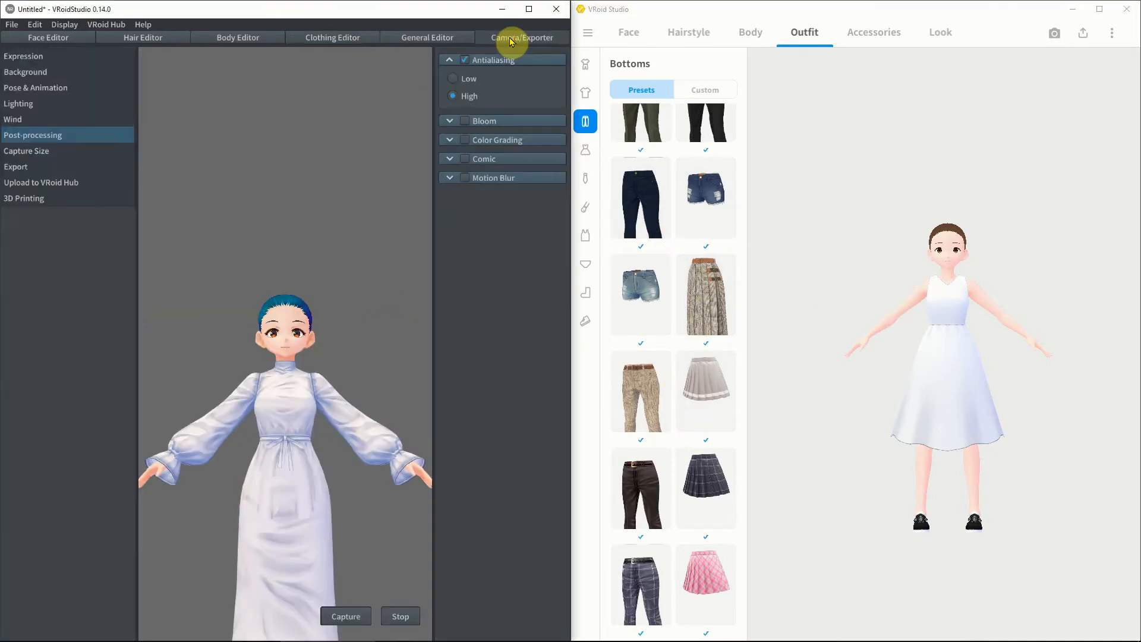
{"action": "middle_click_drag", "start_coordinate": [331, 468], "coordinate": [333, 290]}
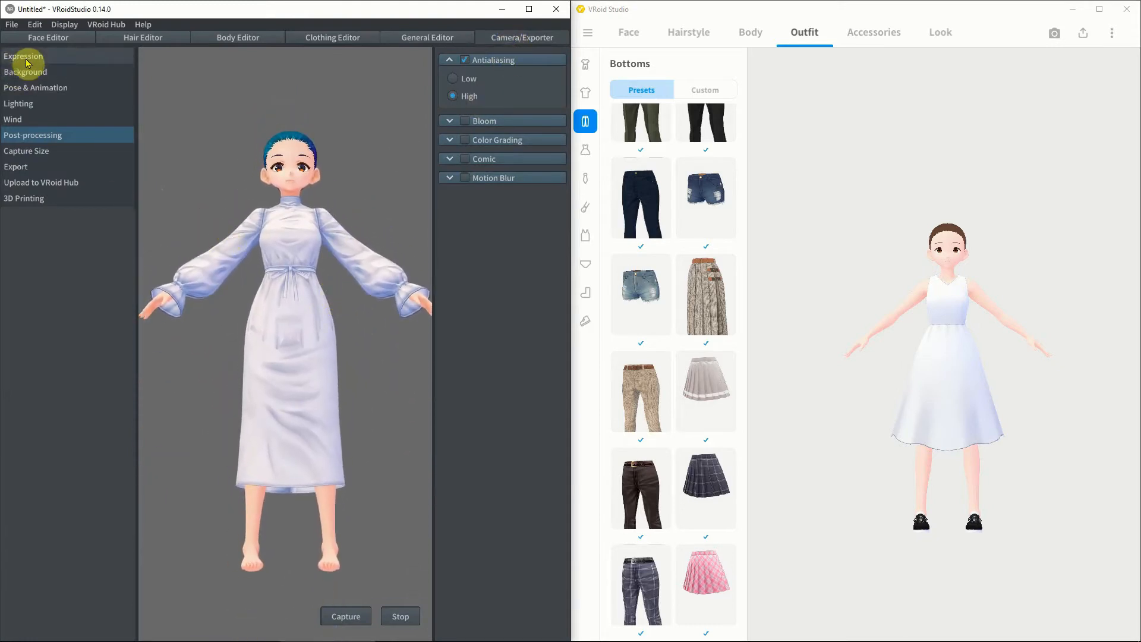
{"action": "left_click", "coordinate": [29, 88]}
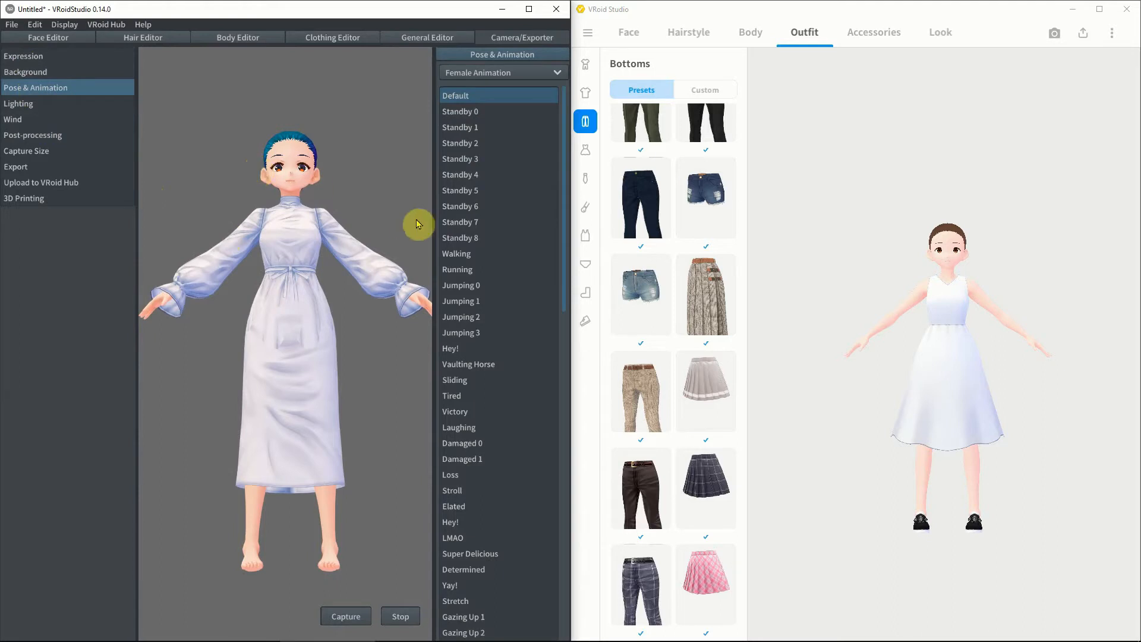
{"action": "left_click", "coordinate": [456, 270]}
{"action": "left_click", "coordinate": [262, 450]}
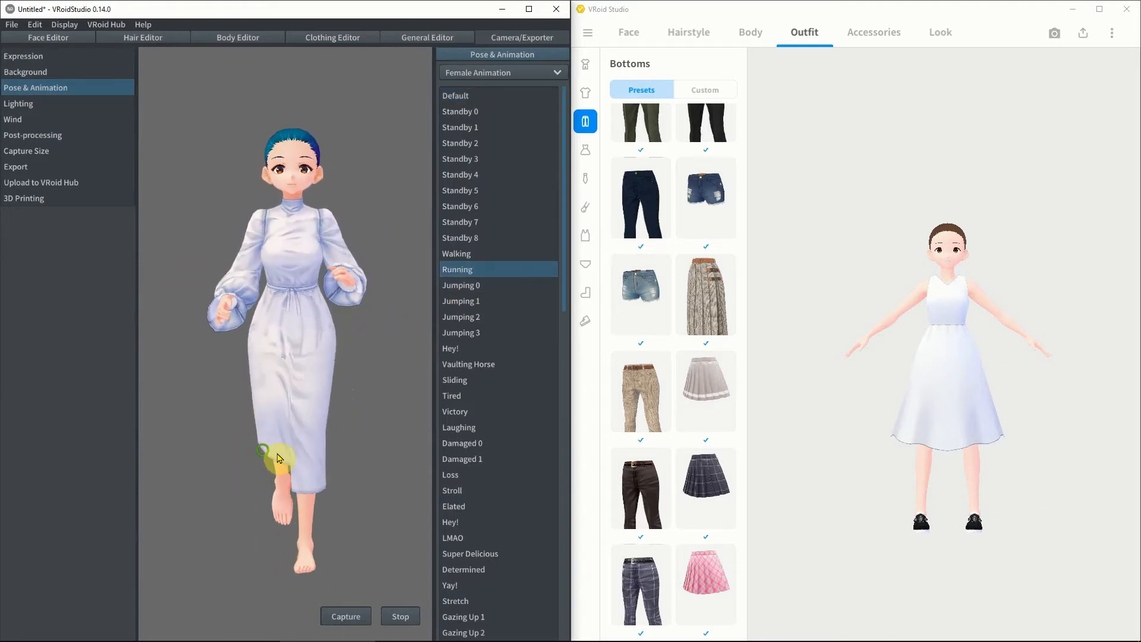
{"action": "left_click_drag", "start_coordinate": [367, 486], "coordinate": [315, 391]}
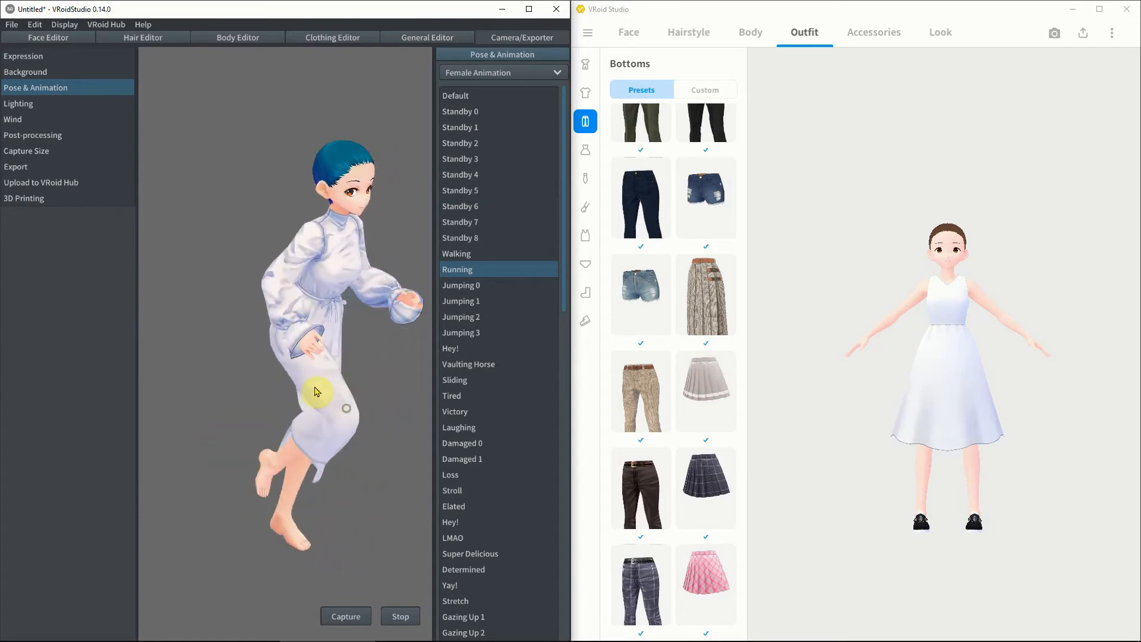
{"action": "middle_click_drag", "start_coordinate": [315, 387], "coordinate": [286, 350]}
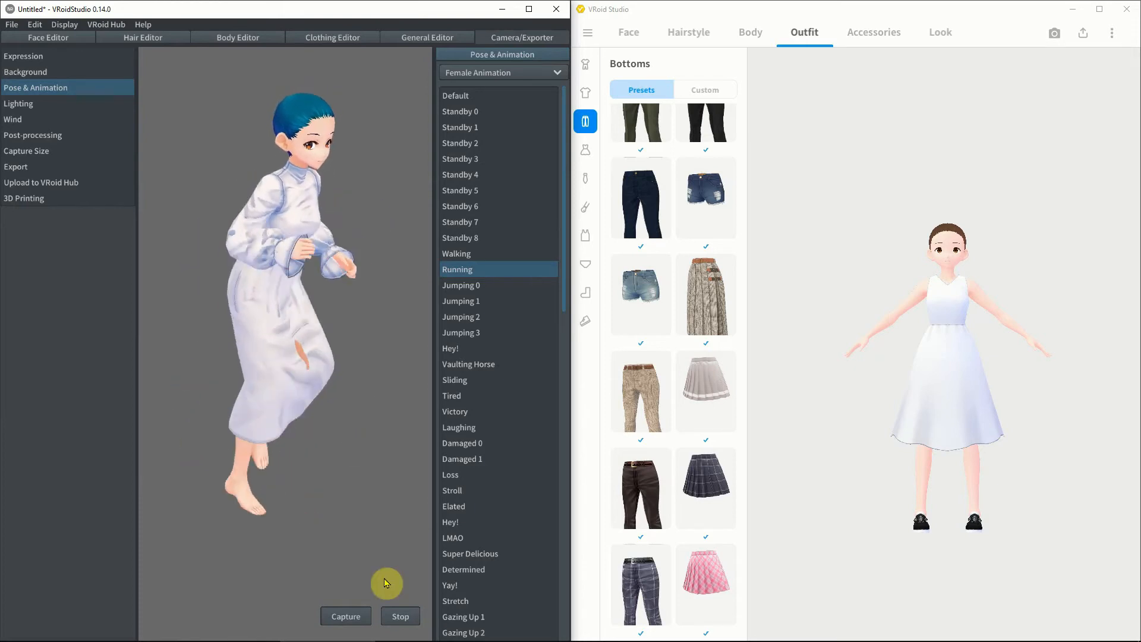
{"action": "left_click", "coordinate": [402, 618]}
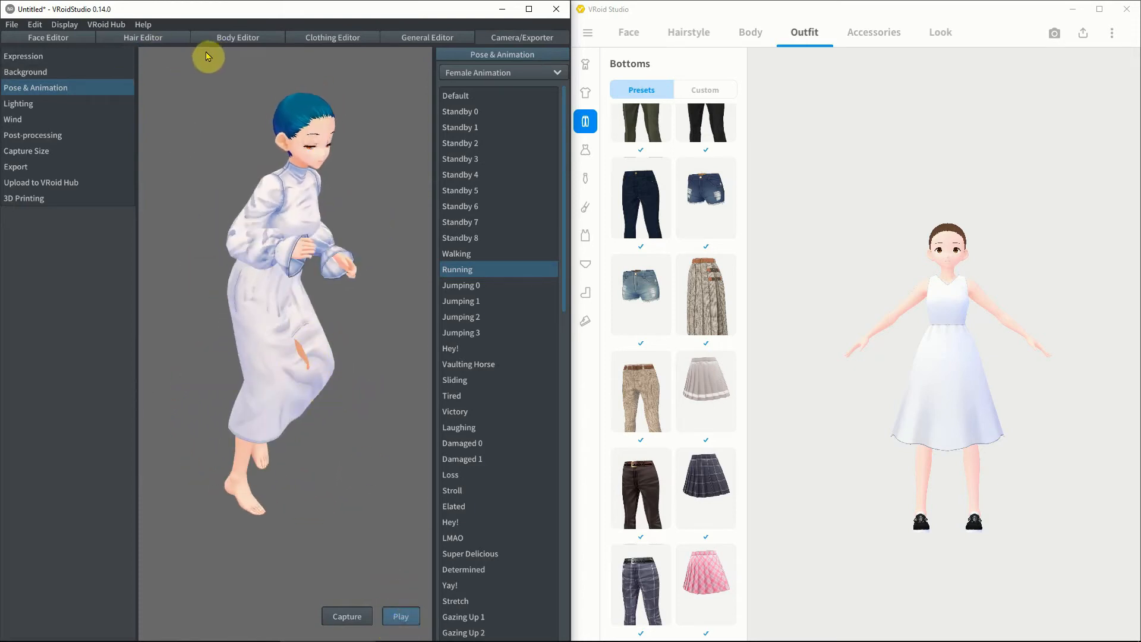
Erase the leg skin under the skirt from the Default Image layer of the beta body texture and check it in the Running animation
{"action": "left_click", "coordinate": [229, 39]}
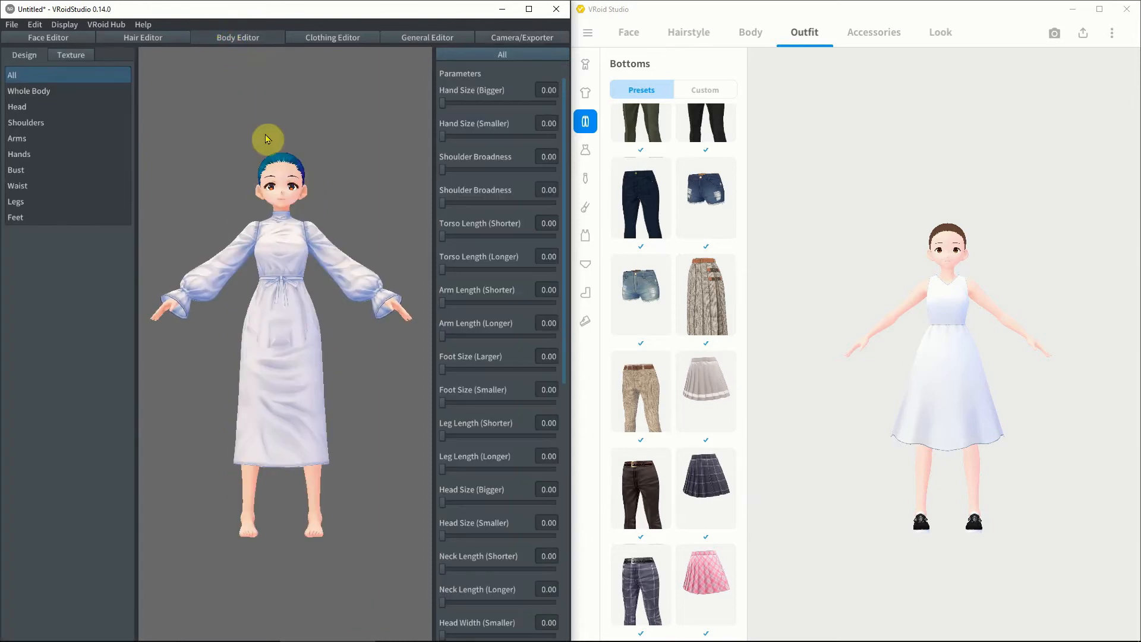
{"action": "left_click", "coordinate": [70, 57]}
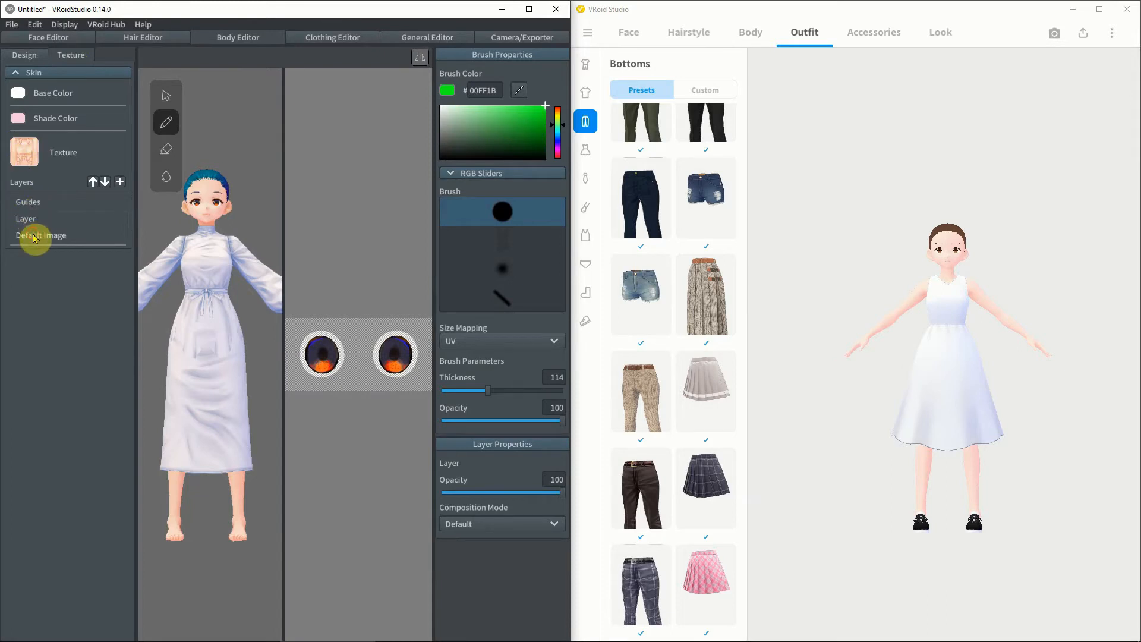
{"action": "left_click", "coordinate": [34, 237]}
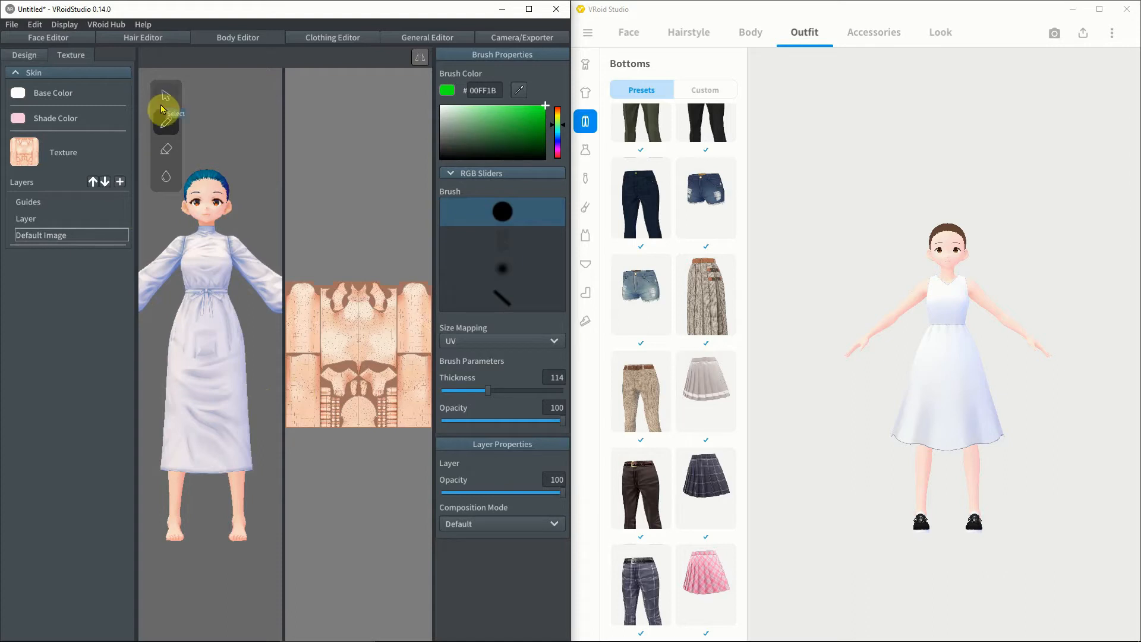
{"action": "left_click", "coordinate": [165, 149]}
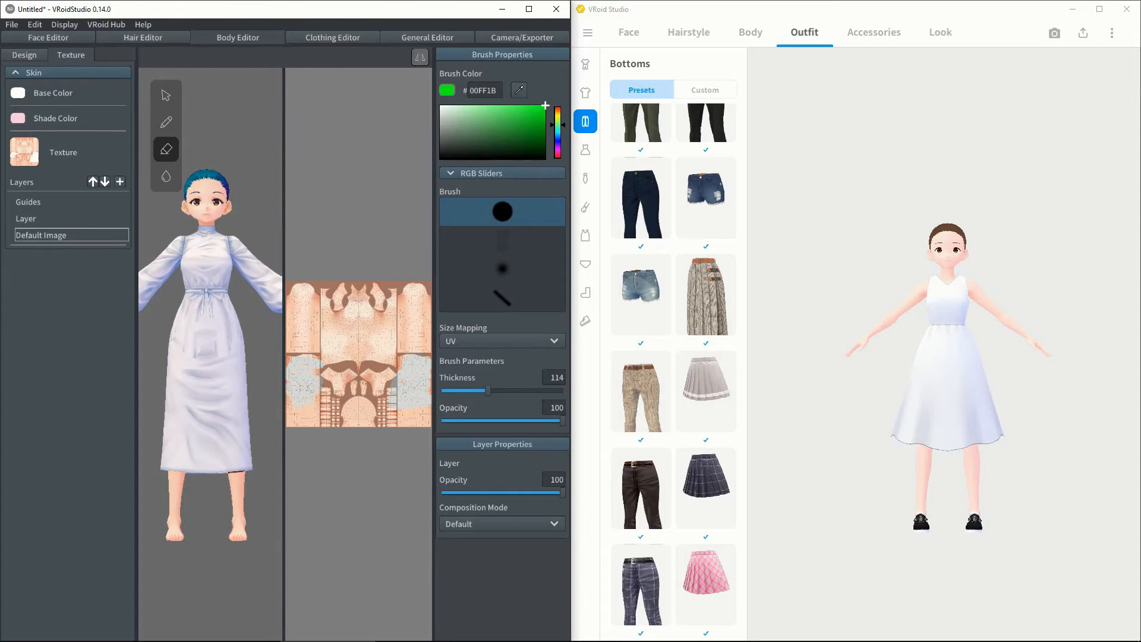
{"action": "left_click", "coordinate": [503, 40]}
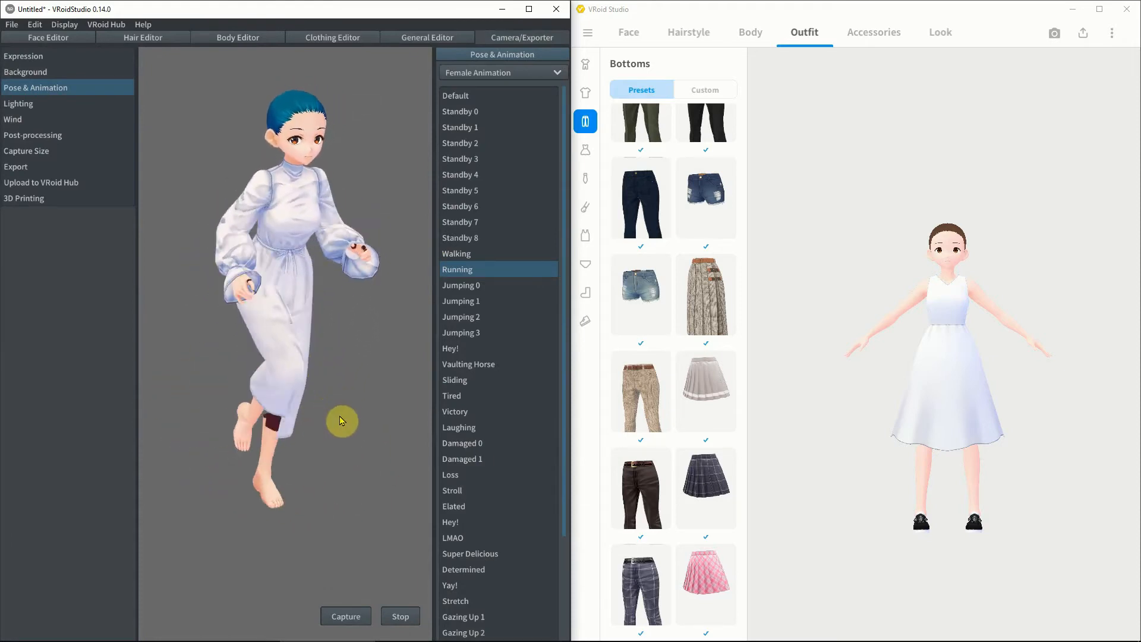
Stop the beta model's Running animation and set the newer release's dress, neck accessory and arm accessory to none
{"action": "left_click", "coordinate": [400, 616]}
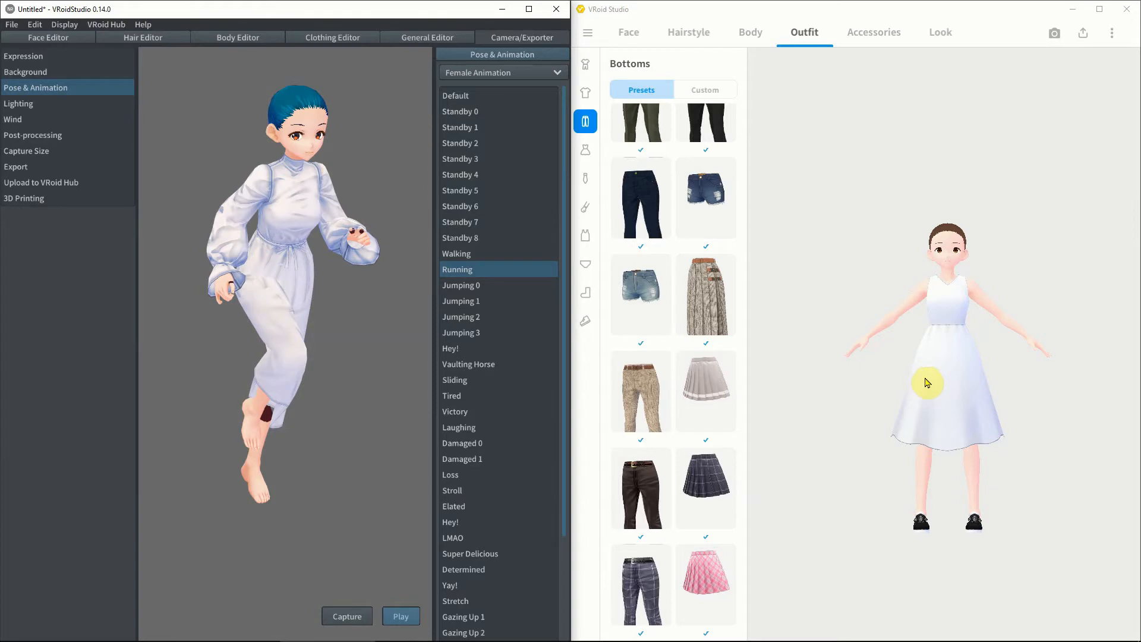
{"action": "left_click", "coordinate": [586, 150]}
{"action": "left_click", "coordinate": [630, 149]}
{"action": "left_click", "coordinate": [585, 178]}
{"action": "left_click", "coordinate": [646, 171]}
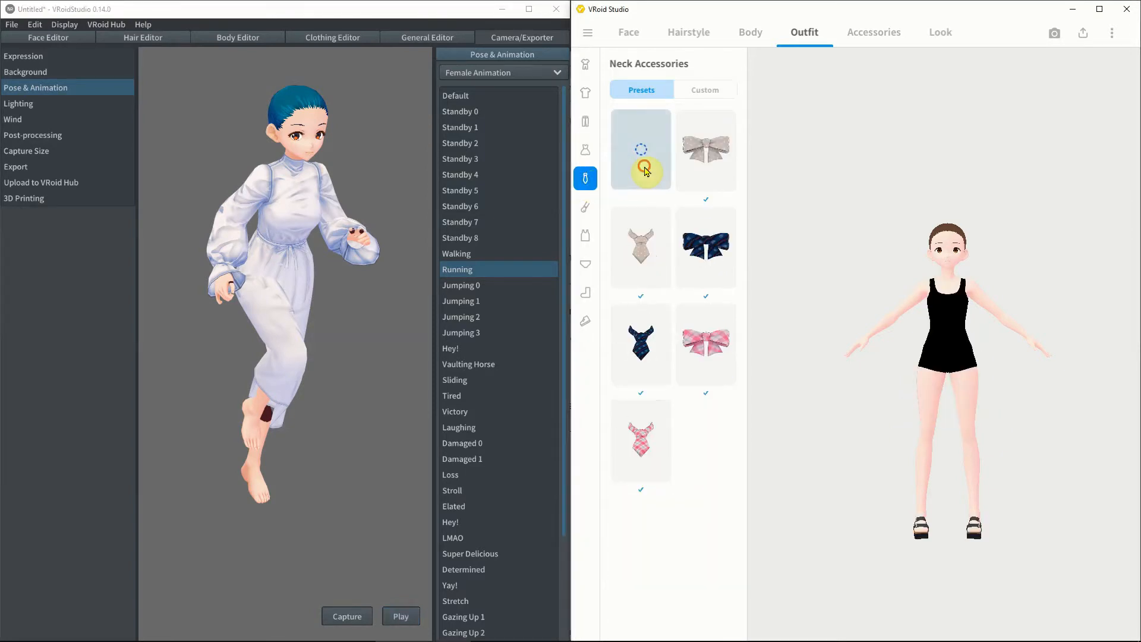
{"action": "left_click", "coordinate": [585, 206]}
{"action": "left_click", "coordinate": [643, 169]}
Try the Inner Top and Inner Bottom presets on the newer release's model, ending with the cropped tank top and the fuller black bottoms
{"action": "left_click", "coordinate": [585, 236]}
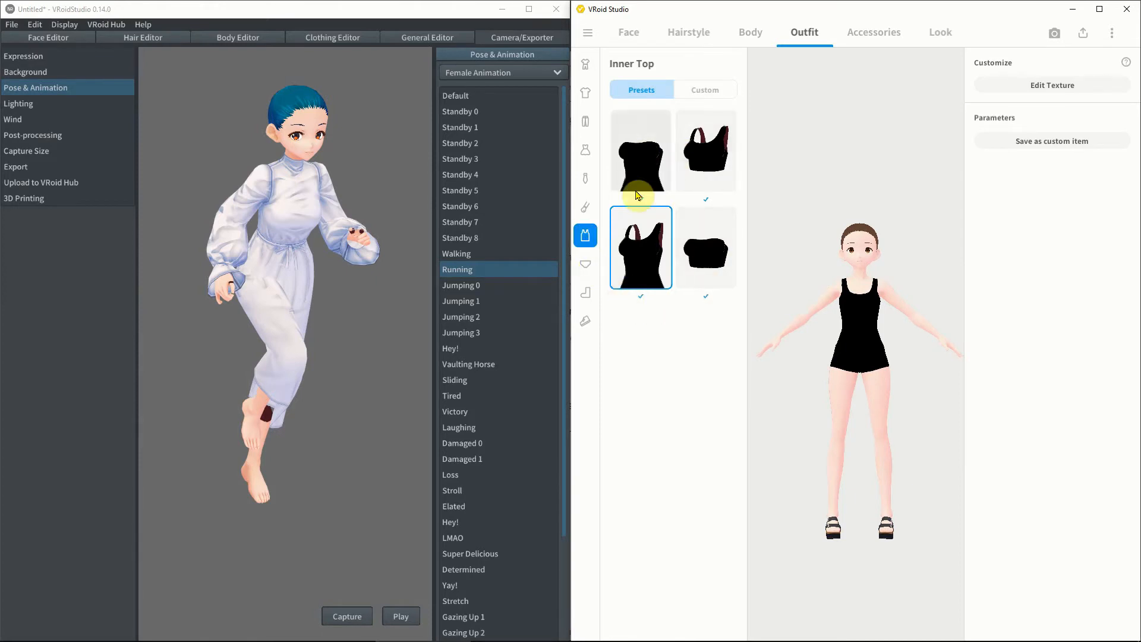
{"action": "left_click", "coordinate": [707, 248]}
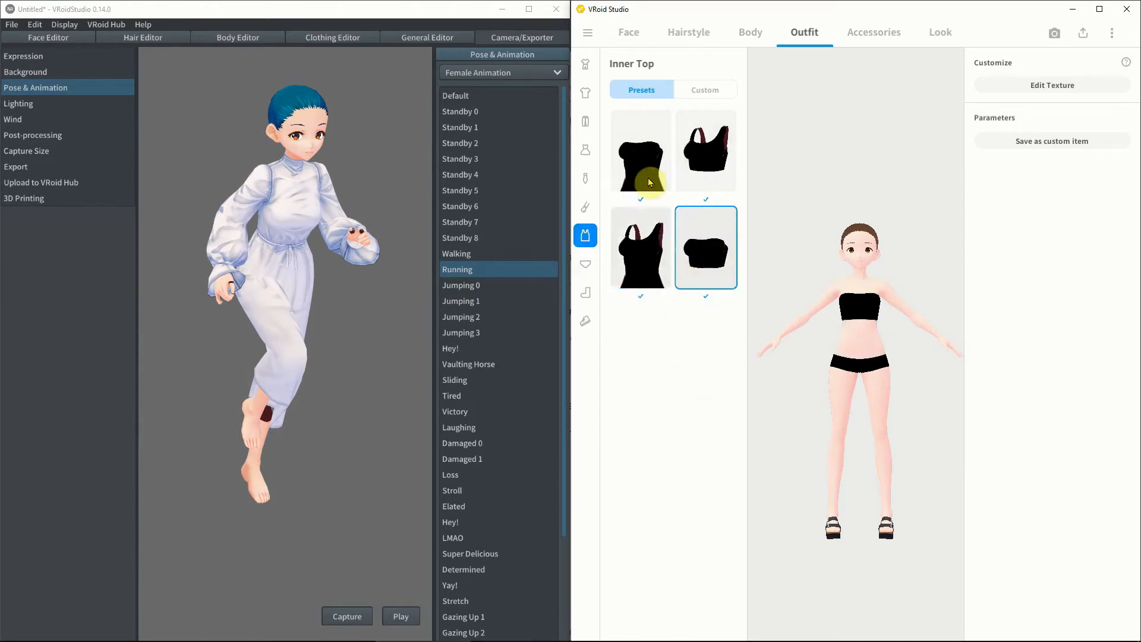
{"action": "left_click", "coordinate": [694, 173]}
{"action": "left_click", "coordinate": [695, 254]}
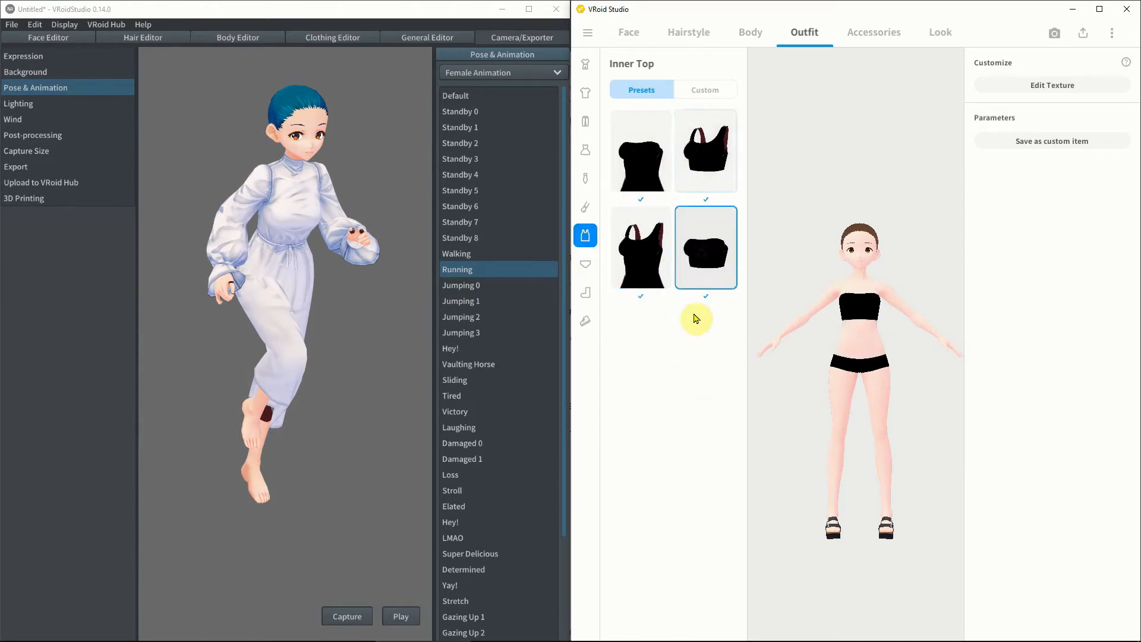
{"action": "left_click", "coordinate": [597, 262]}
{"action": "left_click", "coordinate": [639, 155]}
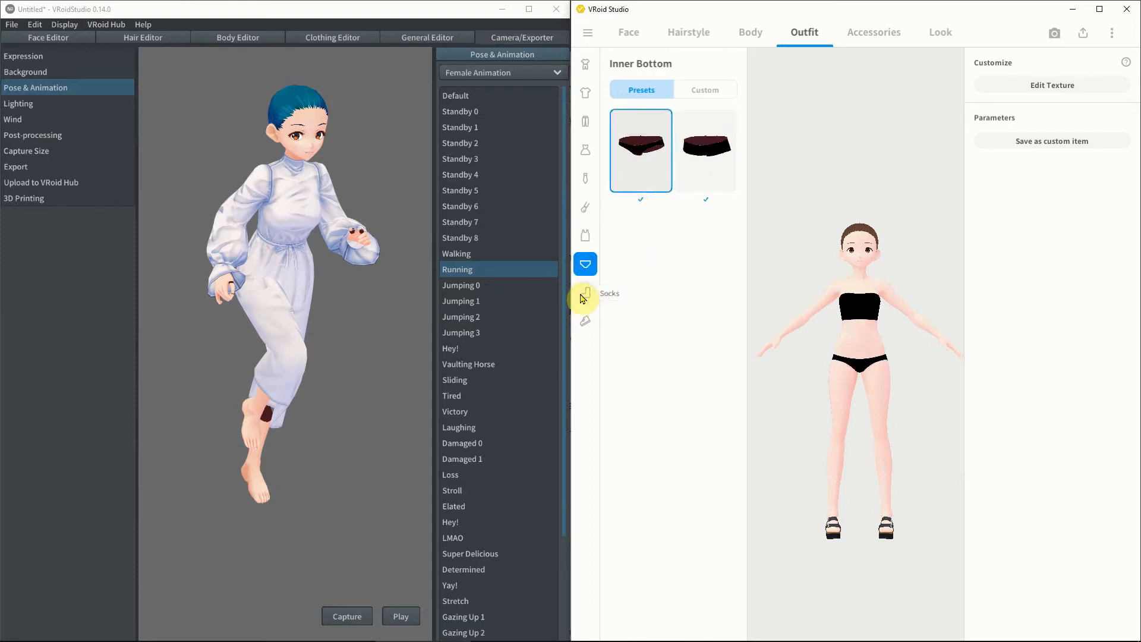
{"action": "left_click", "coordinate": [706, 151]}
{"action": "left_click", "coordinate": [585, 236]}
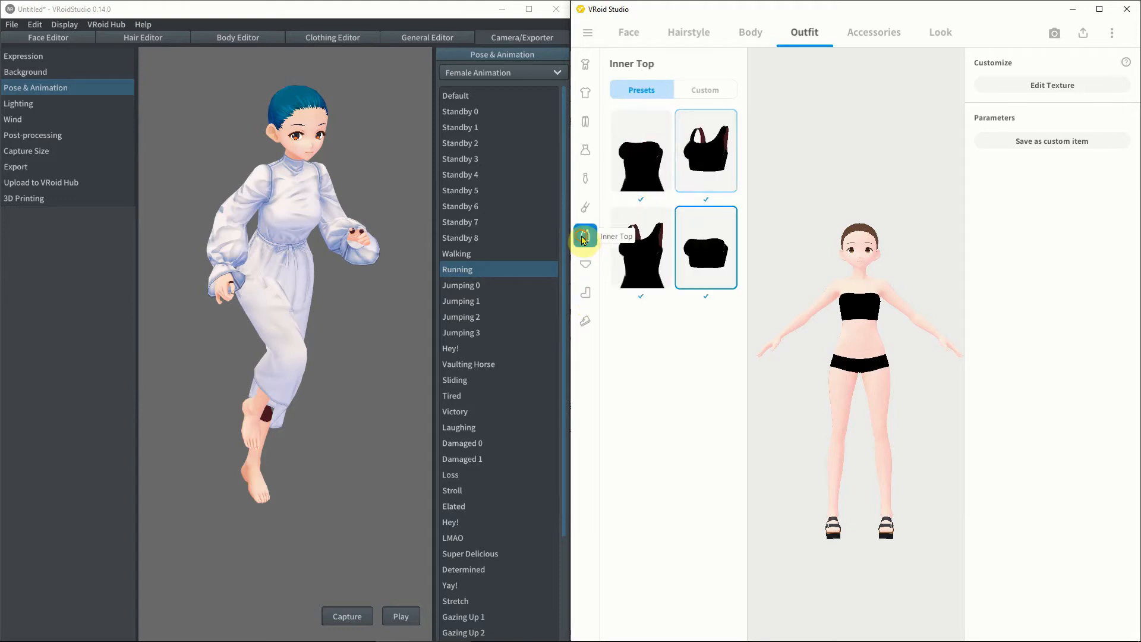
{"action": "left_click", "coordinate": [686, 166]}
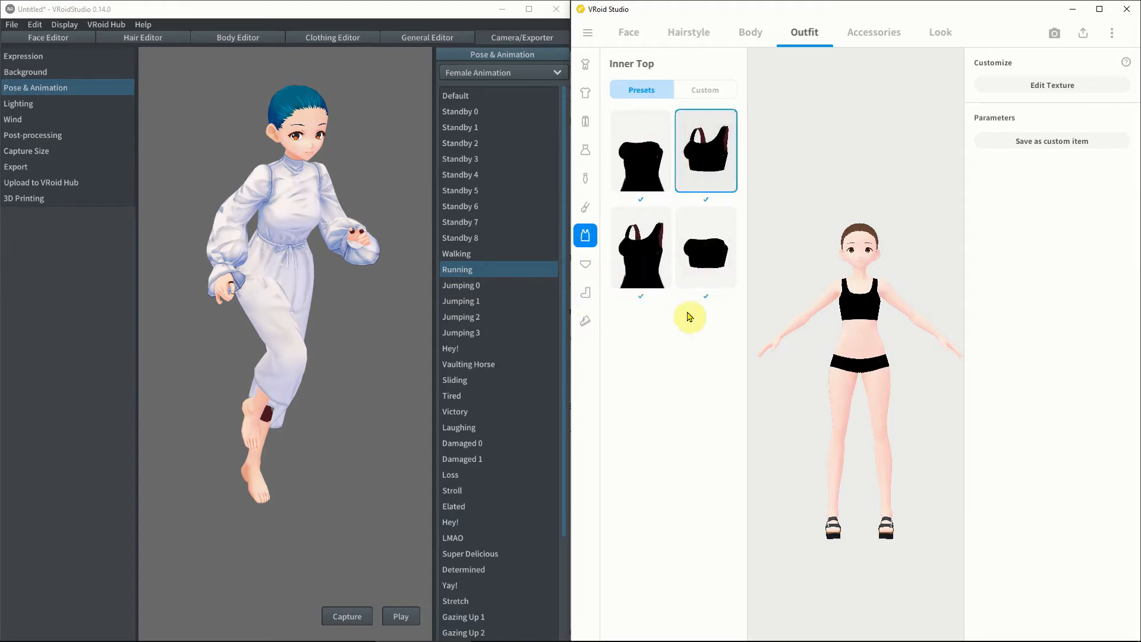
Show the newer release's Socks presets and remove the sandals from the model
{"action": "left_click", "coordinate": [586, 301]}
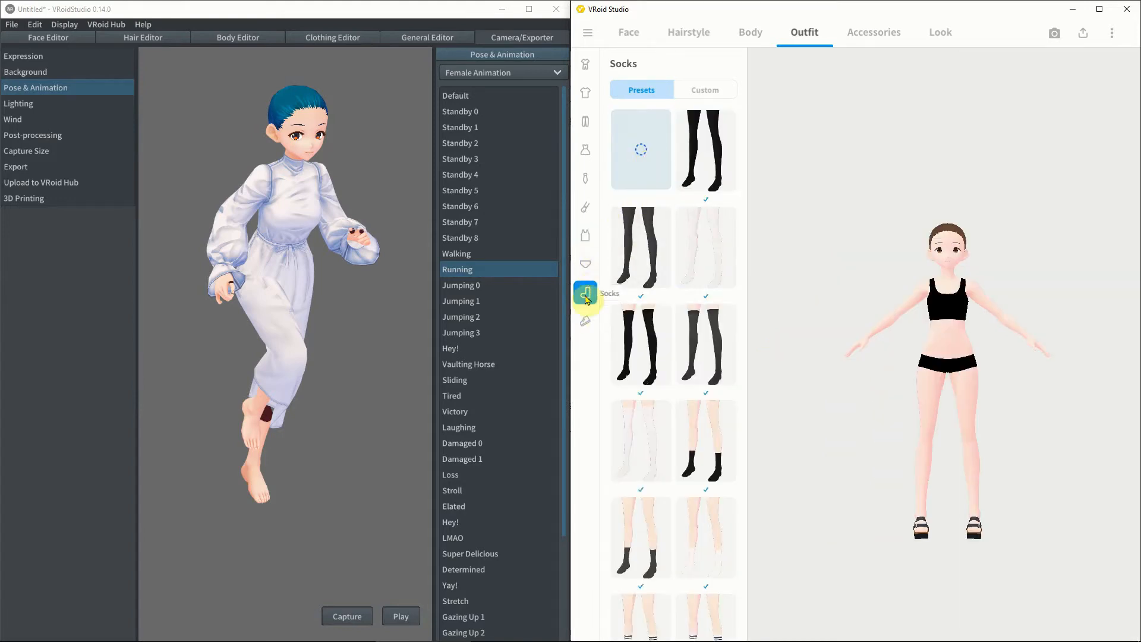
{"action": "left_click", "coordinate": [586, 321]}
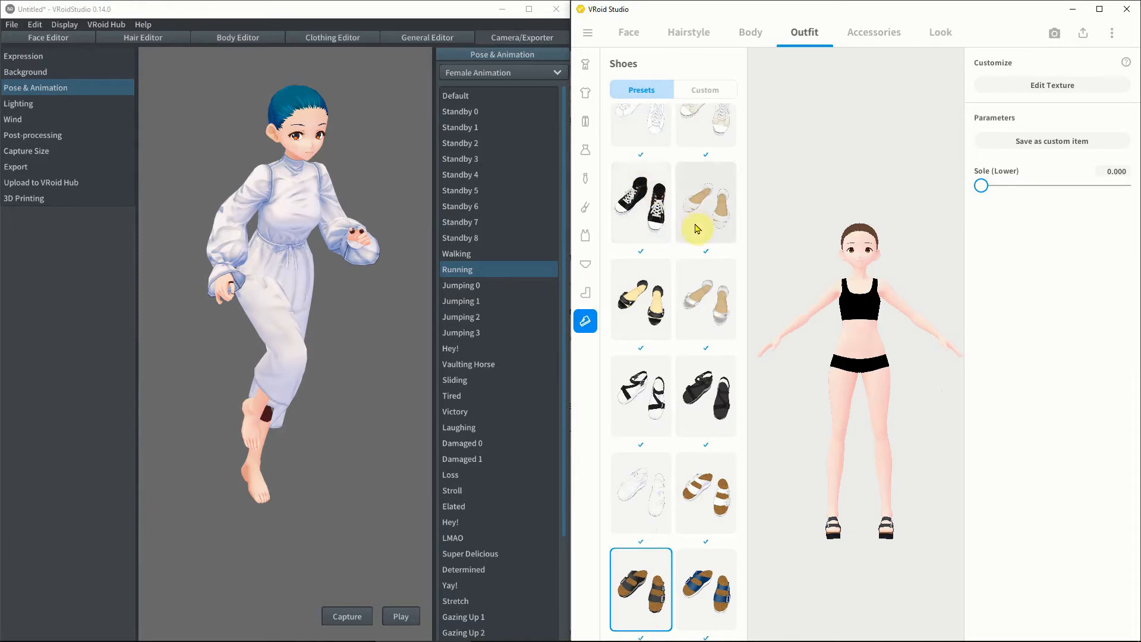
{"action": "scroll", "coordinate": [697, 229], "scroll_direction": "up", "scroll_amount": 5}
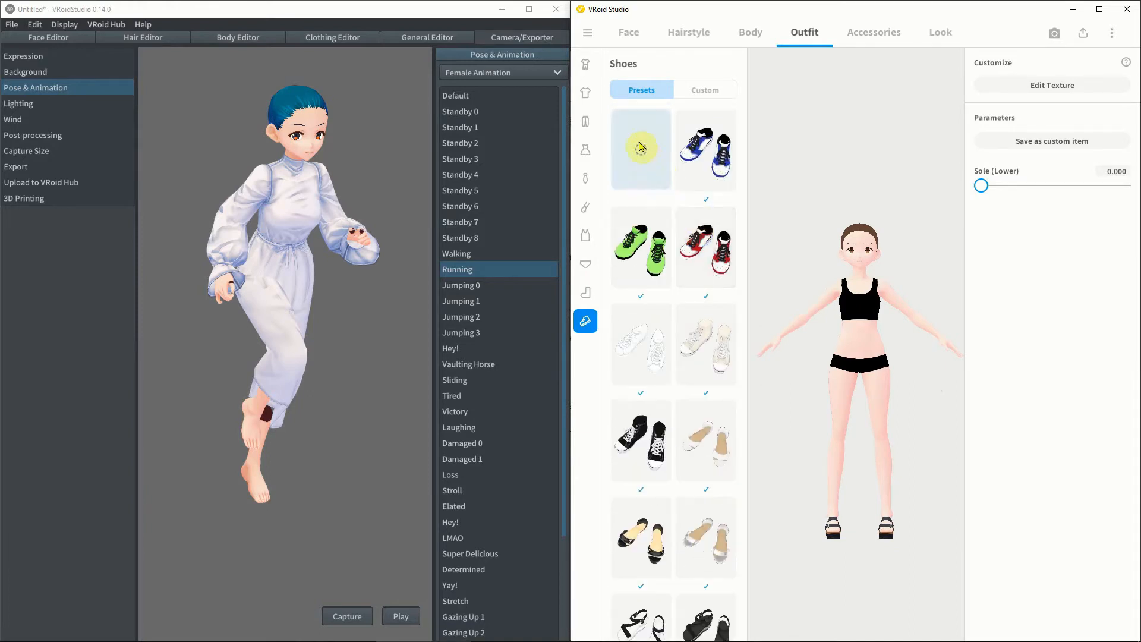
{"action": "left_click", "coordinate": [640, 146]}
Put the cream dress with the light denim jacket on the newer release's model and open its texture for editing
{"action": "left_click", "coordinate": [586, 149]}
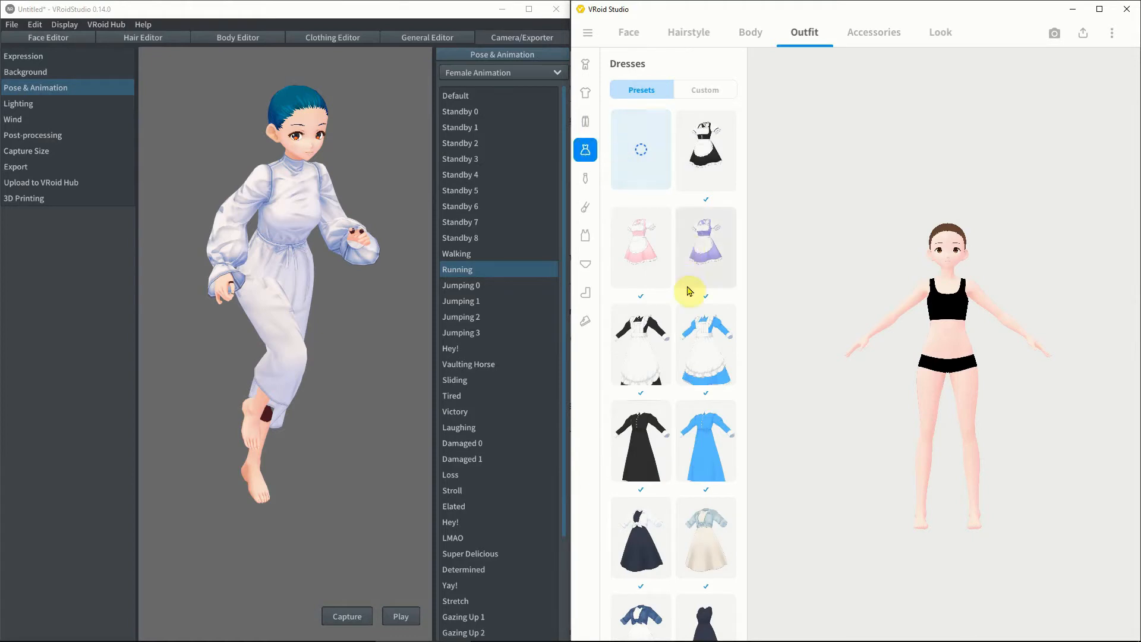
{"action": "left_click", "coordinate": [704, 538]}
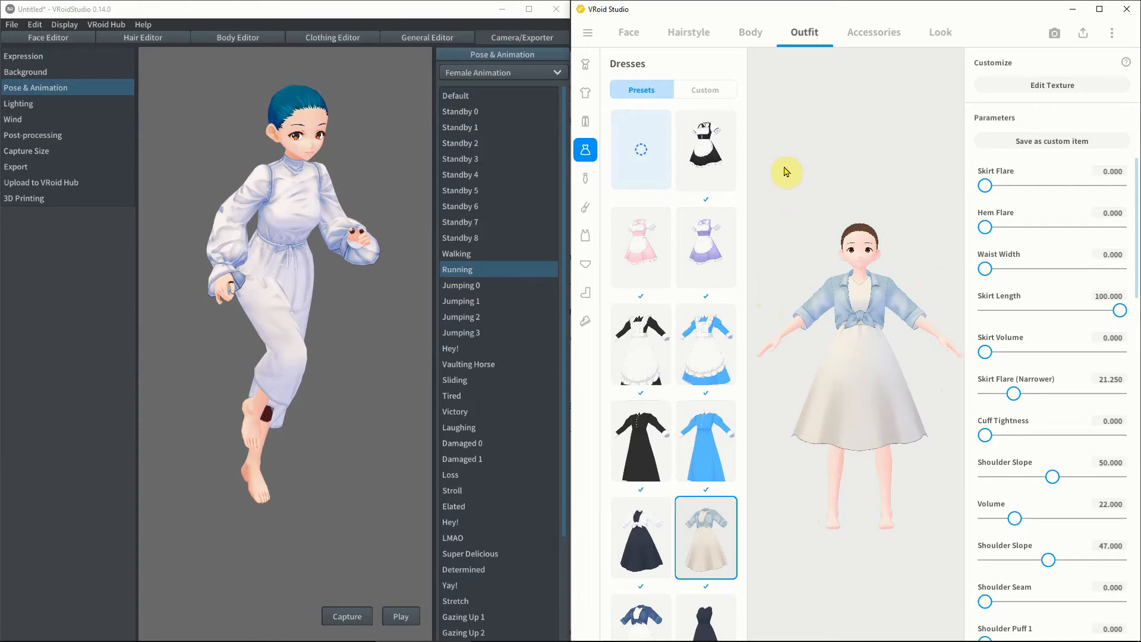
{"action": "left_click", "coordinate": [1027, 85]}
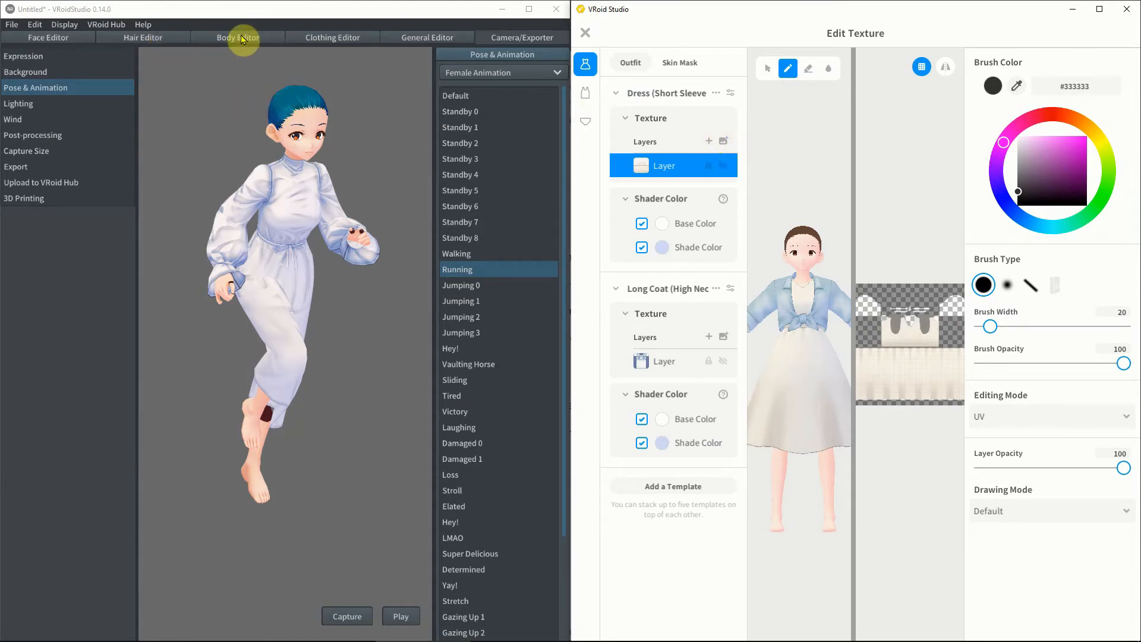
Show the texture layers of the beta outfit's Dress (Pencil Skirt) and Pencil Skirt for comparison with the newer release
{"action": "left_click", "coordinate": [306, 38]}
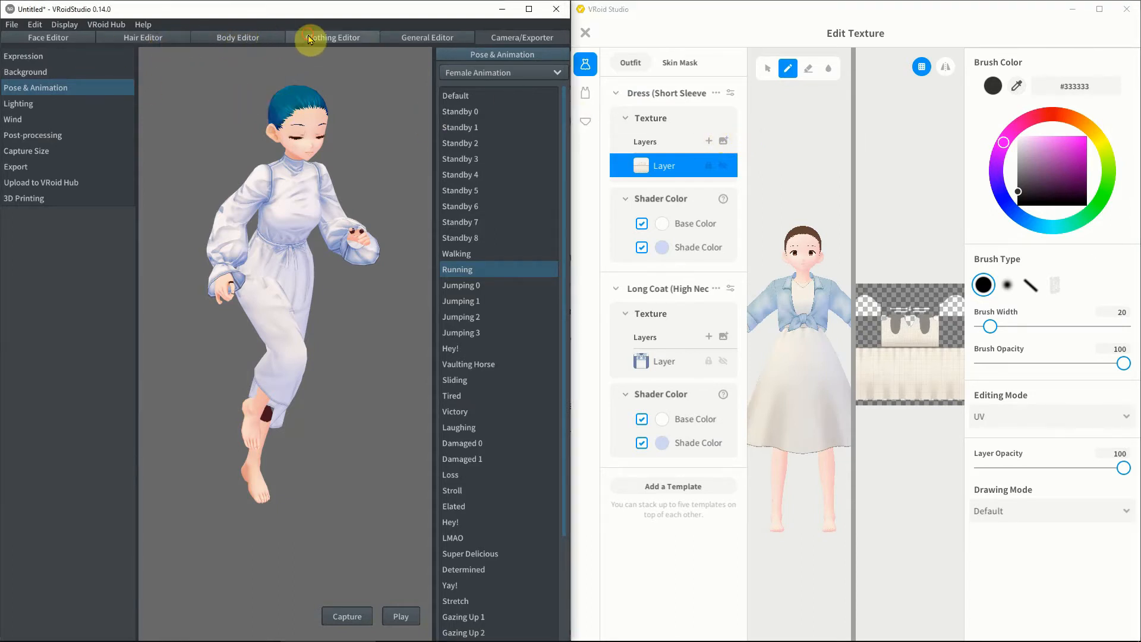
{"action": "left_click", "coordinate": [79, 55]}
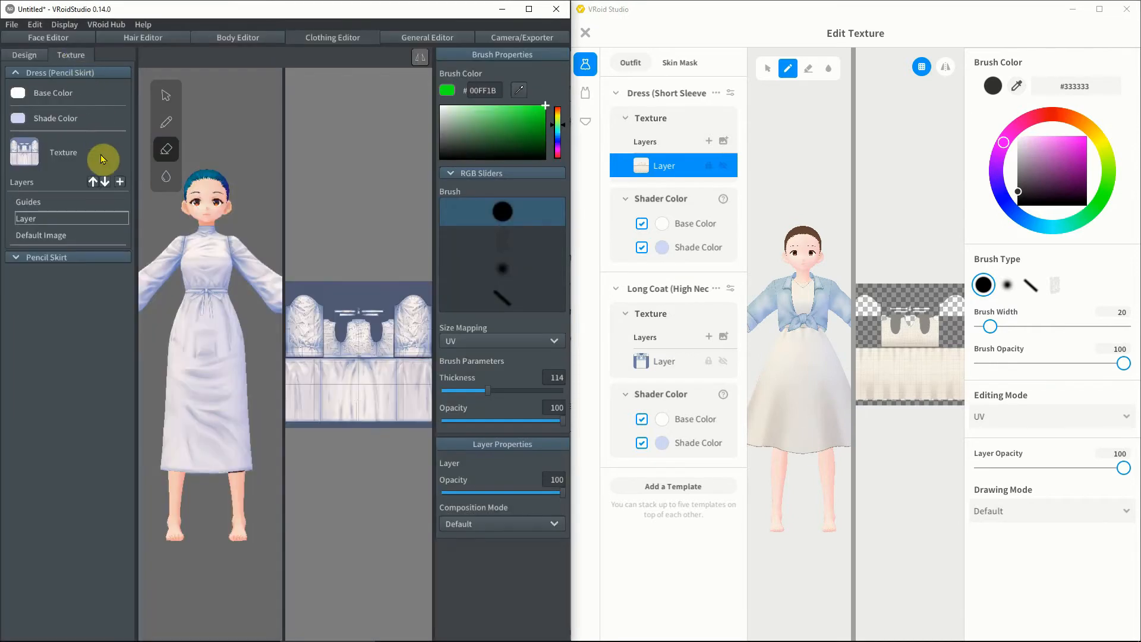
{"action": "left_click", "coordinate": [28, 259]}
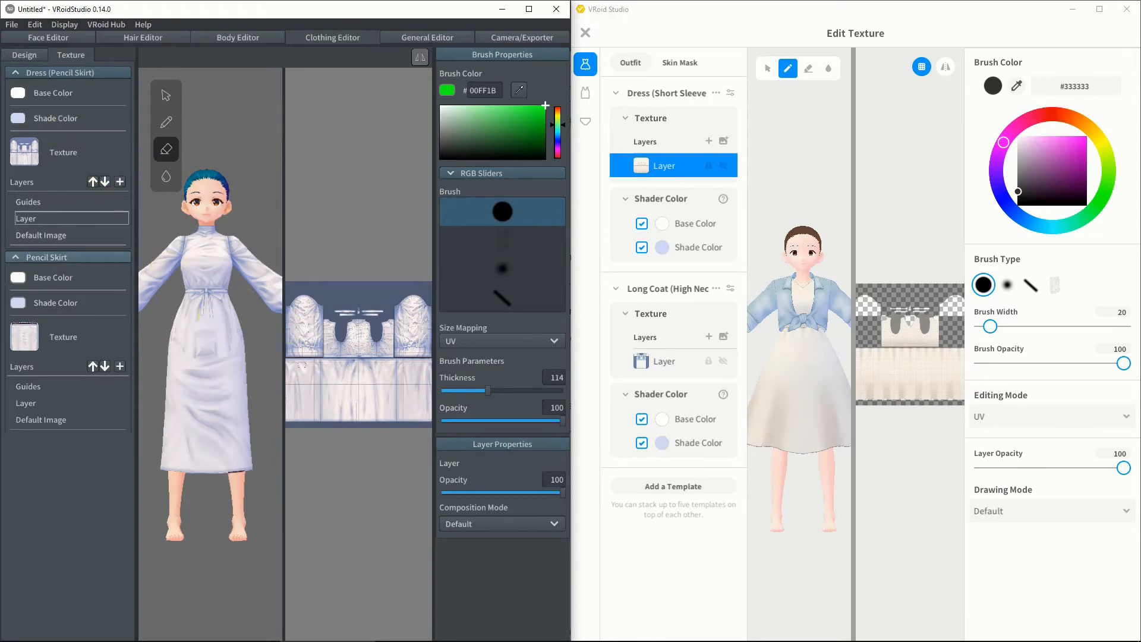
Paint both leg side areas black (#000000) on the dress's Skin Mask layer with brush width 204, and inspect the legs under the skirt
{"action": "left_click", "coordinate": [672, 126]}
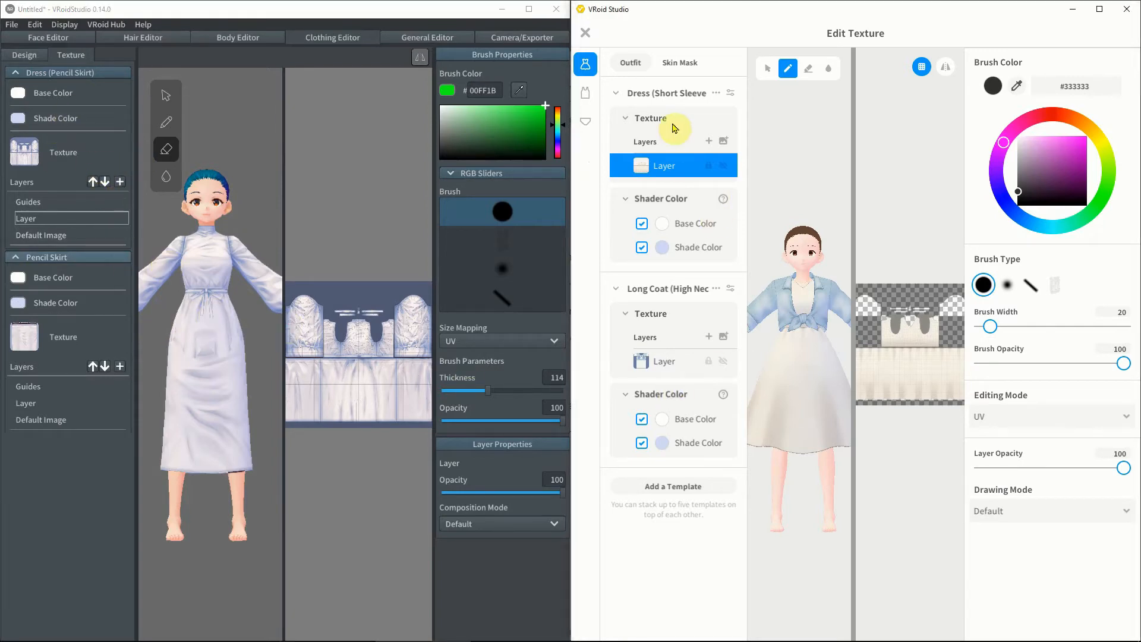
{"action": "left_click", "coordinate": [691, 63]}
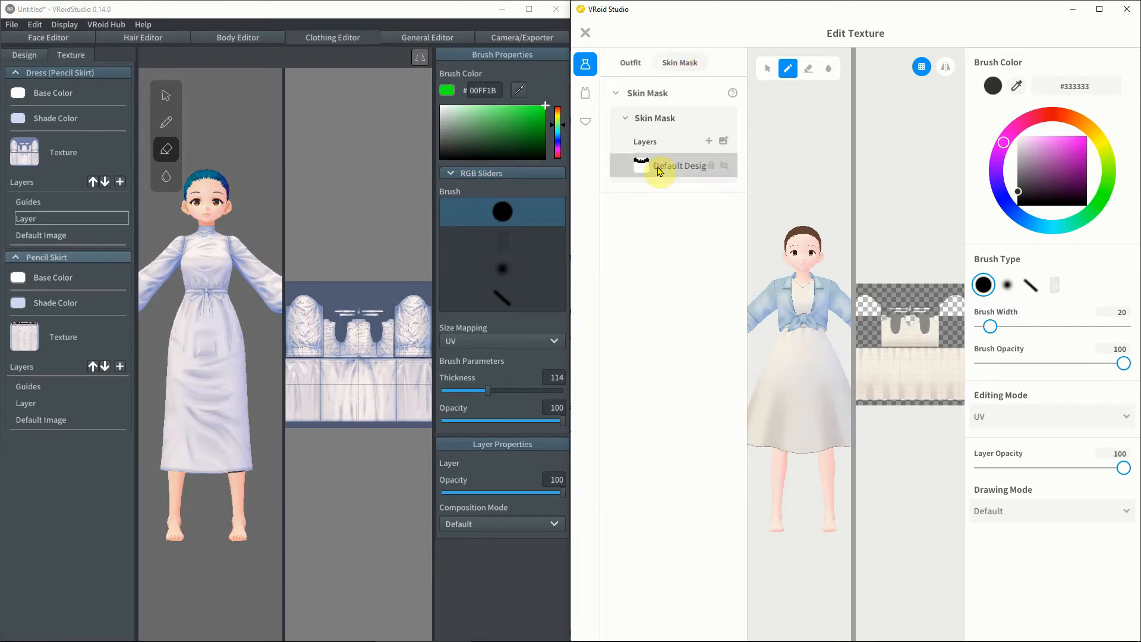
{"action": "left_click", "coordinate": [658, 171]}
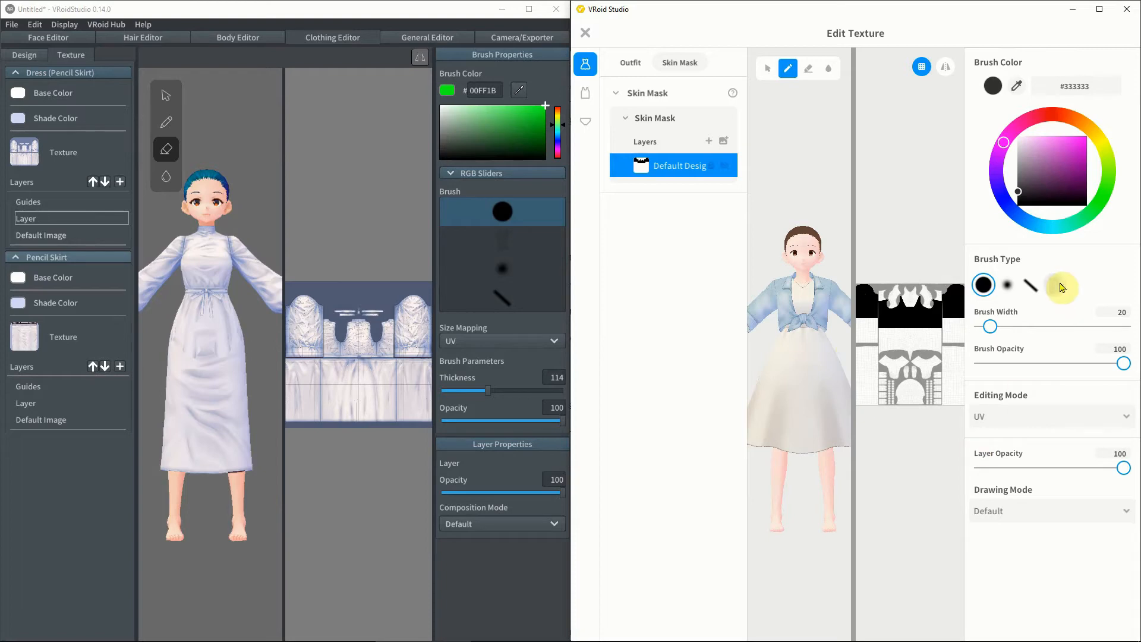
{"action": "left_click_drag", "start_coordinate": [1043, 192], "coordinate": [996, 237]}
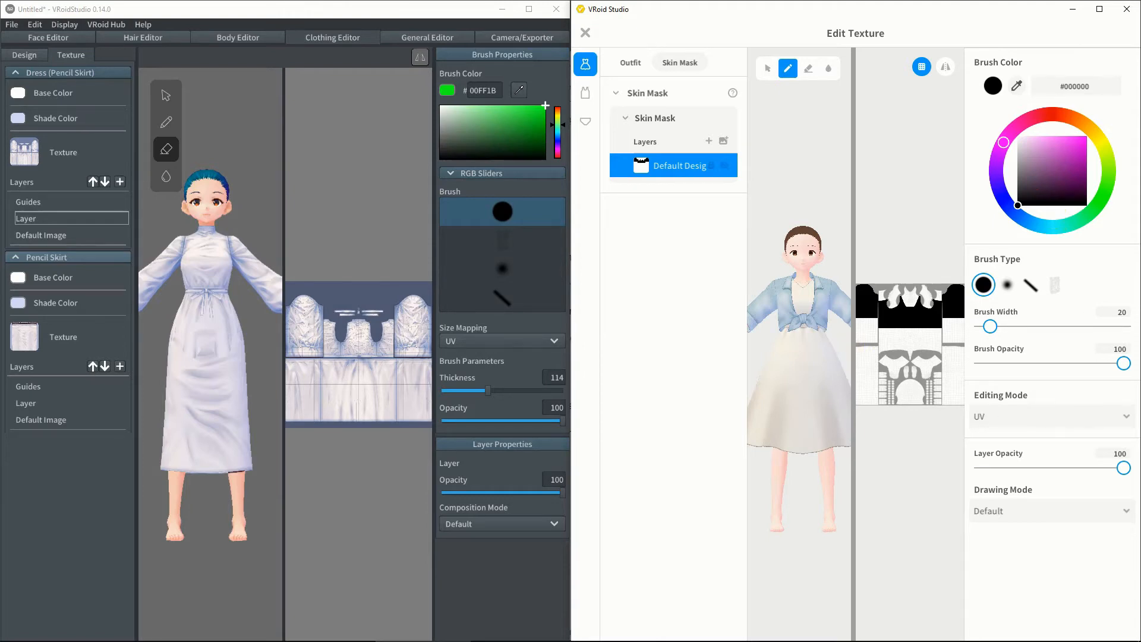
{"action": "left_click_drag", "start_coordinate": [868, 356], "coordinate": [856, 356]}
{"action": "left_click_drag", "start_coordinate": [990, 327], "coordinate": [1077, 327]}
{"action": "mouse_move", "coordinate": [874, 350]}
{"action": "left_mouse_down"}
{"action": "mouse_move", "coordinate": [858, 353]}
{"action": "mouse_move", "coordinate": [870, 372]}
{"action": "left_mouse_up"}
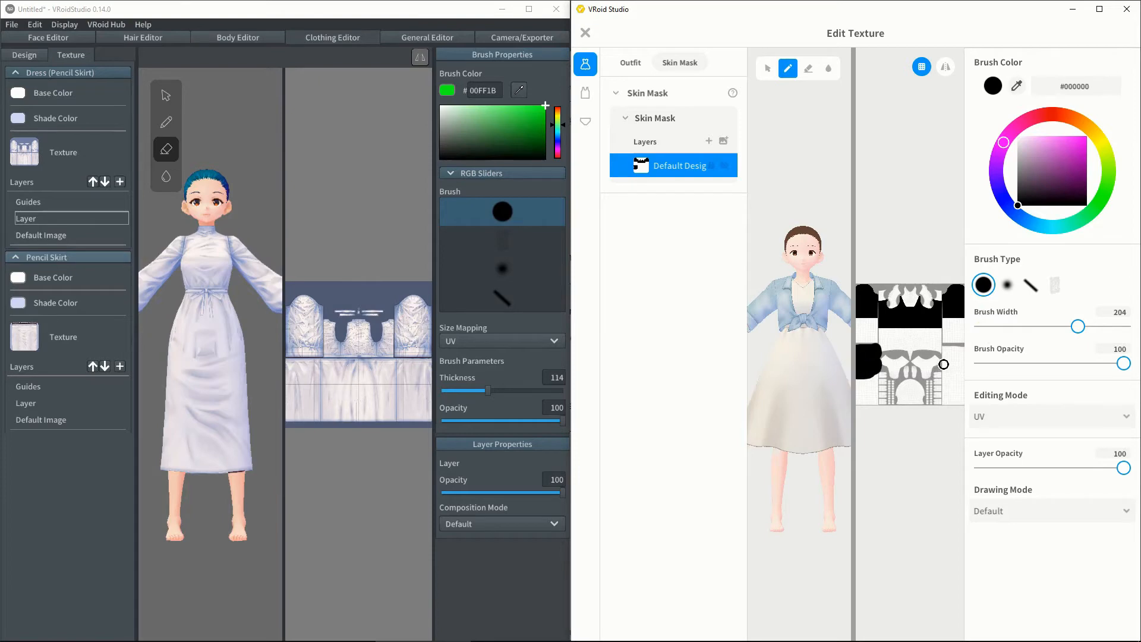
{"action": "mouse_move", "coordinate": [947, 352]}
{"action": "left_mouse_down"}
{"action": "mouse_move", "coordinate": [968, 358]}
{"action": "mouse_move", "coordinate": [948, 368]}
{"action": "mouse_move", "coordinate": [960, 353]}
{"action": "left_mouse_up"}
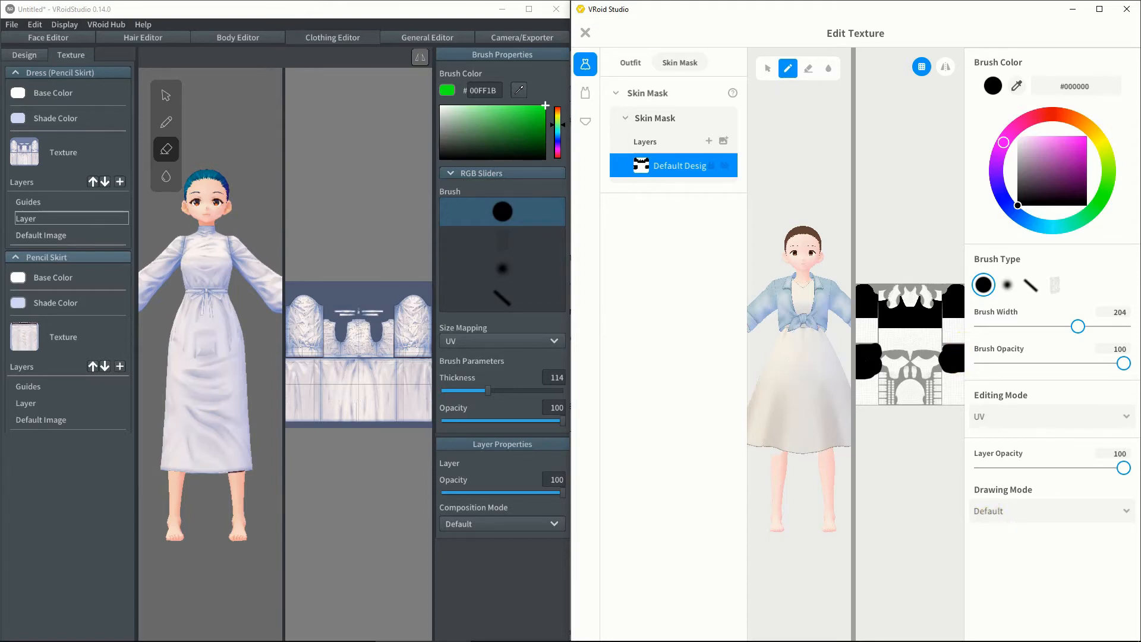
{"action": "right_click_drag", "start_coordinate": [811, 572], "coordinate": [810, 504]}
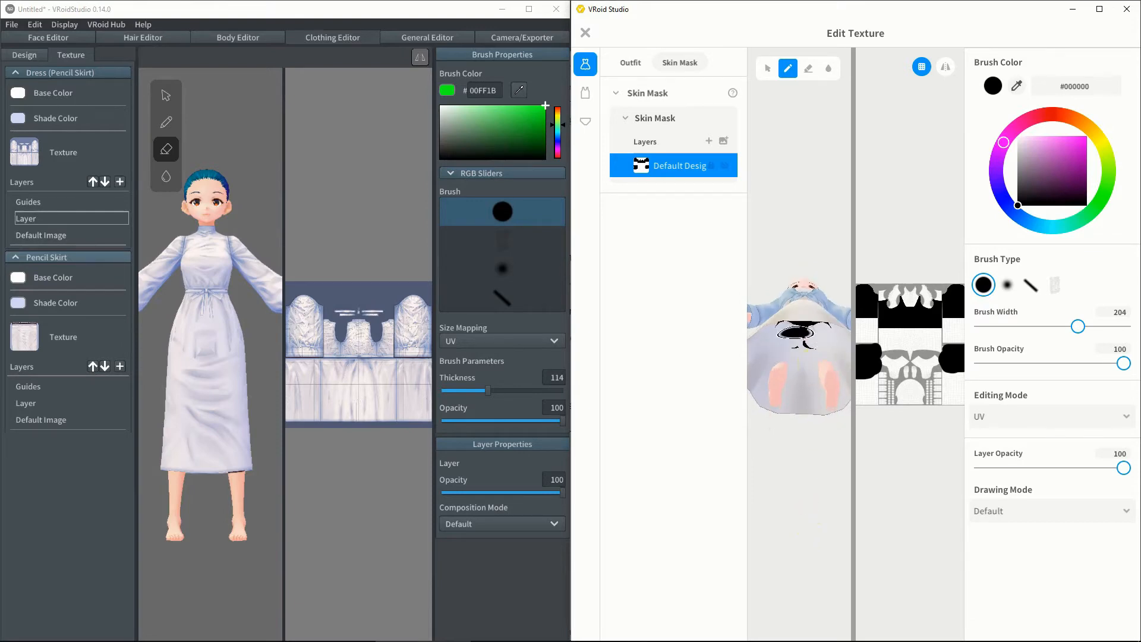
{"action": "right_click_drag", "start_coordinate": [810, 504], "coordinate": [809, 509]}
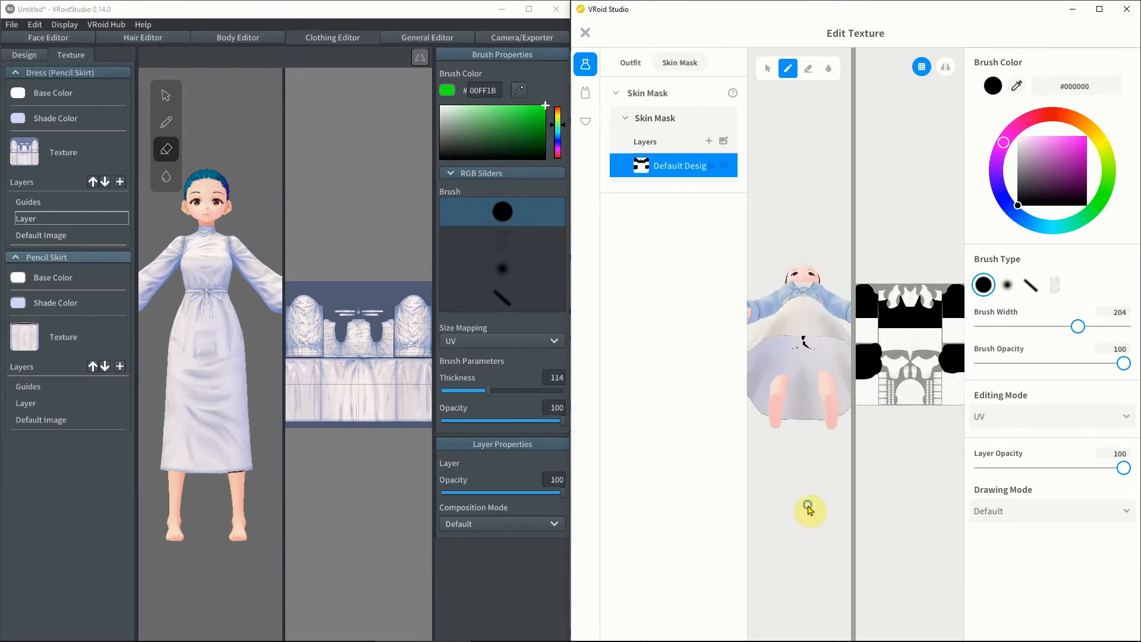
Undo the black skin mask strokes and close the texture editor without saving
{"action": "key", "text": "ctrl+z"}
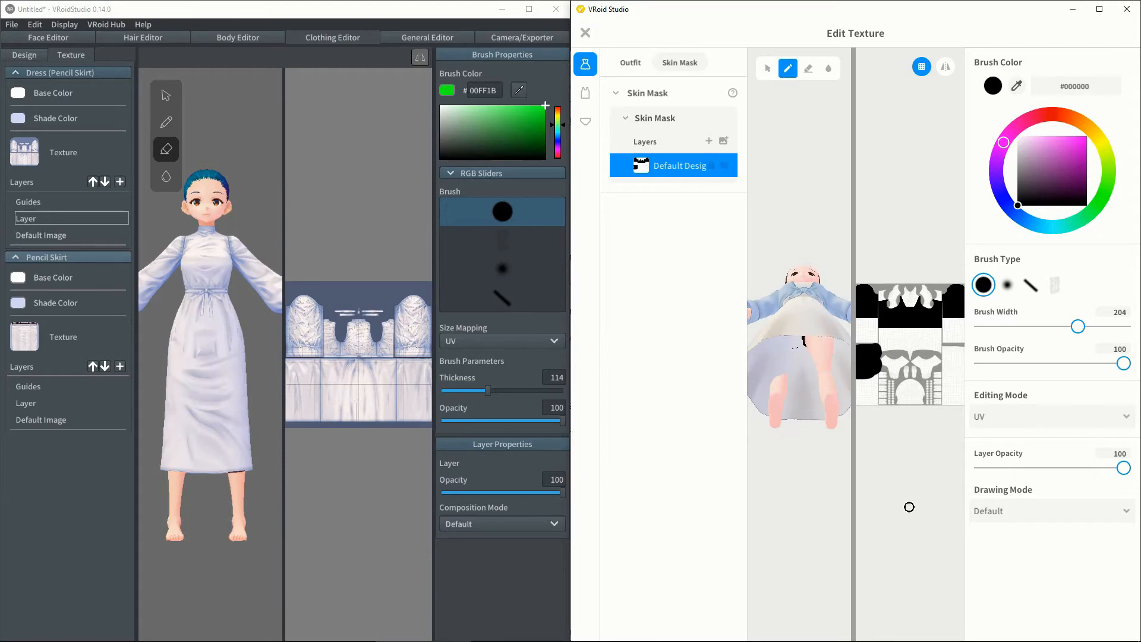
{"action": "key", "text": "ctrl+z"}
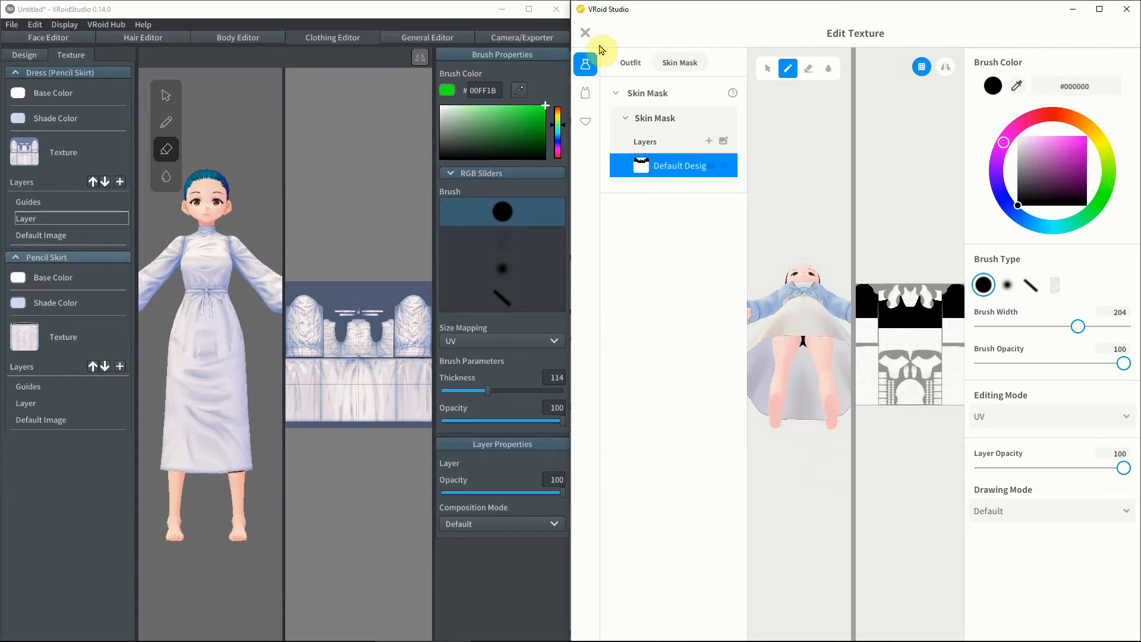
{"action": "left_click", "coordinate": [586, 33]}
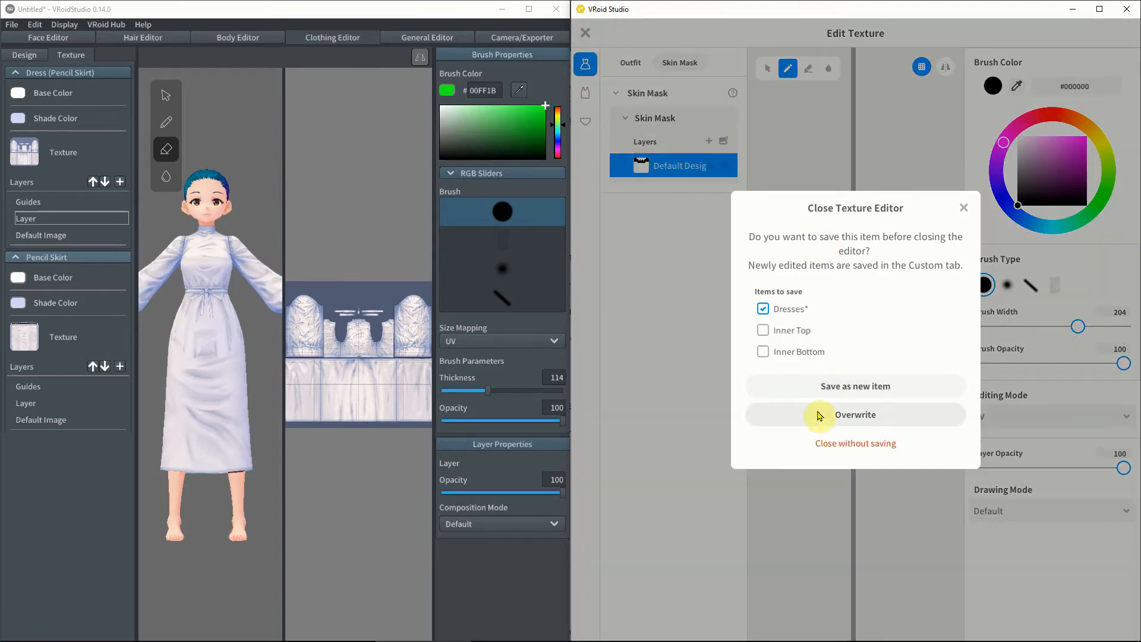
{"action": "left_click", "coordinate": [840, 443]}
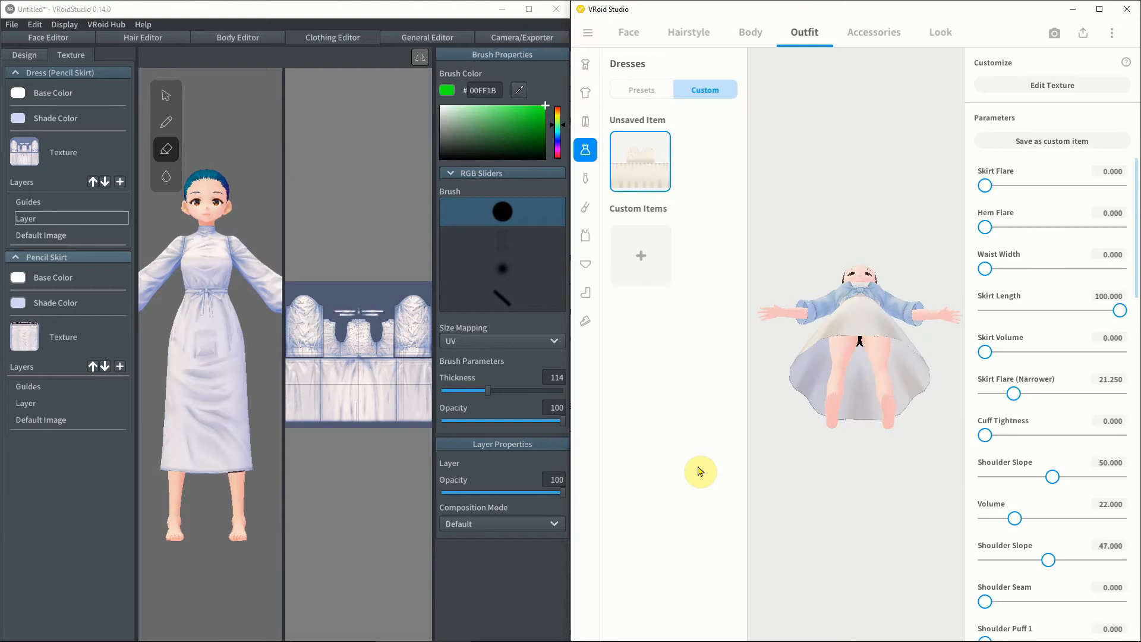
Remove the dress from the newer release's model and face it from the front again
{"action": "left_click", "coordinate": [639, 90]}
{"action": "left_click", "coordinate": [631, 145]}
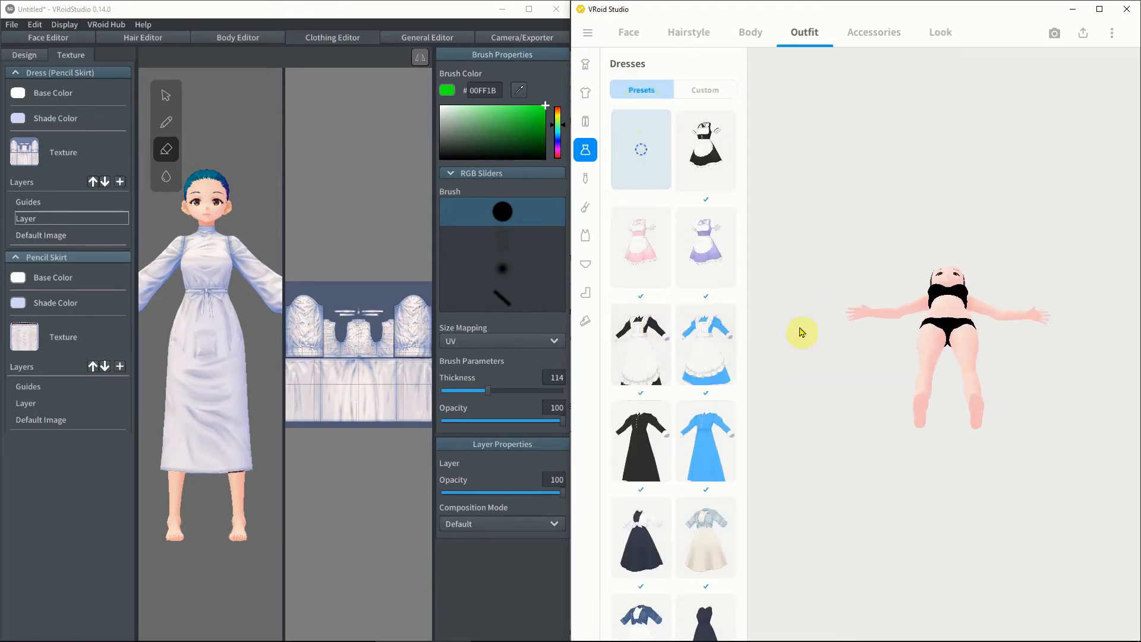
{"action": "middle_click_drag", "start_coordinate": [843, 357], "coordinate": [843, 313]}
{"action": "right_click_drag", "start_coordinate": [848, 329], "coordinate": [849, 373]}
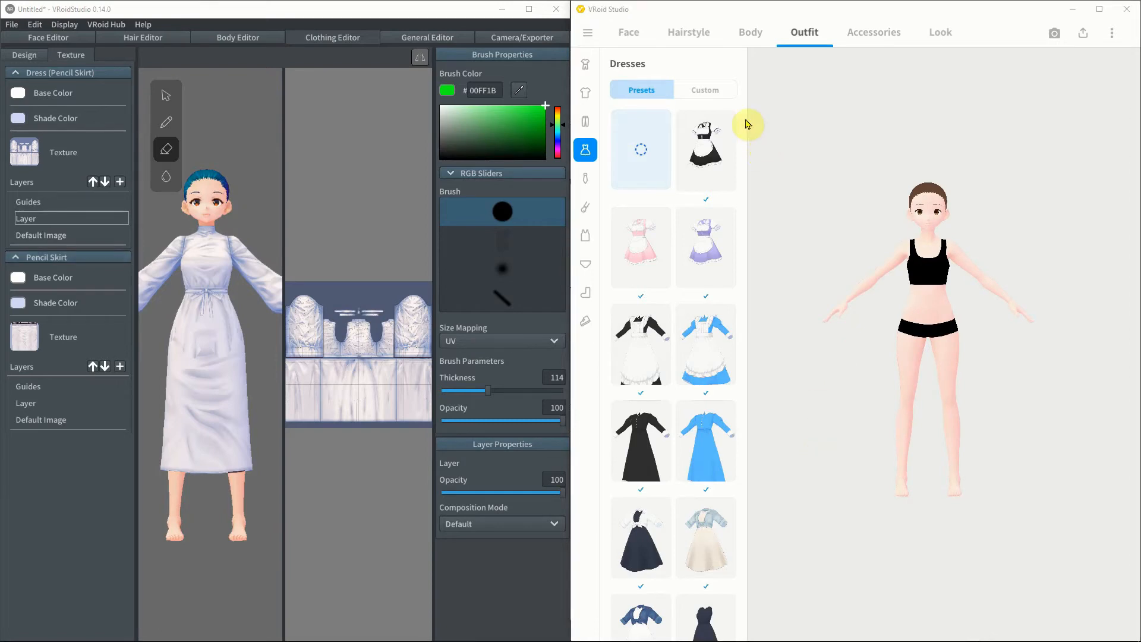
{"action": "left_click", "coordinate": [588, 36]}
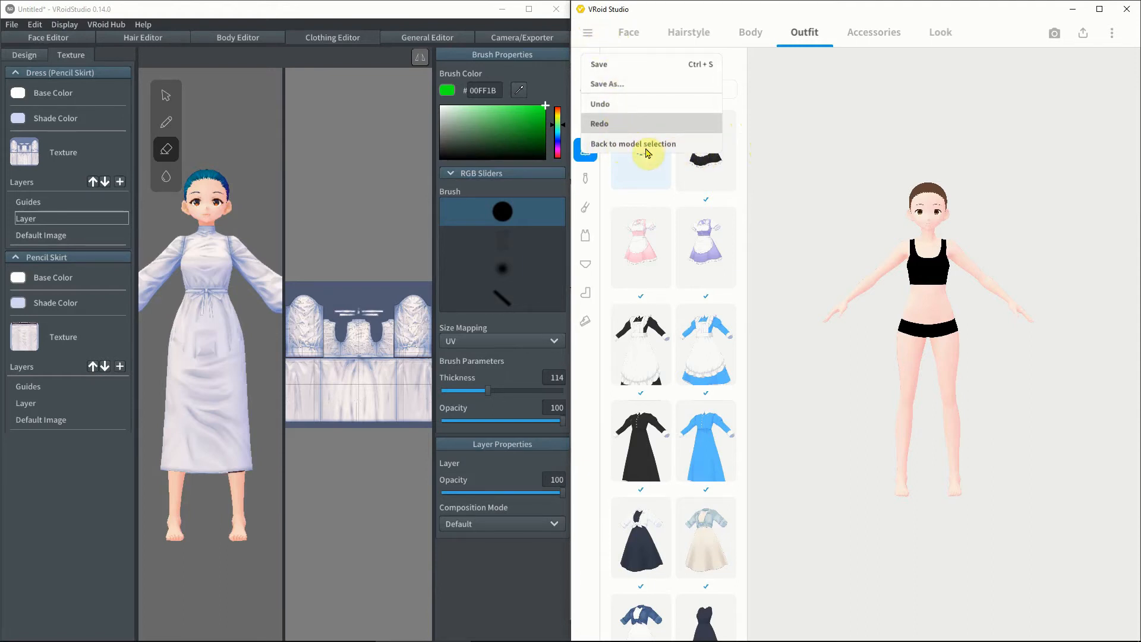
{"action": "left_click", "coordinate": [11, 25]}
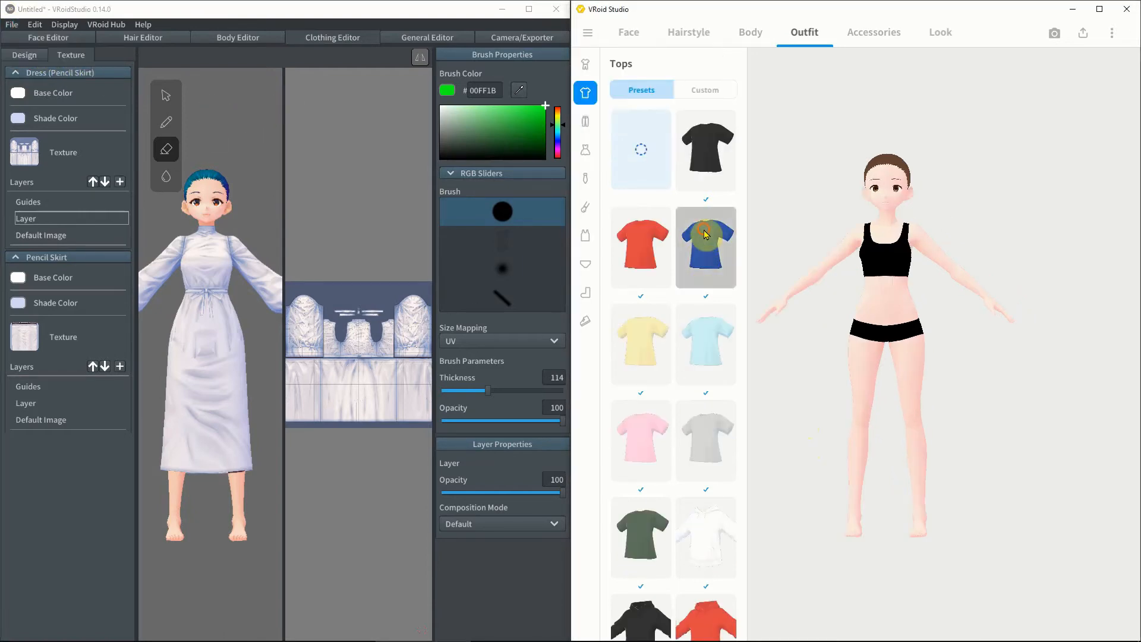
Dress the newer release's model in the blue T-shirt preset from Tops and centre it in view
{"action": "left_click", "coordinate": [704, 238]}
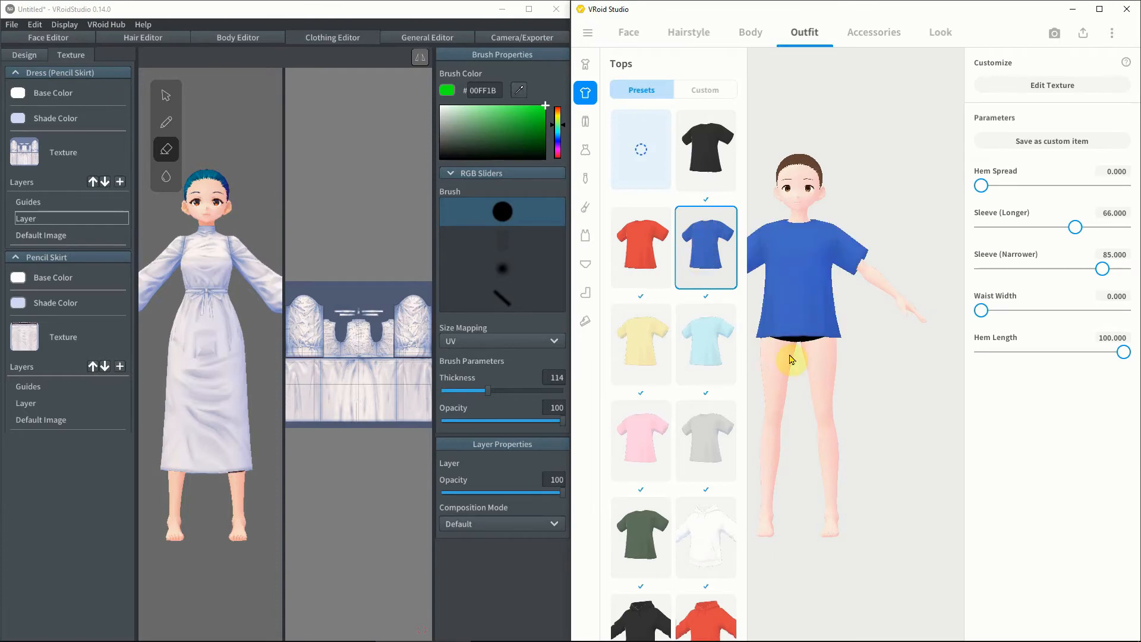
{"action": "left_click_drag", "start_coordinate": [810, 317], "coordinate": [857, 291]}
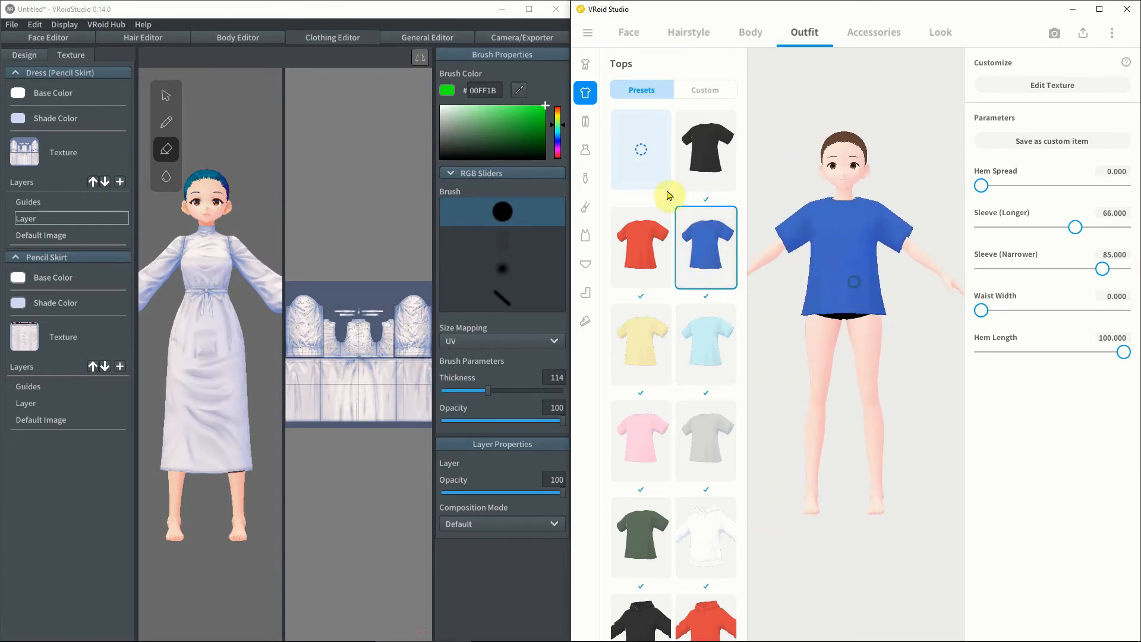
Dress the newer release's model in the tan pants preset from Bottoms and open the outfit's texture for editing
{"action": "left_click", "coordinate": [586, 121]}
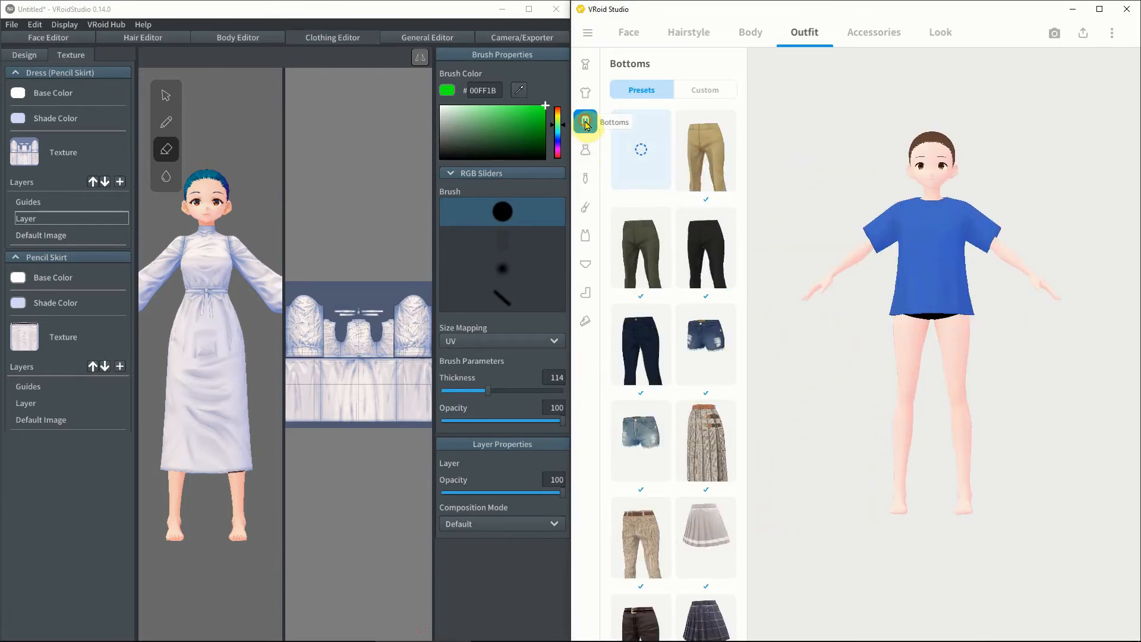
{"action": "left_click", "coordinate": [701, 142]}
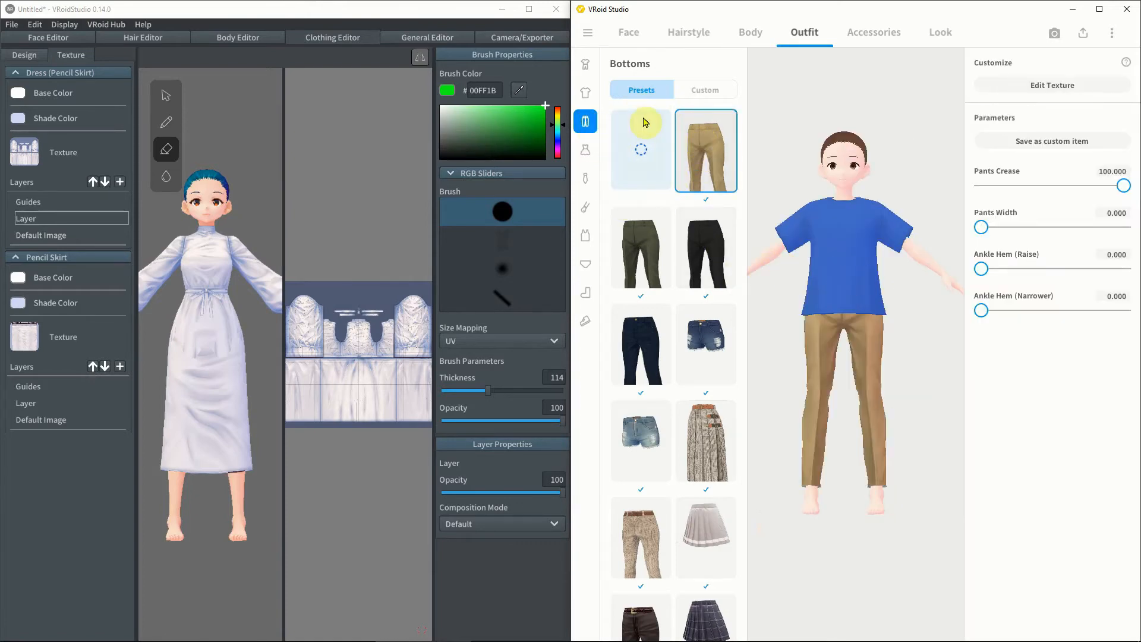
{"action": "left_click", "coordinate": [1031, 87]}
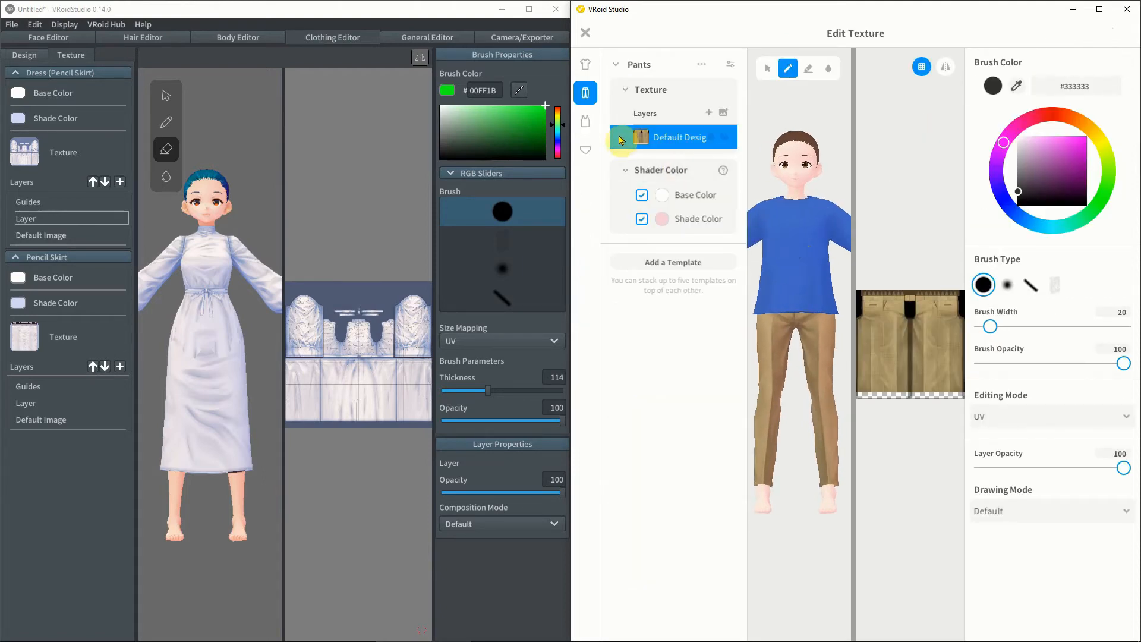
Stack the Mini T-Shirt template on the blue T-shirt in Tops, inspect the overlap and remove the template again
{"action": "left_click", "coordinate": [584, 65]}
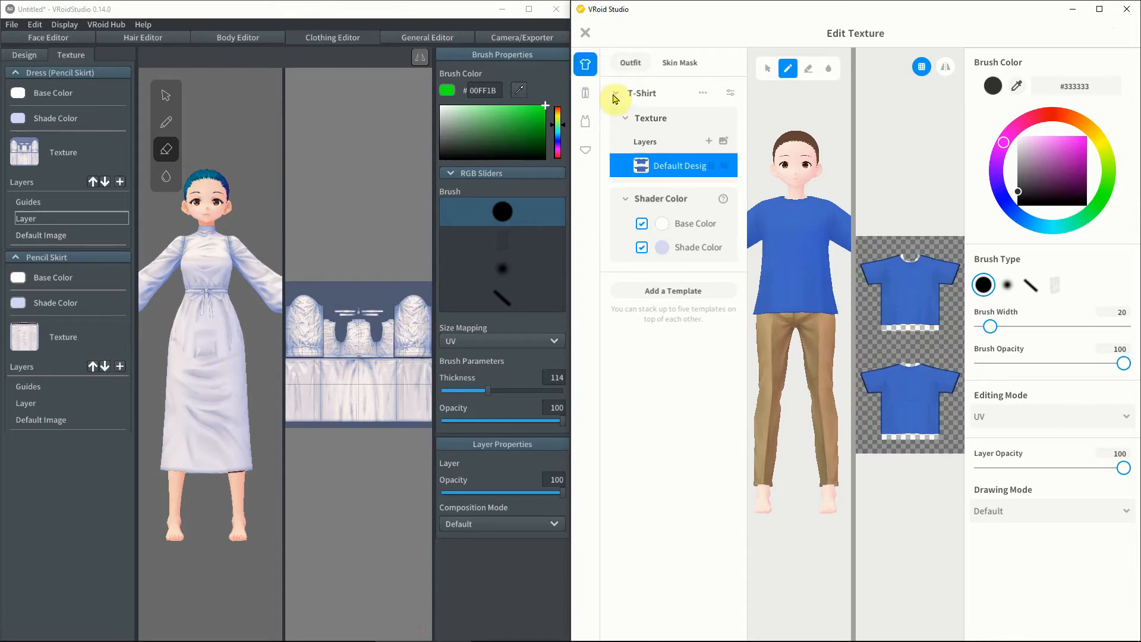
{"action": "left_click", "coordinate": [671, 291]}
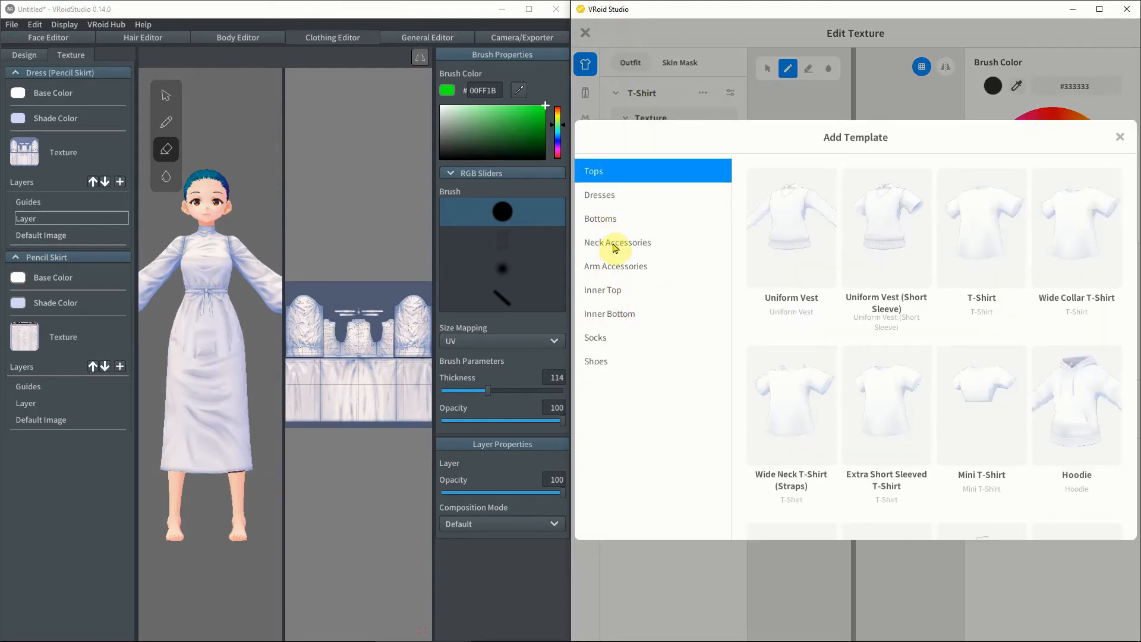
{"action": "left_click", "coordinate": [963, 394]}
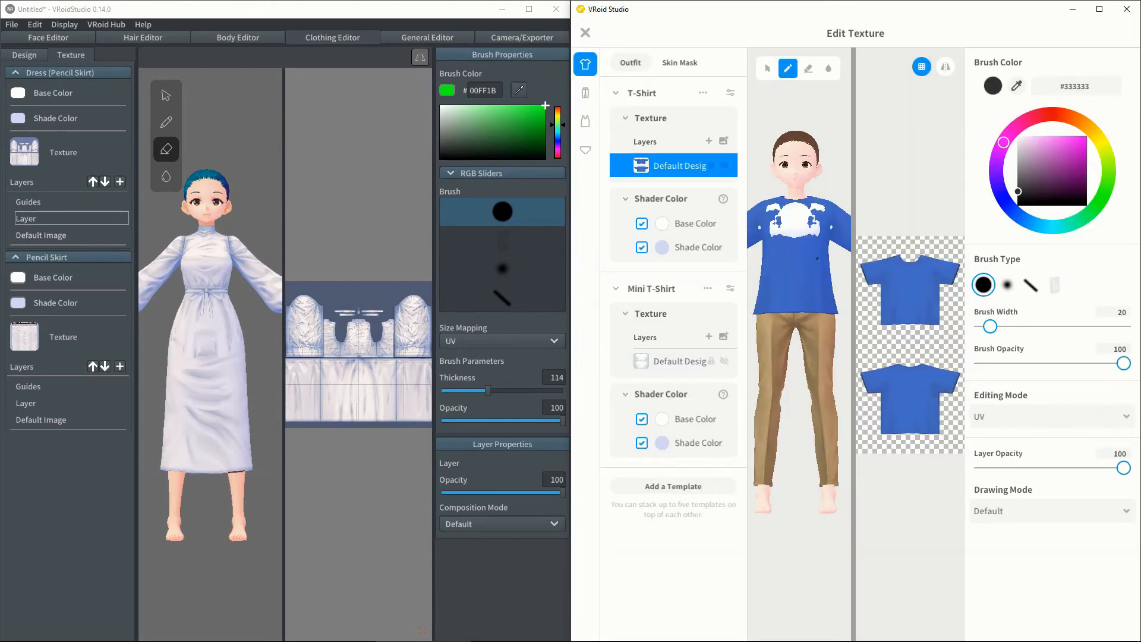
{"action": "mouse_move", "coordinate": [828, 297]}
{"action": "right_mouse_down"}
{"action": "mouse_move", "coordinate": [781, 288]}
{"action": "mouse_move", "coordinate": [818, 286]}
{"action": "right_mouse_up"}
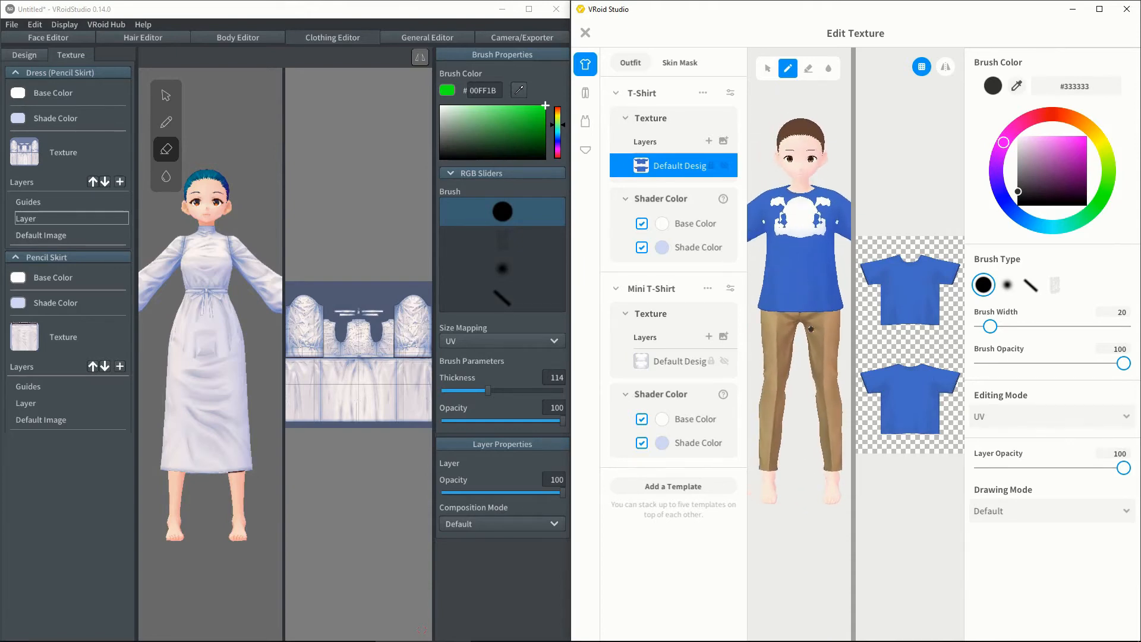
{"action": "left_click", "coordinate": [682, 357]}
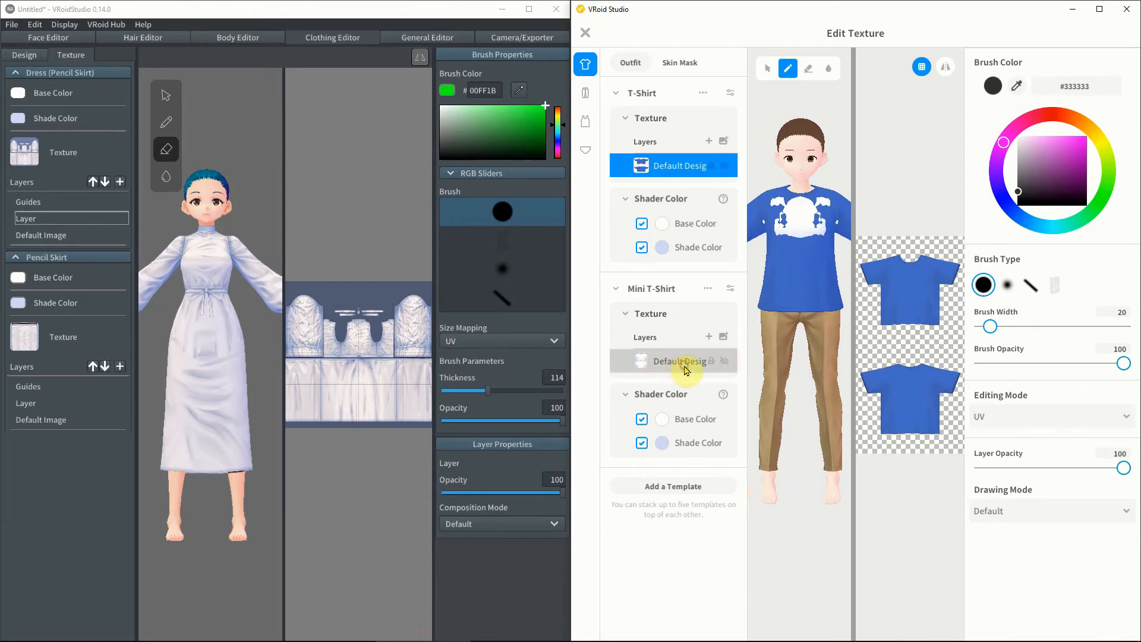
{"action": "left_click", "coordinate": [685, 363]}
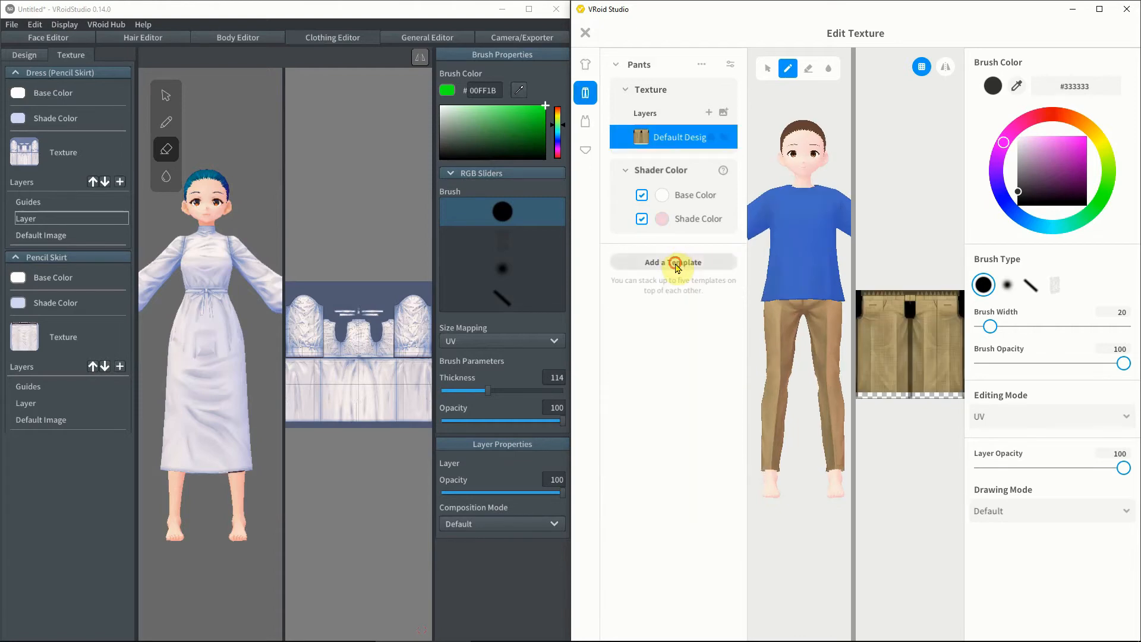
Stack the Pleated Skirt template from Bottoms on top of the tan pants
{"action": "left_click", "coordinate": [675, 265]}
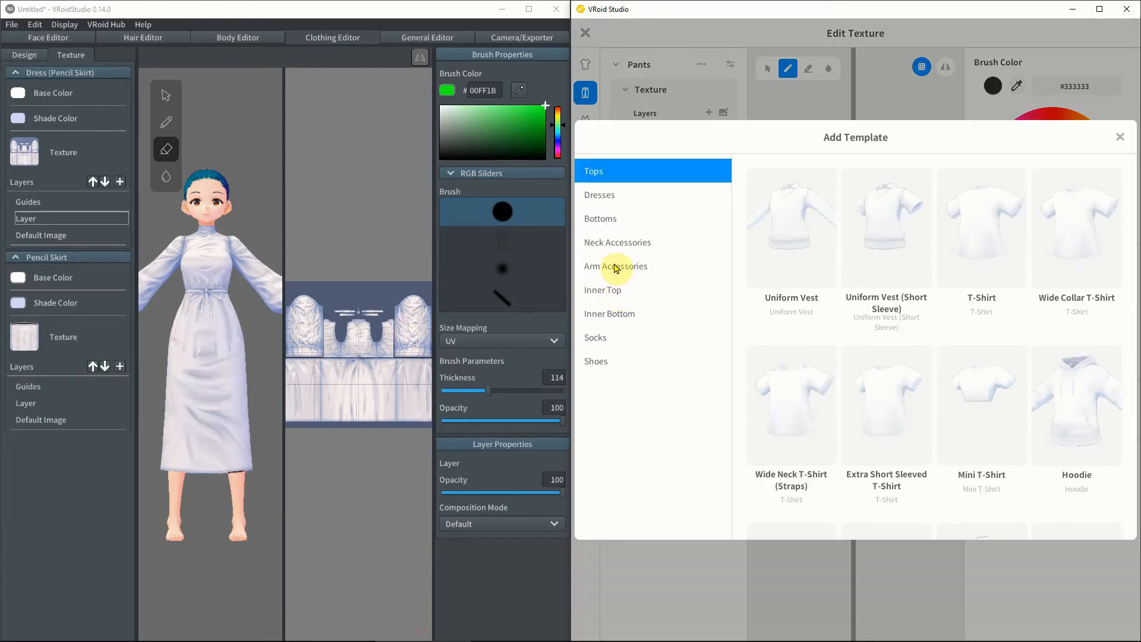
{"action": "left_click", "coordinate": [608, 223]}
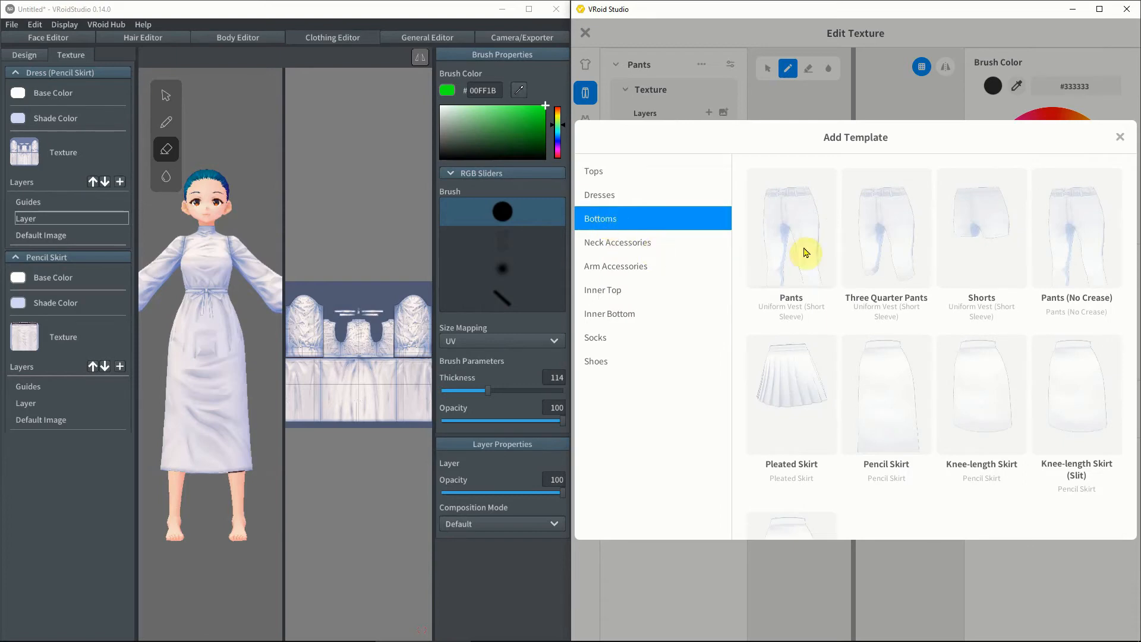
{"action": "left_click", "coordinate": [803, 372]}
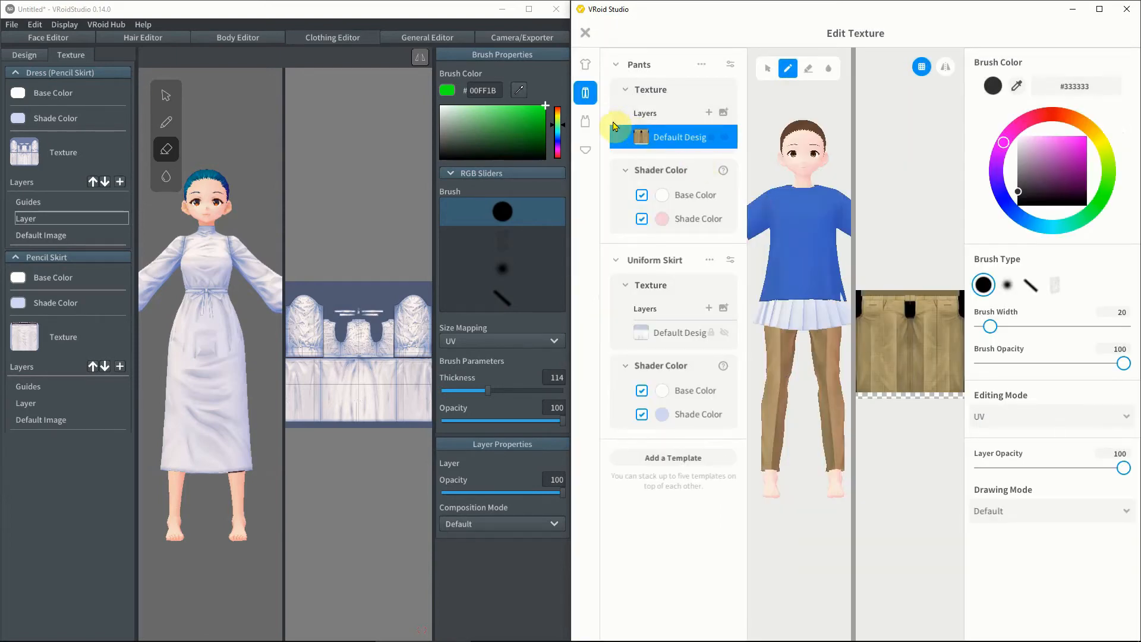
Delete the T-shirt's default design layer and inspect the stacked pants and skirt from the side
{"action": "left_click", "coordinate": [585, 64]}
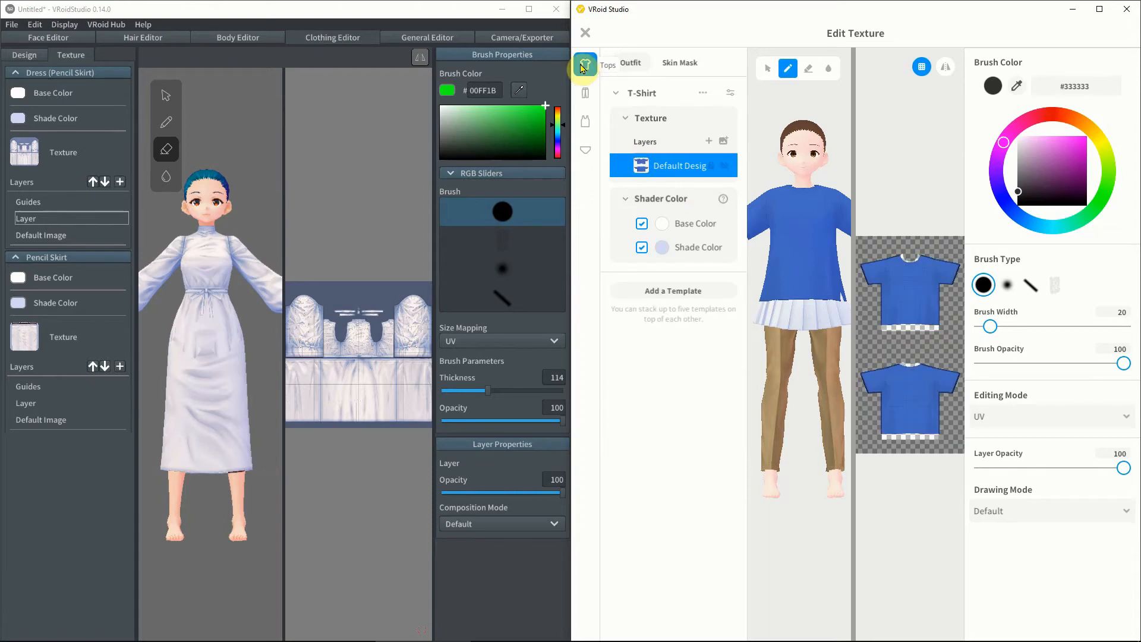
{"action": "right_click", "coordinate": [680, 169]}
{"action": "left_click", "coordinate": [709, 136]}
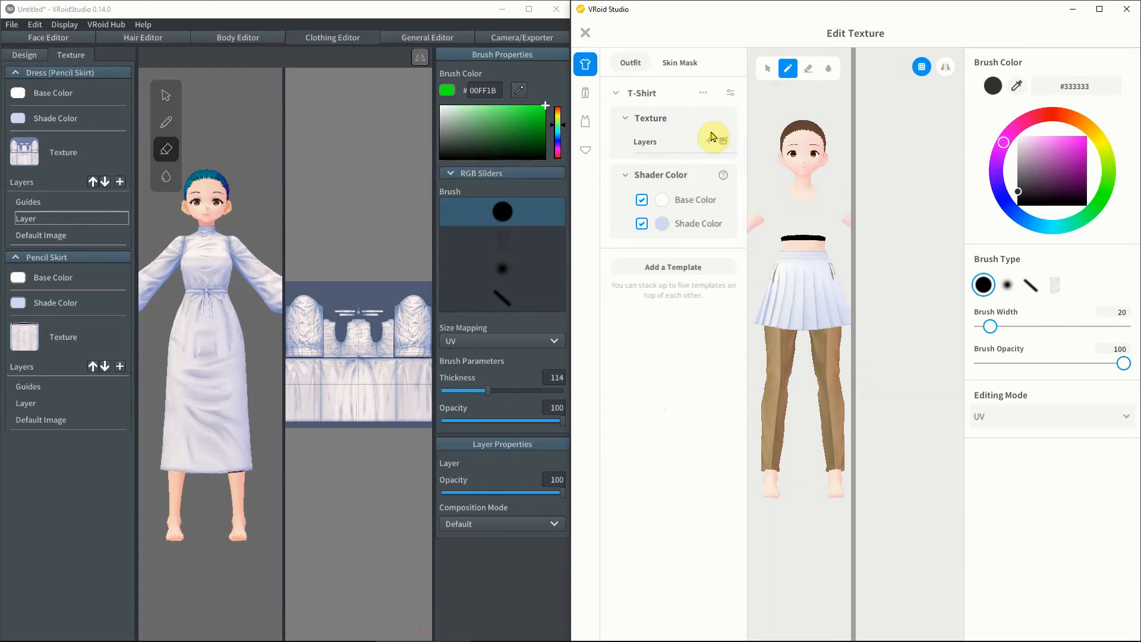
{"action": "left_click", "coordinate": [586, 101]}
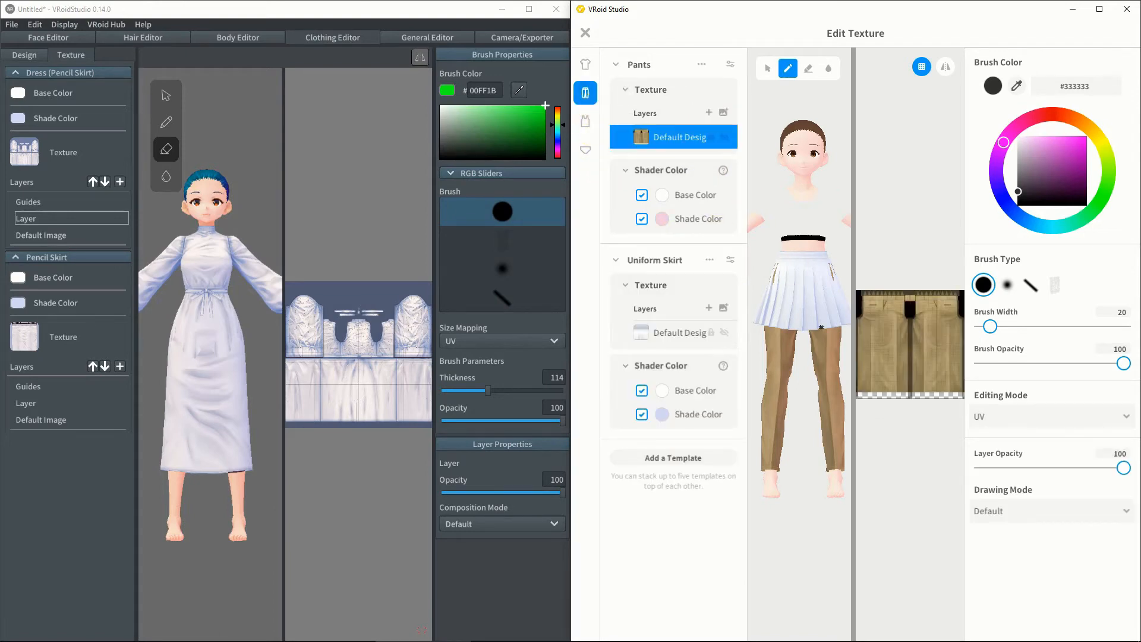
{"action": "right_click_drag", "start_coordinate": [821, 327], "coordinate": [810, 375]}
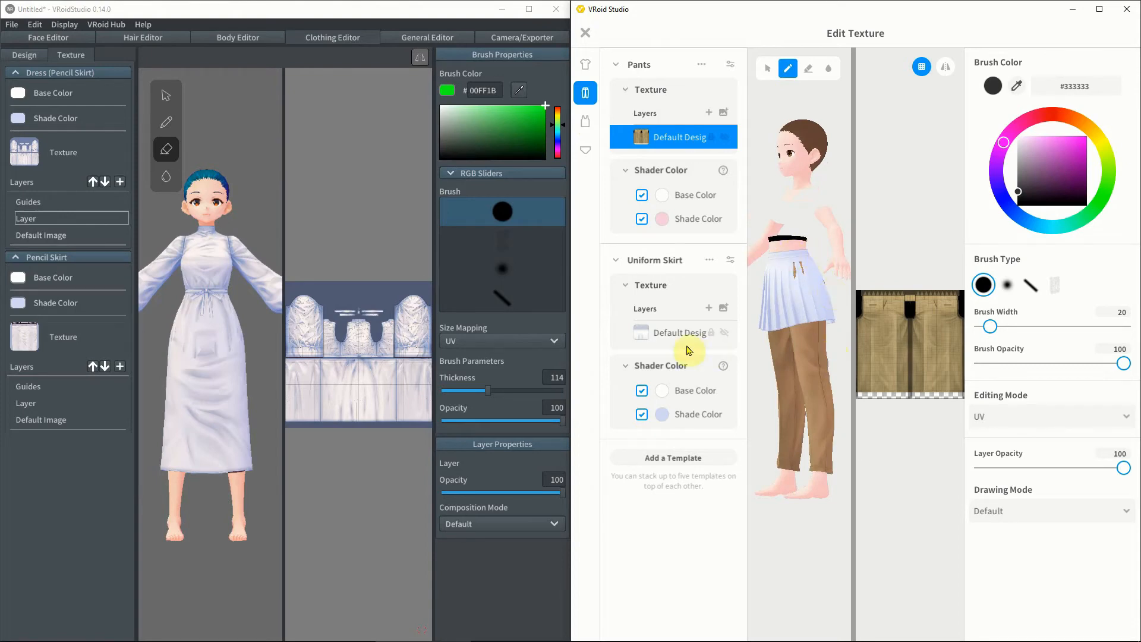
Set the Uniform Skirt's parameters to Wider 64.583, Shorter 30.417 and Longer 79.583
{"action": "left_click", "coordinate": [672, 337]}
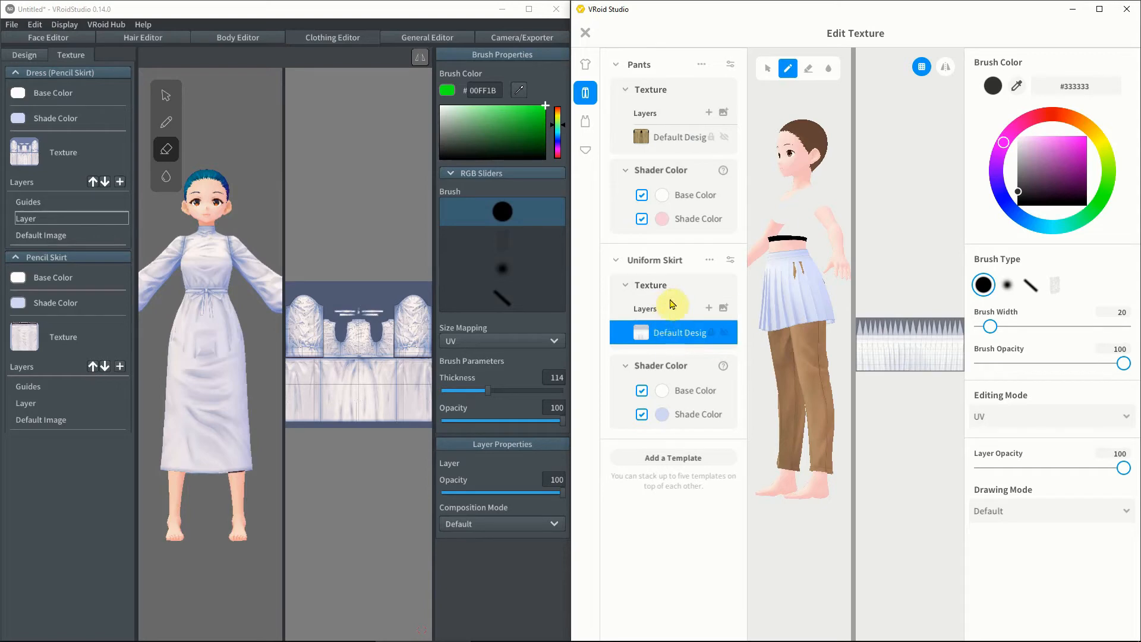
{"action": "left_click", "coordinate": [668, 264]}
{"action": "left_click", "coordinate": [715, 261]}
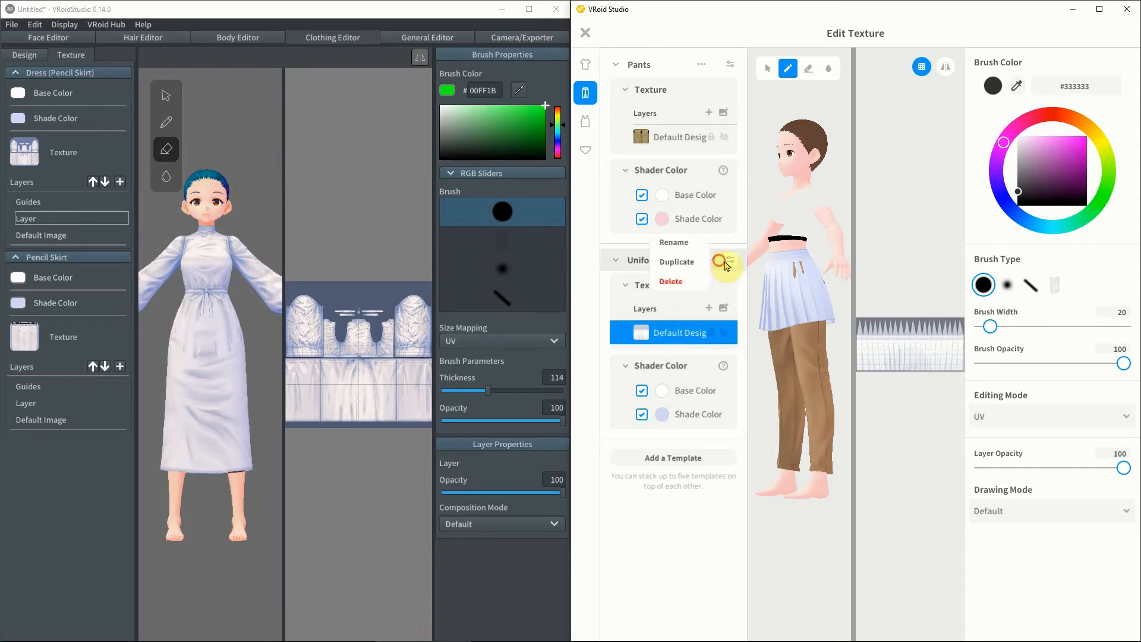
{"action": "left_click", "coordinate": [731, 261]}
{"action": "left_click", "coordinate": [731, 262]}
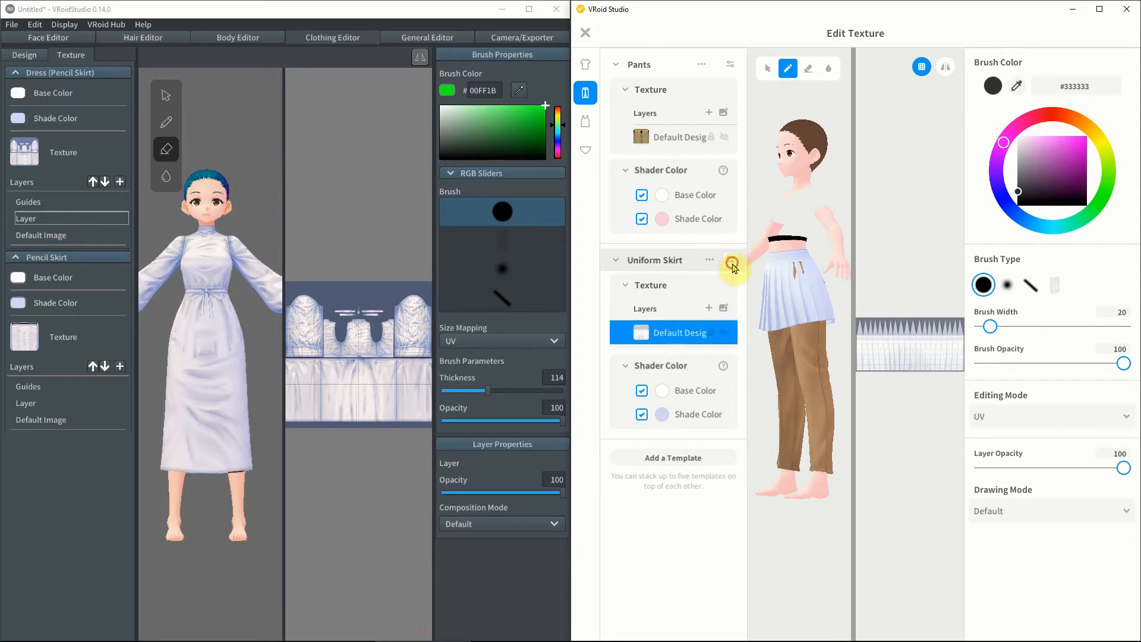
{"action": "left_click_drag", "start_coordinate": [981, 138], "coordinate": [1122, 153]}
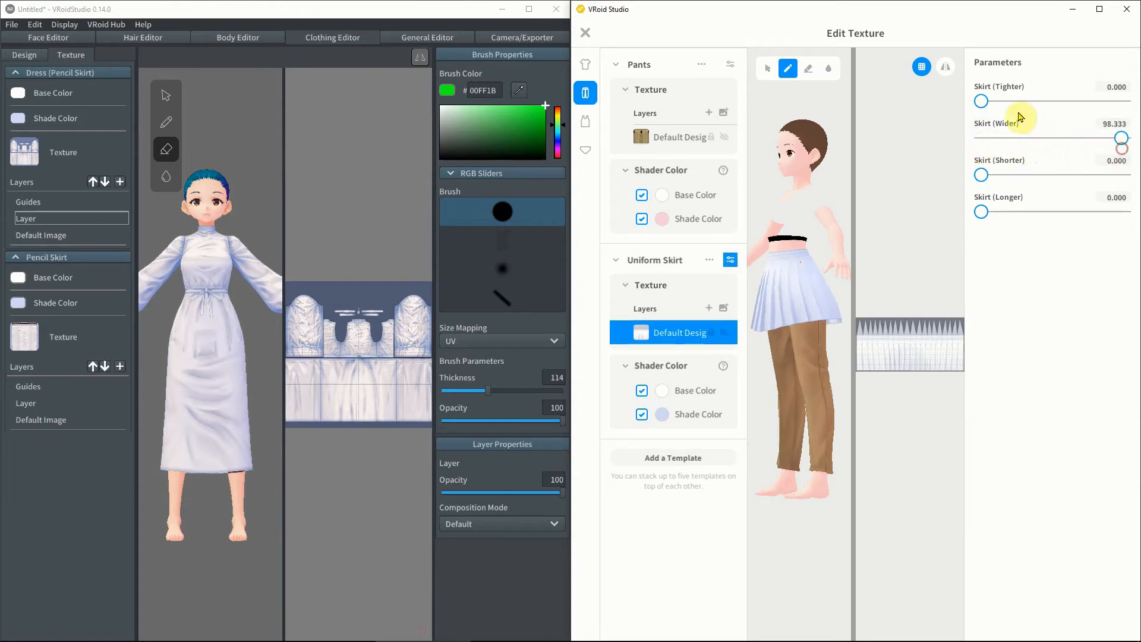
{"action": "mouse_move", "coordinate": [981, 103]}
{"action": "left_mouse_down"}
{"action": "mouse_move", "coordinate": [1018, 110]}
{"action": "mouse_move", "coordinate": [963, 101]}
{"action": "left_mouse_up"}
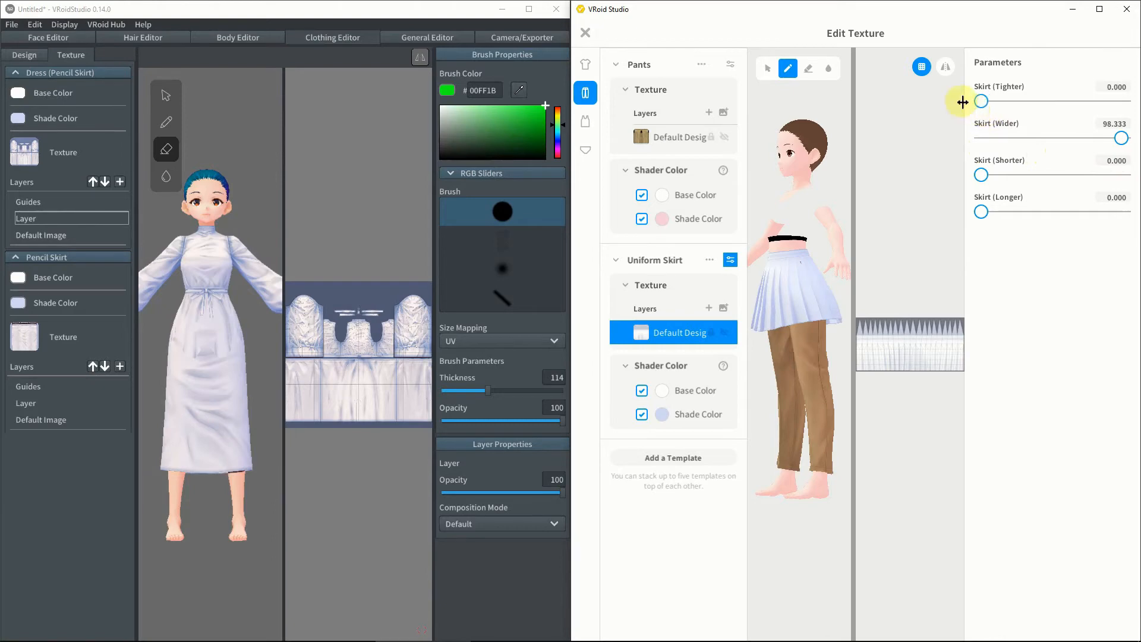
{"action": "left_click_drag", "start_coordinate": [982, 213], "coordinate": [1095, 212]}
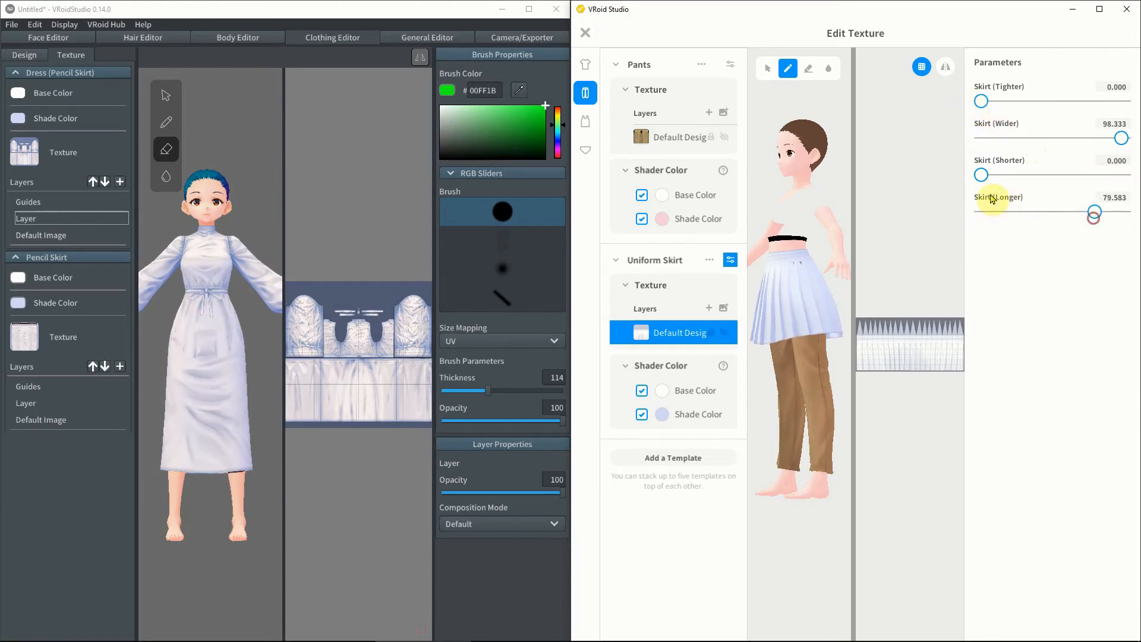
{"action": "left_click_drag", "start_coordinate": [982, 174], "coordinate": [1025, 178]}
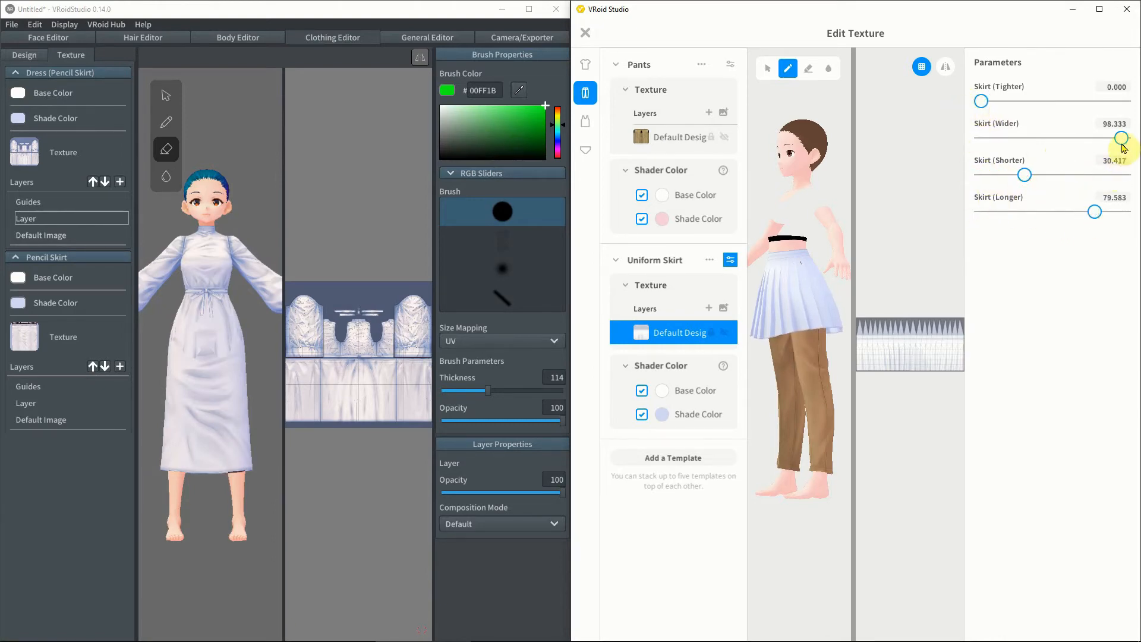
{"action": "left_click_drag", "start_coordinate": [1121, 138], "coordinate": [1072, 139]}
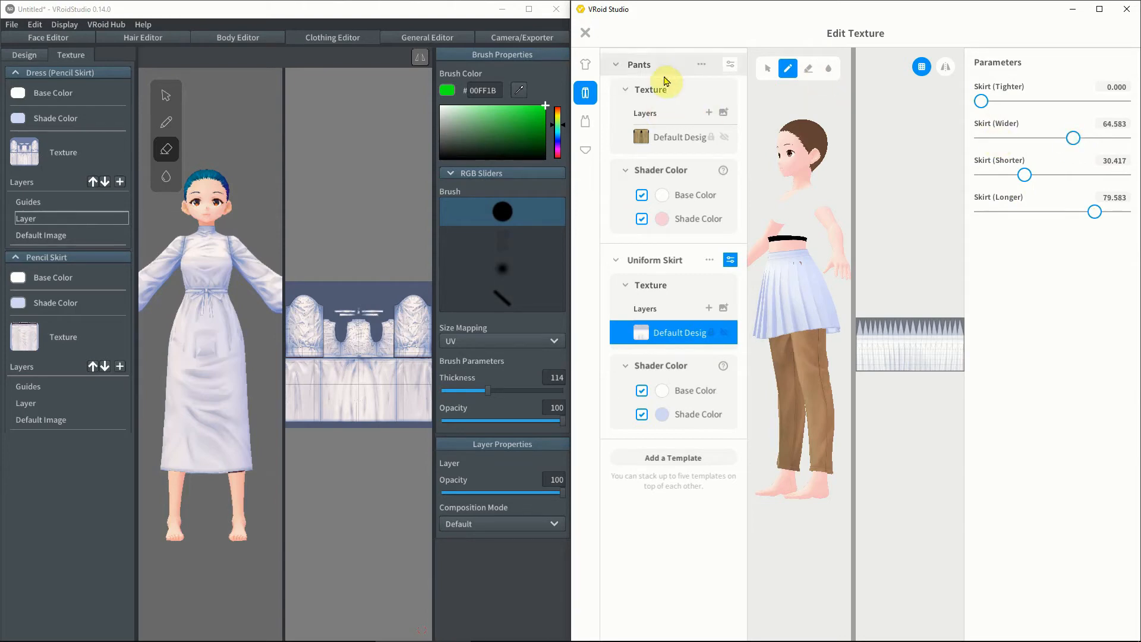
Try Pants Width at 100 on the tan pants, set Pants Crease to 0 and return Pants Width to 0
{"action": "left_click", "coordinate": [666, 141]}
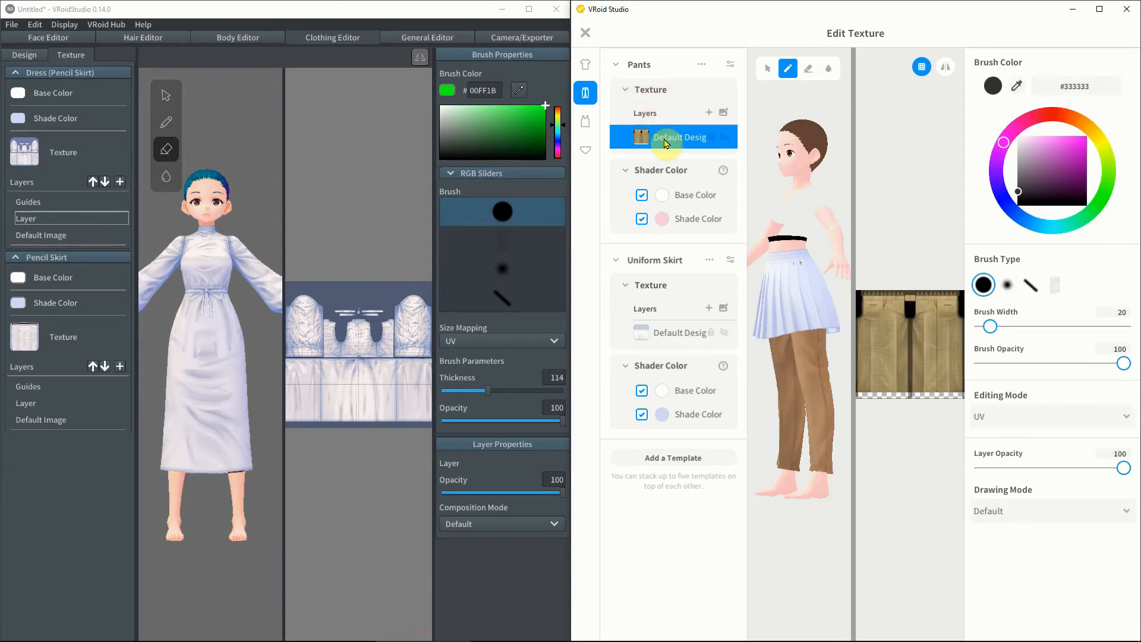
{"action": "left_click", "coordinate": [732, 66]}
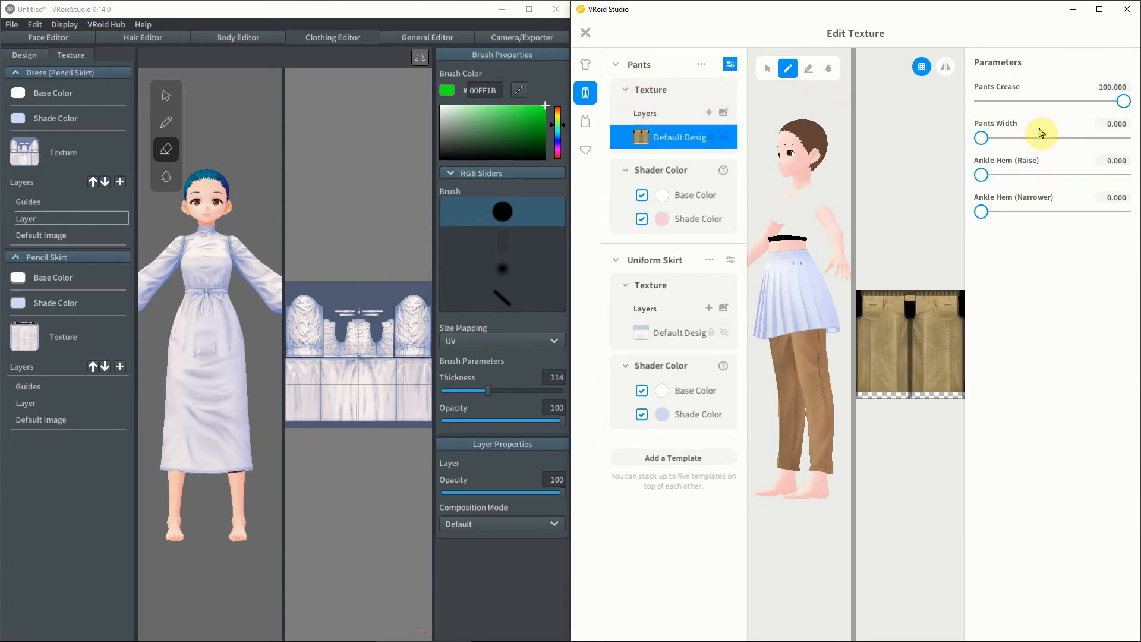
{"action": "left_click_drag", "start_coordinate": [983, 140], "coordinate": [1135, 153]}
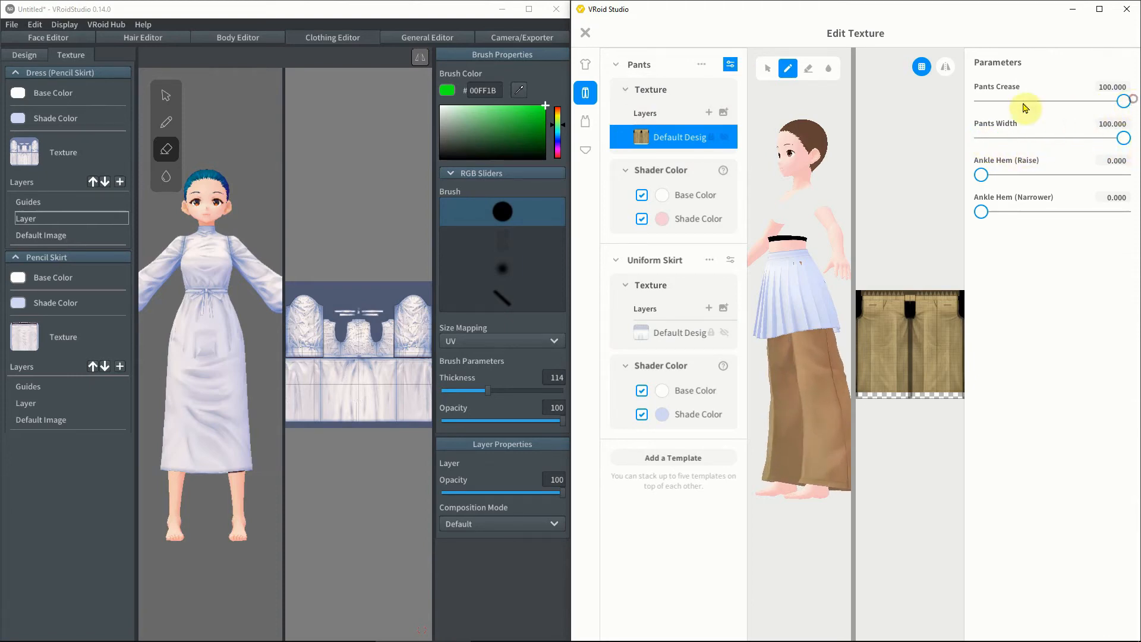
{"action": "left_click_drag", "start_coordinate": [1004, 102], "coordinate": [977, 102]}
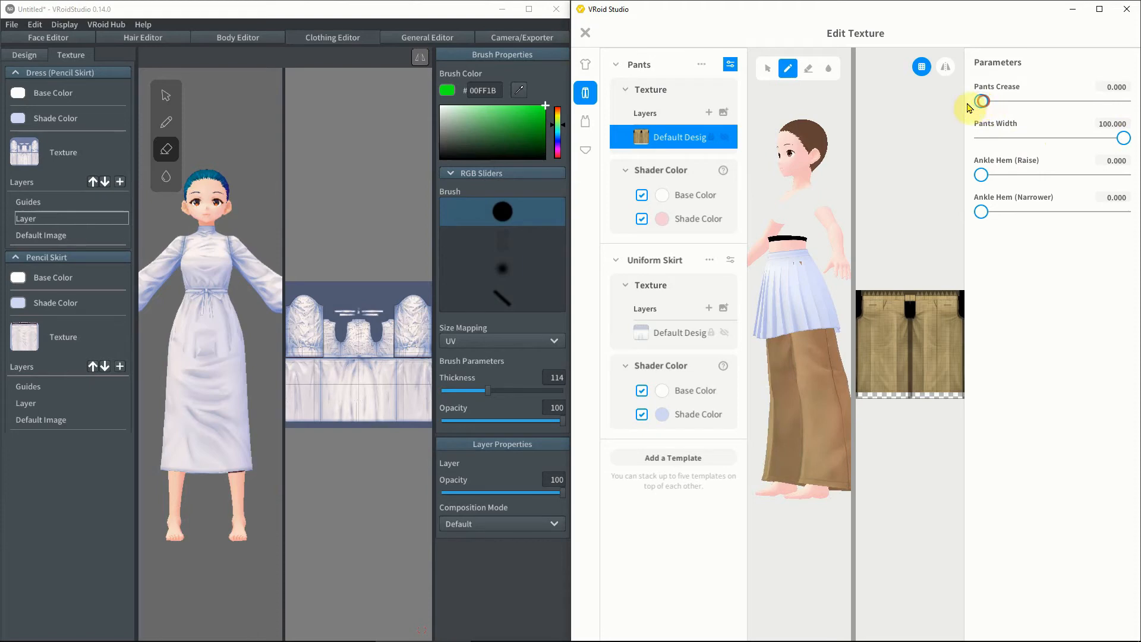
{"action": "left_click_drag", "start_coordinate": [1123, 138], "coordinate": [979, 138]}
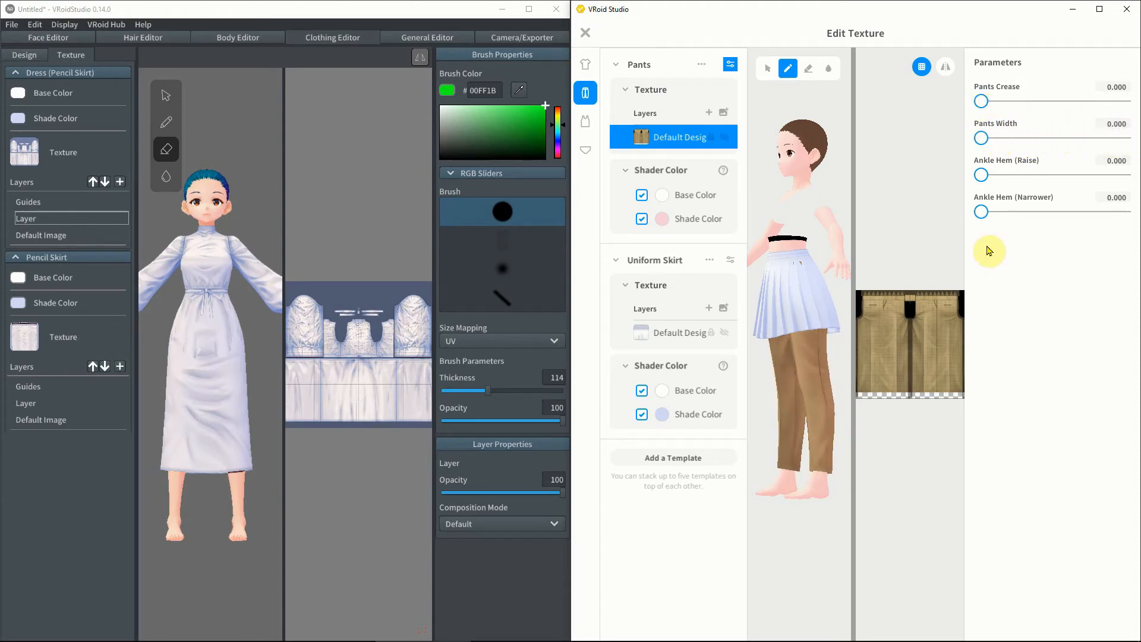
Erase the waist area of the pants' default design layer on the flat texture
{"action": "left_click", "coordinate": [808, 69]}
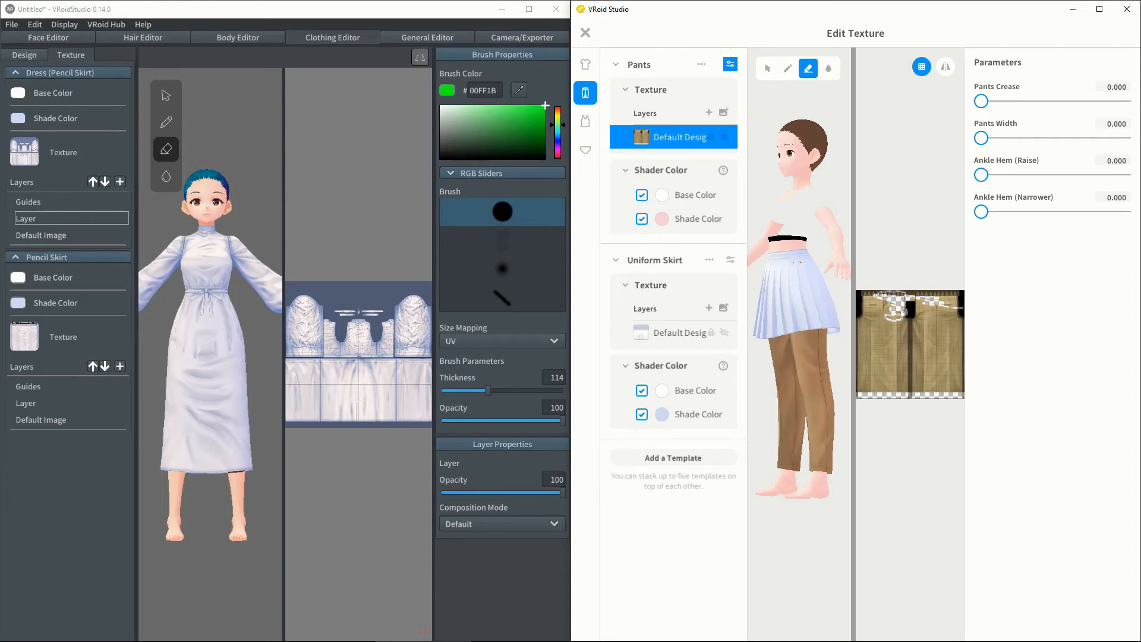
{"action": "left_click_drag", "start_coordinate": [955, 300], "coordinate": [960, 299]}
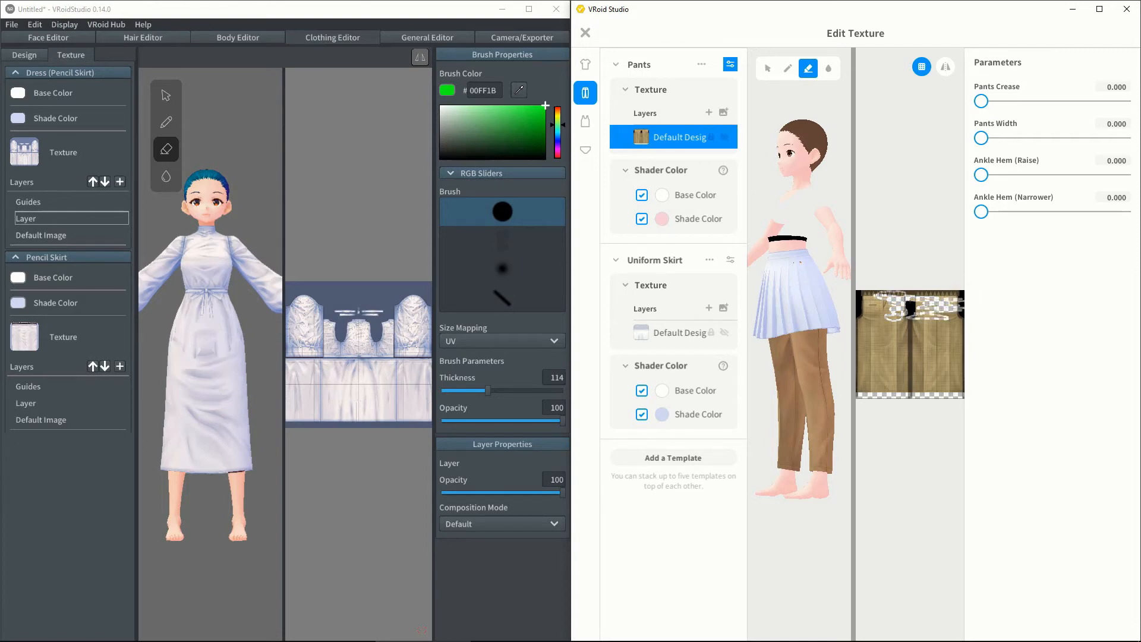
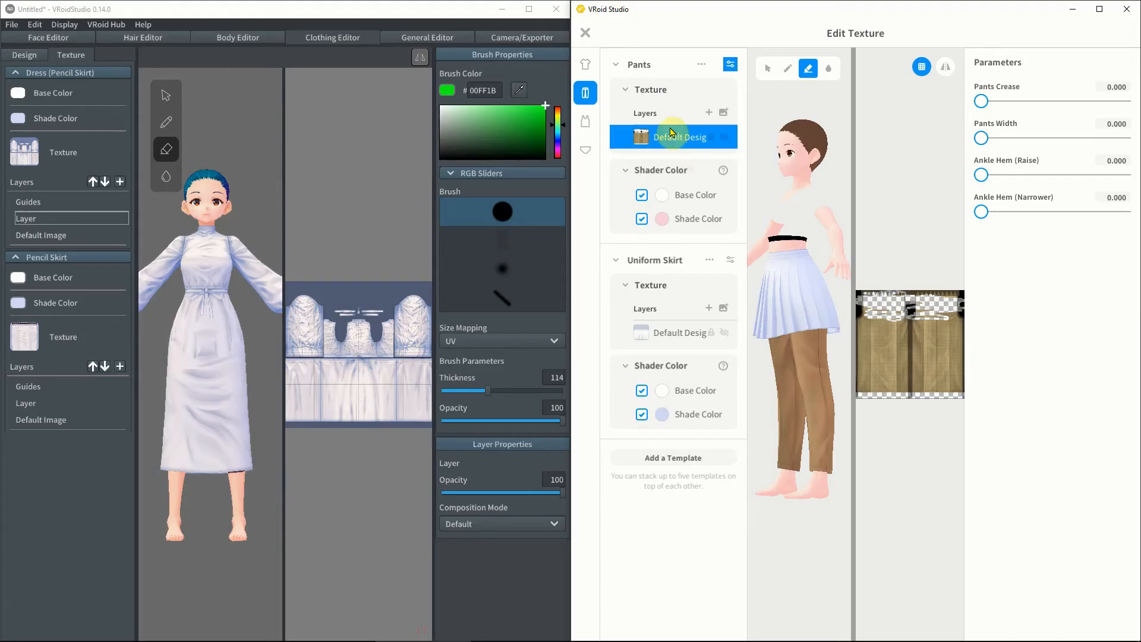
Close the texture editor without saving and show the Whole Sets outfits
{"action": "left_click", "coordinate": [585, 33]}
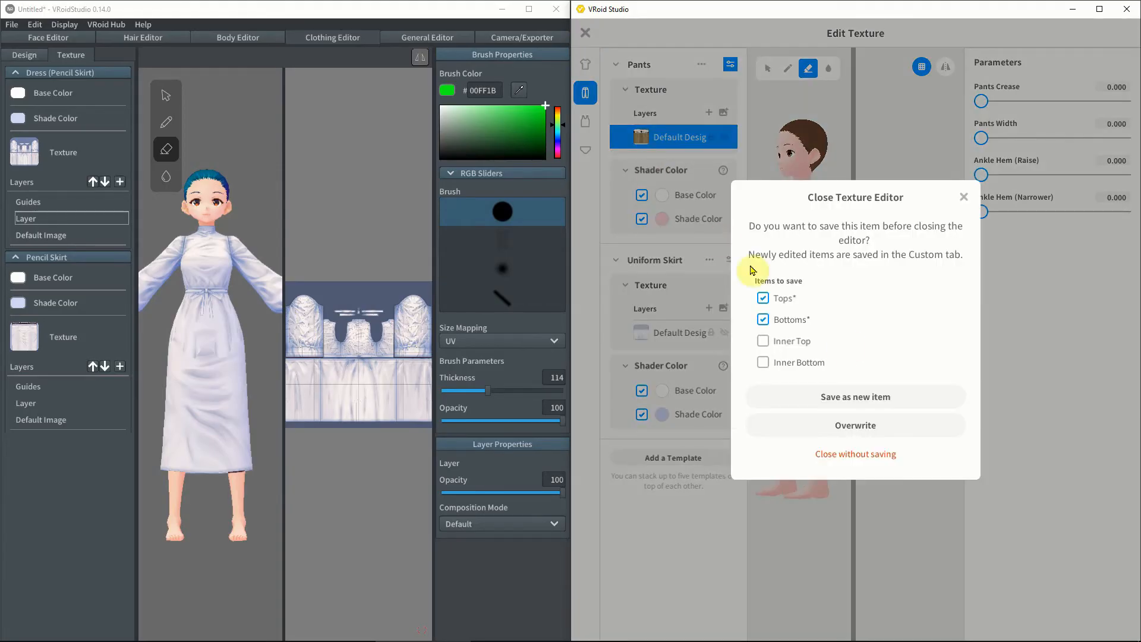
{"action": "left_click", "coordinate": [854, 459]}
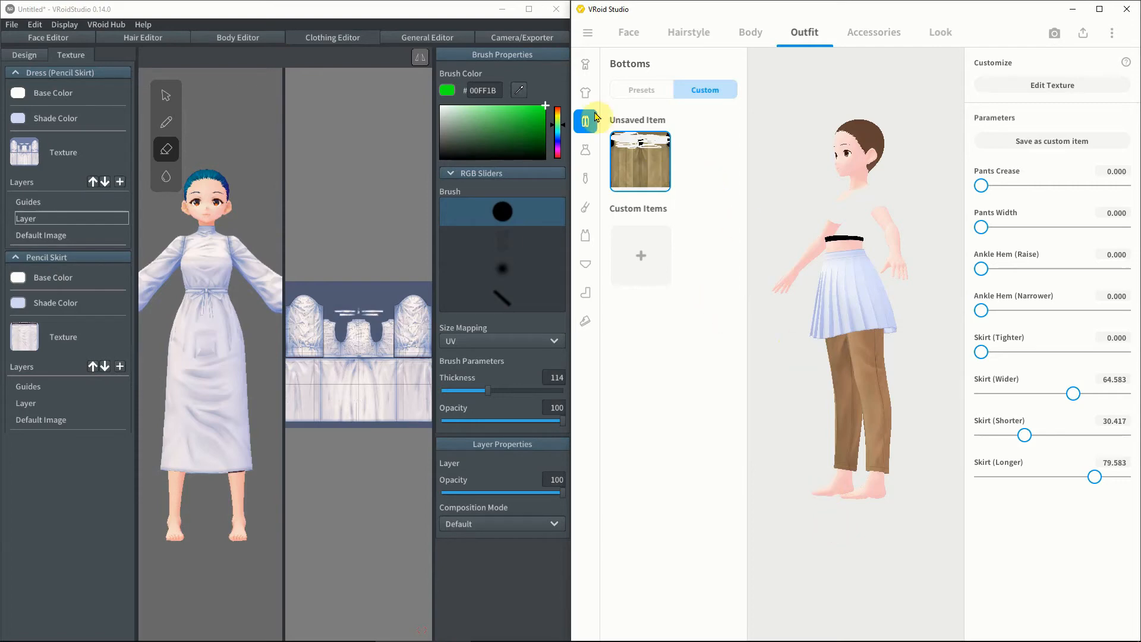
{"action": "left_click", "coordinate": [585, 64]}
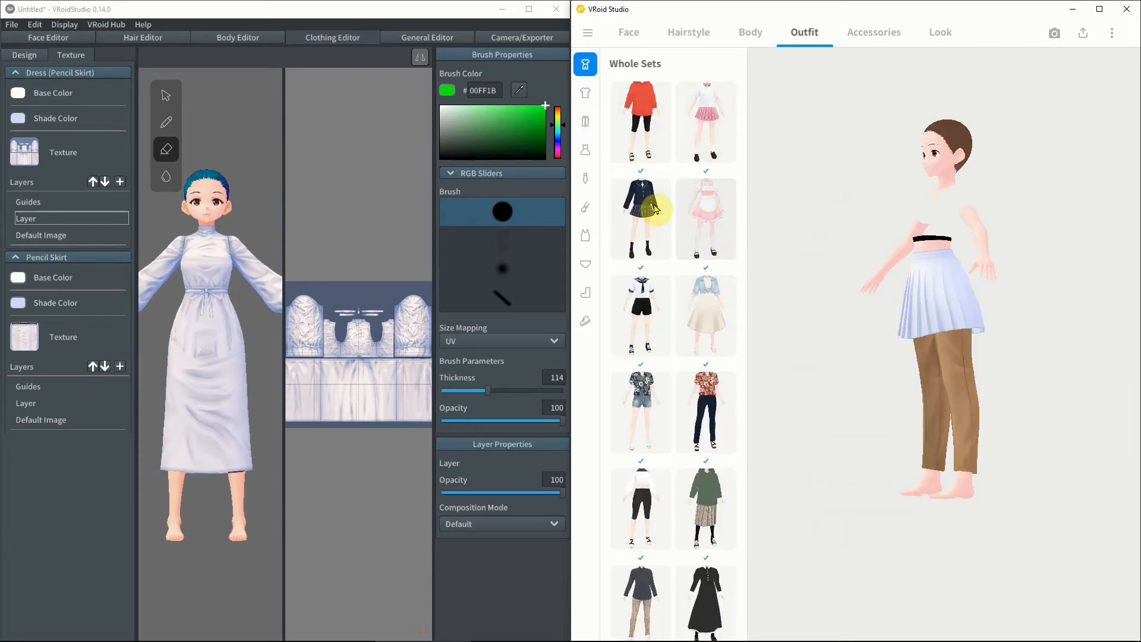
Apply the whole set with the tied blue shirt and long cream skirt, and view the model from the front
{"action": "left_click", "coordinate": [720, 326]}
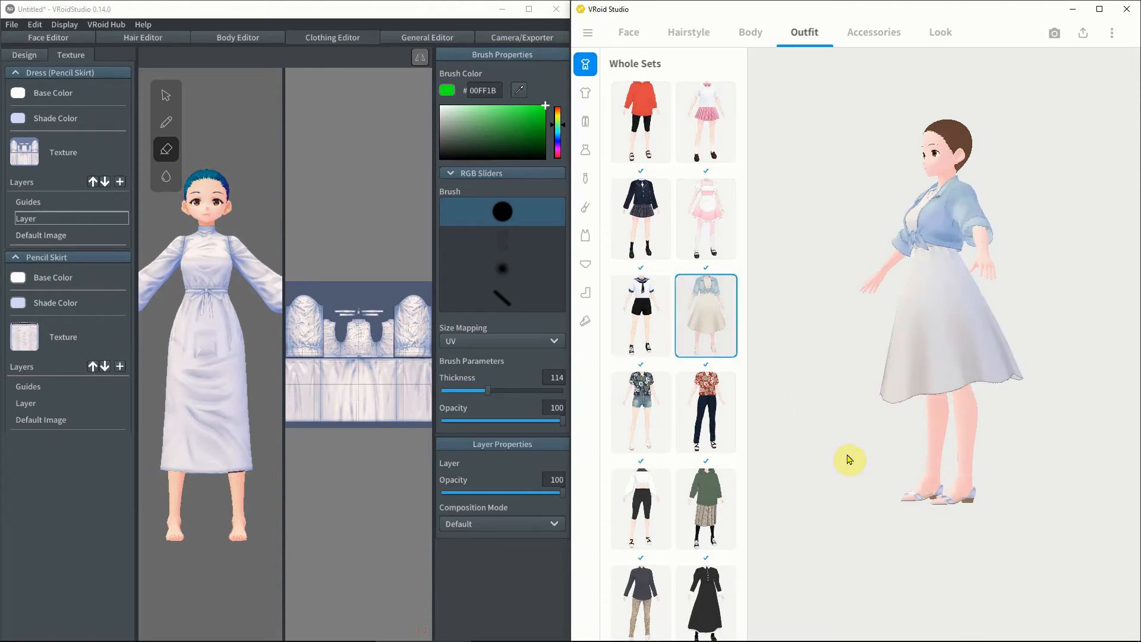
{"action": "left_click_drag", "start_coordinate": [867, 479], "coordinate": [925, 473]}
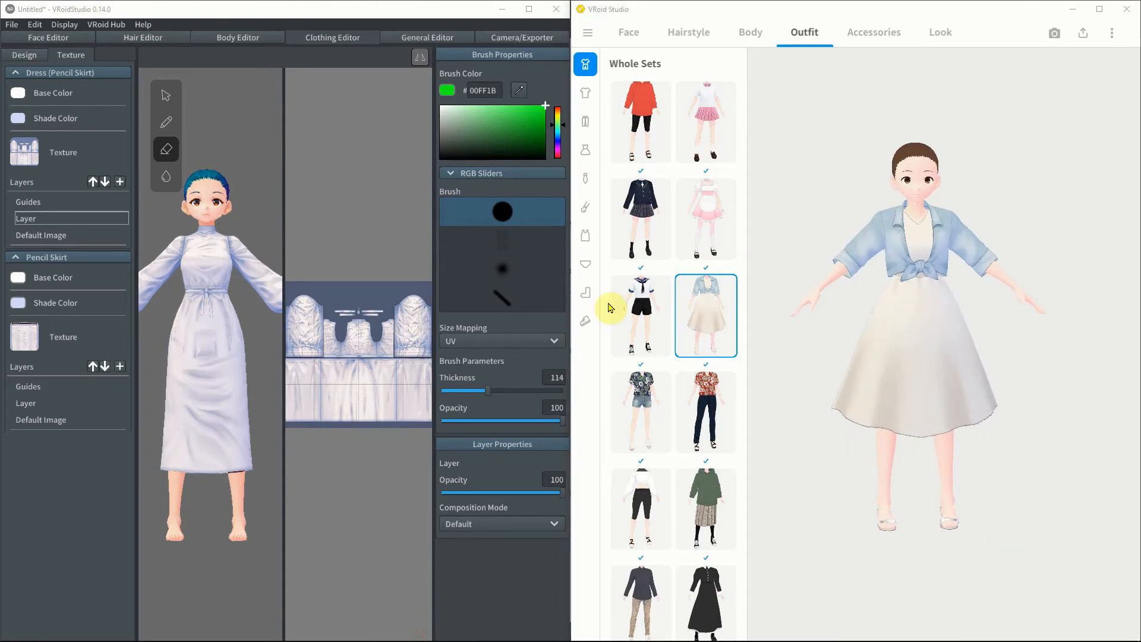
Try the black ankle socks and the sheer white tights presets on the model, and reset the socks to none
{"action": "left_click", "coordinate": [584, 297]}
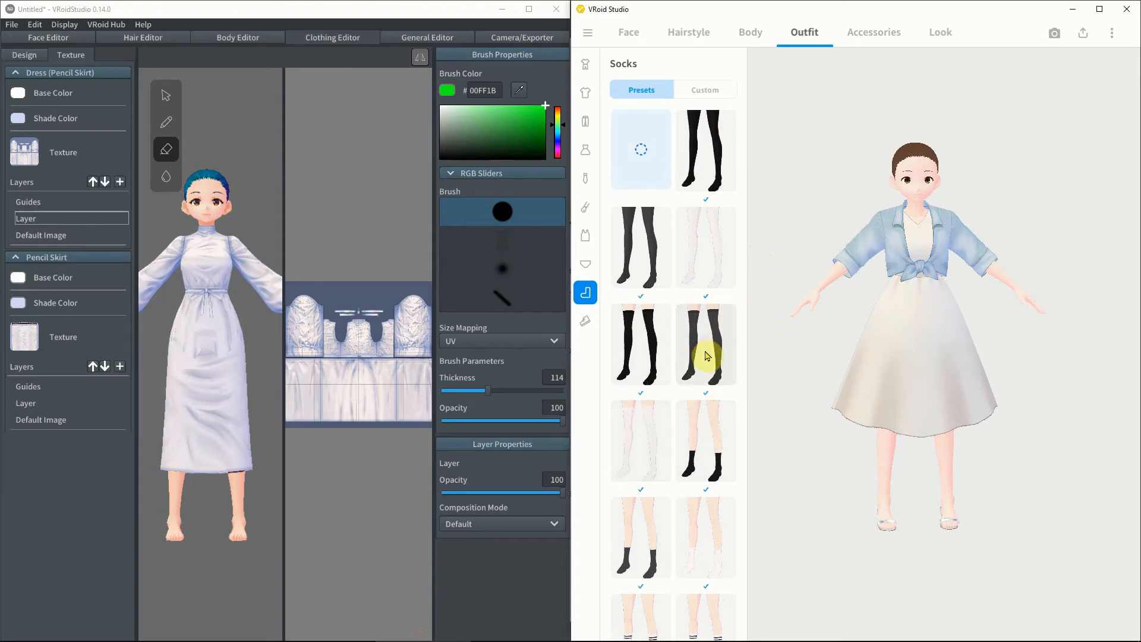
{"action": "left_click", "coordinate": [698, 463]}
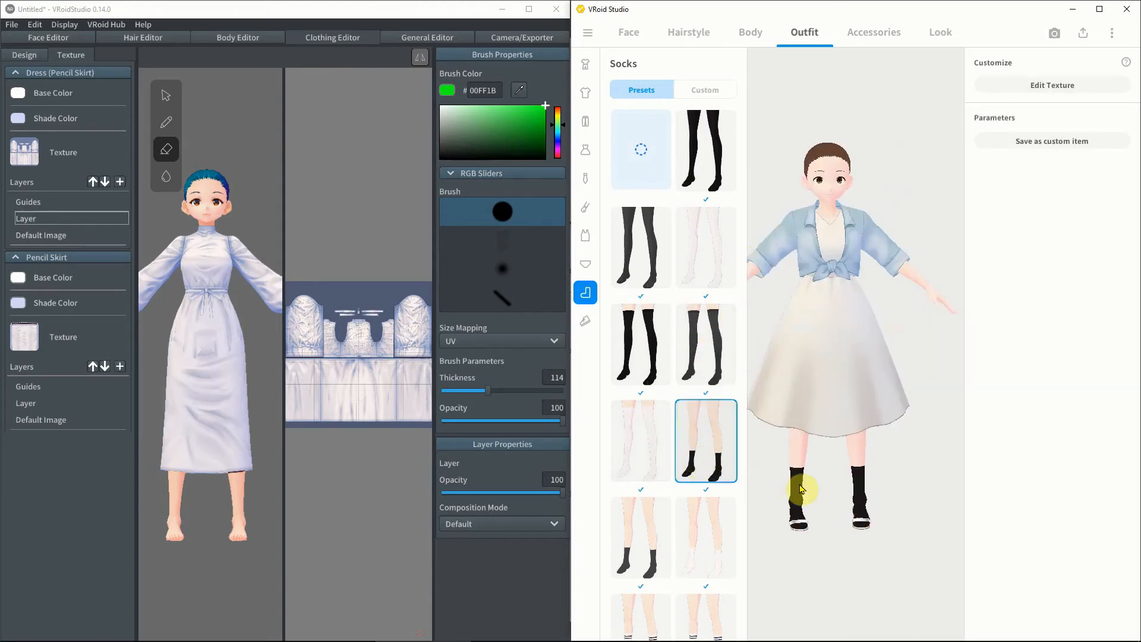
{"action": "left_click_drag", "start_coordinate": [842, 563], "coordinate": [889, 542]}
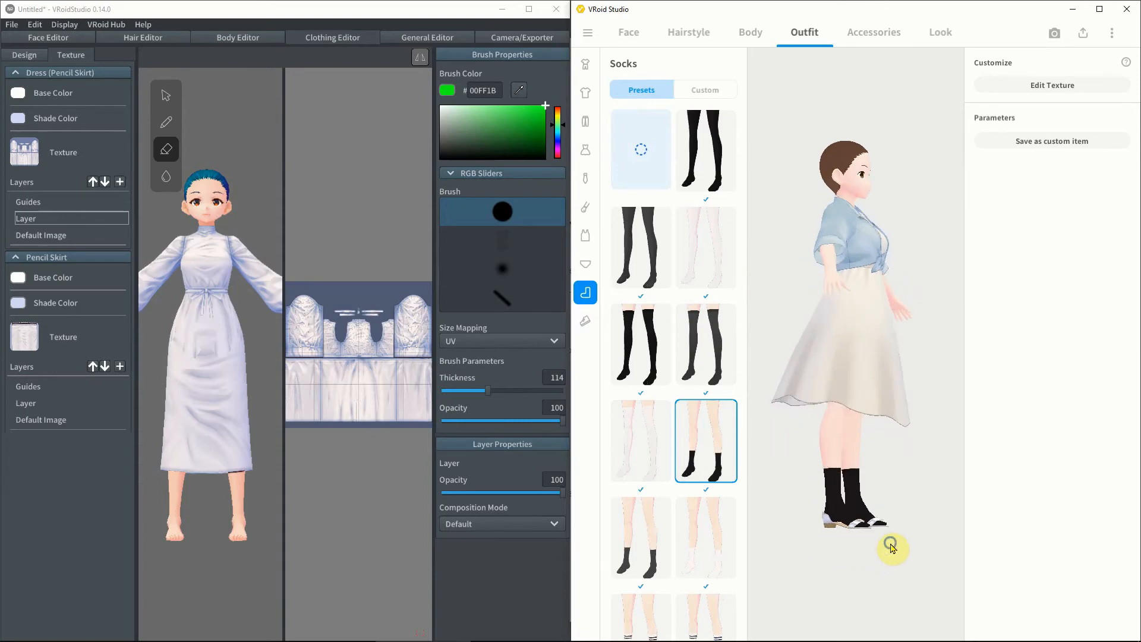
{"action": "left_click", "coordinate": [719, 543]}
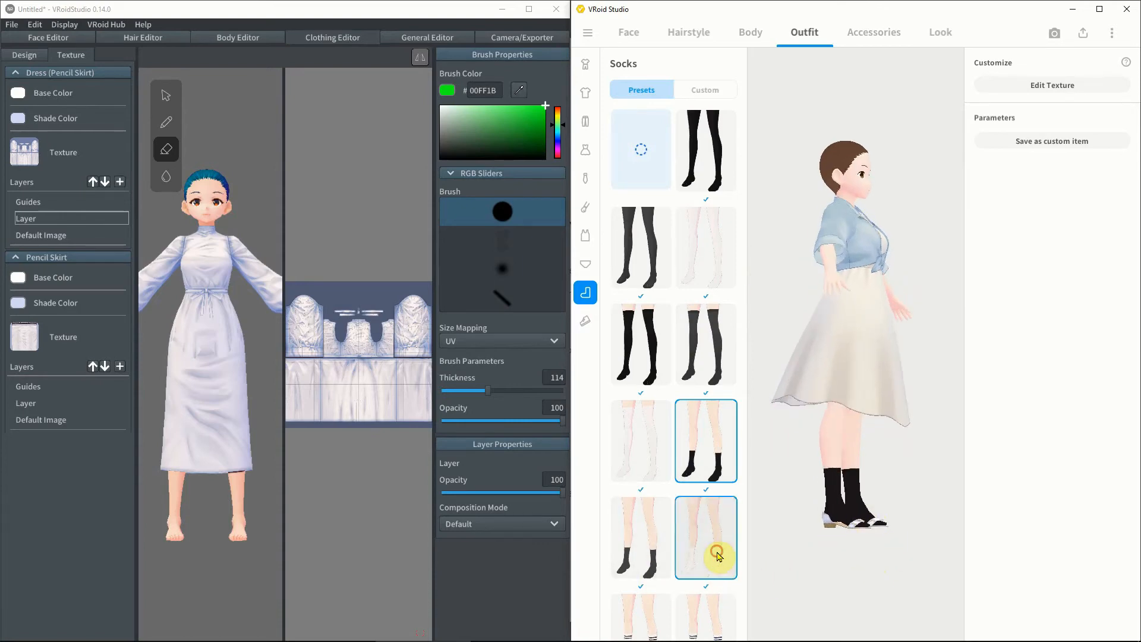
{"action": "left_click", "coordinate": [720, 257]}
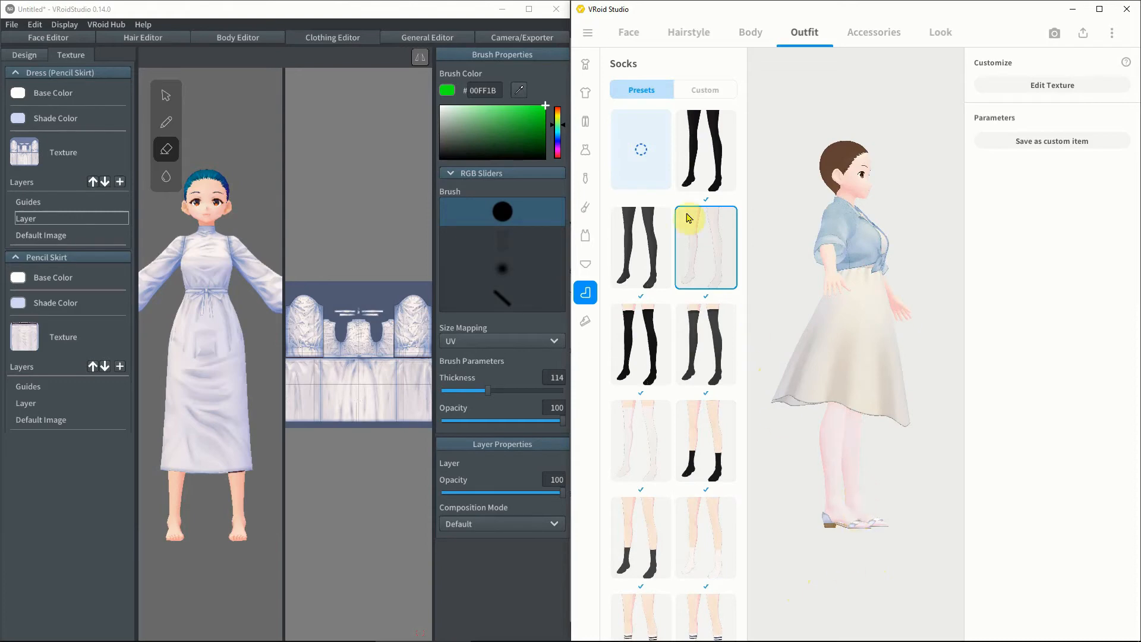
{"action": "left_click", "coordinate": [625, 128]}
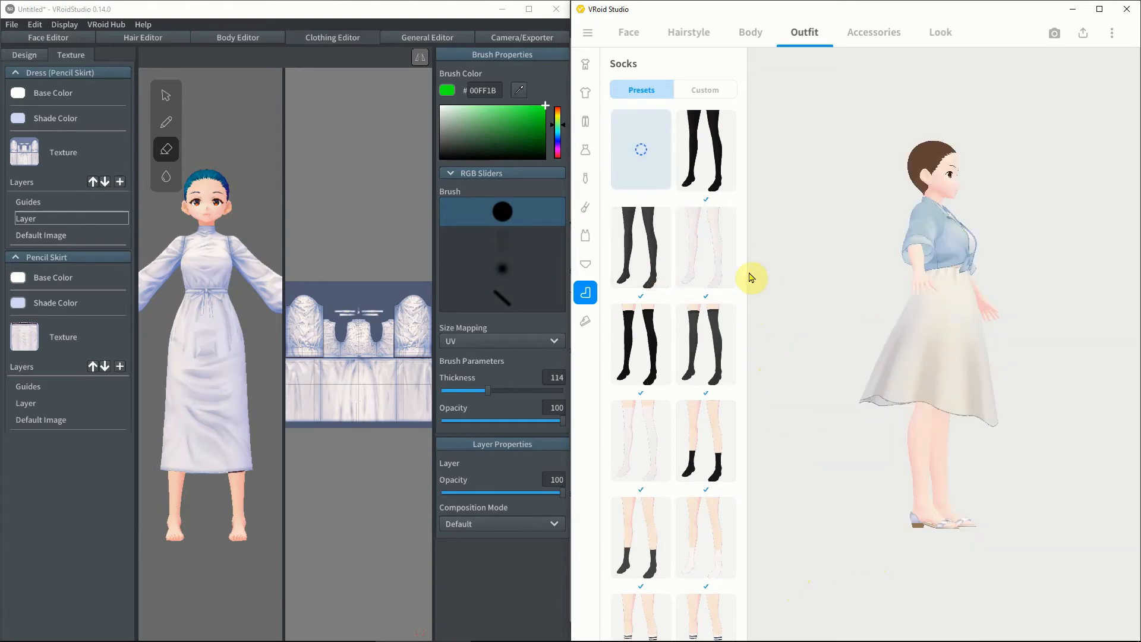
Show the clothing design settings in VRoid Studio 0.14.0 and return to the newer VRoid Studio
{"action": "left_click", "coordinate": [34, 62]}
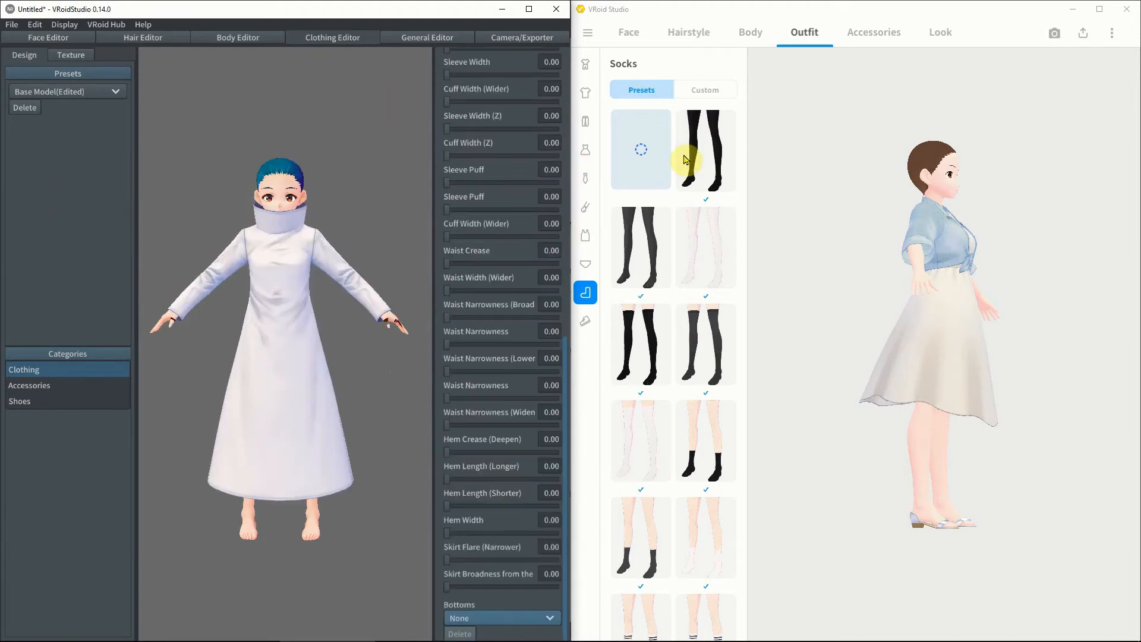
{"action": "left_click", "coordinate": [808, 131]}
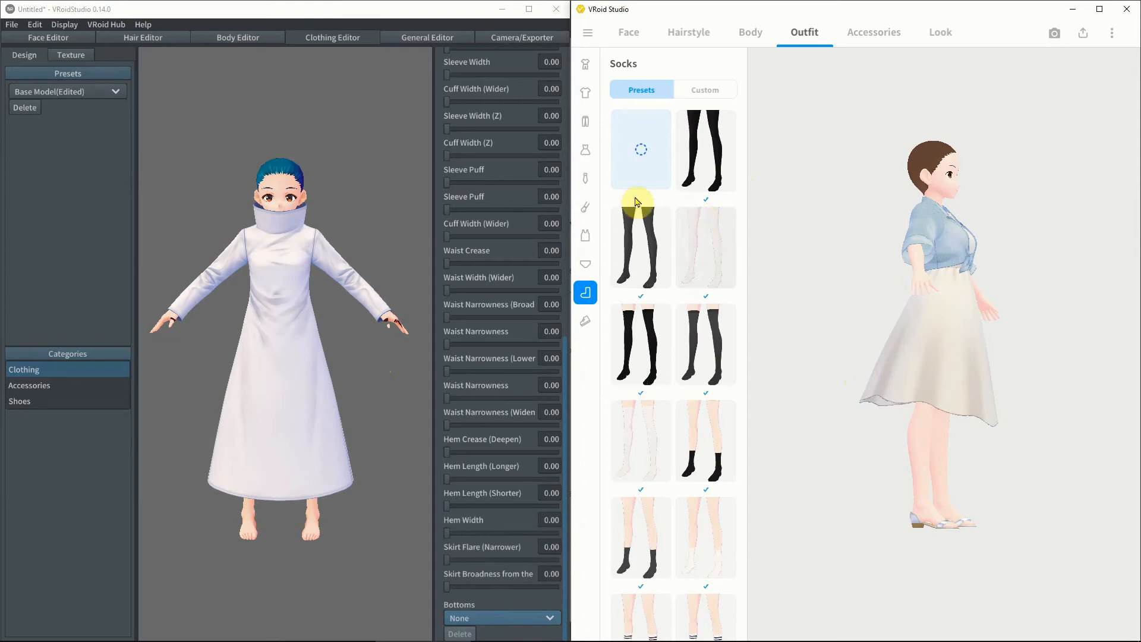
Create a custom arm accessory from the Blank template, saving the temporary items, and select the new item
{"action": "left_click", "coordinate": [586, 211]}
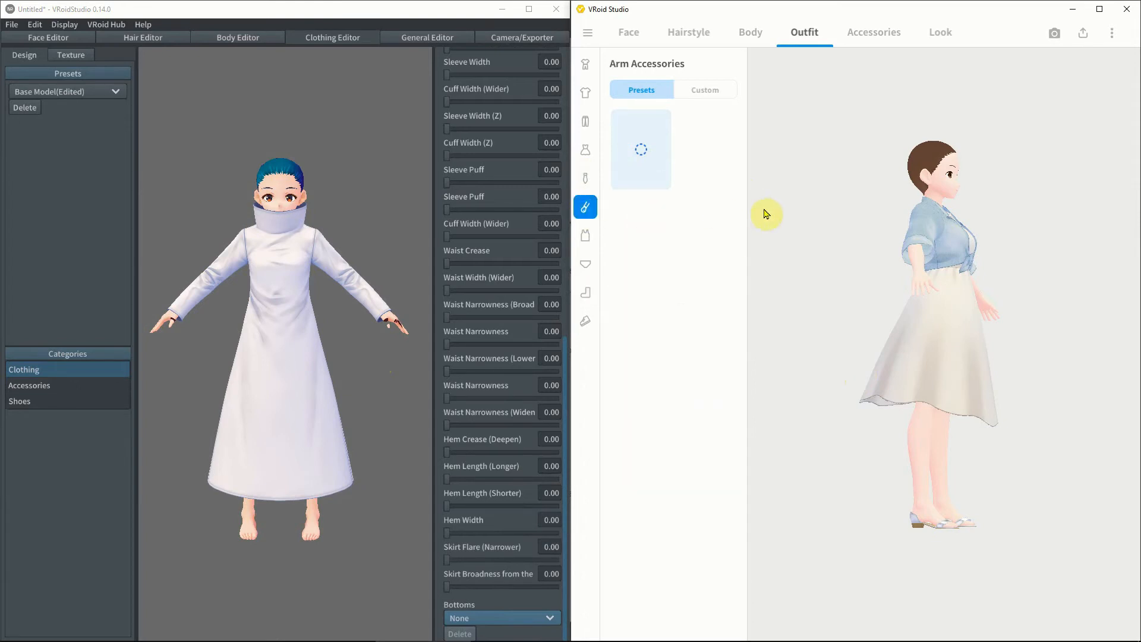
{"action": "left_click", "coordinate": [653, 158]}
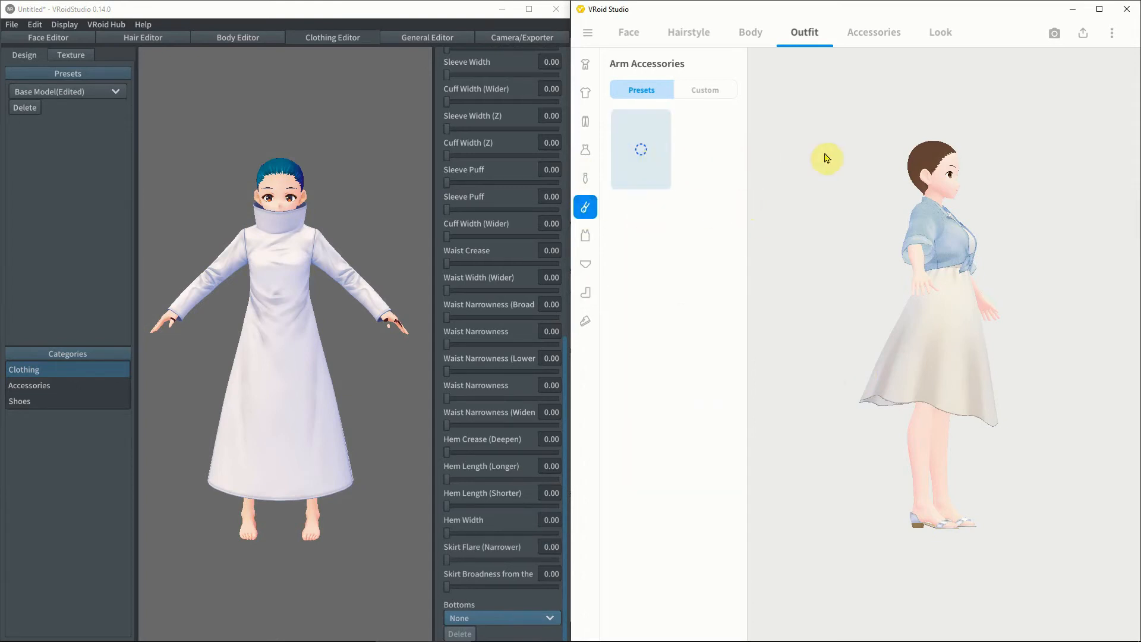
{"action": "left_click", "coordinate": [719, 93]}
{"action": "left_click", "coordinate": [649, 166]}
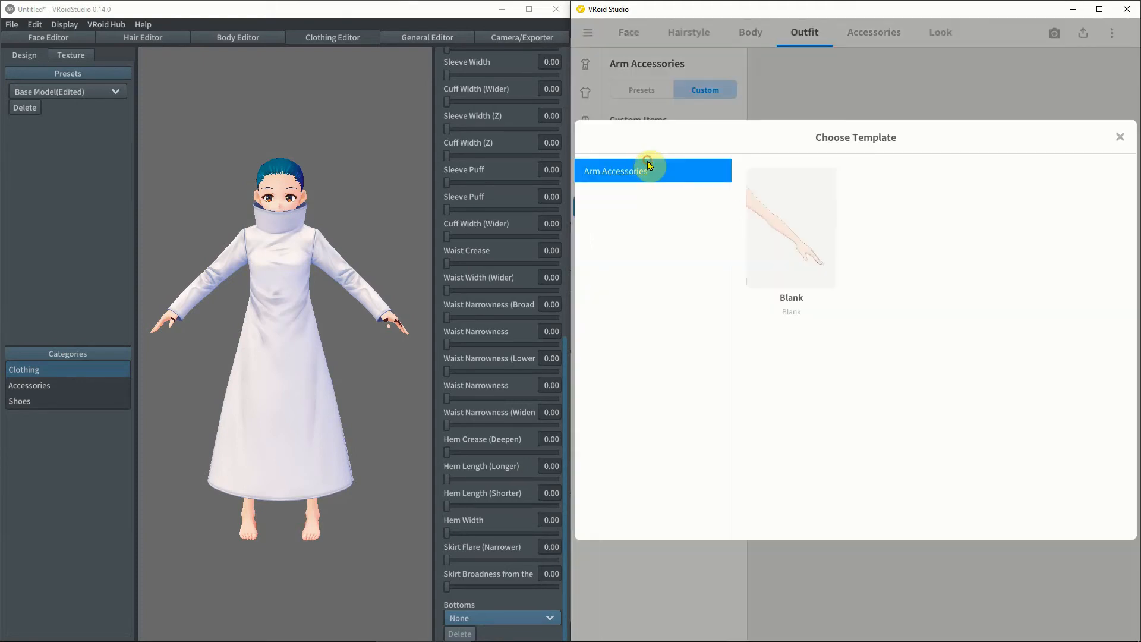
{"action": "left_click", "coordinate": [789, 237]}
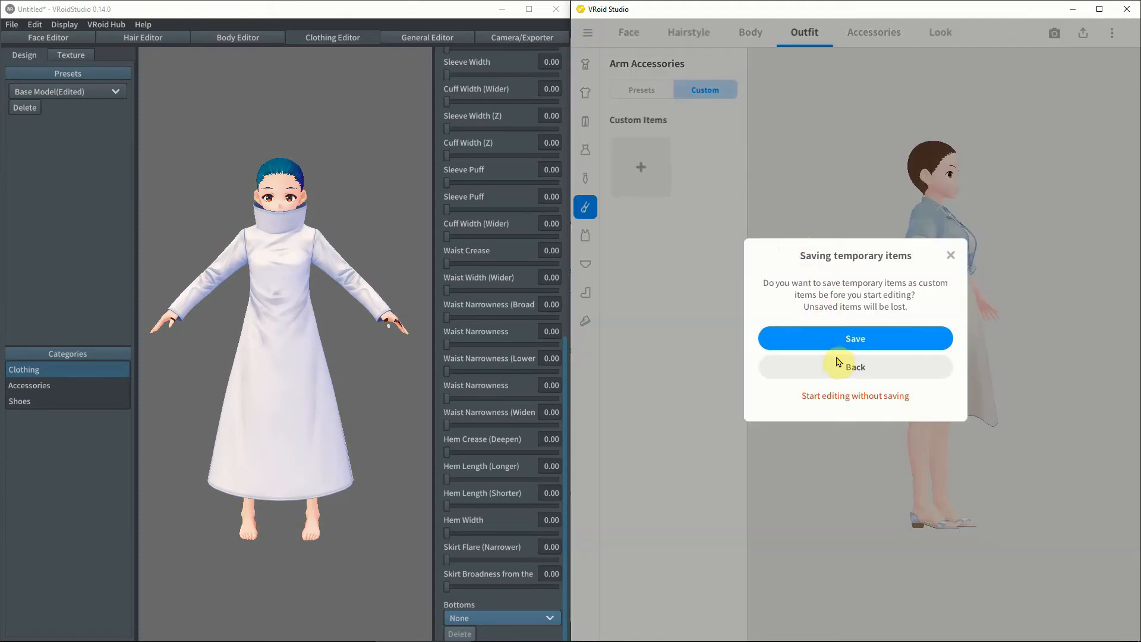
{"action": "left_click", "coordinate": [848, 337]}
{"action": "left_click", "coordinate": [704, 163]}
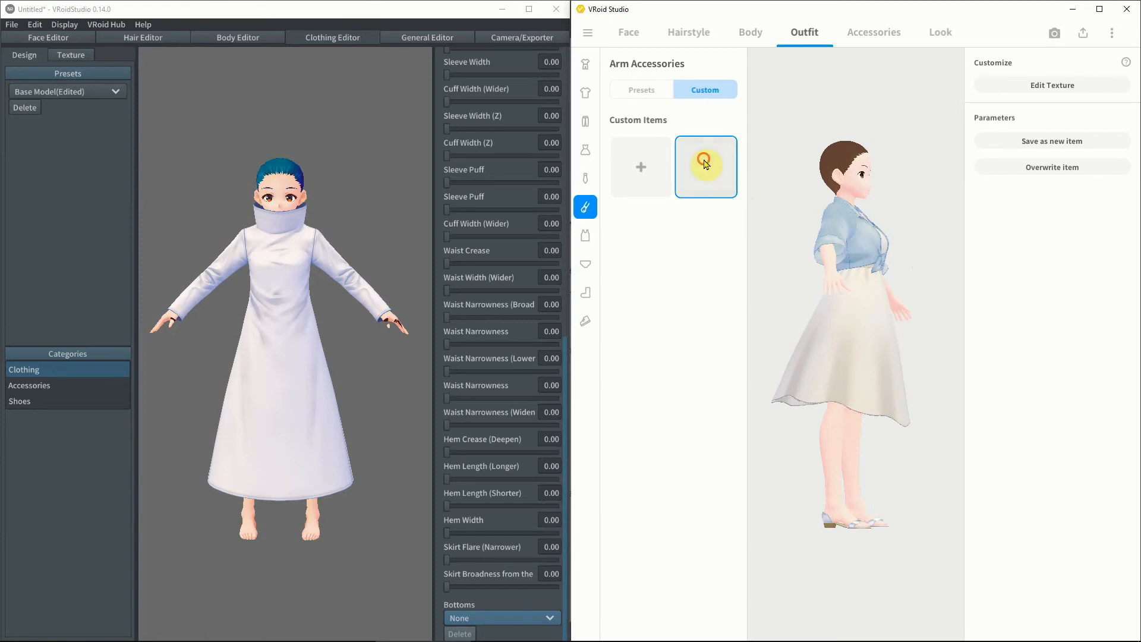
Draw dark #333333 bands on the arm accessory's texture over one forearm and lower leg, and close the texture editor without saving
{"action": "left_click", "coordinate": [1042, 85]}
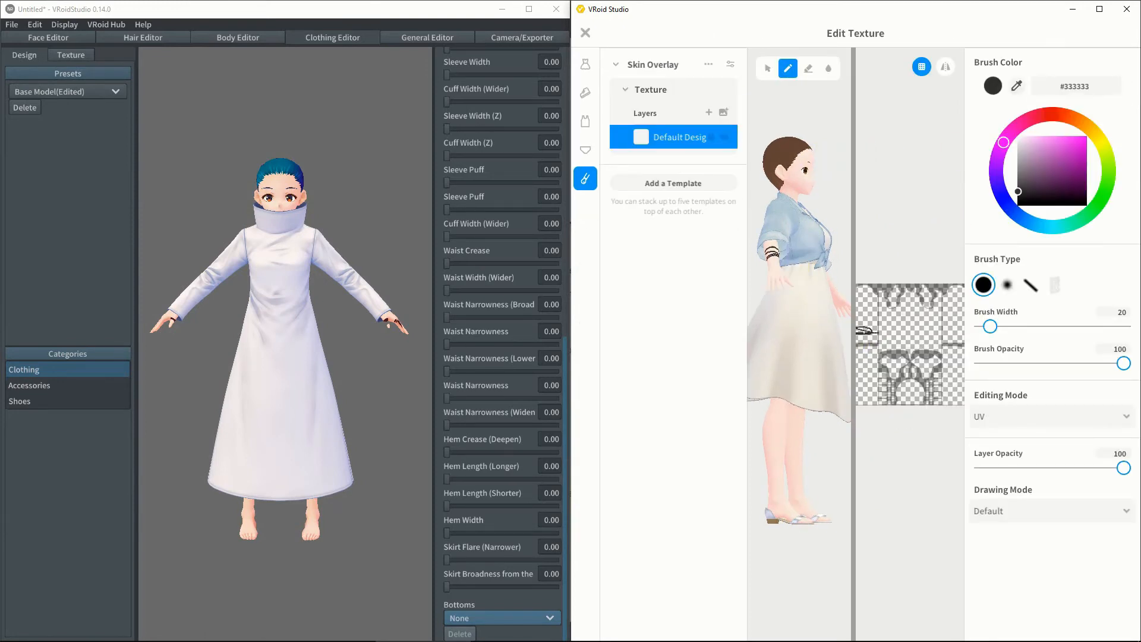
{"action": "right_click_drag", "start_coordinate": [848, 354], "coordinate": [815, 402]}
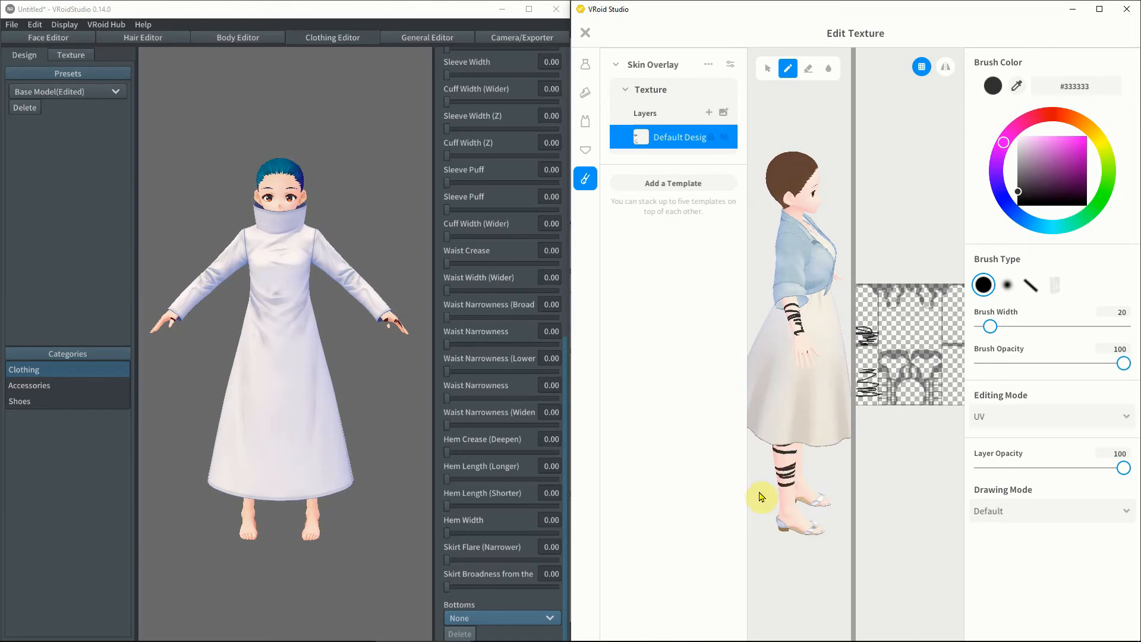
{"action": "right_click_drag", "start_coordinate": [771, 488], "coordinate": [793, 519]}
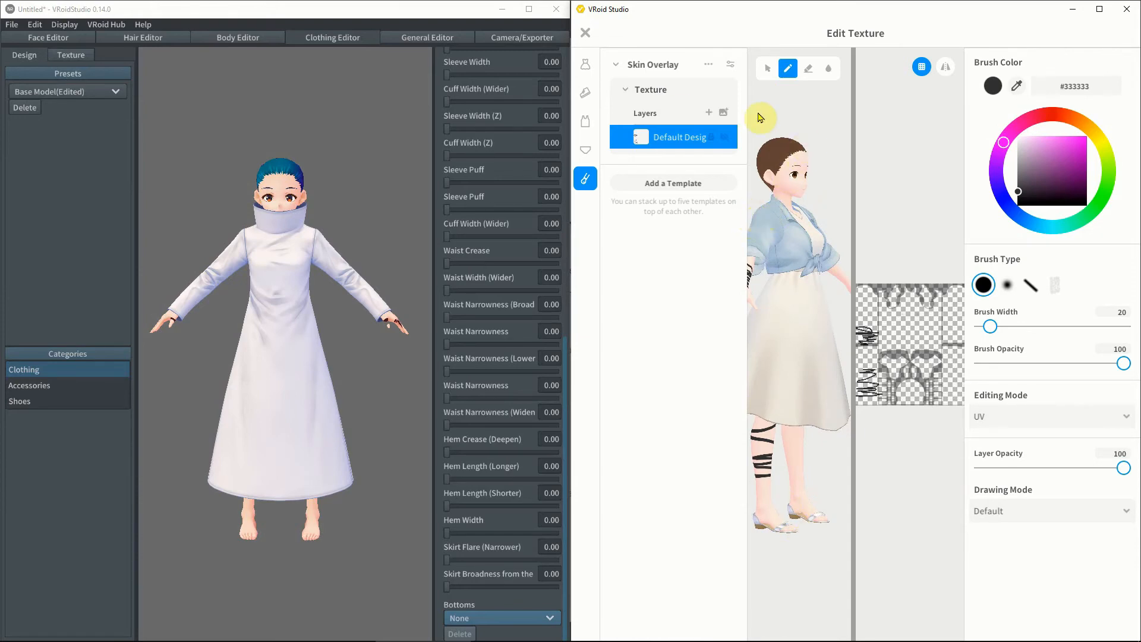
{"action": "left_click", "coordinate": [587, 37]}
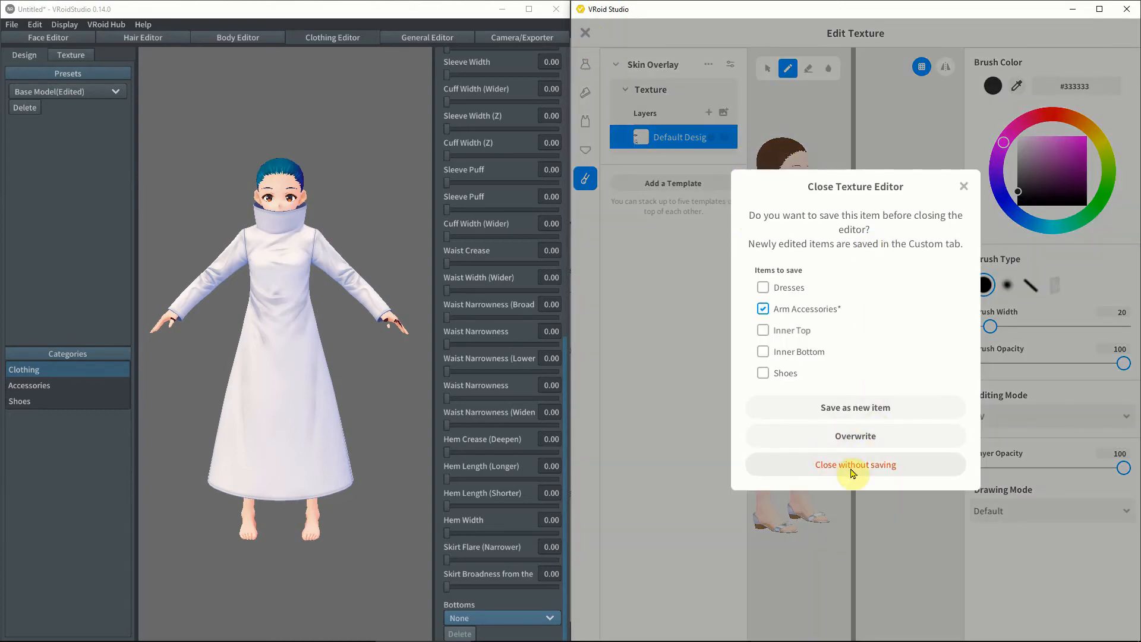
{"action": "left_click", "coordinate": [859, 396]}
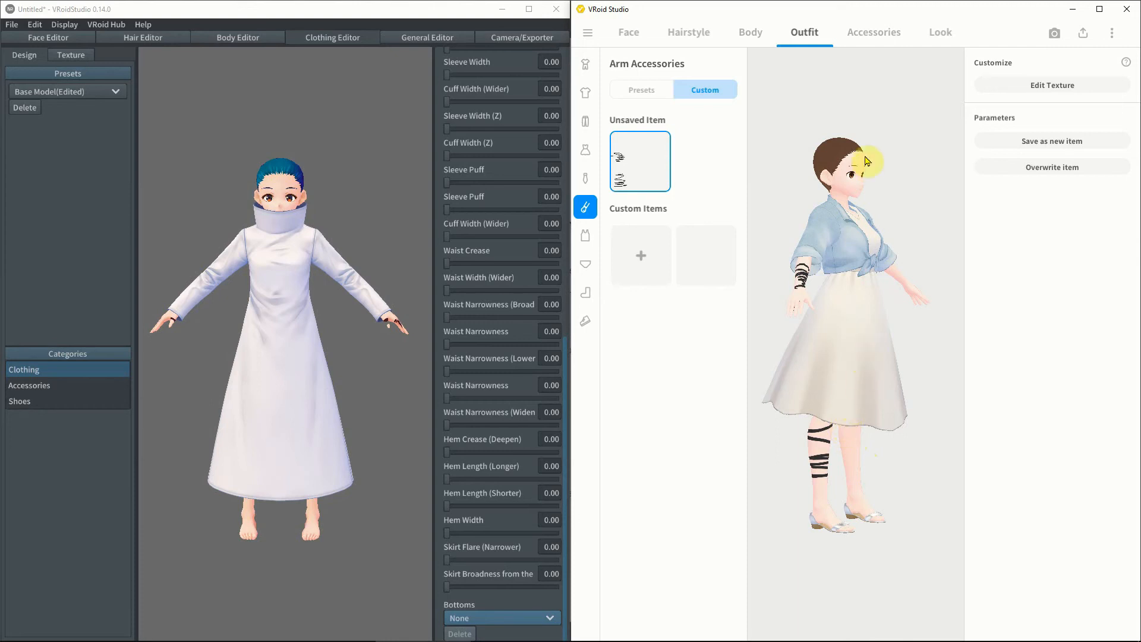
Add the Glasses (Thick) accessory to the model
{"action": "left_click", "coordinate": [877, 40]}
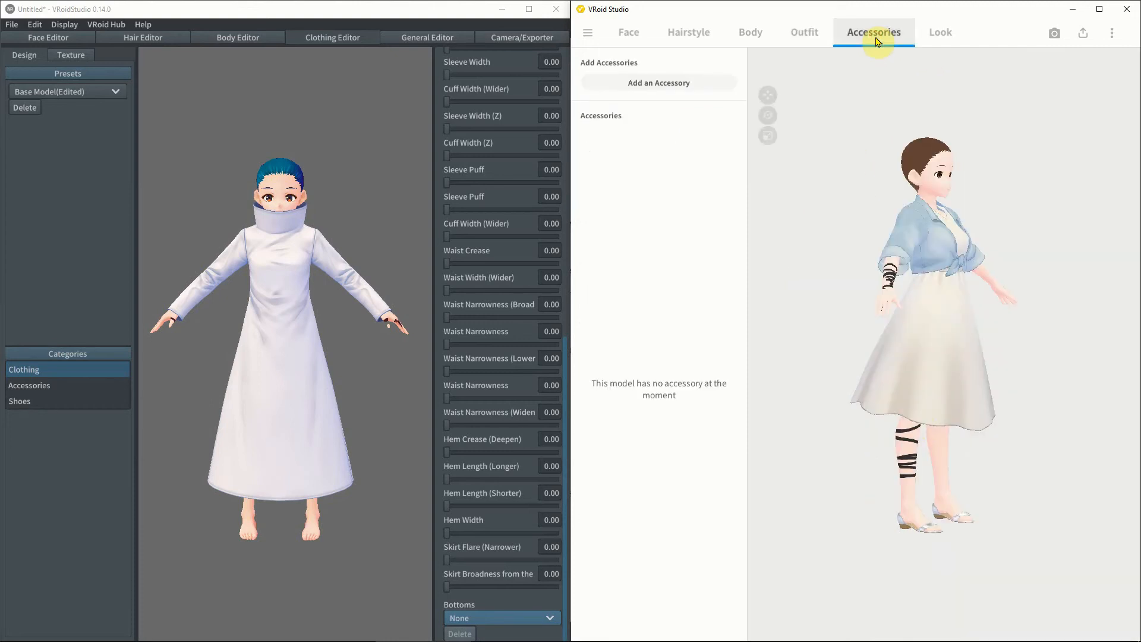
{"action": "left_click_drag", "start_coordinate": [927, 333], "coordinate": [874, 333]}
{"action": "left_click", "coordinate": [697, 86]}
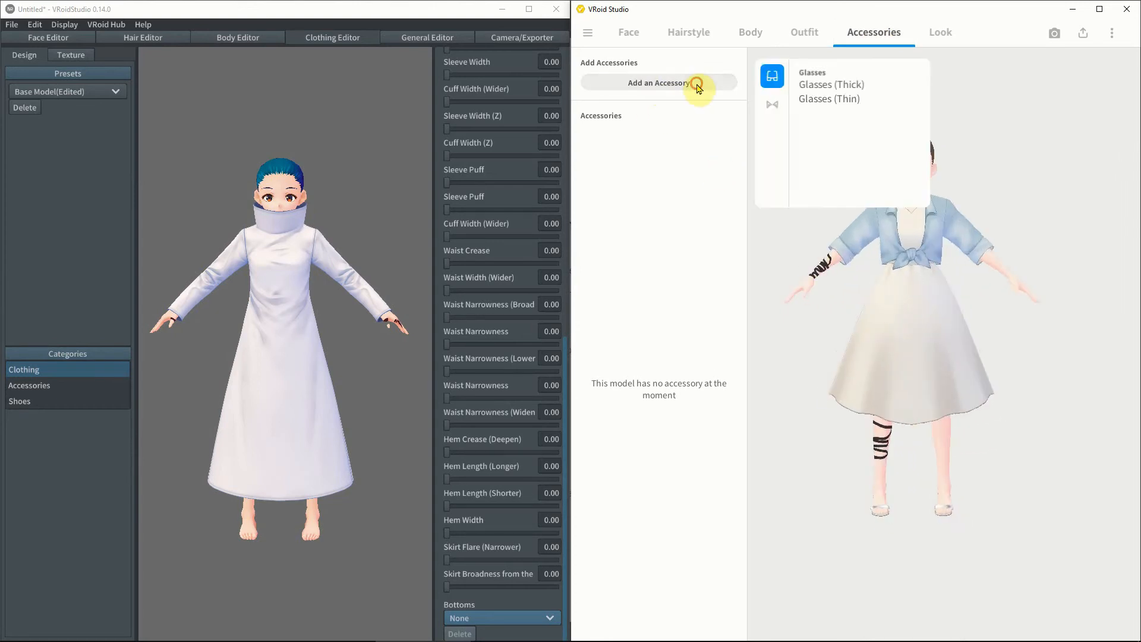
{"action": "left_click", "coordinate": [813, 86]}
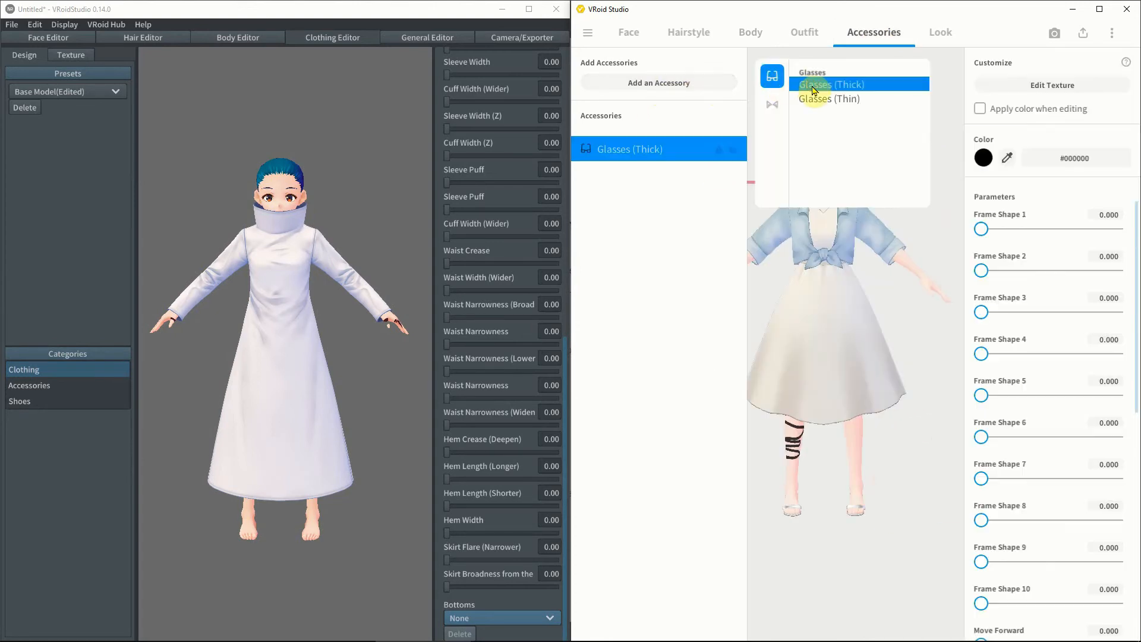
{"action": "left_click", "coordinate": [688, 247]}
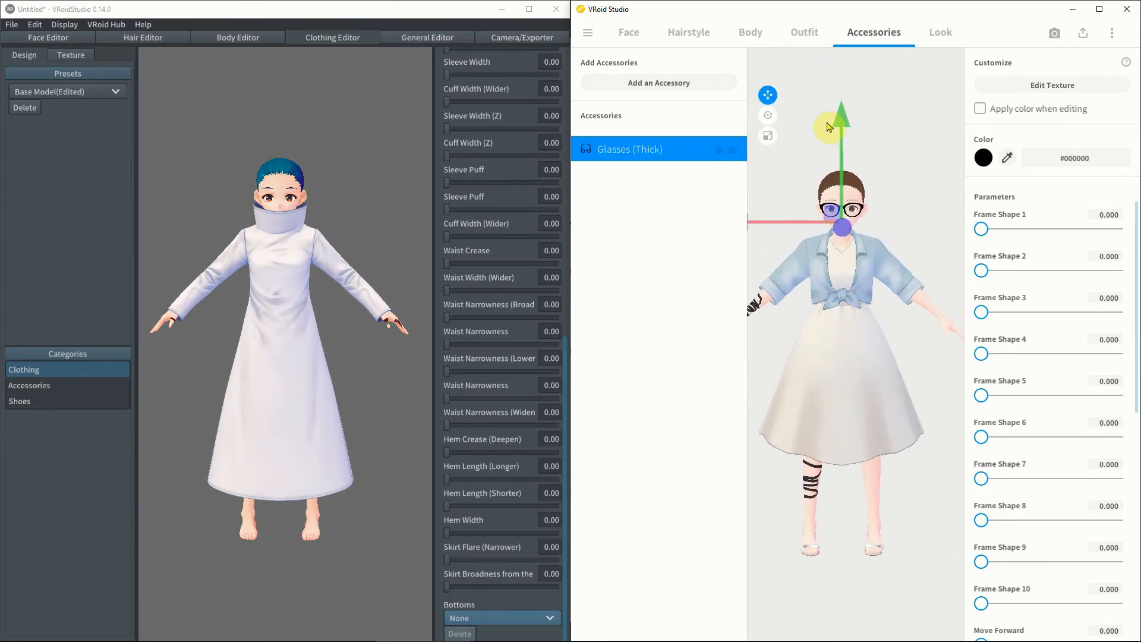
{"action": "mouse_move", "coordinate": [843, 119]}
{"action": "left_mouse_down"}
{"action": "mouse_move", "coordinate": [847, 153]}
{"action": "mouse_move", "coordinate": [846, 99]}
{"action": "mouse_move", "coordinate": [847, 122]}
{"action": "left_mouse_up"}
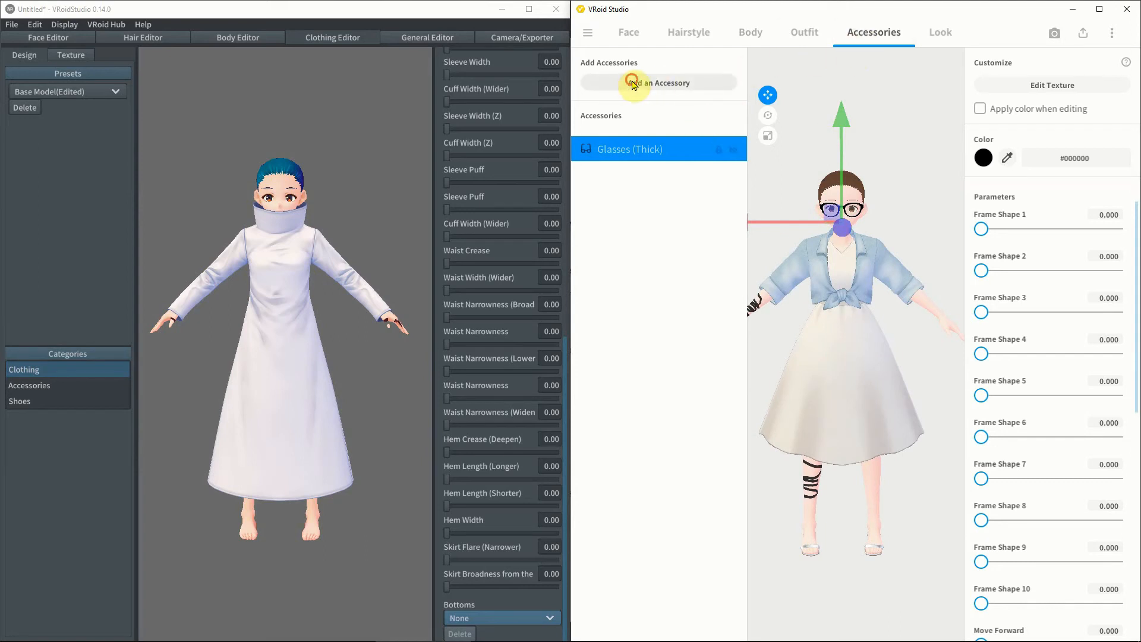
Add the Rabbit Ears accessory from the furry ears to the model
{"action": "left_click", "coordinate": [660, 83]}
{"action": "left_click", "coordinate": [772, 106]}
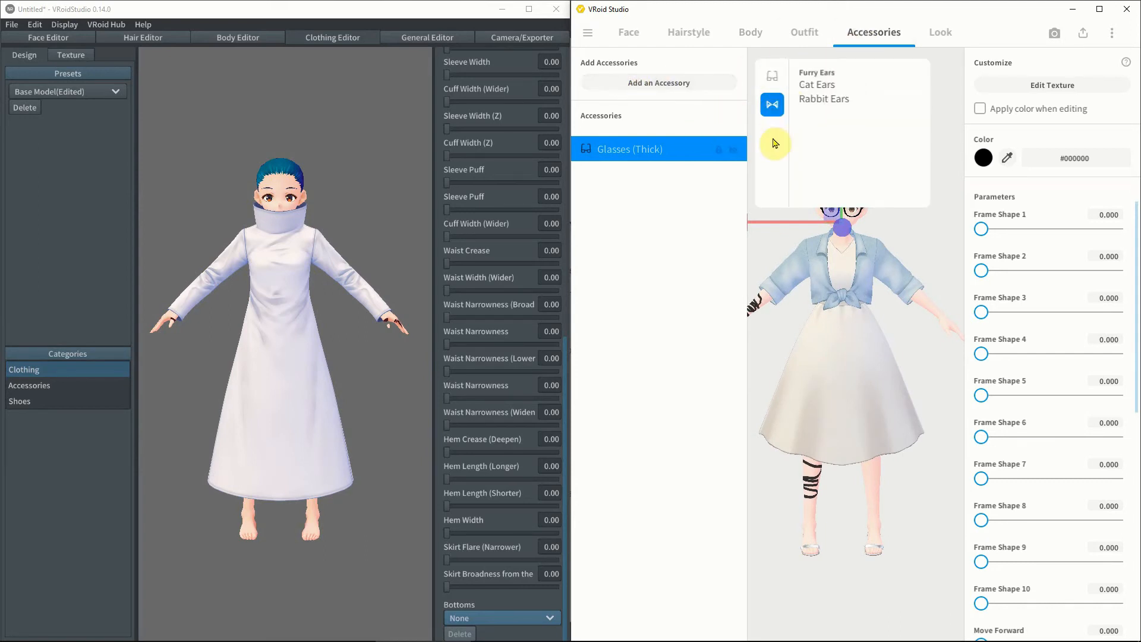
{"action": "left_click", "coordinate": [841, 103]}
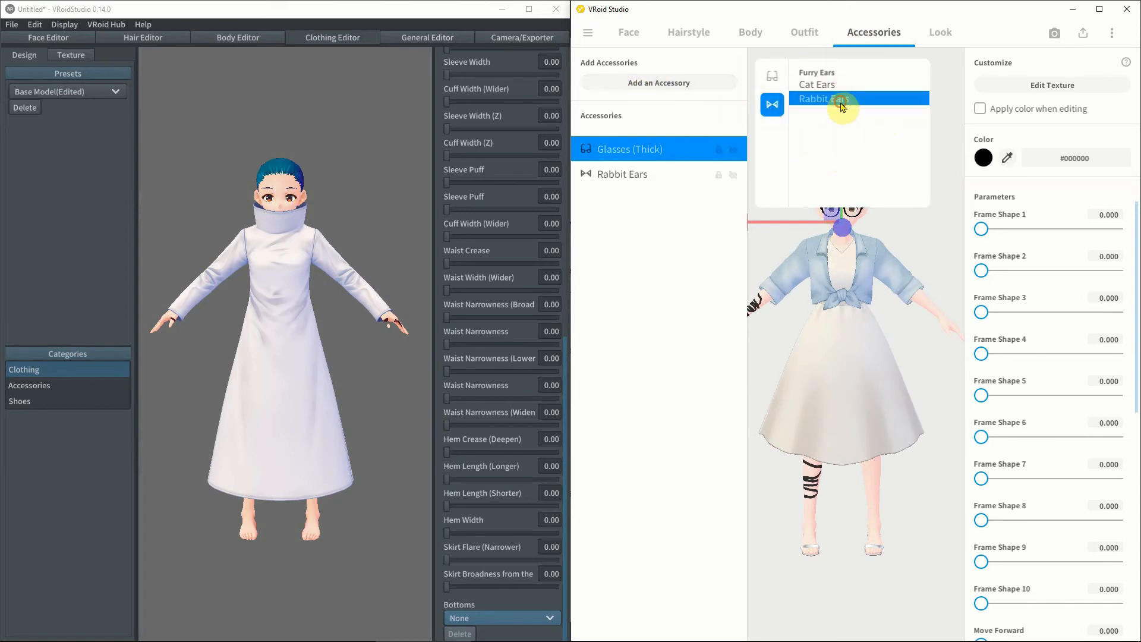
{"action": "left_click", "coordinate": [723, 275]}
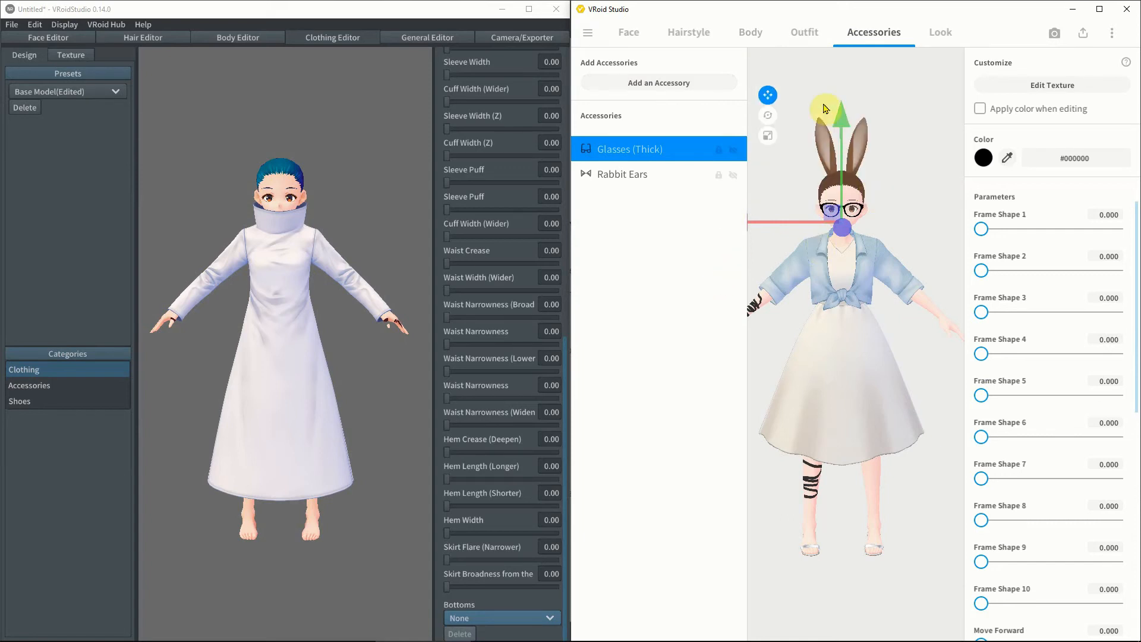
Recolor the Rabbit Ears accessory to the pale blue #9EA2CC
{"action": "left_click", "coordinate": [618, 174]}
{"action": "left_click", "coordinate": [983, 157]}
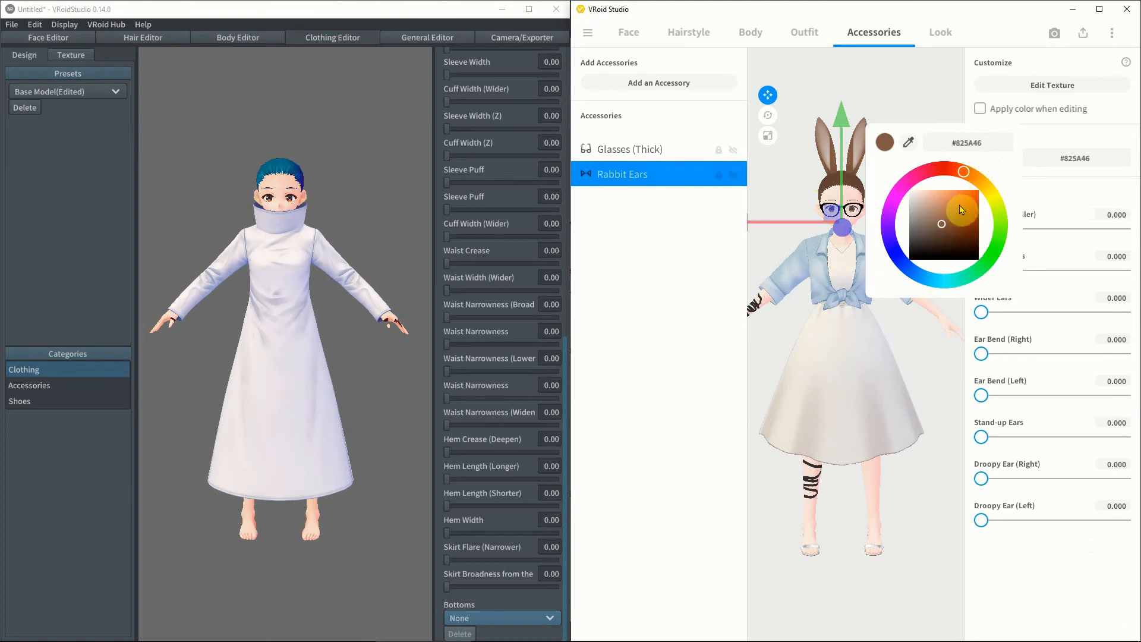
{"action": "left_click", "coordinate": [925, 245]}
{"action": "mouse_move", "coordinate": [925, 245]}
{"action": "left_mouse_down"}
{"action": "mouse_move", "coordinate": [943, 250]}
{"action": "mouse_move", "coordinate": [938, 206]}
{"action": "mouse_move", "coordinate": [926, 204]}
{"action": "mouse_move", "coordinate": [1005, 229]}
{"action": "mouse_move", "coordinate": [975, 286]}
{"action": "mouse_move", "coordinate": [897, 266]}
{"action": "left_mouse_up"}
{"action": "left_click", "coordinate": [987, 199]}
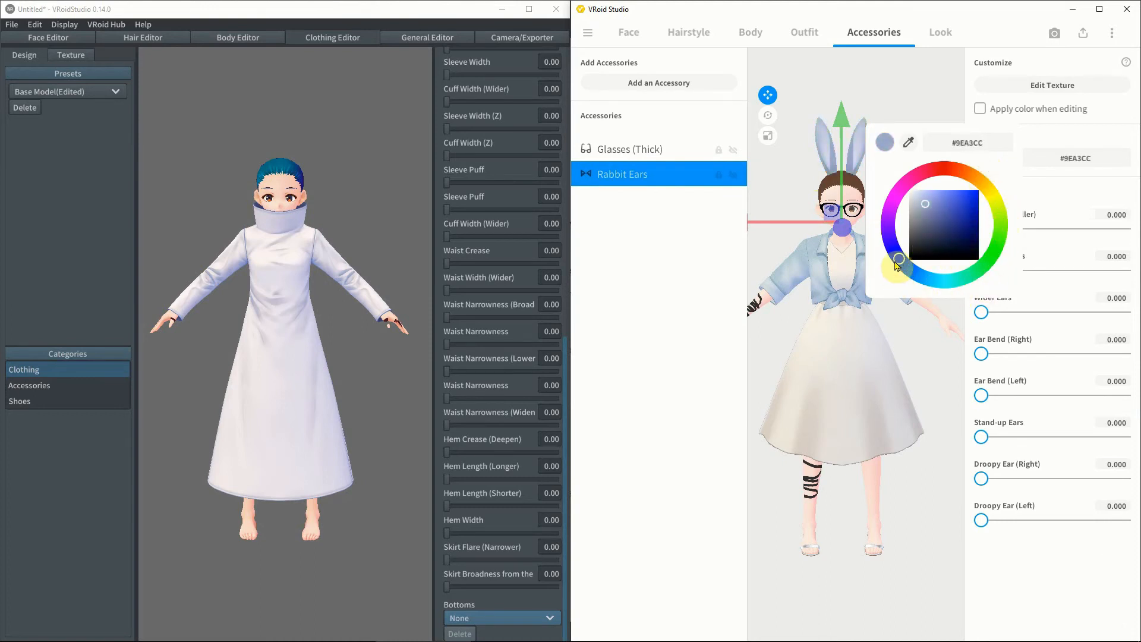
{"action": "left_click", "coordinate": [901, 360]}
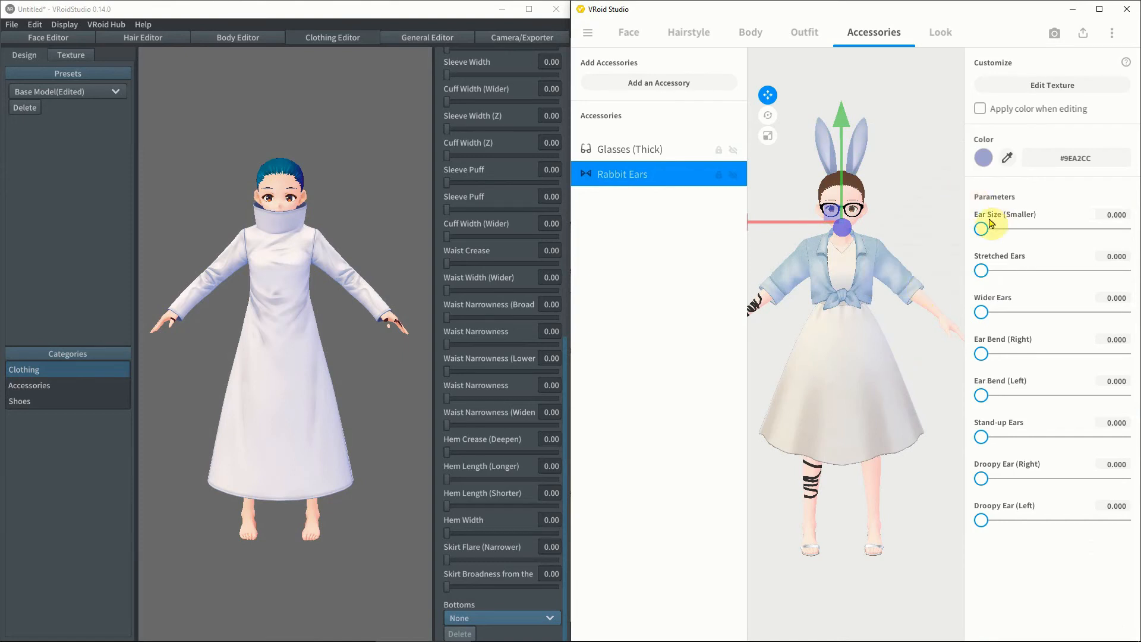
Set the rabbit ears' Ear Size (Smaller) to 18.750, Wider Ears to 57.917, Ear Bend (Right) to 32.917 and Ear Bend (Left) to 31.667
{"action": "left_click_drag", "start_coordinate": [982, 229], "coordinate": [1008, 230]}
{"action": "left_click_drag", "start_coordinate": [981, 312], "coordinate": [1064, 312]}
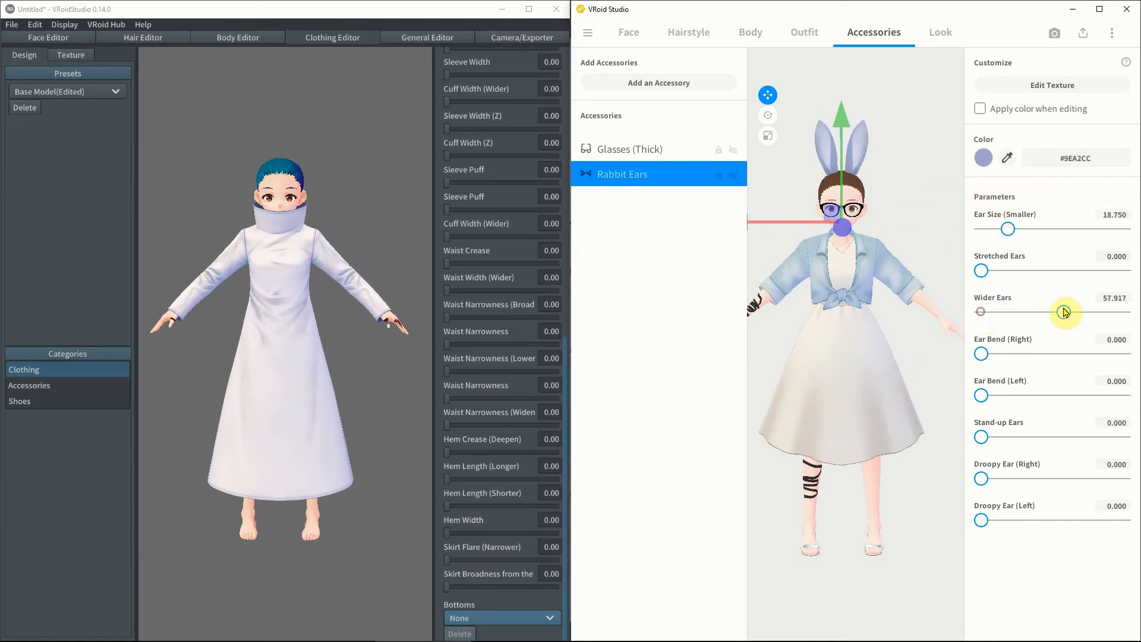
{"action": "left_click_drag", "start_coordinate": [982, 355], "coordinate": [1028, 354]}
{"action": "left_click_drag", "start_coordinate": [981, 396], "coordinate": [1026, 397]}
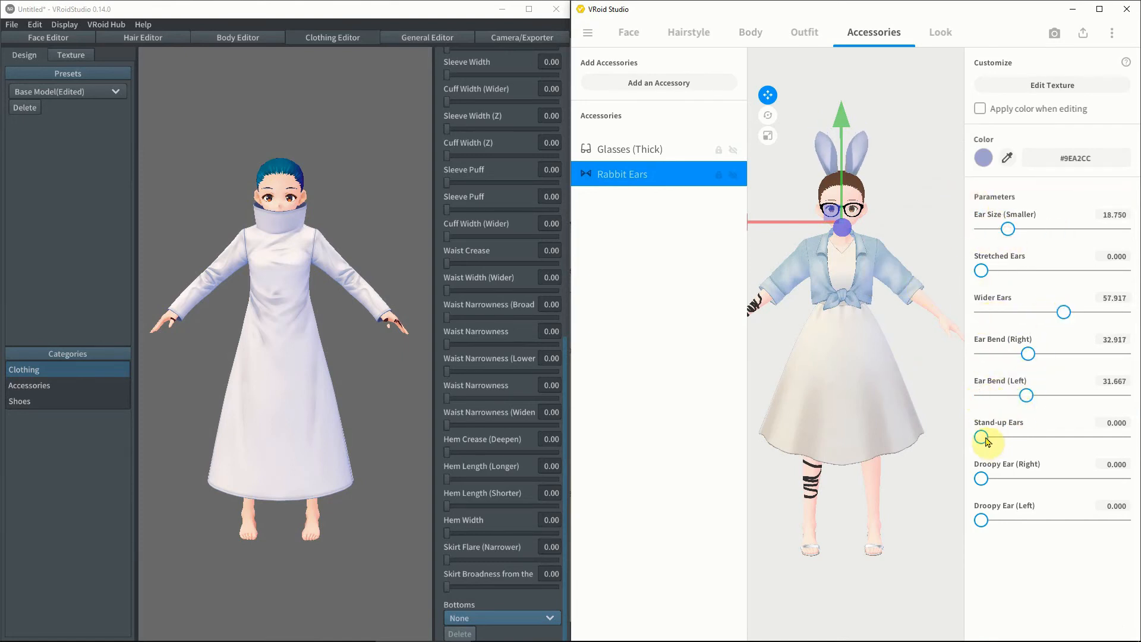
Set the rabbit ears' Stand-up Ears to 29.167, Droopy Ear (Right) to 40.417 and Droopy Ear (Left) to 35.833
{"action": "left_click_drag", "start_coordinate": [982, 437], "coordinate": [1023, 437]}
{"action": "left_click_drag", "start_coordinate": [981, 479], "coordinate": [1039, 479]}
{"action": "left_click_drag", "start_coordinate": [981, 520], "coordinate": [1032, 520]}
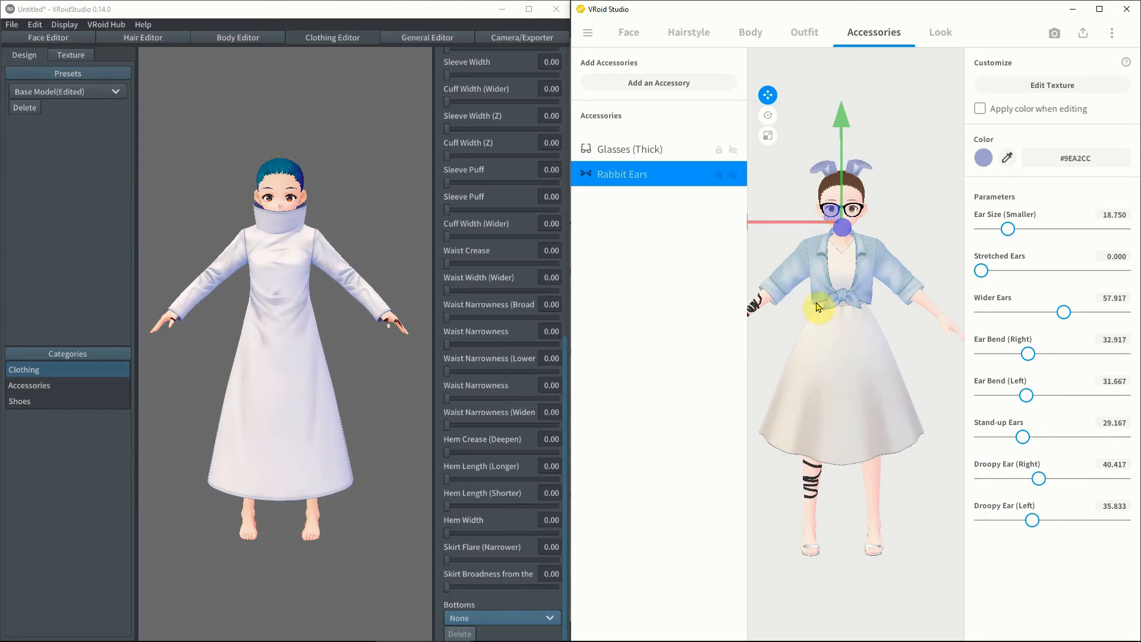
Show the model's outfit options
{"action": "left_click", "coordinate": [821, 37]}
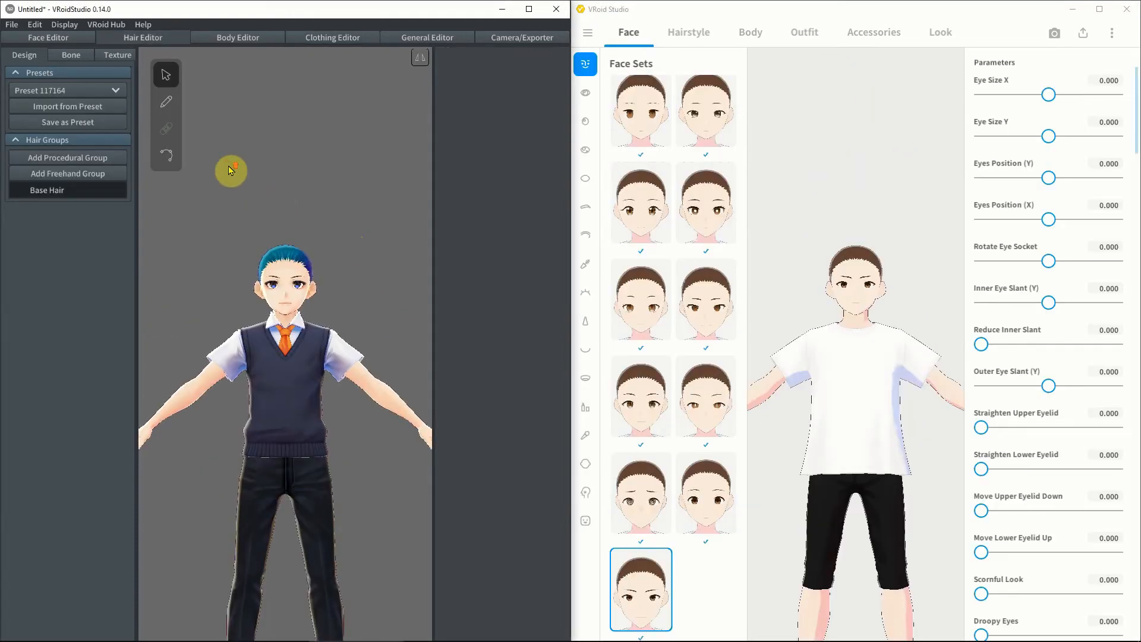
Hide the model's Base Hair group in the 0.14.0 Hair Editor and show it again
{"action": "scroll", "coordinate": [231, 170], "scroll_direction": "up", "scroll_amount": 5}
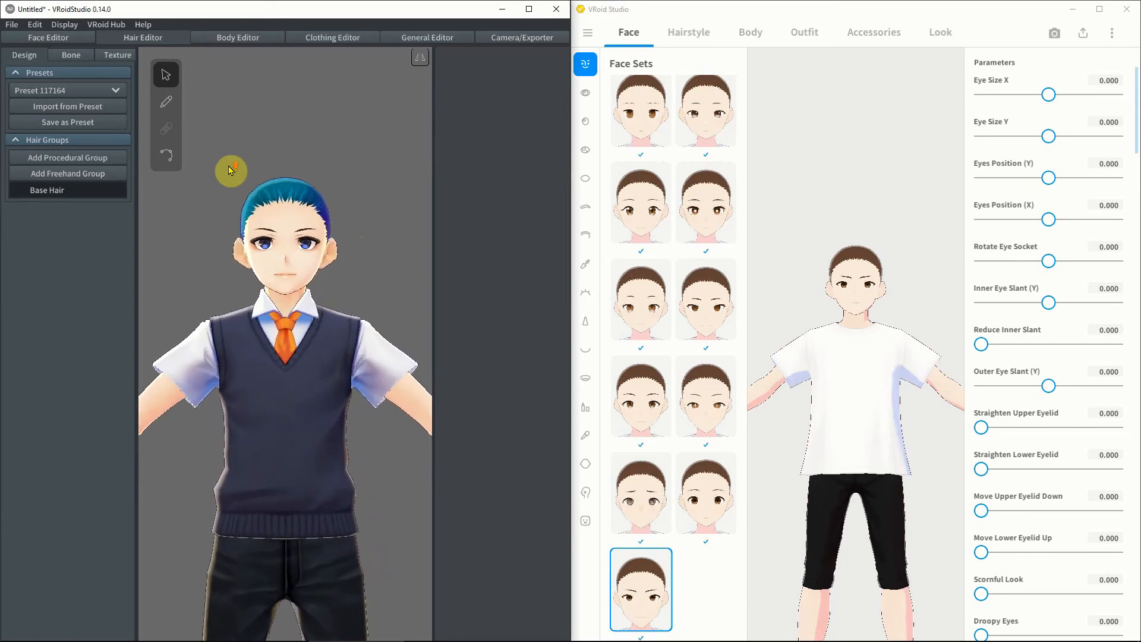
{"action": "scroll", "coordinate": [230, 170], "scroll_direction": "up", "scroll_amount": 4}
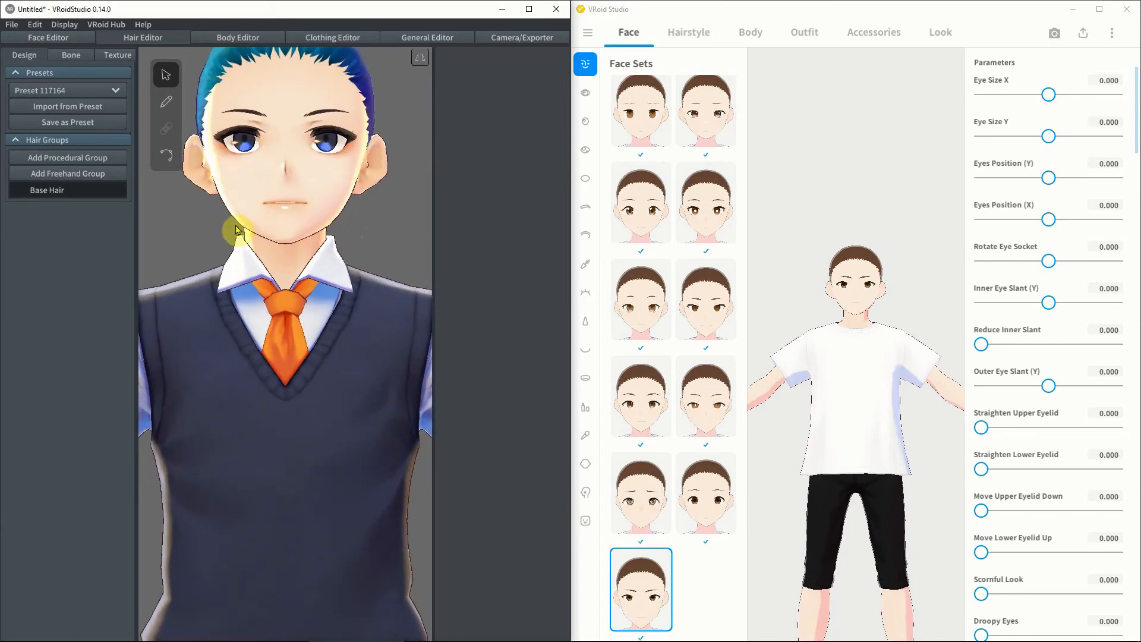
{"action": "middle_click_drag", "start_coordinate": [245, 312], "coordinate": [244, 356]}
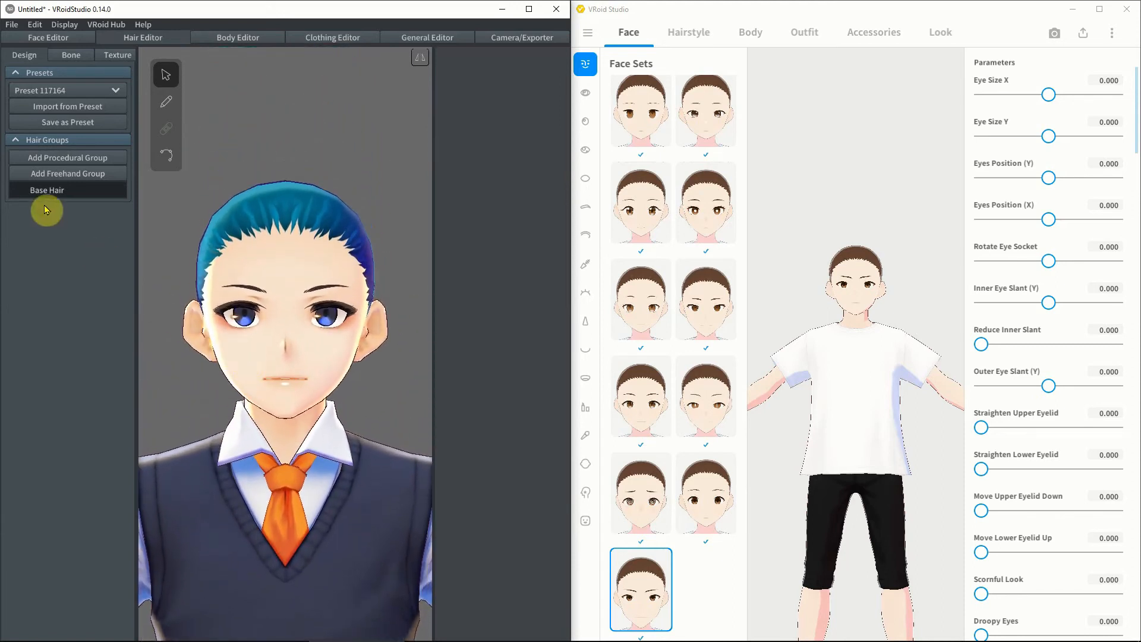
{"action": "left_click", "coordinate": [76, 190]}
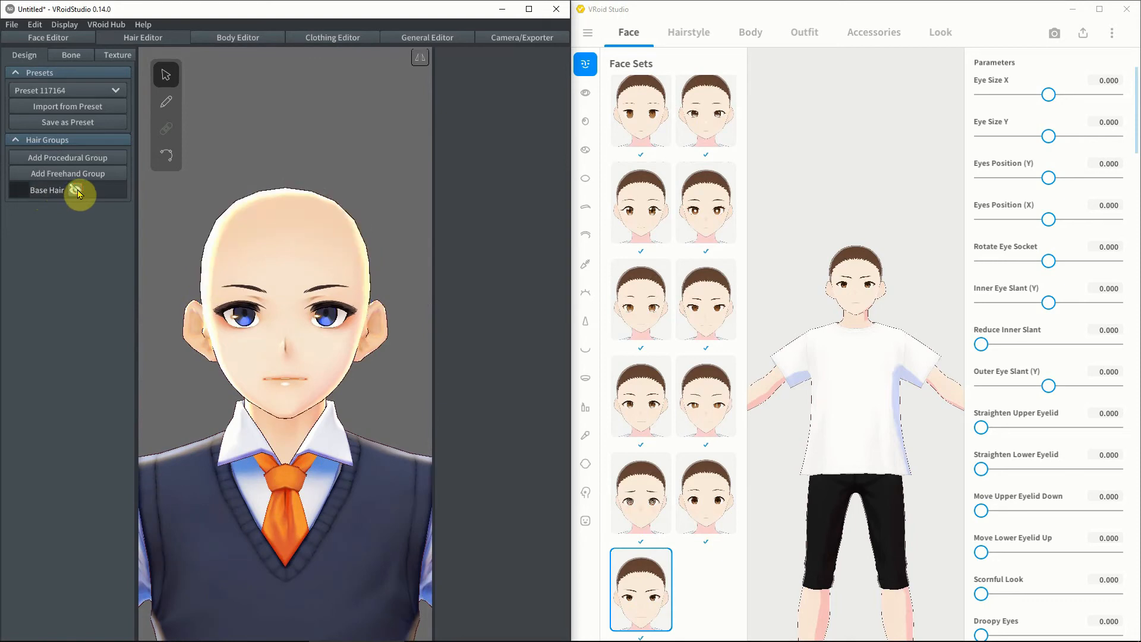
{"action": "left_click", "coordinate": [76, 190]}
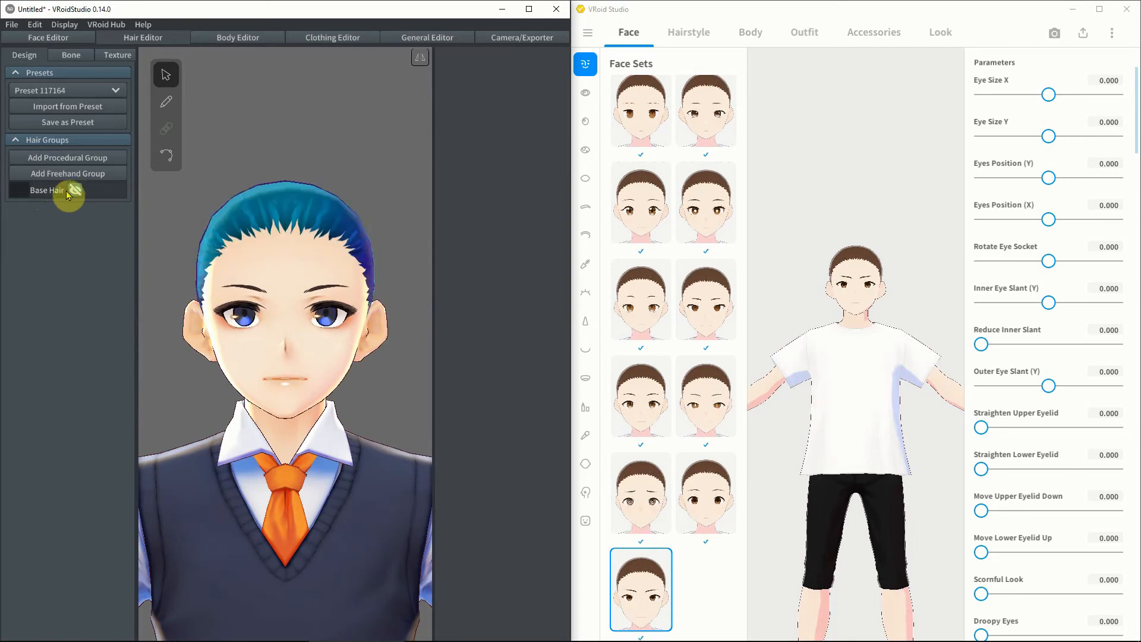
Recolor the Base Hair material with a brown base color, black shade color and white highlight
{"action": "left_click", "coordinate": [46, 190]}
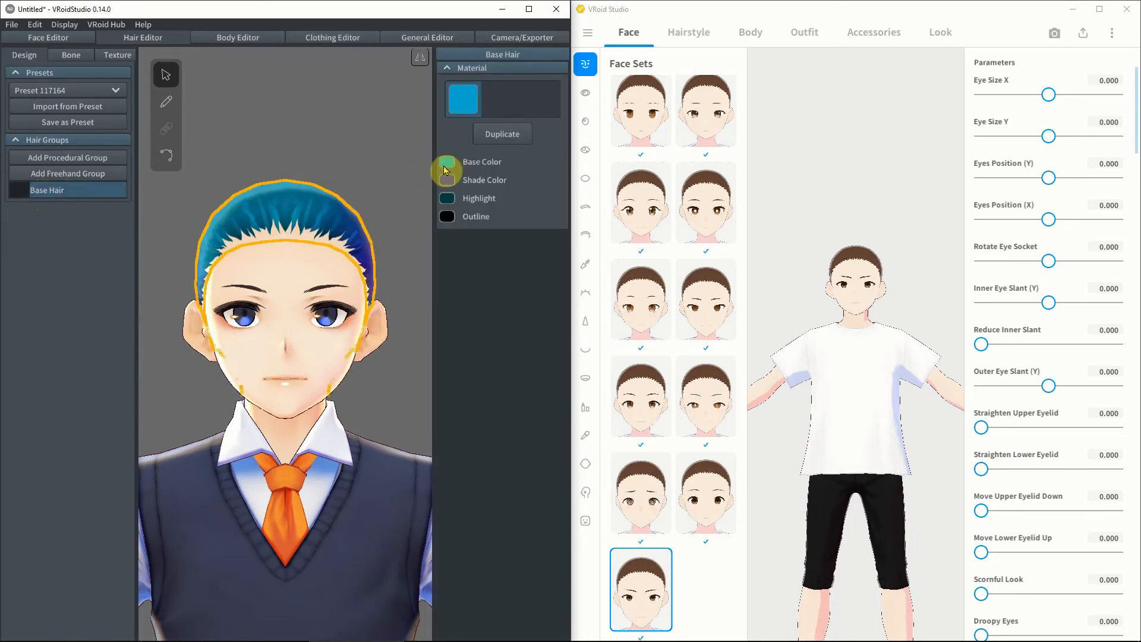
{"action": "left_click", "coordinate": [511, 160]}
{"action": "left_click_drag", "start_coordinate": [424, 208], "coordinate": [385, 221]}
{"action": "left_click", "coordinate": [496, 348]}
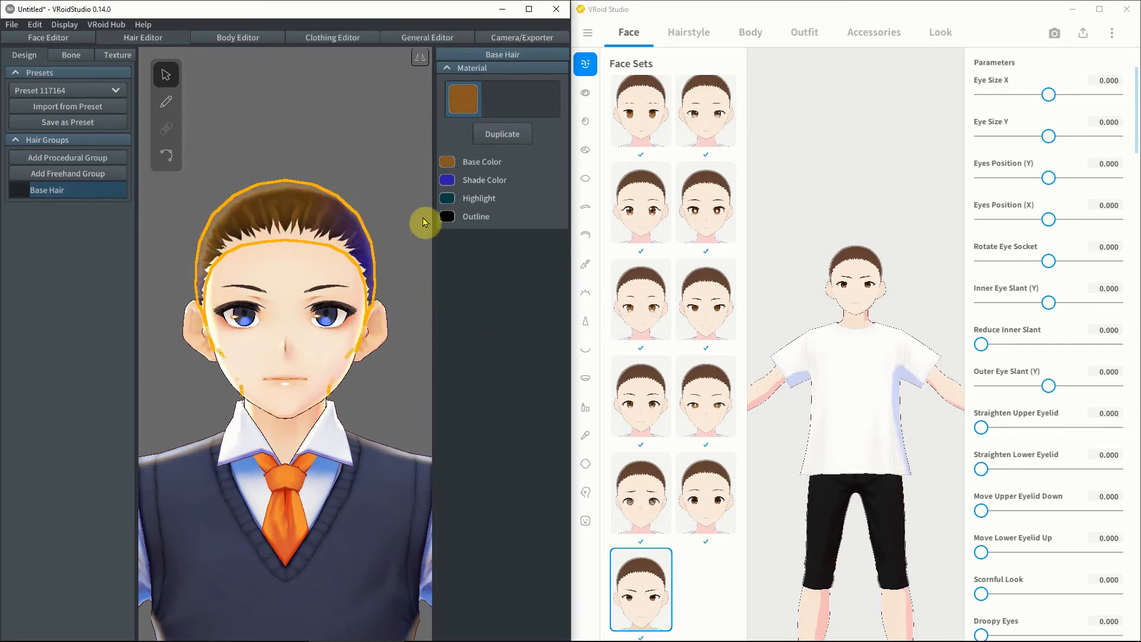
{"action": "left_click", "coordinate": [447, 180]}
{"action": "left_click_drag", "start_coordinate": [392, 233], "coordinate": [461, 341]}
{"action": "left_click", "coordinate": [504, 307]}
{"action": "left_click", "coordinate": [447, 198]}
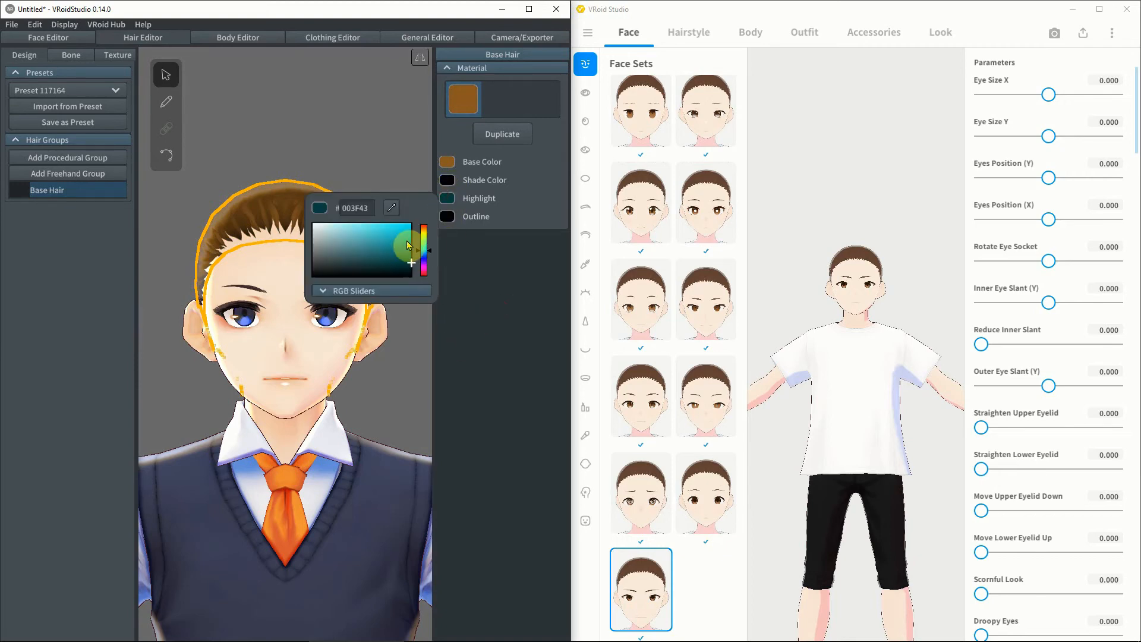
{"action": "left_click_drag", "start_coordinate": [408, 250], "coordinate": [275, 186]}
{"action": "left_click", "coordinate": [484, 333]}
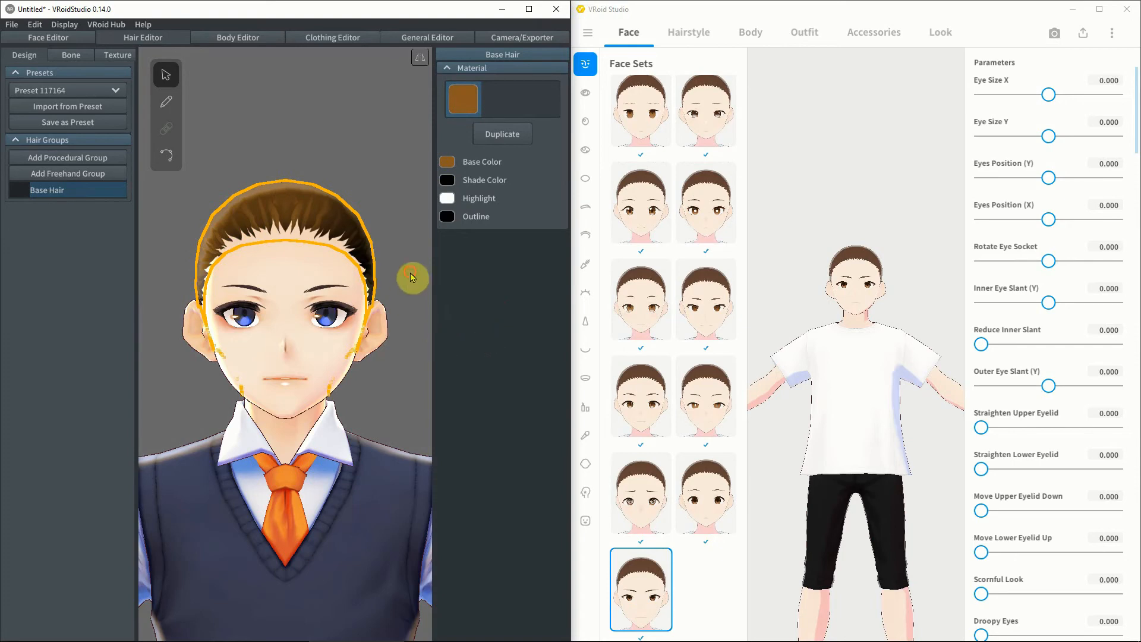
Add a procedural hair group to the head and inspect it from the side
{"action": "left_click", "coordinate": [47, 191]}
{"action": "left_click", "coordinate": [47, 162]}
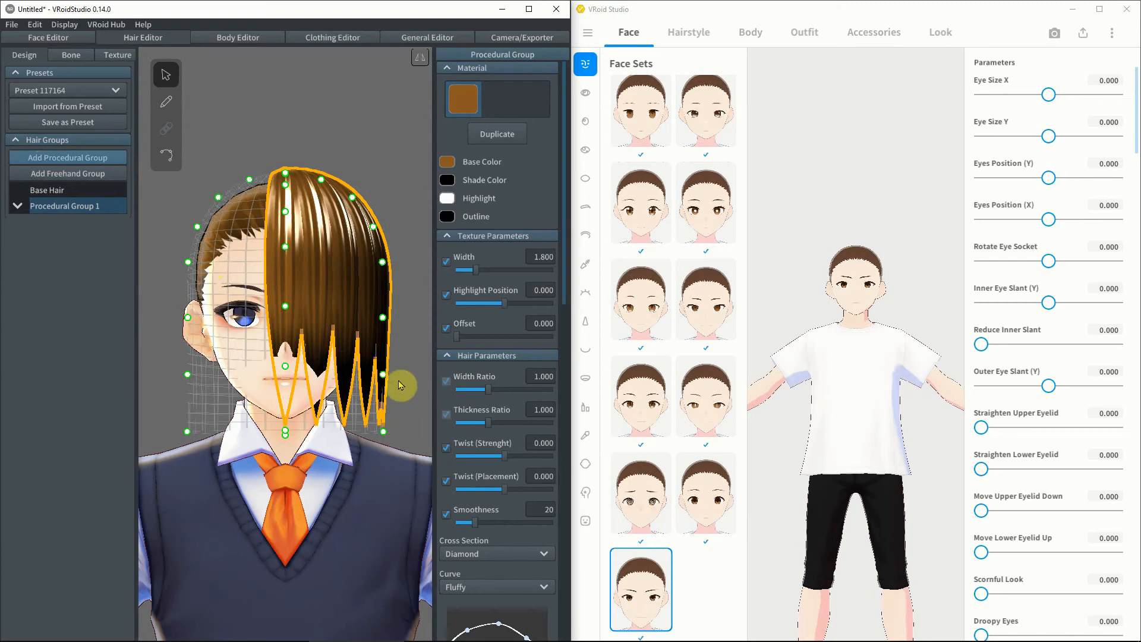
{"action": "mouse_move", "coordinate": [400, 387]}
{"action": "right_mouse_down"}
{"action": "mouse_move", "coordinate": [373, 398]}
{"action": "mouse_move", "coordinate": [382, 400]}
{"action": "right_mouse_up"}
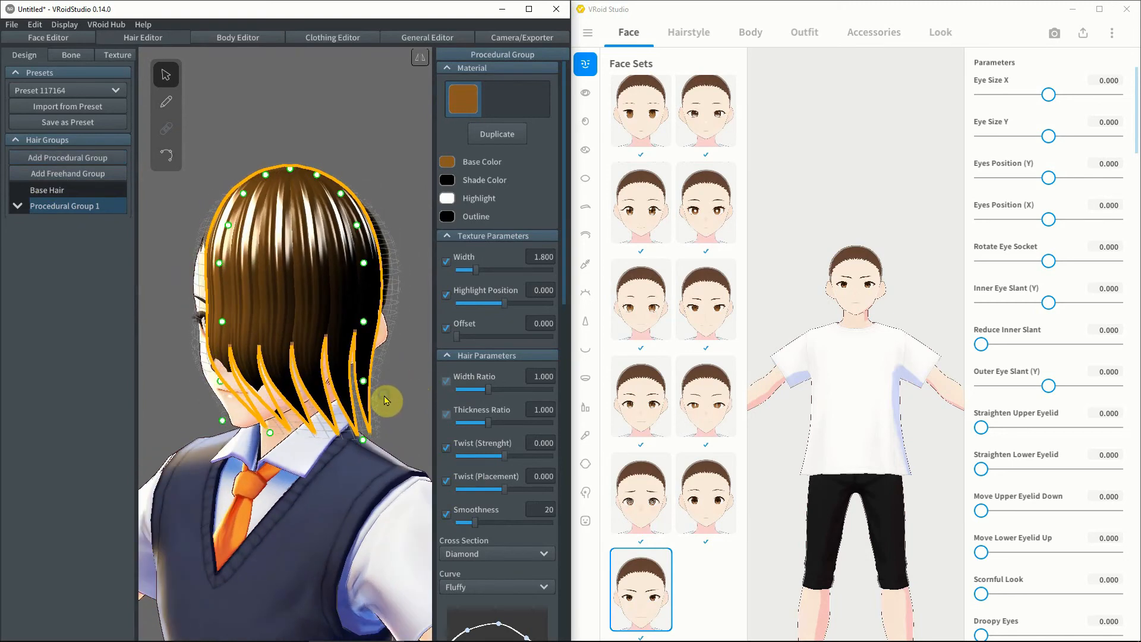
Set the procedural group's Thickness Ratio to 1.315, Twist (Strength) to -0.744, Twist (Placement) to -0.057 and Smoothness to 51
{"action": "left_click_drag", "start_coordinate": [487, 424], "coordinate": [498, 423]}
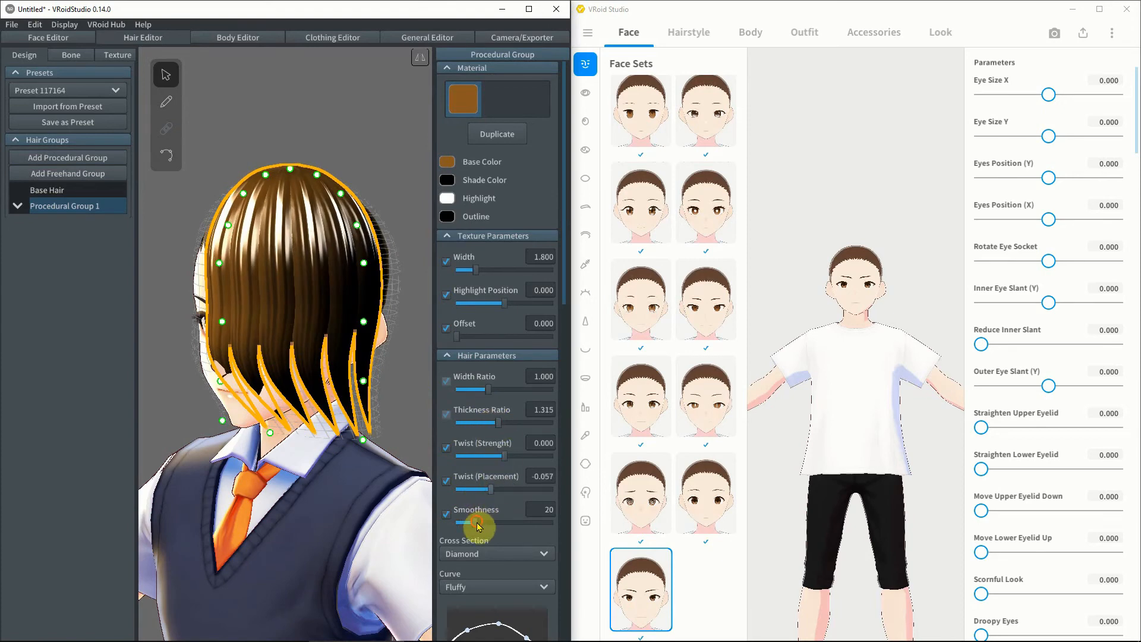
{"action": "left_click_drag", "start_coordinate": [509, 526], "coordinate": [509, 524]}
{"action": "mouse_move", "coordinate": [509, 458]}
{"action": "left_mouse_down"}
{"action": "mouse_move", "coordinate": [489, 461]}
{"action": "mouse_move", "coordinate": [499, 461]}
{"action": "left_mouse_up"}
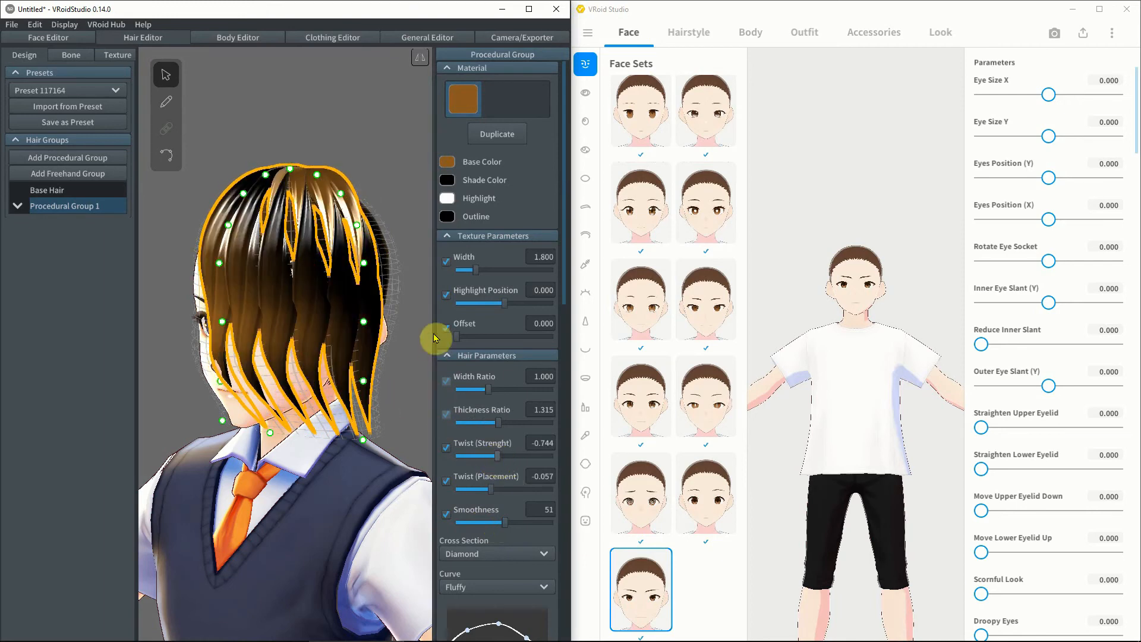
Set the procedural group's texture Offset to 0.242, texture Width to 1.998 and Cross Section to Triangle
{"action": "mouse_move", "coordinate": [458, 337]}
{"action": "left_mouse_down"}
{"action": "mouse_move", "coordinate": [491, 334]}
{"action": "mouse_move", "coordinate": [480, 337]}
{"action": "left_mouse_up"}
{"action": "left_click", "coordinate": [461, 553]}
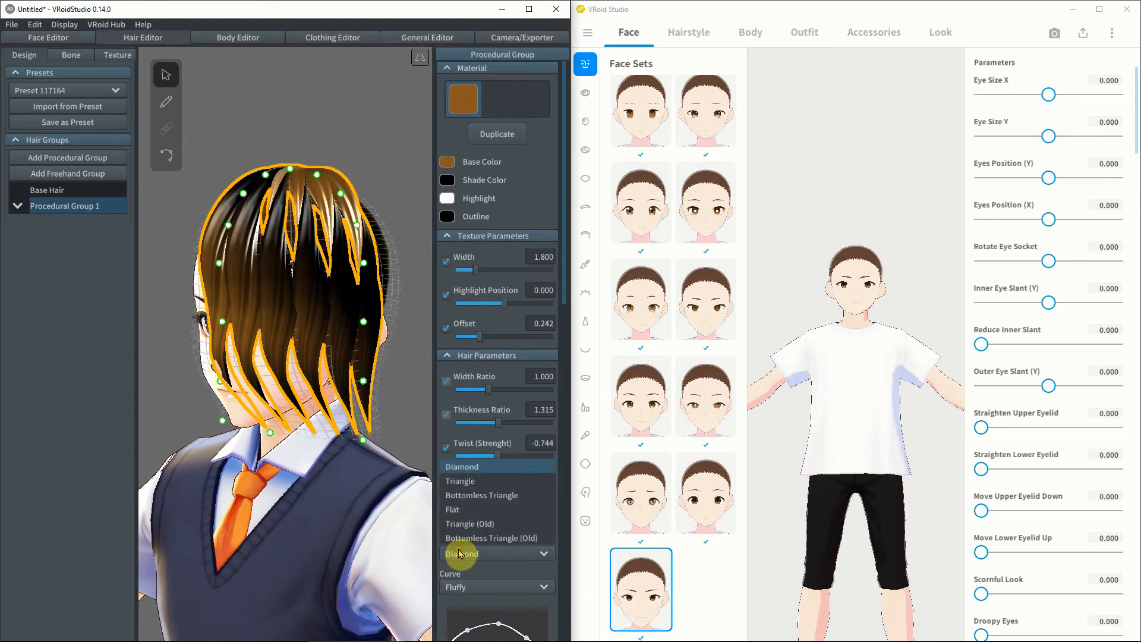
{"action": "left_click", "coordinate": [462, 482]}
{"action": "right_click_drag", "start_coordinate": [283, 532], "coordinate": [328, 537]}
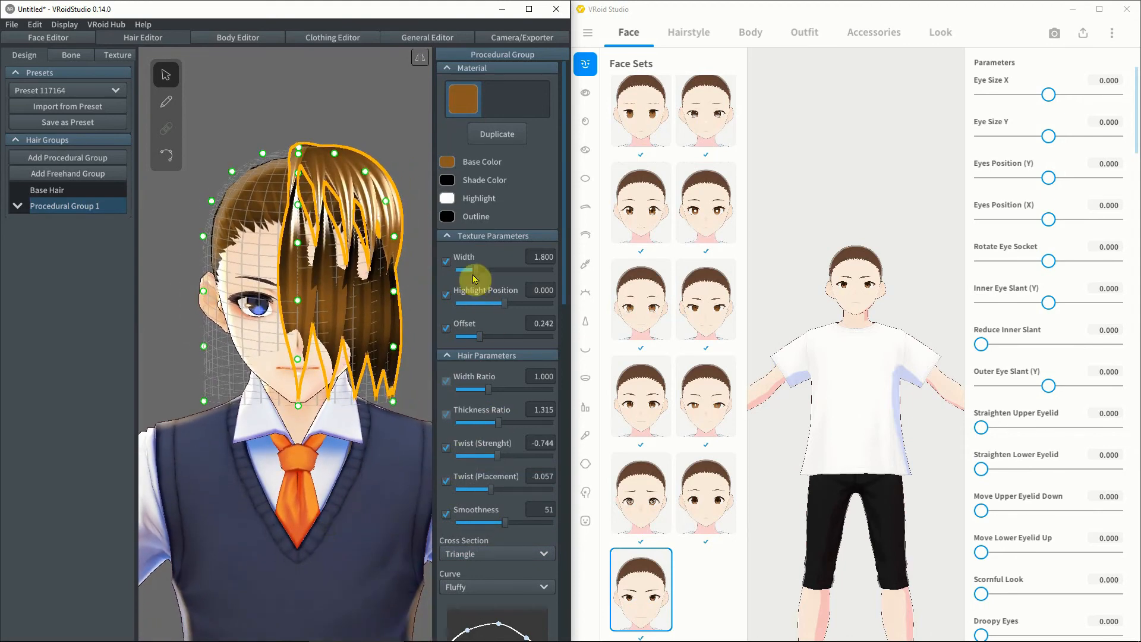
{"action": "mouse_move", "coordinate": [476, 273]}
{"action": "left_mouse_down"}
{"action": "mouse_move", "coordinate": [501, 270]}
{"action": "mouse_move", "coordinate": [482, 273]}
{"action": "left_mouse_up"}
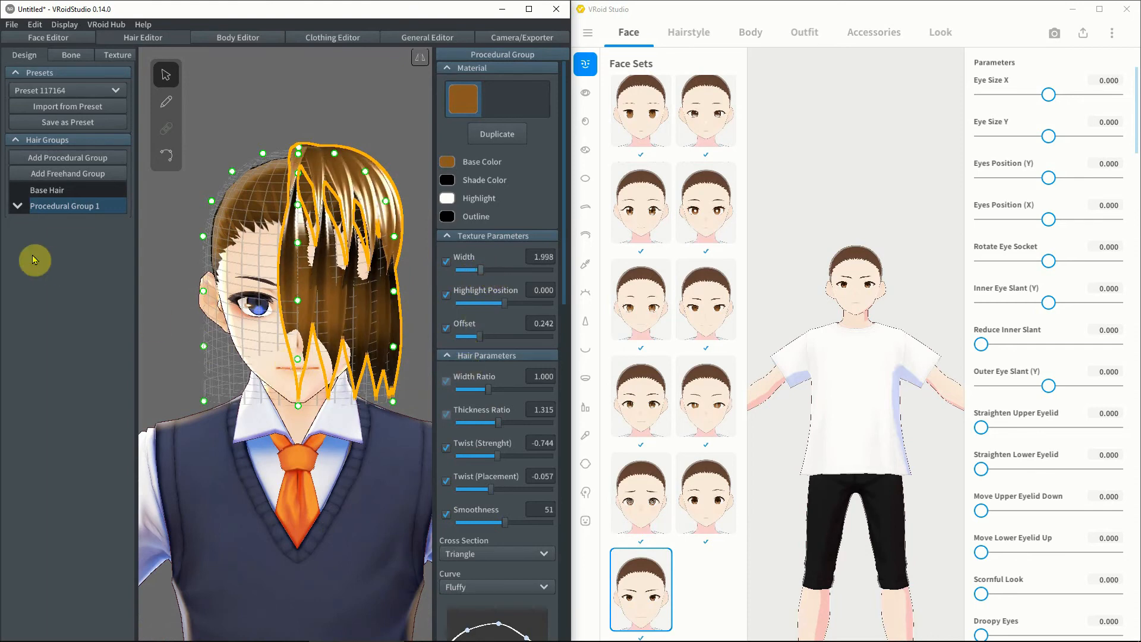
Expand Procedural Group 1 and select its individual hair strands one after another
{"action": "left_click", "coordinate": [17, 206]}
{"action": "left_click", "coordinate": [61, 223]}
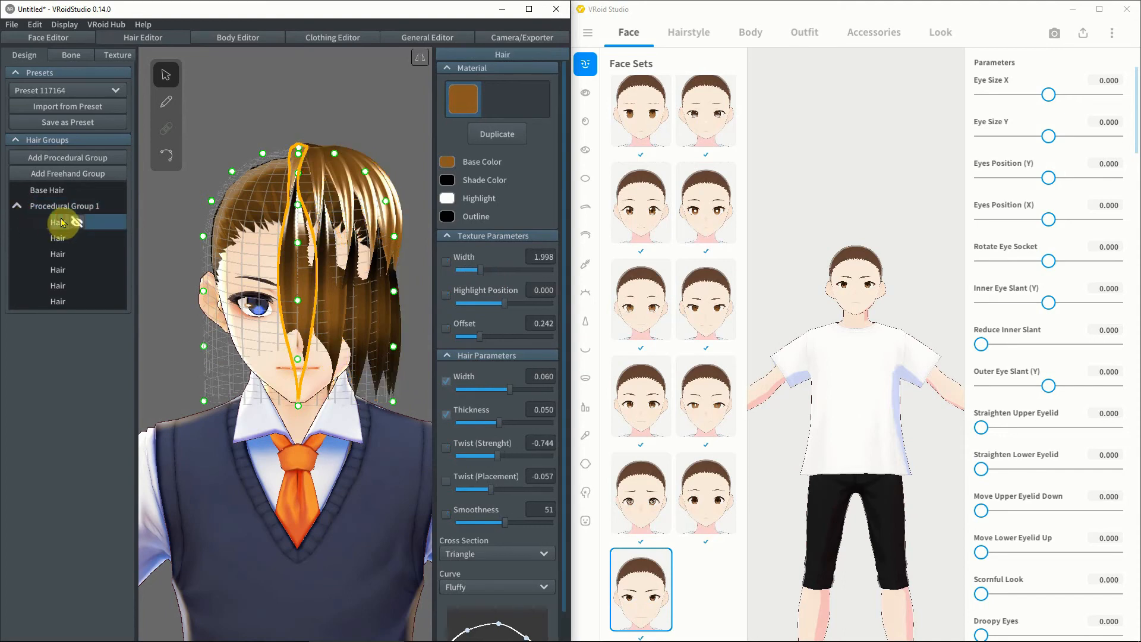
{"action": "left_click", "coordinate": [60, 238]}
{"action": "left_click", "coordinate": [59, 254]}
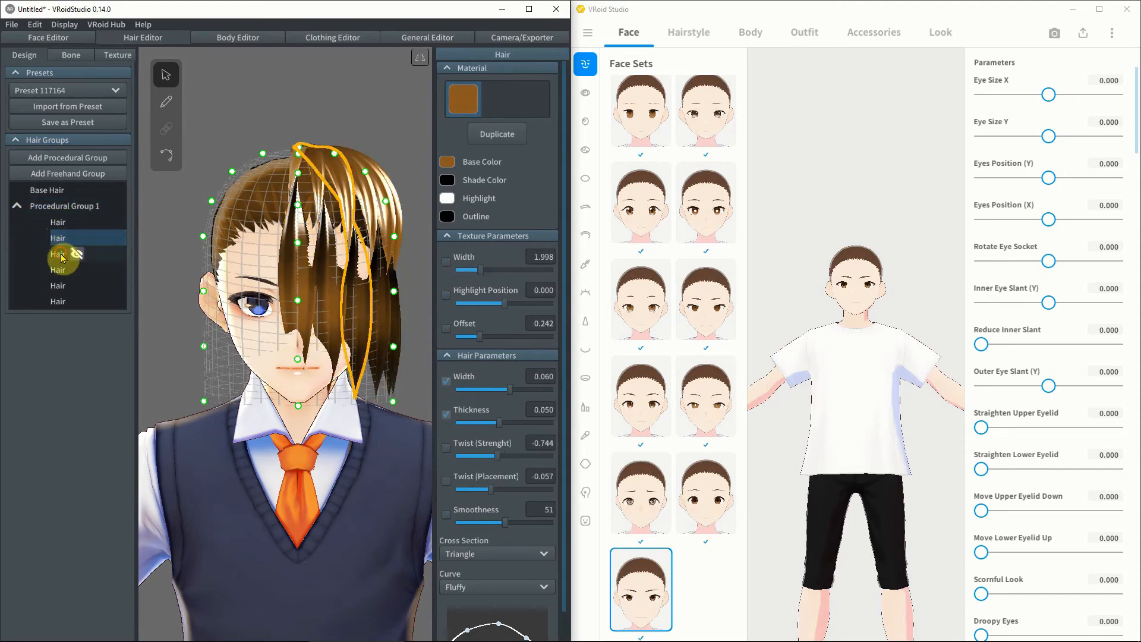
{"action": "left_click", "coordinate": [63, 268]}
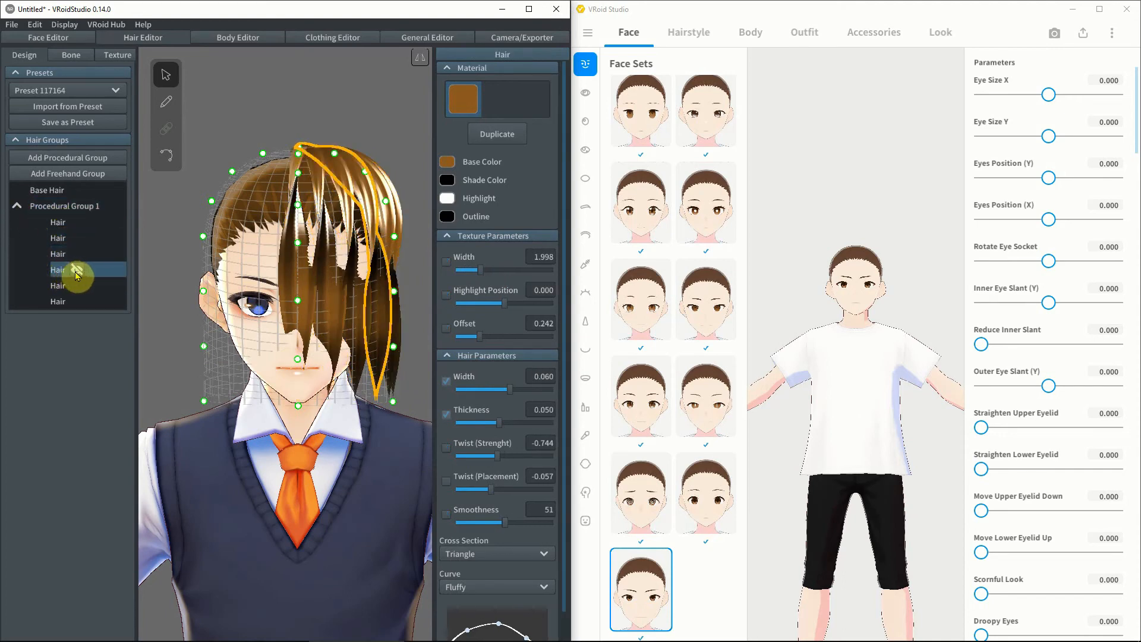
Hide the second, fourth and sixth strands of Procedural Group 1 and collapse the group
{"action": "left_click", "coordinate": [77, 271]}
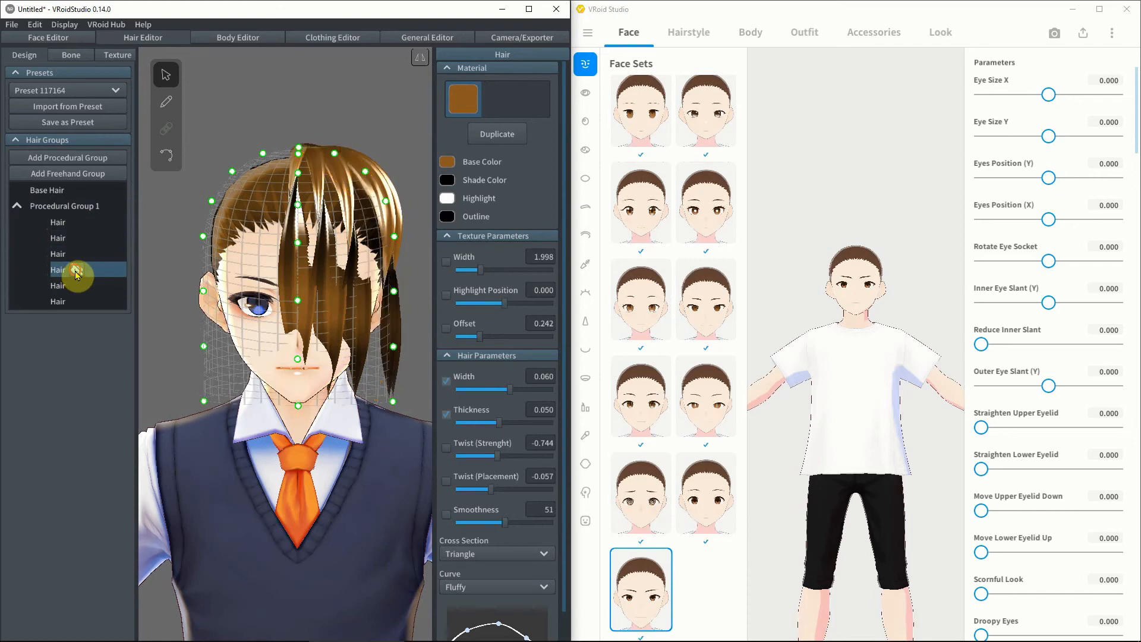
{"action": "left_click", "coordinate": [77, 238]}
{"action": "left_click", "coordinate": [77, 285]}
{"action": "left_click", "coordinate": [77, 301]}
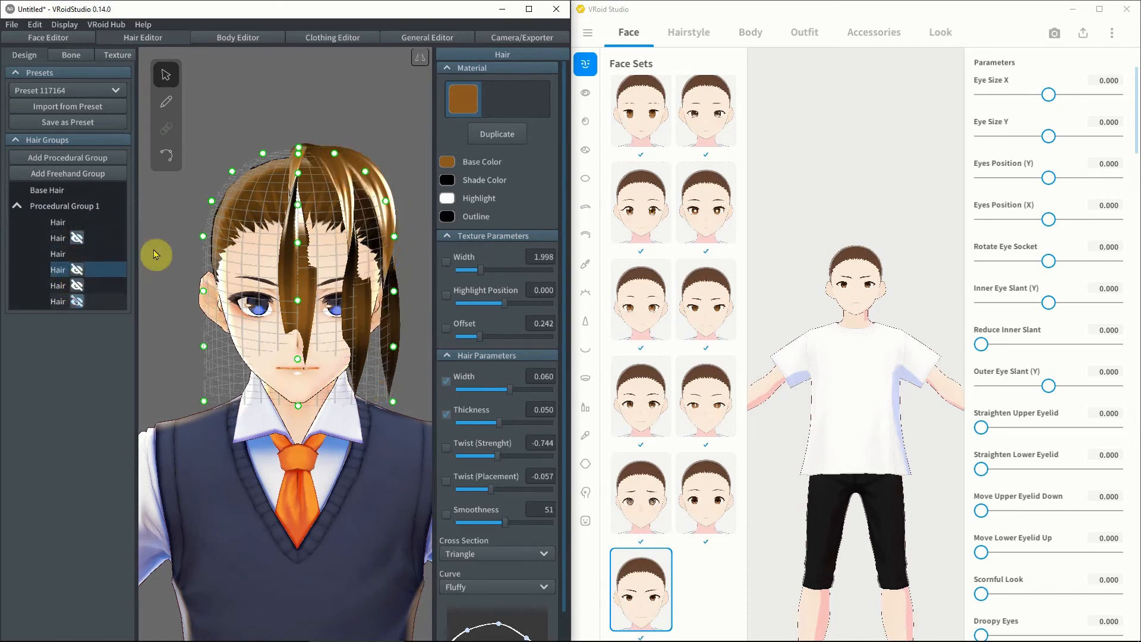
{"action": "left_click", "coordinate": [76, 285]}
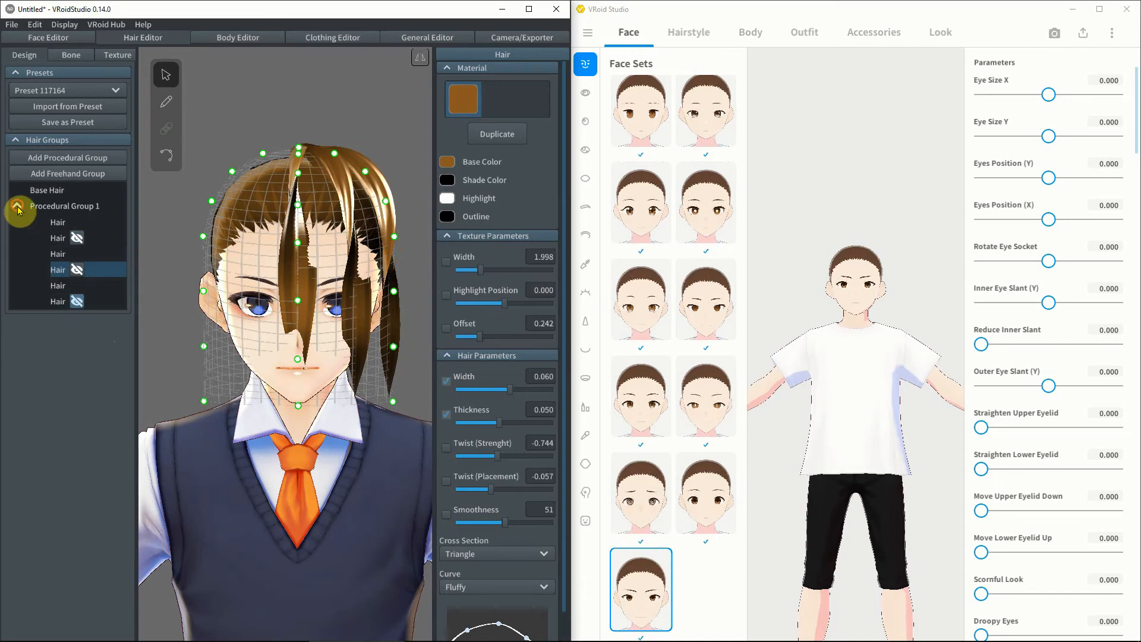
{"action": "left_click", "coordinate": [17, 207]}
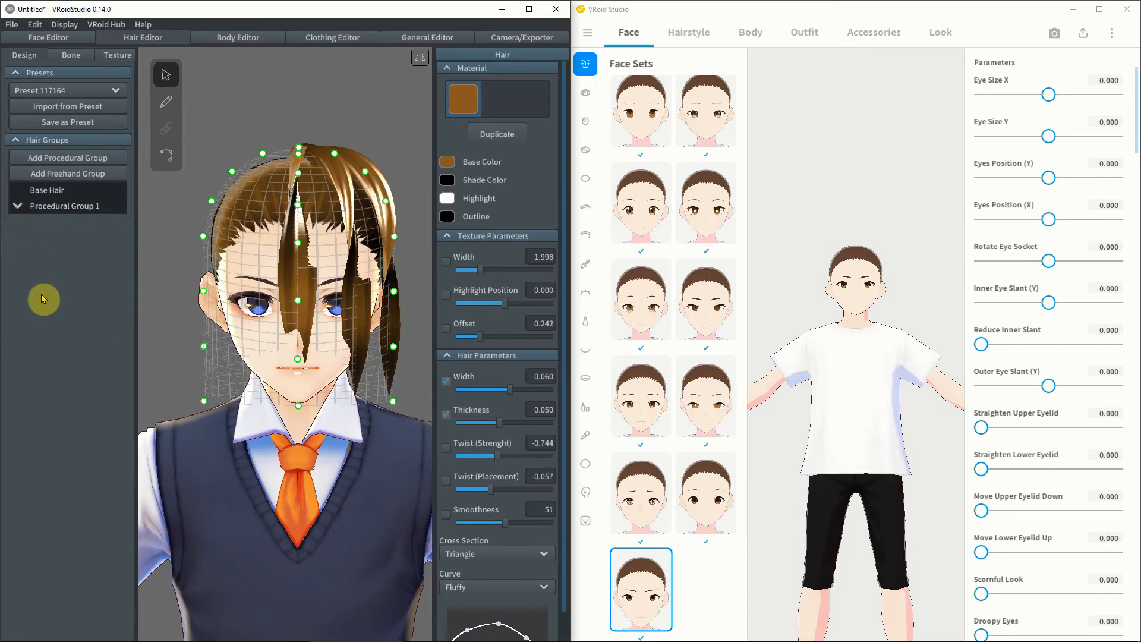
Add a freehand hair group and draw one strand down the side of the head and a curled one at the back
{"action": "left_click", "coordinate": [64, 175]}
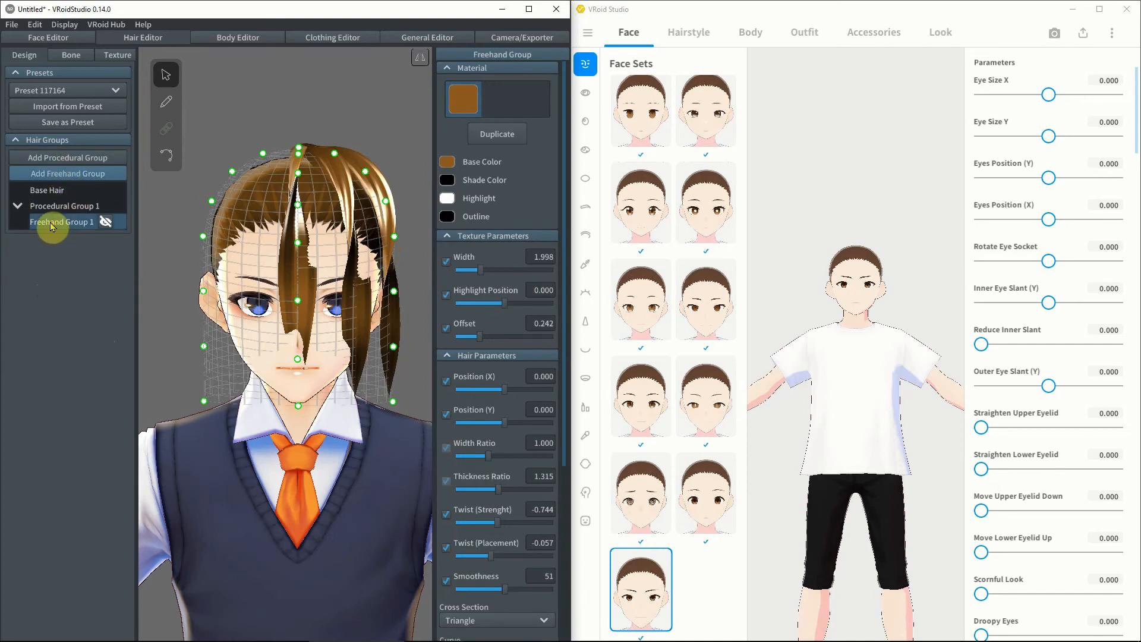
{"action": "left_click", "coordinate": [165, 102]}
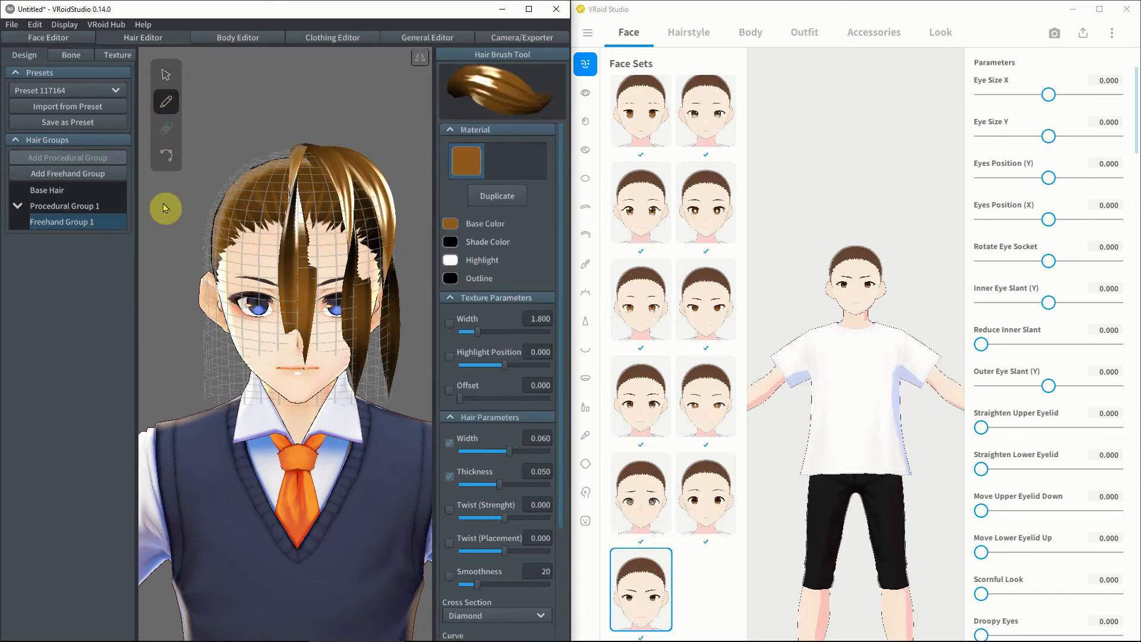
{"action": "right_click_drag", "start_coordinate": [184, 226], "coordinate": [216, 216]}
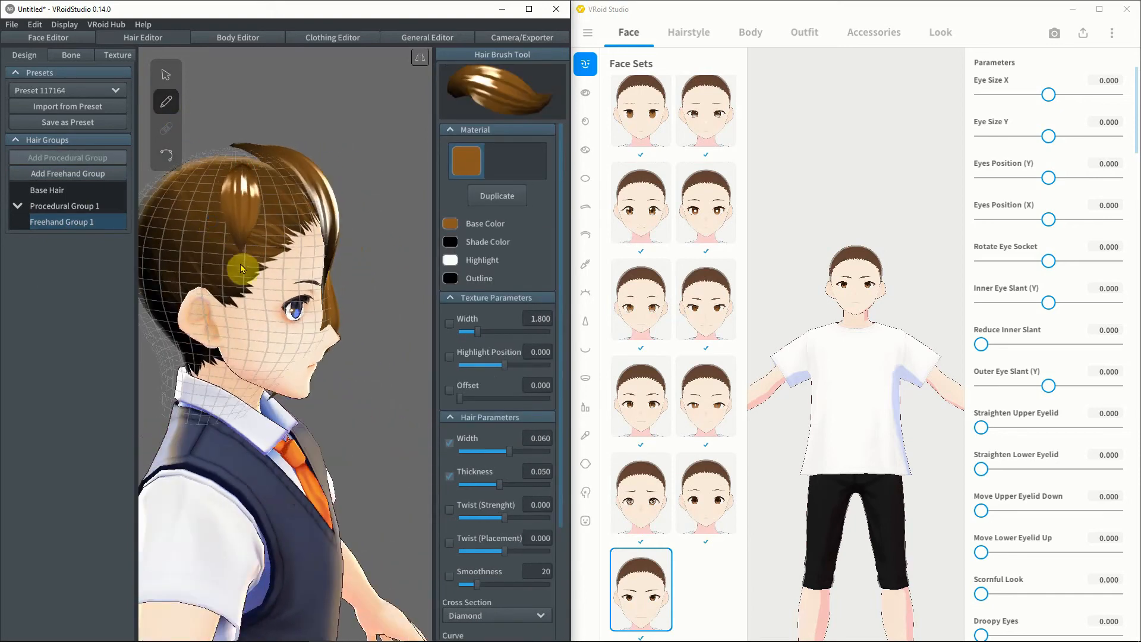
{"action": "mouse_move", "coordinate": [242, 325]}
{"action": "left_mouse_down"}
{"action": "mouse_move", "coordinate": [303, 372]}
{"action": "mouse_move", "coordinate": [277, 384]}
{"action": "left_mouse_up"}
{"action": "right_click_drag", "start_coordinate": [277, 384], "coordinate": [387, 428]}
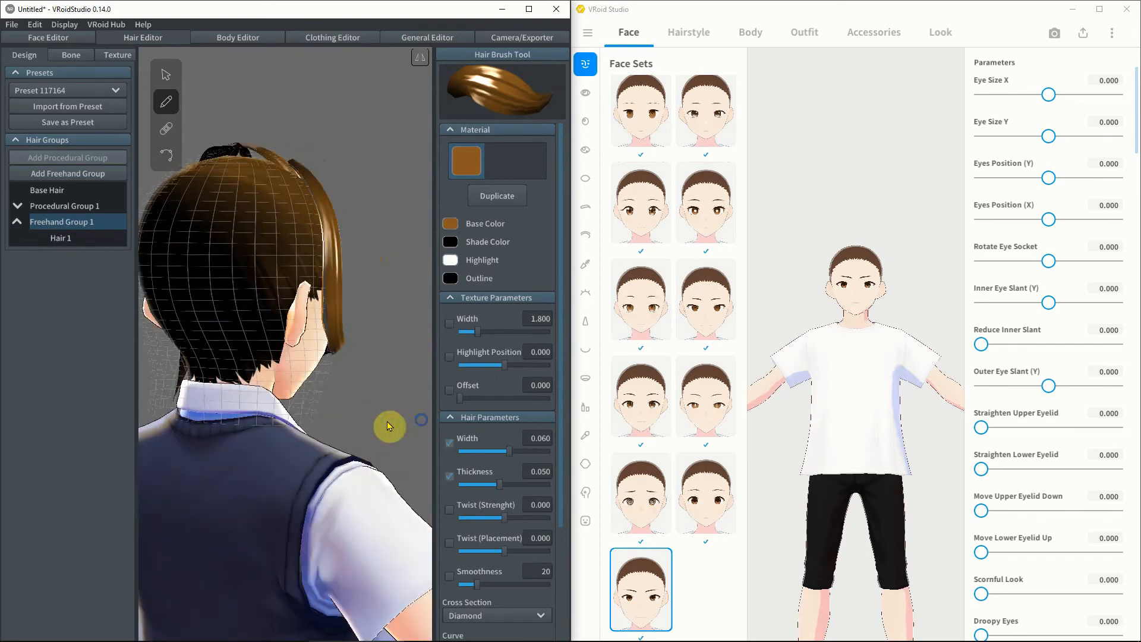
{"action": "mouse_move", "coordinate": [280, 214]}
{"action": "left_mouse_down"}
{"action": "mouse_move", "coordinate": [280, 242]}
{"action": "mouse_move", "coordinate": [230, 242]}
{"action": "mouse_move", "coordinate": [303, 211]}
{"action": "mouse_move", "coordinate": [275, 297]}
{"action": "mouse_move", "coordinate": [202, 283]}
{"action": "mouse_move", "coordinate": [197, 214]}
{"action": "mouse_move", "coordinate": [212, 177]}
{"action": "left_mouse_up"}
Set the hair brush's texture Offset to 0.381, Twist (Strength) to -2.987 and Twist (Placement) to -0.088
{"action": "right_click_drag", "start_coordinate": [196, 489], "coordinate": [266, 491]}
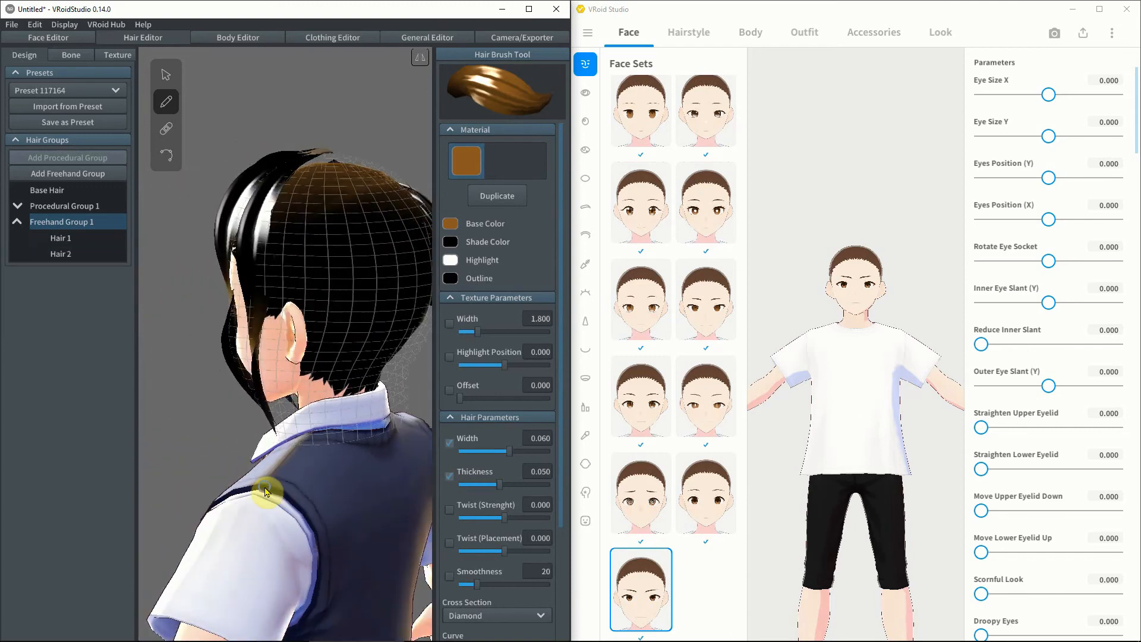
{"action": "left_click_drag", "start_coordinate": [466, 399], "coordinate": [493, 397]}
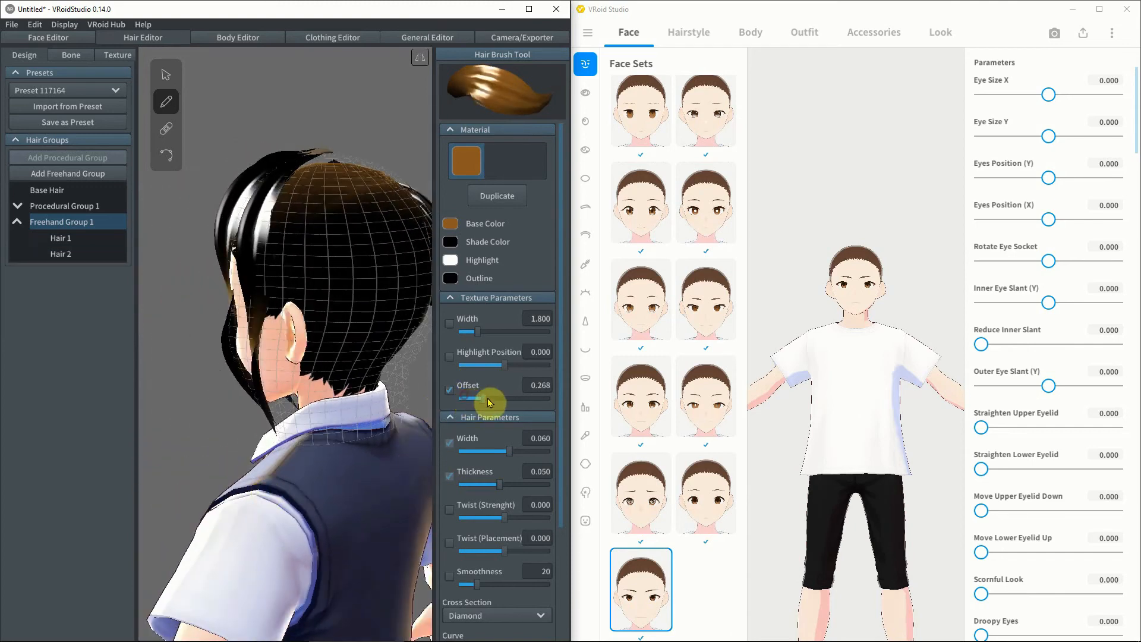
{"action": "left_click_drag", "start_coordinate": [506, 526], "coordinate": [485, 551]}
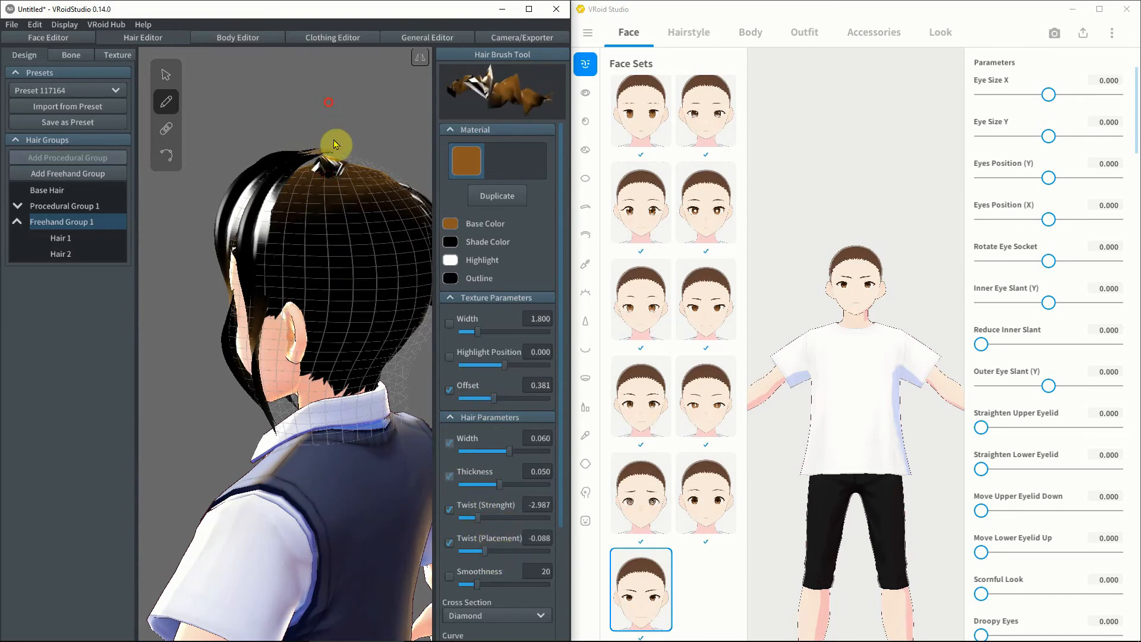
Draw a series of short twisted strands across the crown of the head in Freehand Group 1
{"action": "mouse_move", "coordinate": [350, 187]}
{"action": "left_mouse_down"}
{"action": "mouse_move", "coordinate": [363, 183]}
{"action": "mouse_move", "coordinate": [370, 132]}
{"action": "left_mouse_up"}
{"action": "left_click_drag", "start_coordinate": [387, 209], "coordinate": [409, 164]}
{"action": "left_click_drag", "start_coordinate": [350, 198], "coordinate": [355, 133]}
{"action": "left_click_drag", "start_coordinate": [314, 194], "coordinate": [305, 130]}
{"action": "left_click_drag", "start_coordinate": [317, 222], "coordinate": [311, 159]}
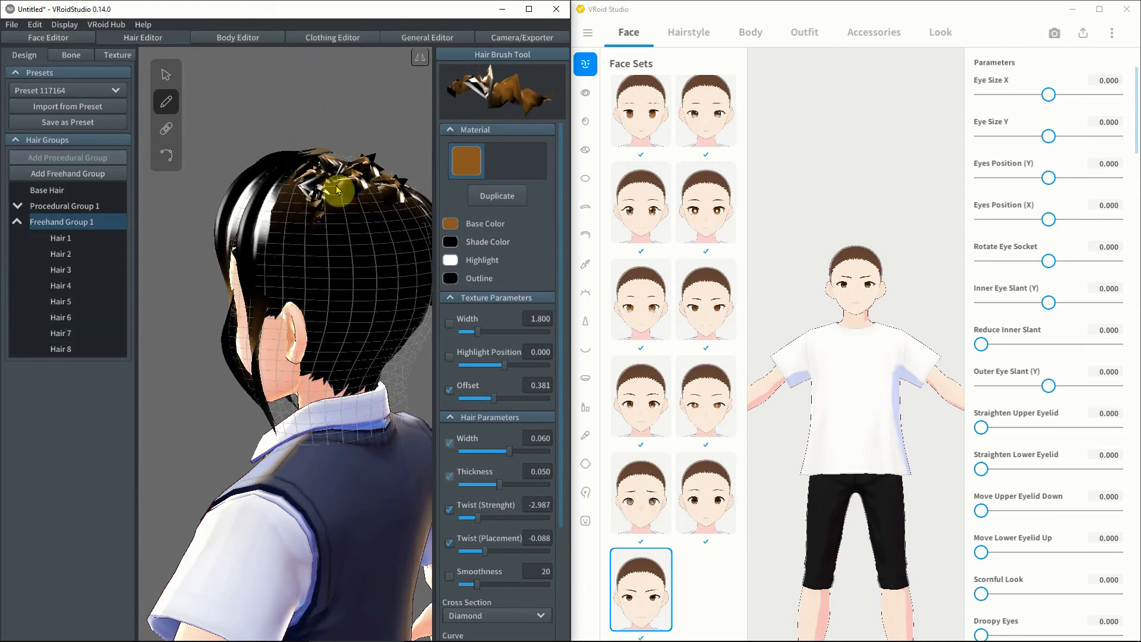
{"action": "left_click_drag", "start_coordinate": [360, 225], "coordinate": [355, 166]}
{"action": "left_click_drag", "start_coordinate": [390, 236], "coordinate": [401, 167]}
Hide Freehand Group 1, Procedural Group 1 and Base Hair on the model
{"action": "mouse_move", "coordinate": [389, 295]}
{"action": "right_mouse_down"}
{"action": "mouse_move", "coordinate": [366, 321]}
{"action": "mouse_move", "coordinate": [304, 300]}
{"action": "mouse_move", "coordinate": [323, 288]}
{"action": "right_mouse_up"}
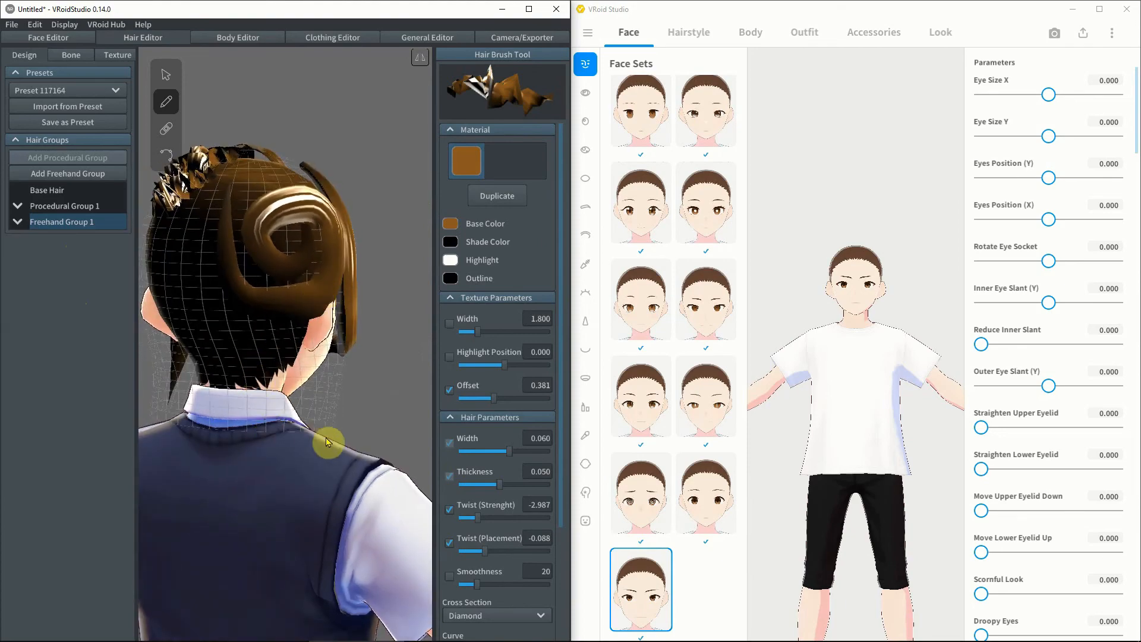
{"action": "mouse_move", "coordinate": [326, 440]}
{"action": "right_mouse_down"}
{"action": "mouse_move", "coordinate": [316, 461]}
{"action": "mouse_move", "coordinate": [247, 461]}
{"action": "mouse_move", "coordinate": [262, 456]}
{"action": "right_mouse_up"}
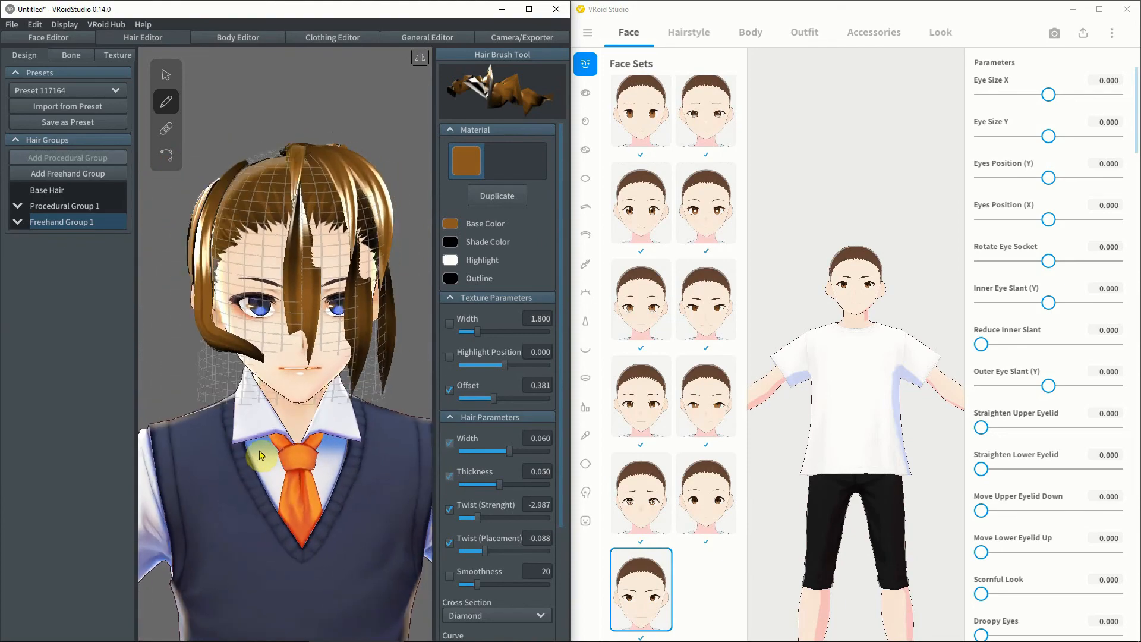
{"action": "left_click", "coordinate": [105, 221]}
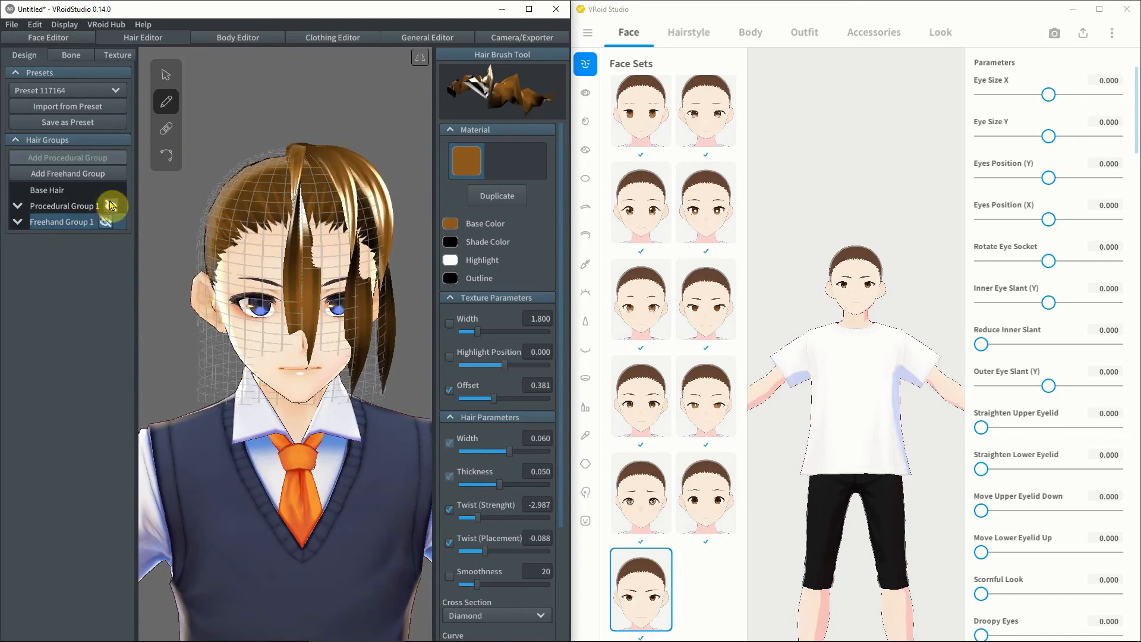
{"action": "left_click", "coordinate": [110, 206]}
{"action": "left_click", "coordinate": [74, 190]}
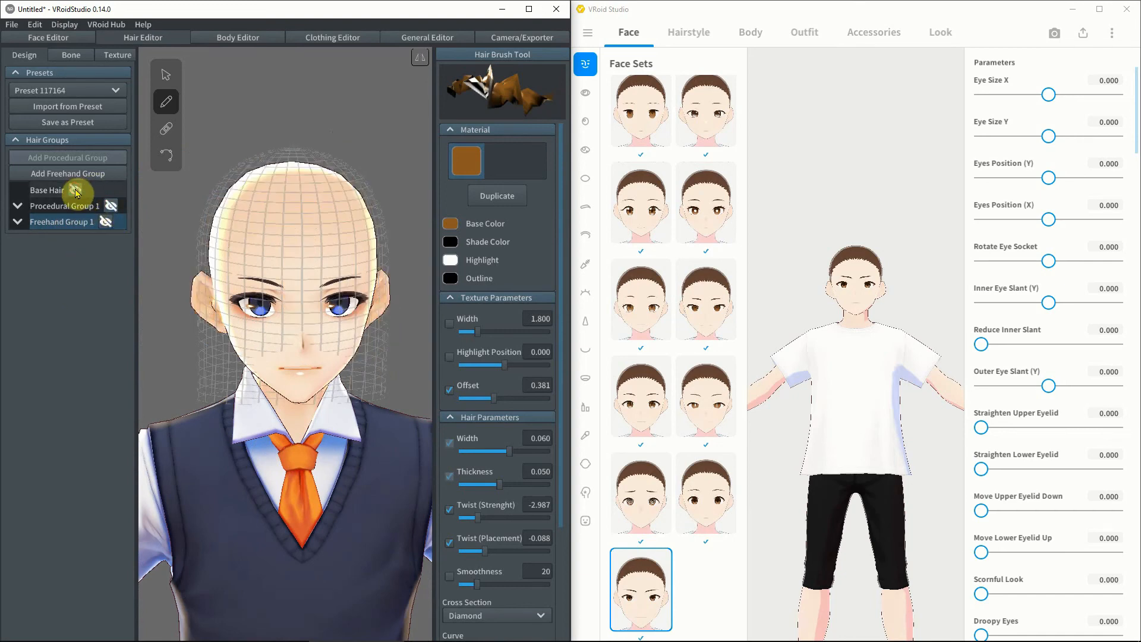
Switch to the Select tool and deselect the freehand hair group to clear its guide mesh from the head
{"action": "left_click", "coordinate": [166, 74]}
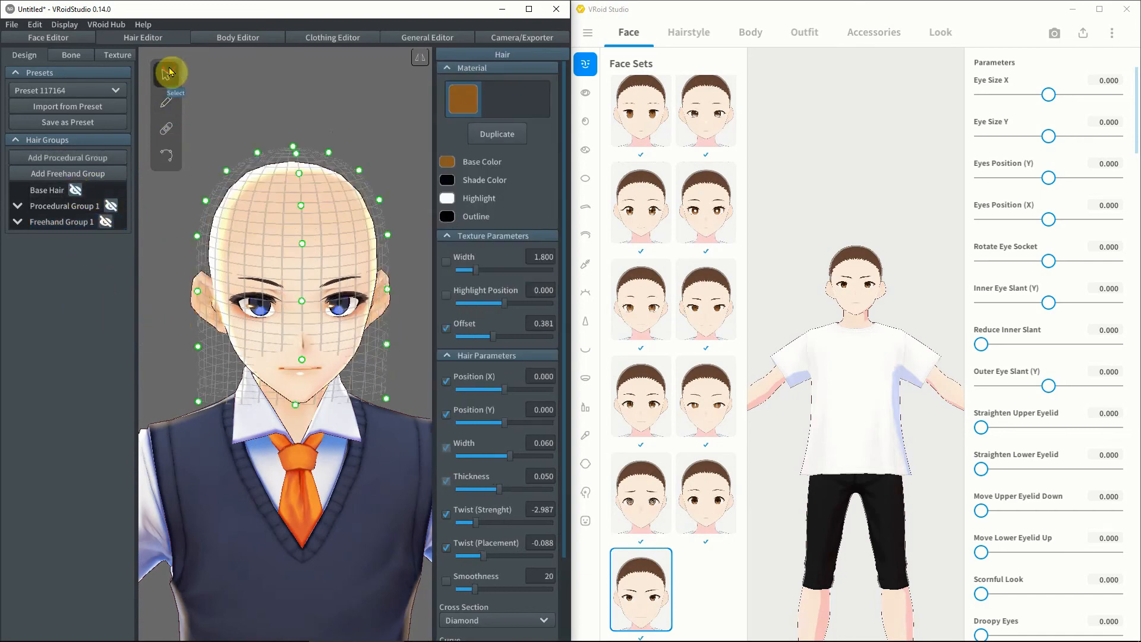
{"action": "left_click", "coordinate": [289, 85]}
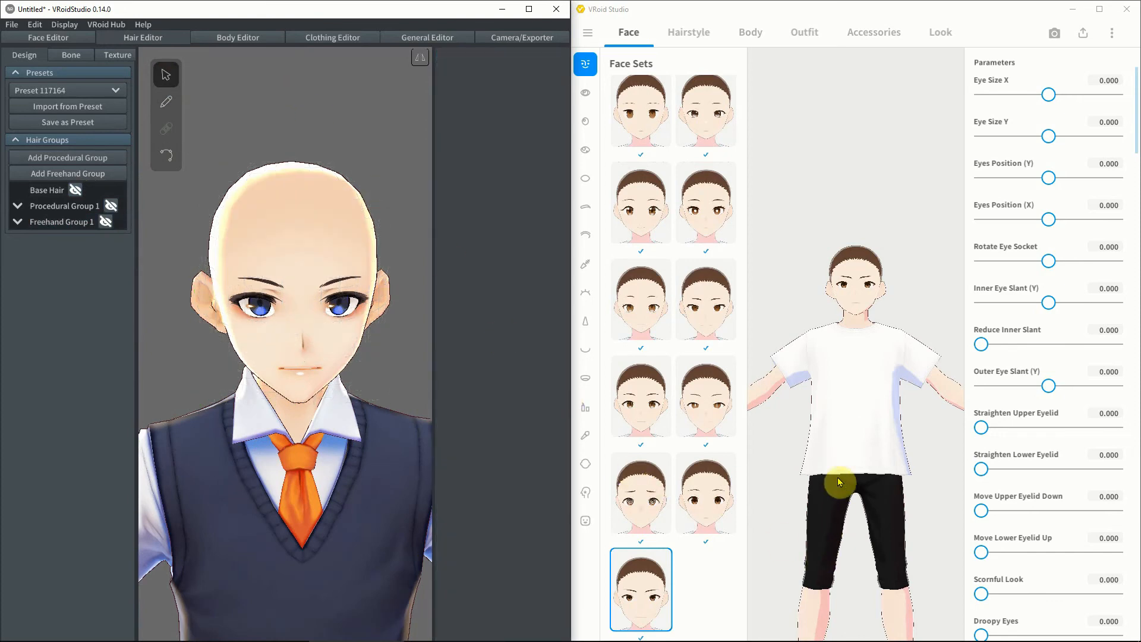
Switch to the newer VRoid Studio and open the hairstyle sets with the character's head framed close up
{"action": "left_click", "coordinate": [856, 411]}
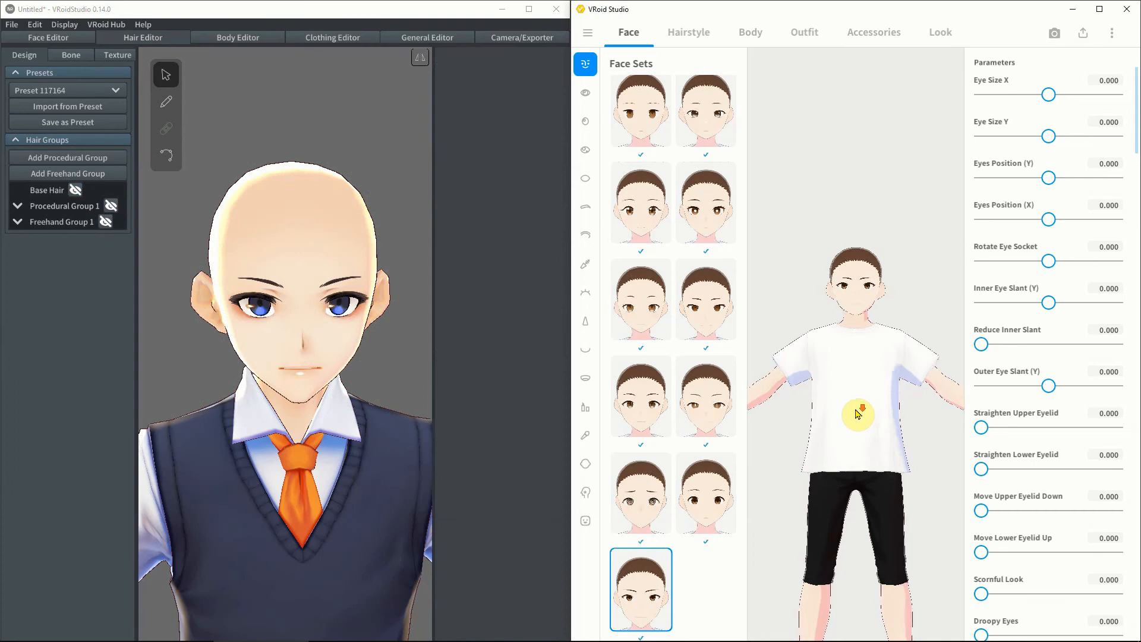
{"action": "scroll", "coordinate": [858, 414], "scroll_direction": "up", "scroll_amount": 3}
{"action": "scroll", "coordinate": [858, 415], "scroll_direction": "up", "scroll_amount": 4}
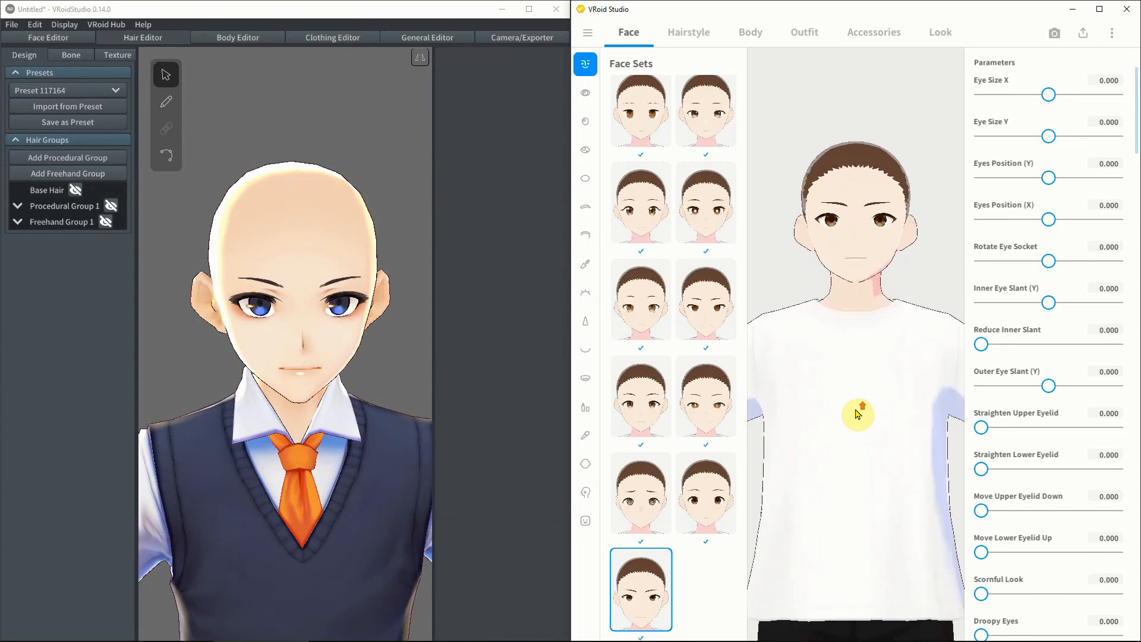
{"action": "middle_click_drag", "start_coordinate": [870, 396], "coordinate": [870, 422]}
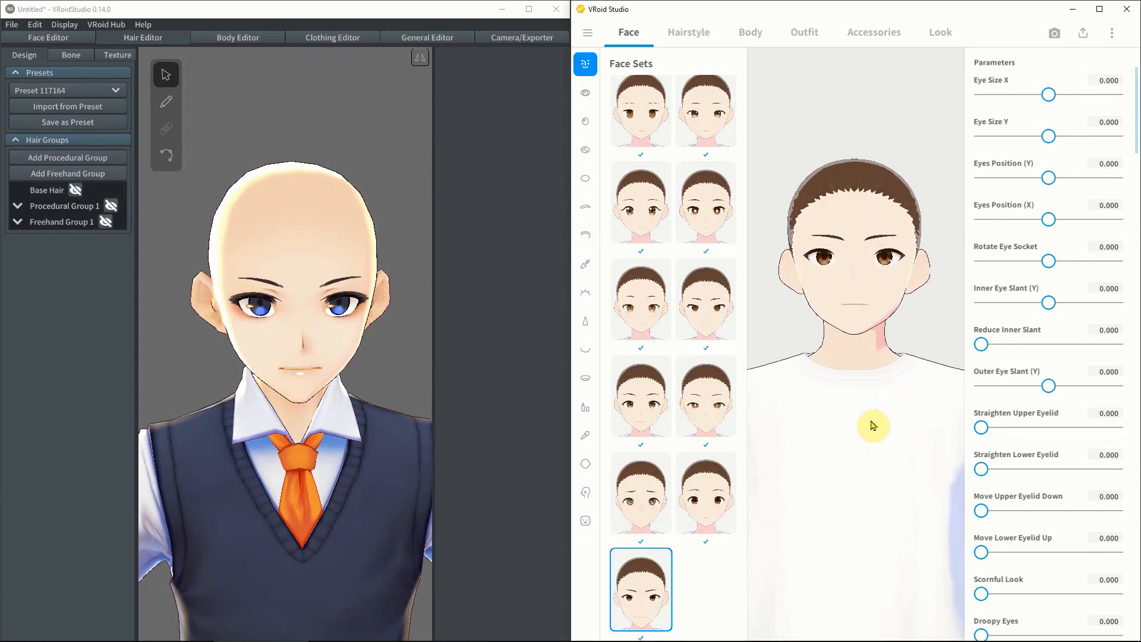
{"action": "left_click", "coordinate": [683, 33]}
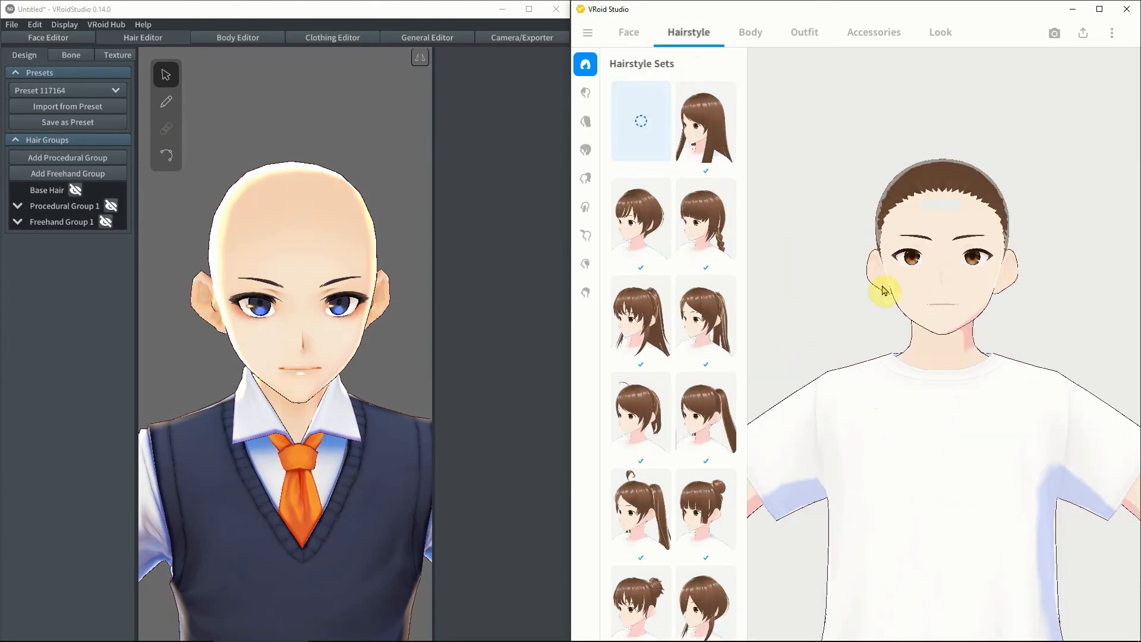
{"action": "middle_click_drag", "start_coordinate": [893, 370], "coordinate": [894, 392]}
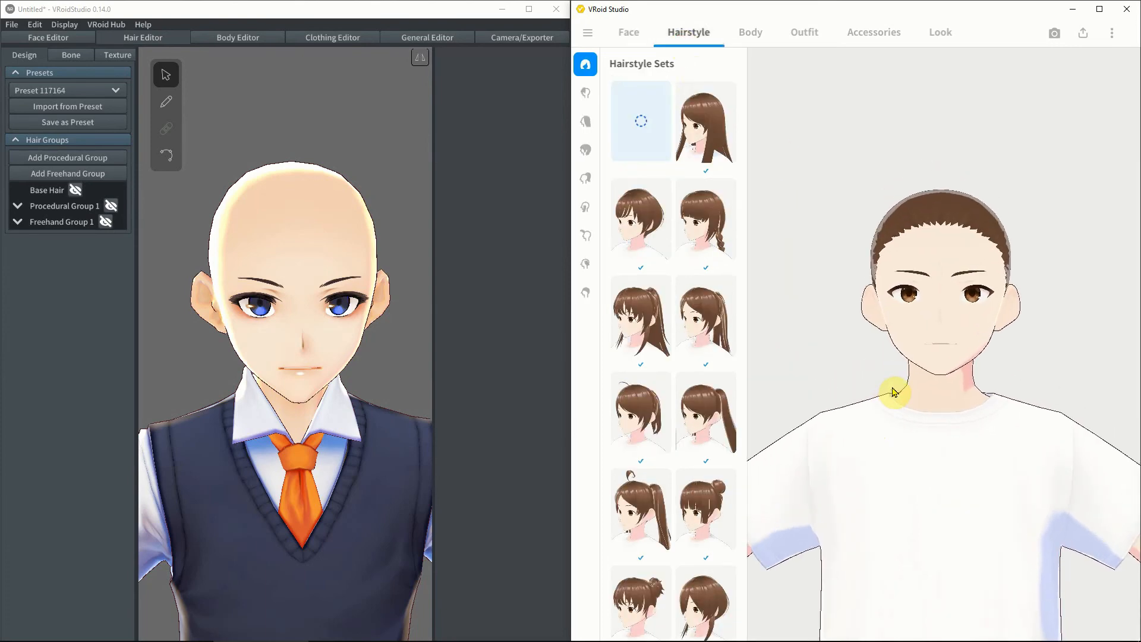
{"action": "scroll", "coordinate": [894, 392], "scroll_direction": "up", "scroll_amount": 3}
{"action": "middle_click_drag", "start_coordinate": [893, 422], "coordinate": [897, 438]}
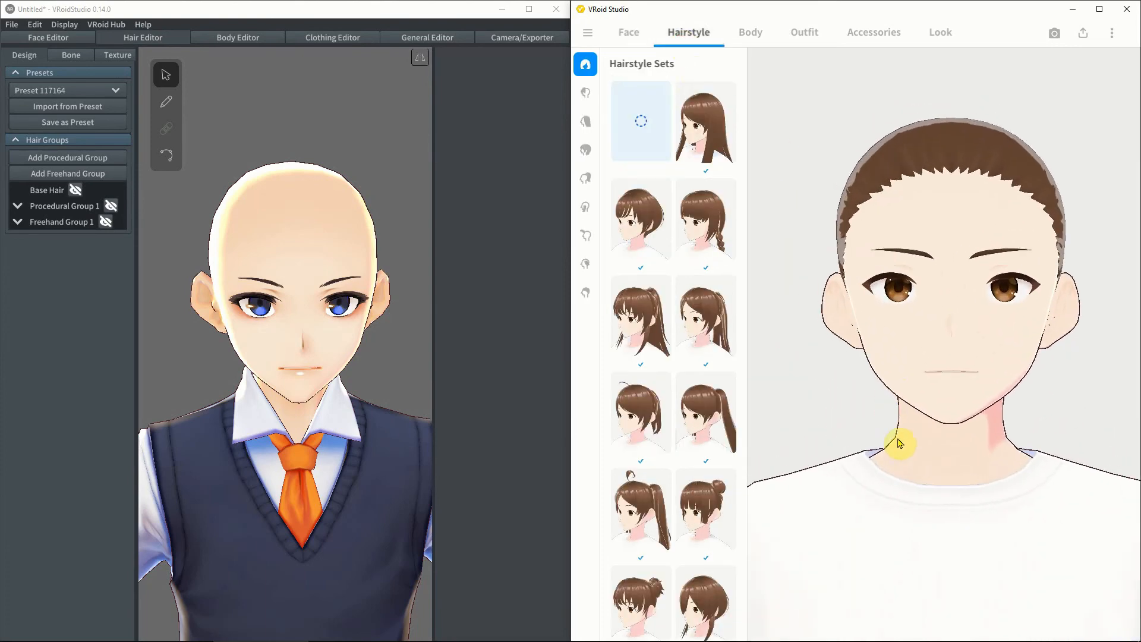
Try several hairstyle sets on the character, from the braided set to the short cut with a single ahoge strand
{"action": "left_click", "coordinate": [712, 212]}
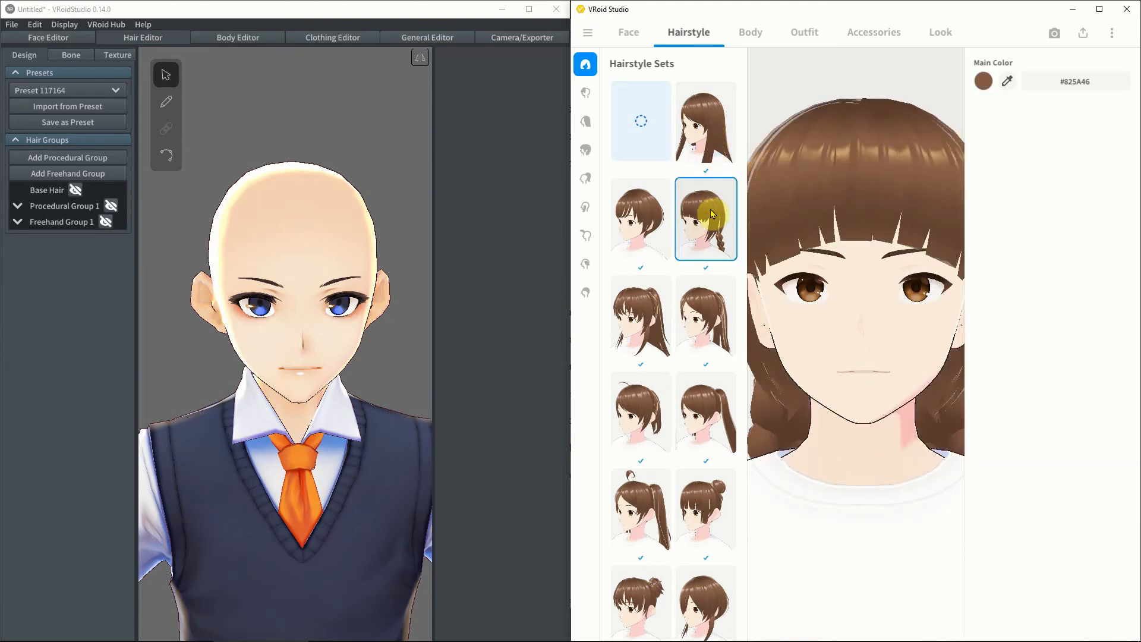
{"action": "left_click", "coordinate": [707, 319]}
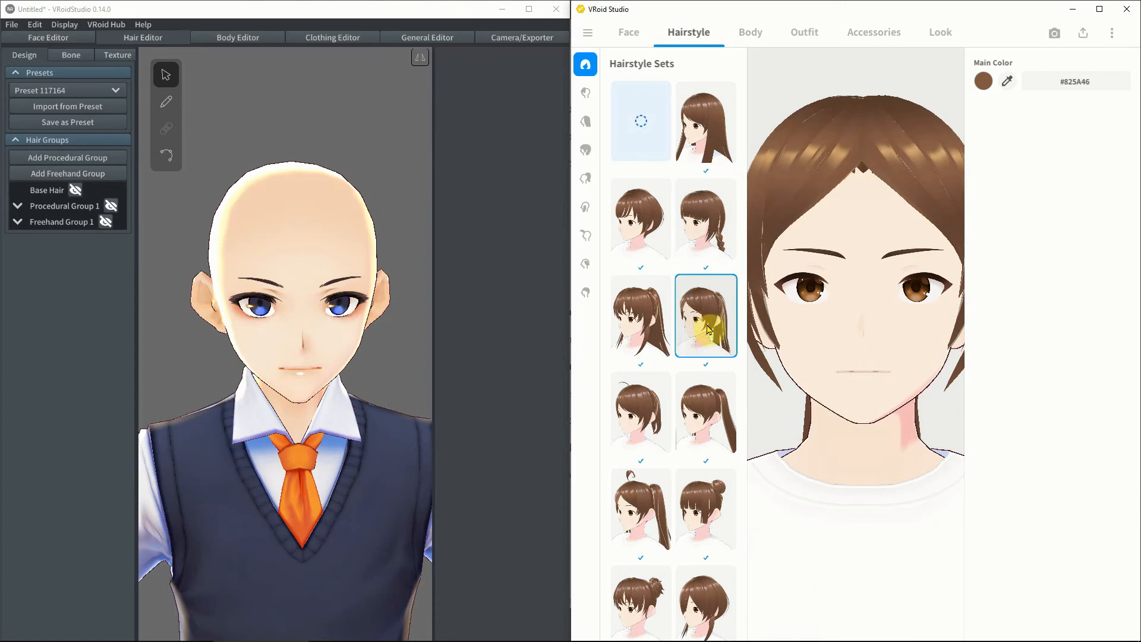
{"action": "left_click", "coordinate": [708, 417]}
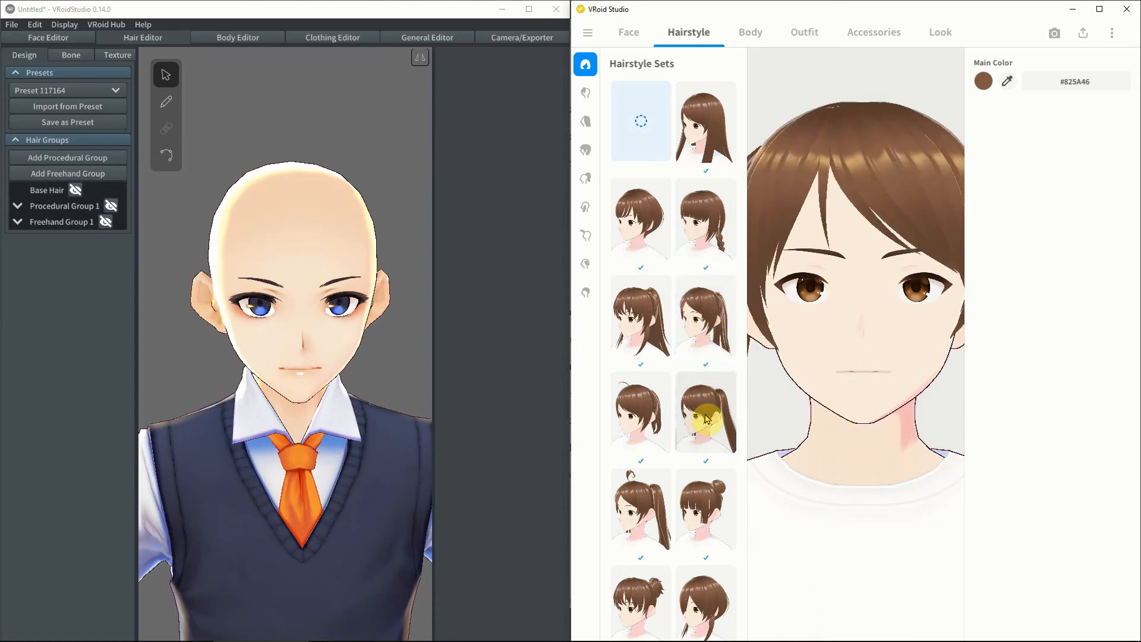
{"action": "left_click", "coordinate": [636, 418]}
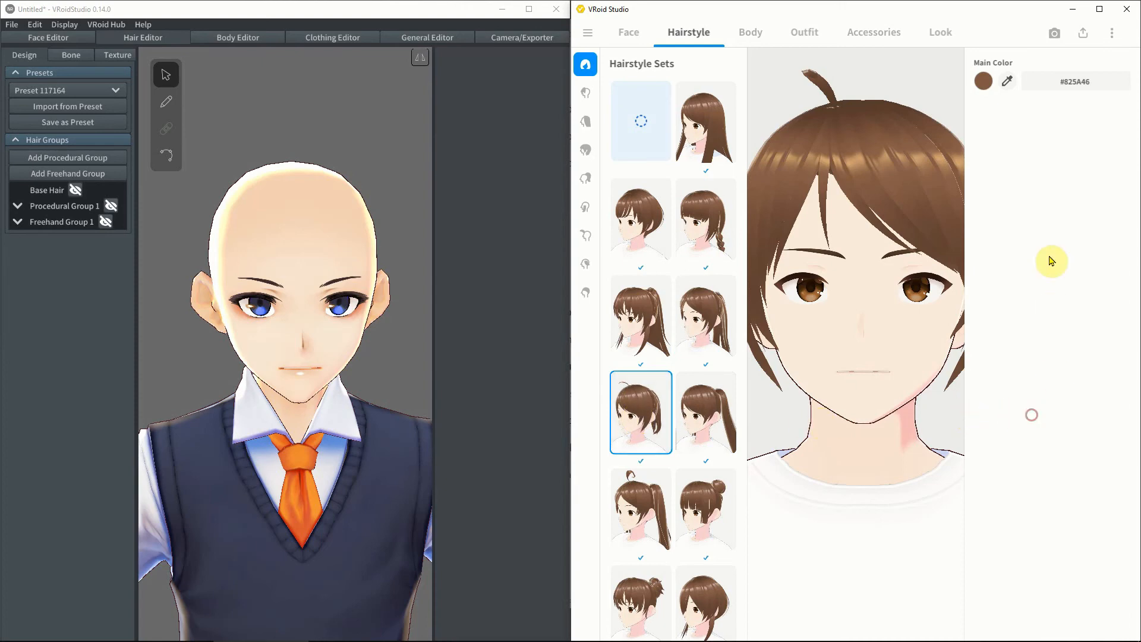
Recolor the hairstyle set's Main Color to purple #7A4682
{"action": "left_click", "coordinate": [981, 82]}
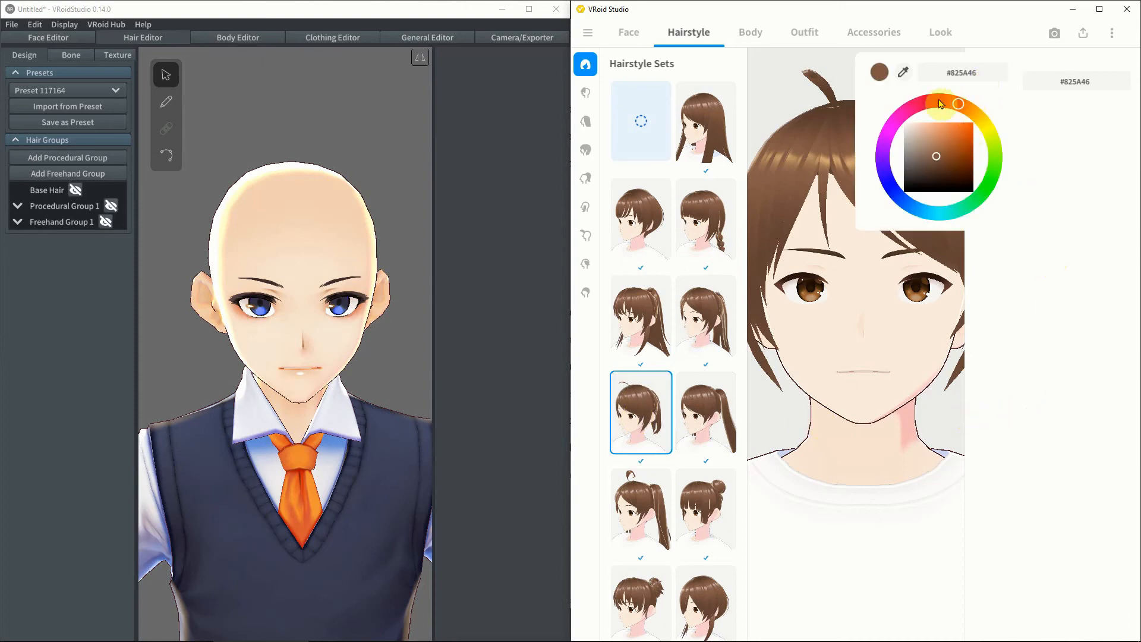
{"action": "left_click_drag", "start_coordinate": [940, 103], "coordinate": [887, 140]}
{"action": "left_click", "coordinate": [1049, 316]}
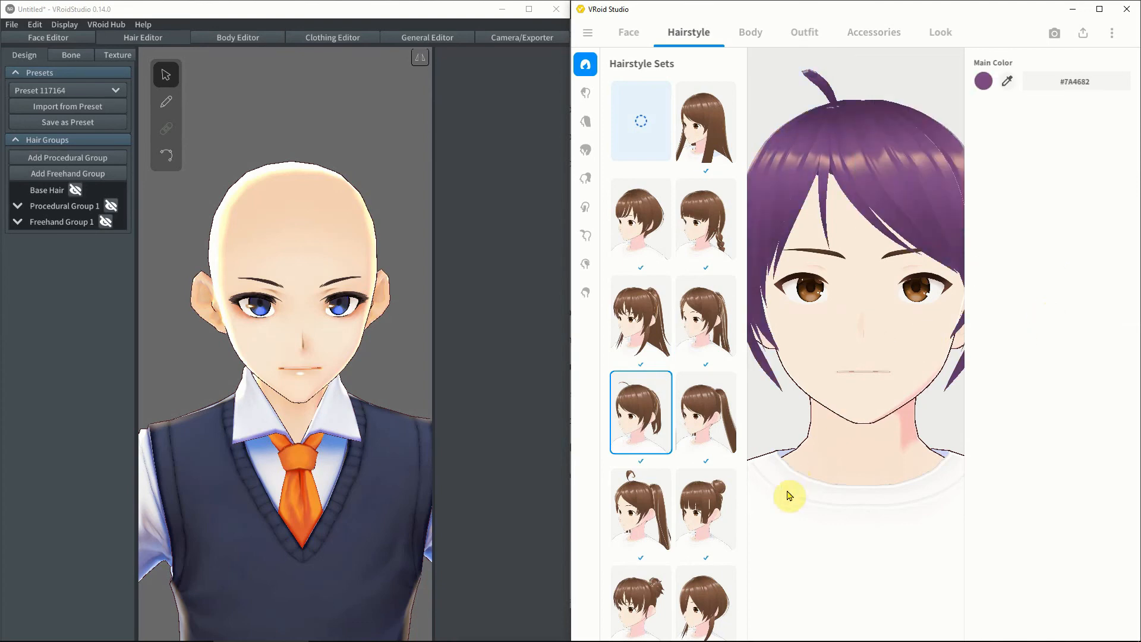
Try the blunt-fringe bun set and the spiky updo set, and remove the hairstyle set from the character
{"action": "left_click", "coordinate": [699, 505]}
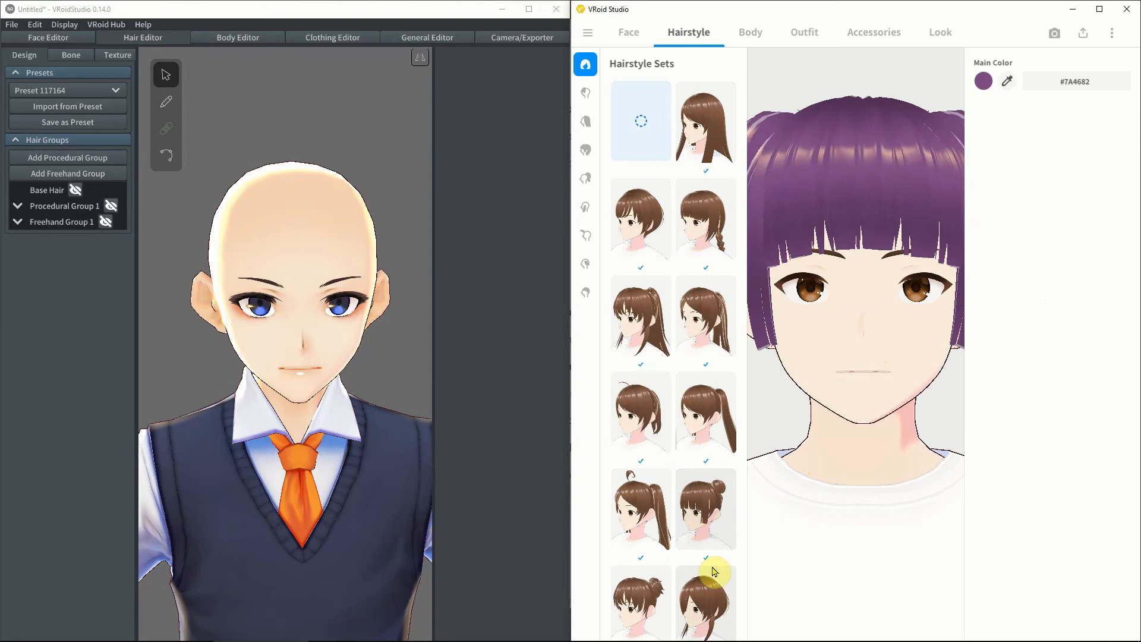
{"action": "left_click", "coordinate": [646, 594]}
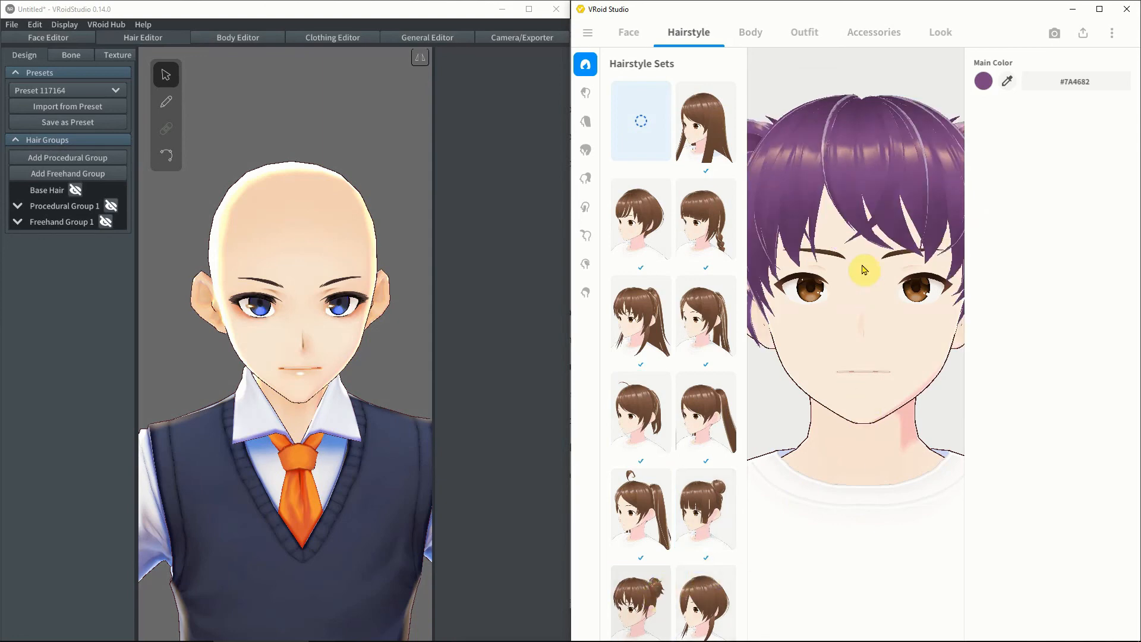
{"action": "left_click", "coordinate": [632, 125]}
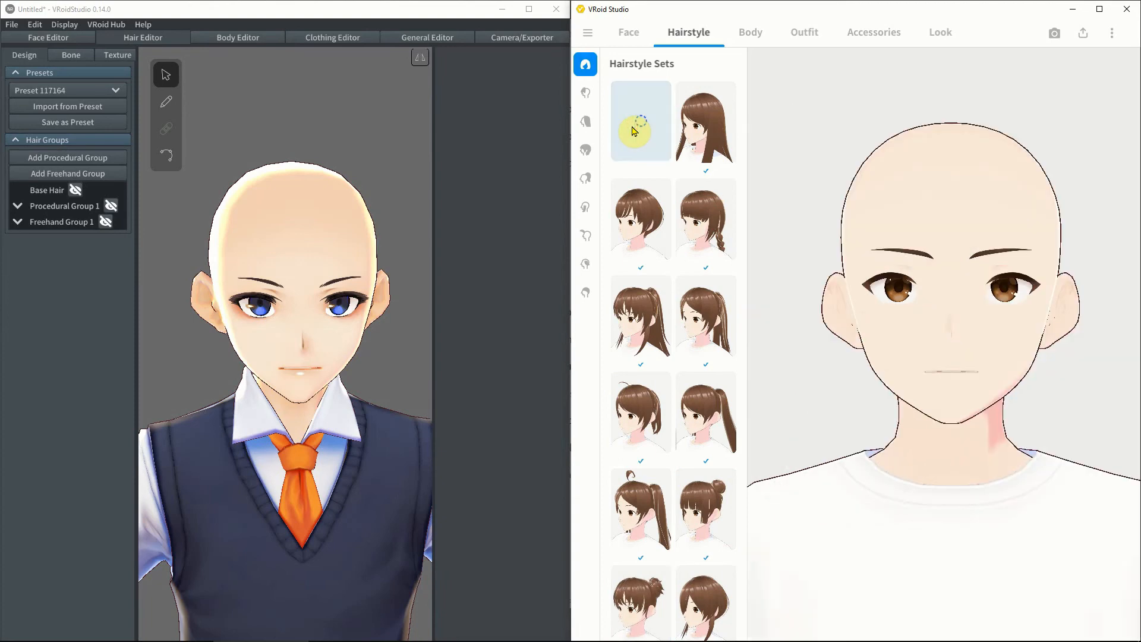
Apply the first Front hair preset with side-swept bangs and view it from the side
{"action": "left_click", "coordinate": [587, 94]}
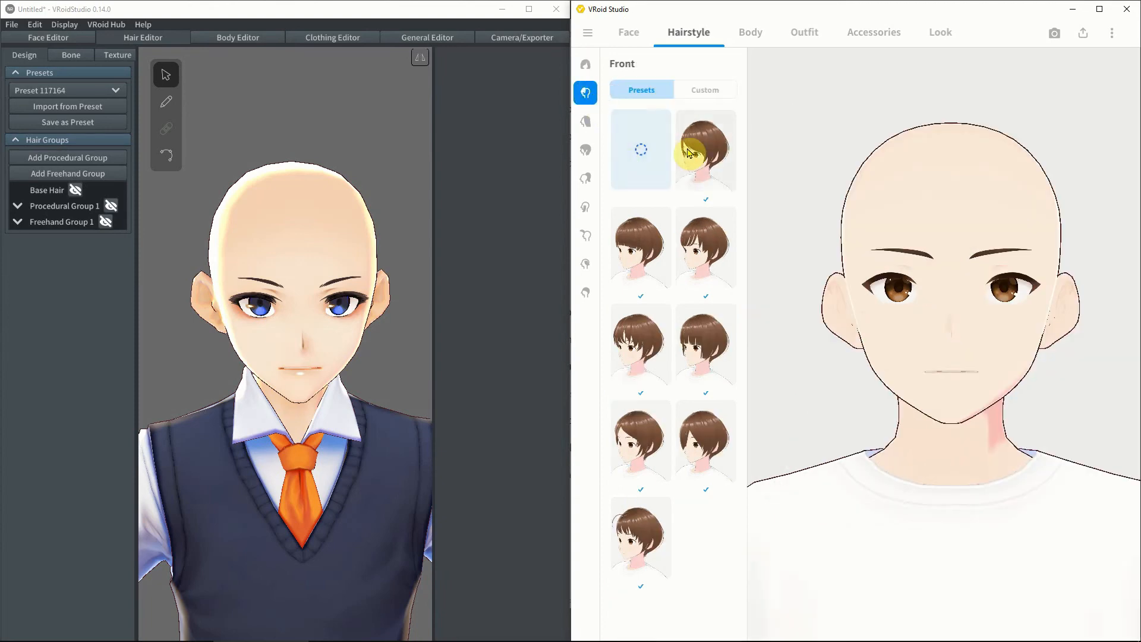
{"action": "left_click", "coordinate": [713, 152]}
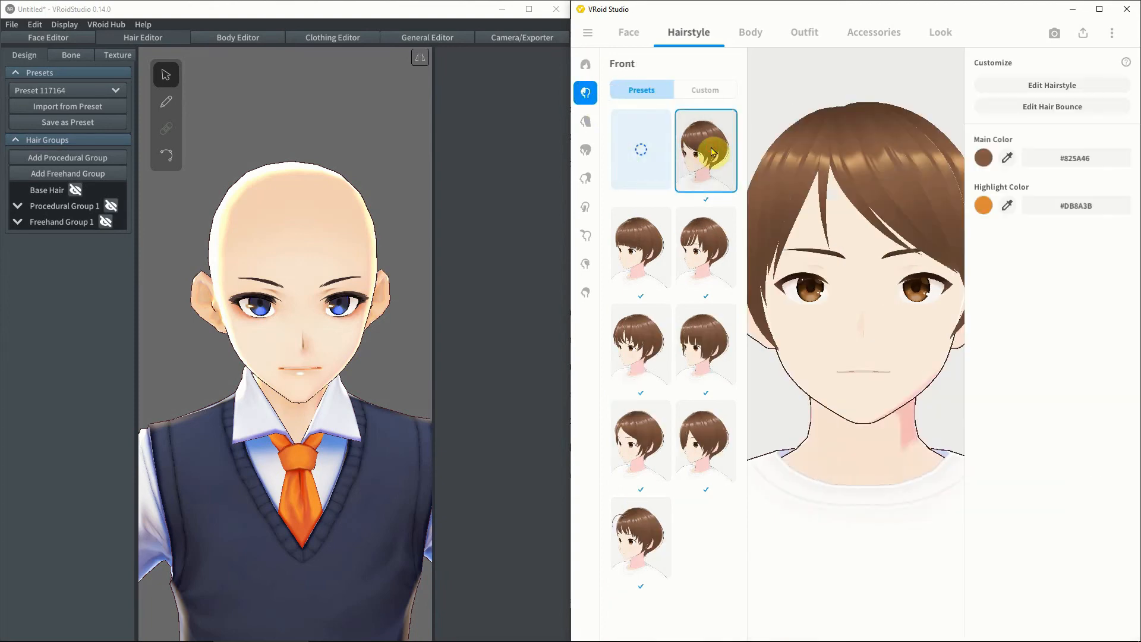
{"action": "mouse_move", "coordinate": [891, 459]}
{"action": "left_mouse_down"}
{"action": "mouse_move", "coordinate": [840, 467]}
{"action": "mouse_move", "coordinate": [912, 462]}
{"action": "mouse_move", "coordinate": [877, 447]}
{"action": "left_mouse_up"}
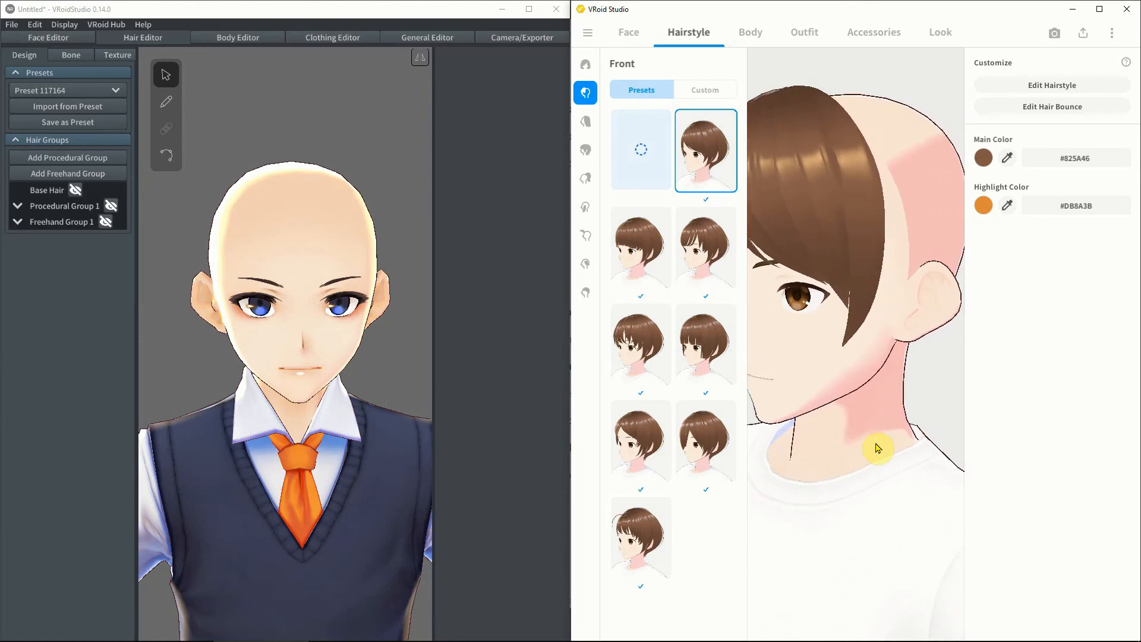
Try the braided Back hair preset and replace it with the short tapered one, viewed from behind
{"action": "left_click", "coordinate": [586, 123]}
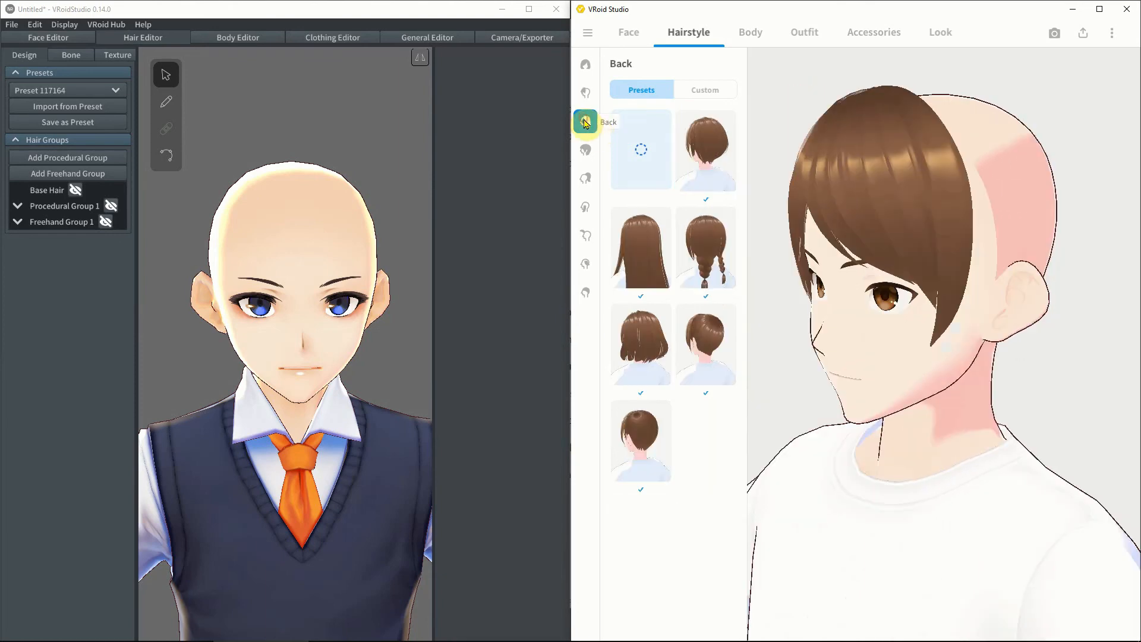
{"action": "left_click", "coordinate": [703, 244]}
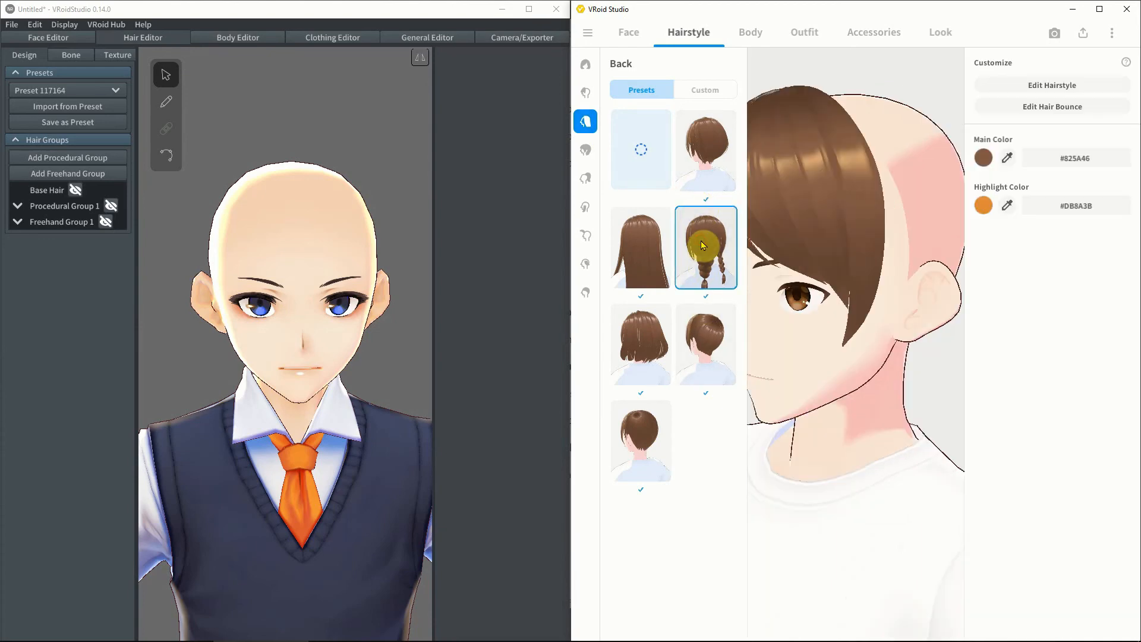
{"action": "left_click", "coordinate": [706, 334]}
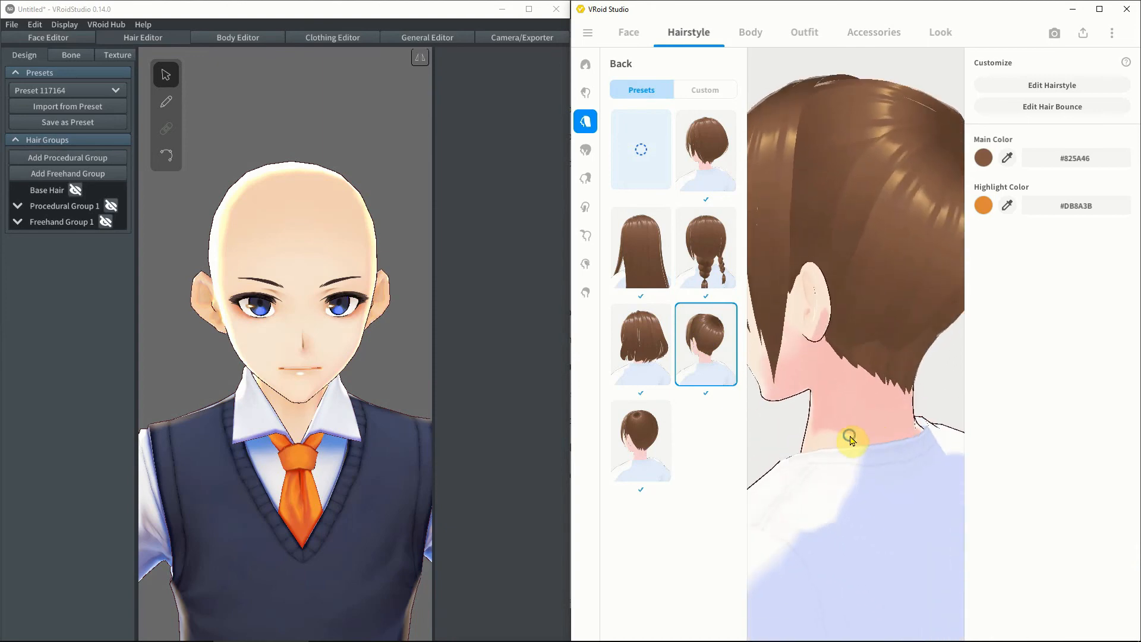
Apply the first Overall Hair preset and the bun Extensions preset, and inspect the hair from several angles
{"action": "left_click", "coordinate": [581, 163]}
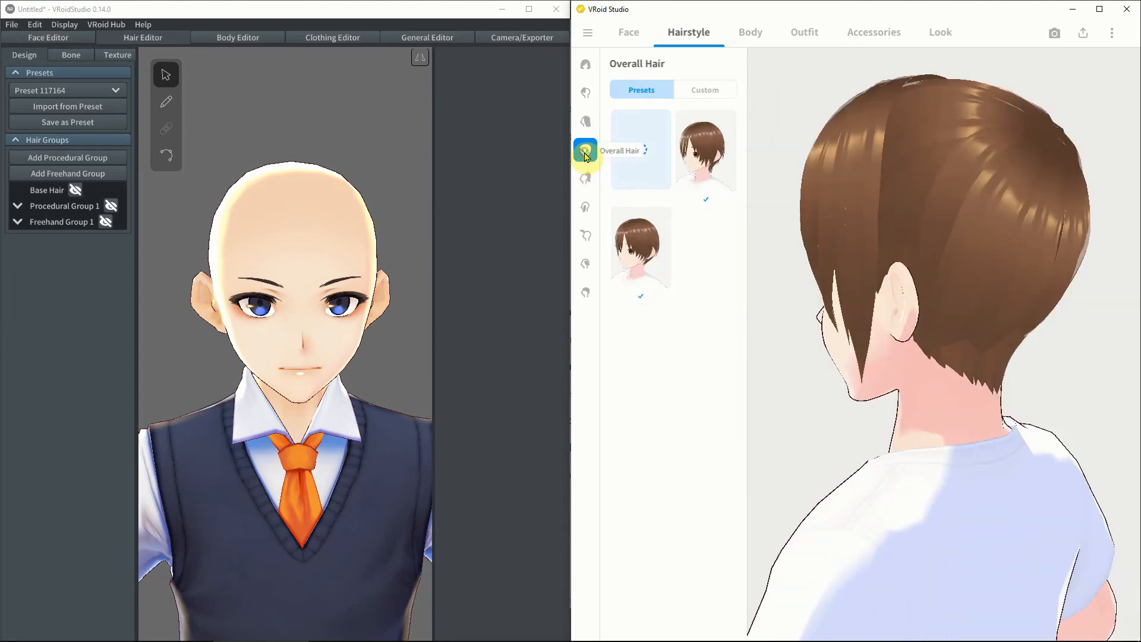
{"action": "left_click", "coordinate": [713, 161]}
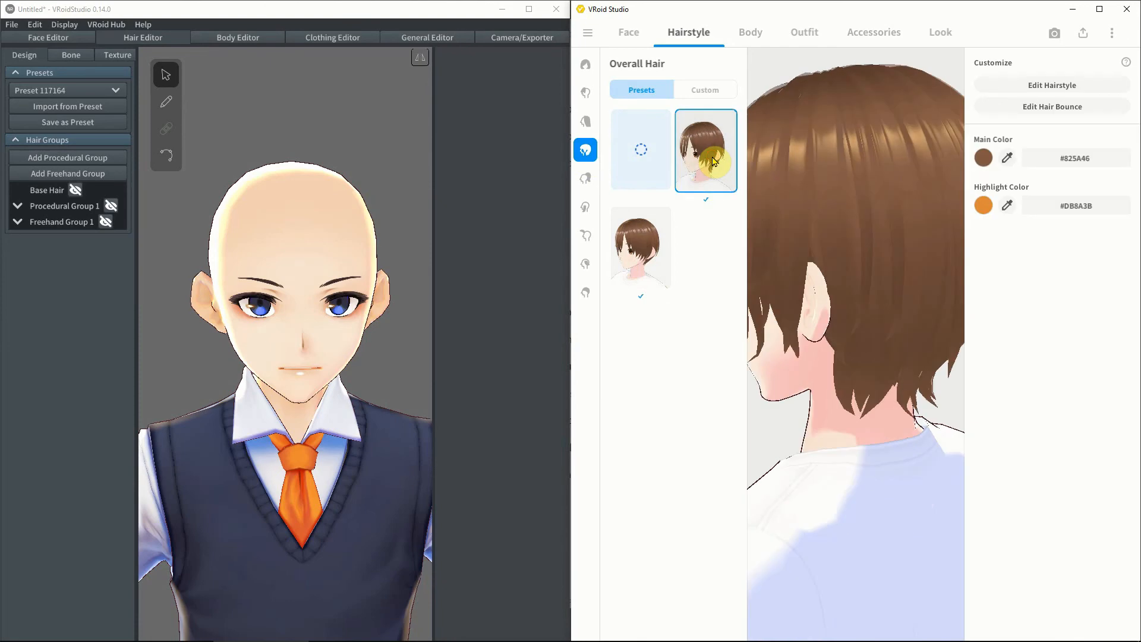
{"action": "left_click", "coordinate": [582, 183]}
{"action": "left_click", "coordinate": [715, 245]}
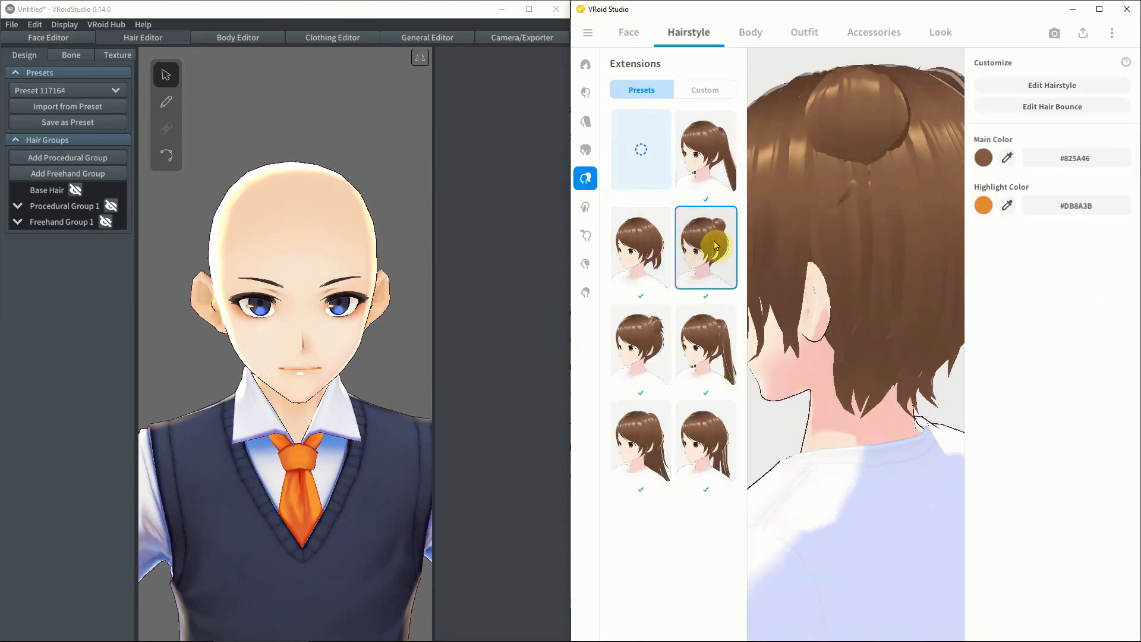
{"action": "middle_click_drag", "start_coordinate": [849, 256], "coordinate": [848, 272]}
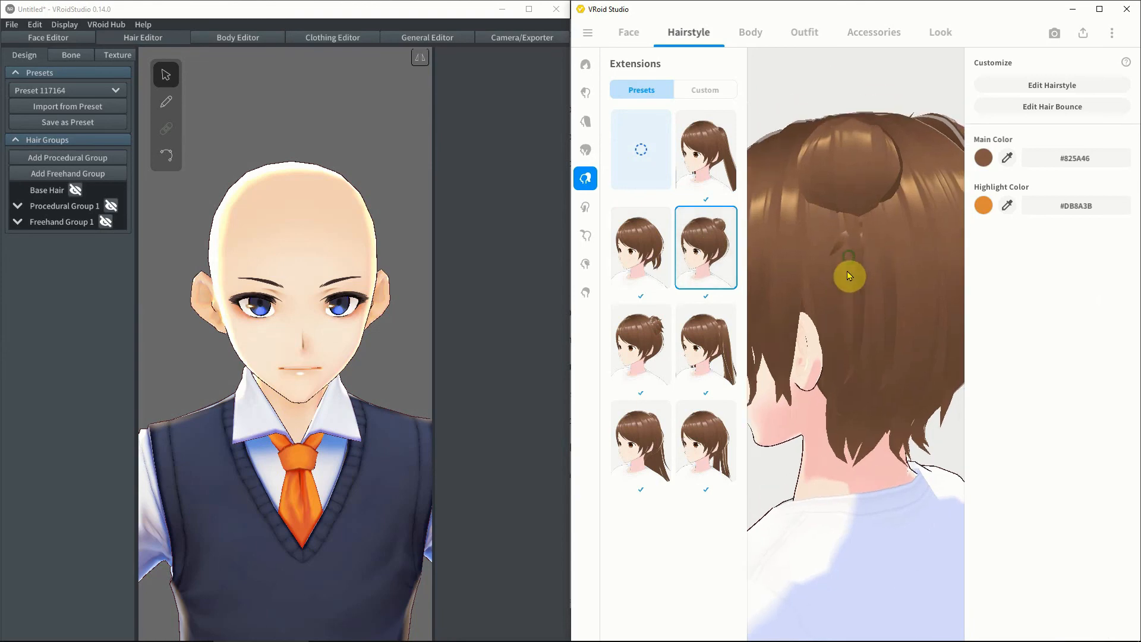
{"action": "right_click_drag", "start_coordinate": [847, 274], "coordinate": [890, 281]}
{"action": "right_click_drag", "start_coordinate": [895, 306], "coordinate": [882, 310]}
Apply the braided Side hair preset and the heart-shaped Ahoge preset
{"action": "left_click", "coordinate": [586, 209]}
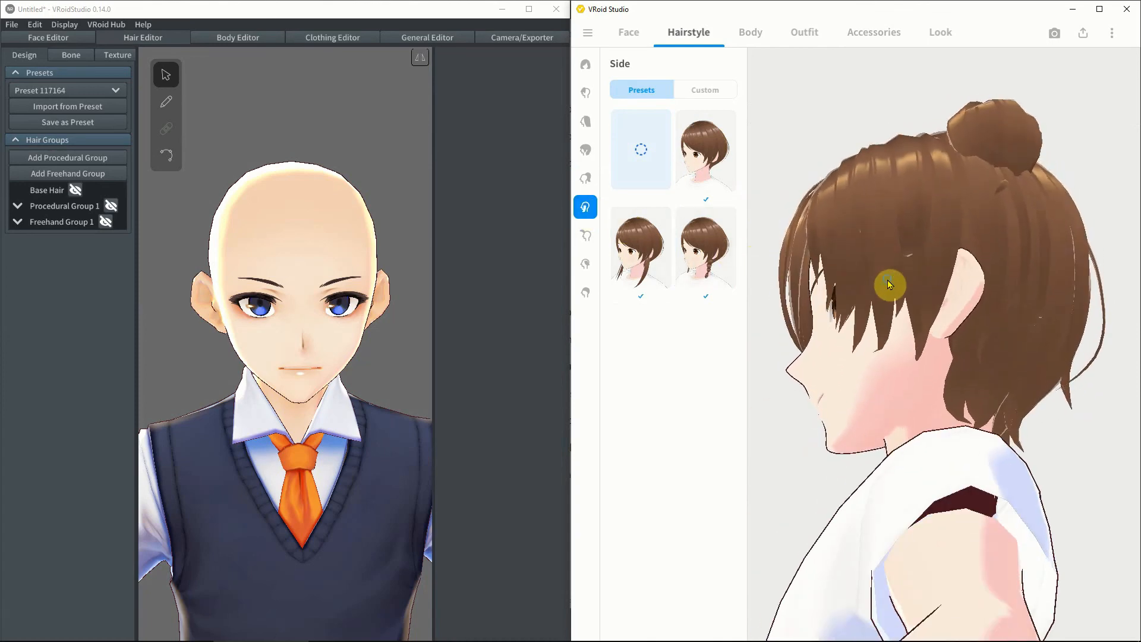
{"action": "left_click", "coordinate": [728, 262]}
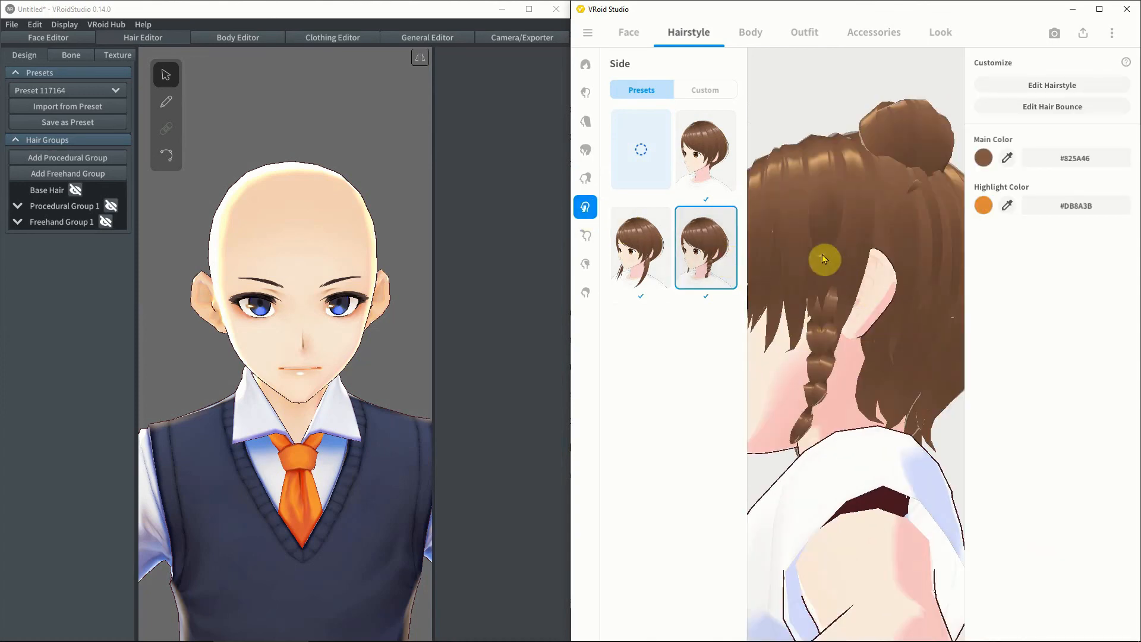
{"action": "left_click", "coordinate": [586, 235]}
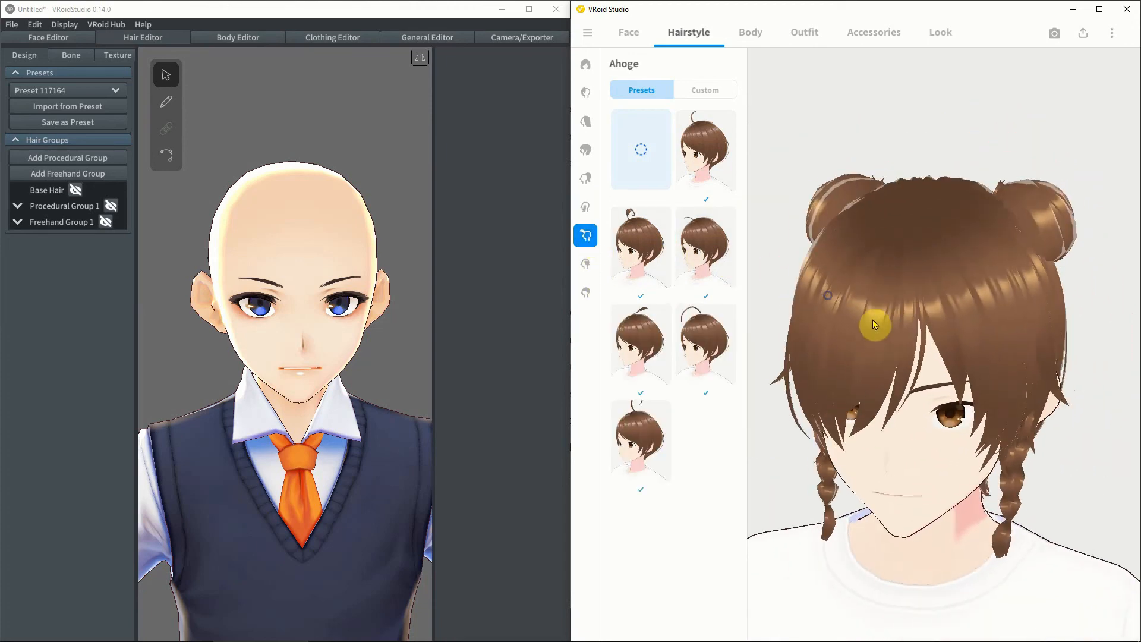
{"action": "left_click", "coordinate": [633, 422]}
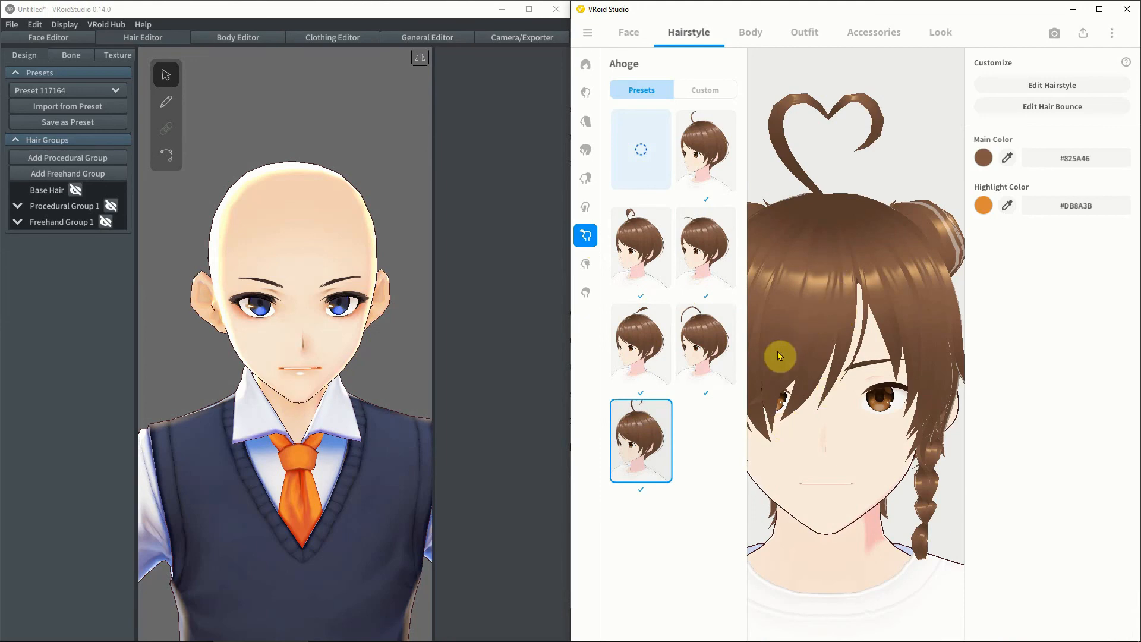
Apply the only available Extra hair preset to the character
{"action": "left_click", "coordinate": [586, 263]}
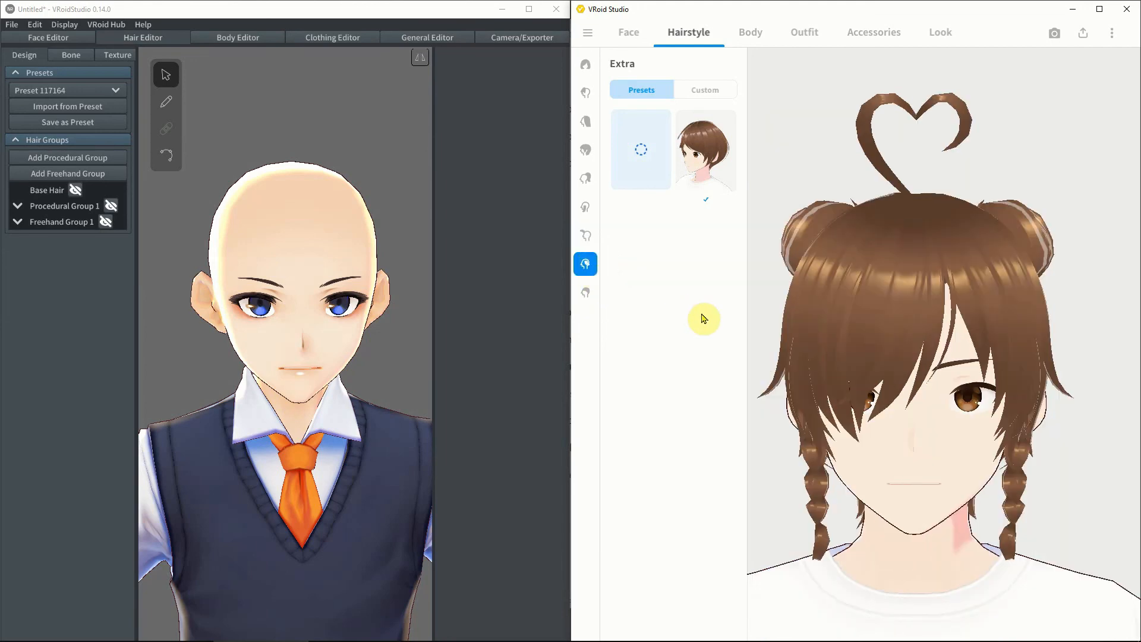
{"action": "left_click", "coordinate": [712, 157]}
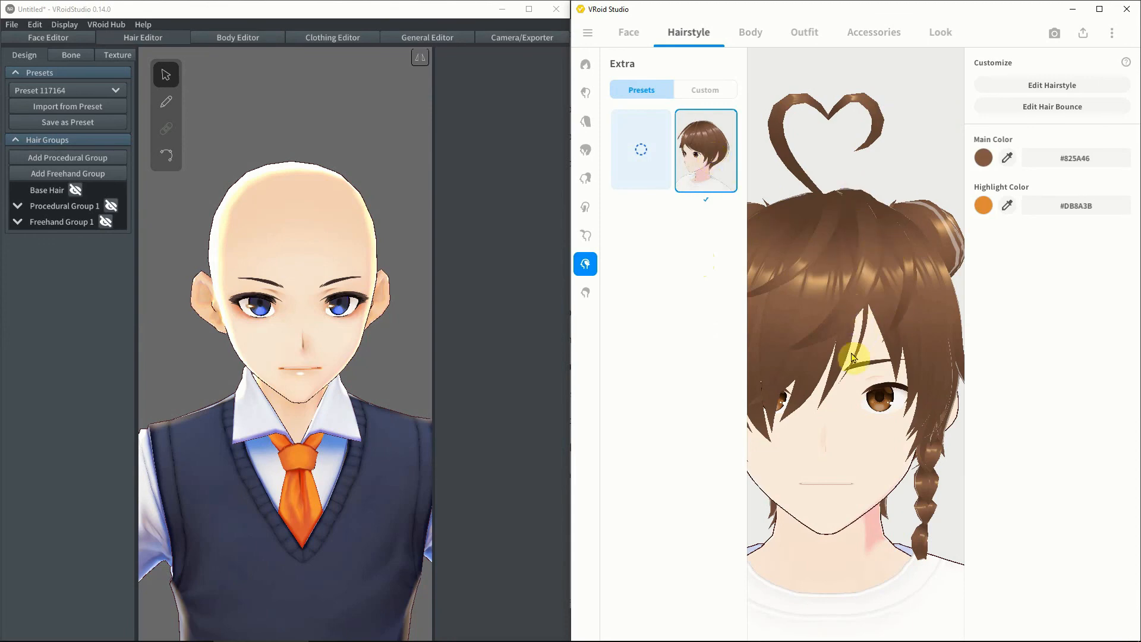
Apply the Base Hair preset, and switch to VRoidStudio 0.14.0 to show Base Hair on its model for comparison
{"action": "left_click", "coordinate": [587, 294]}
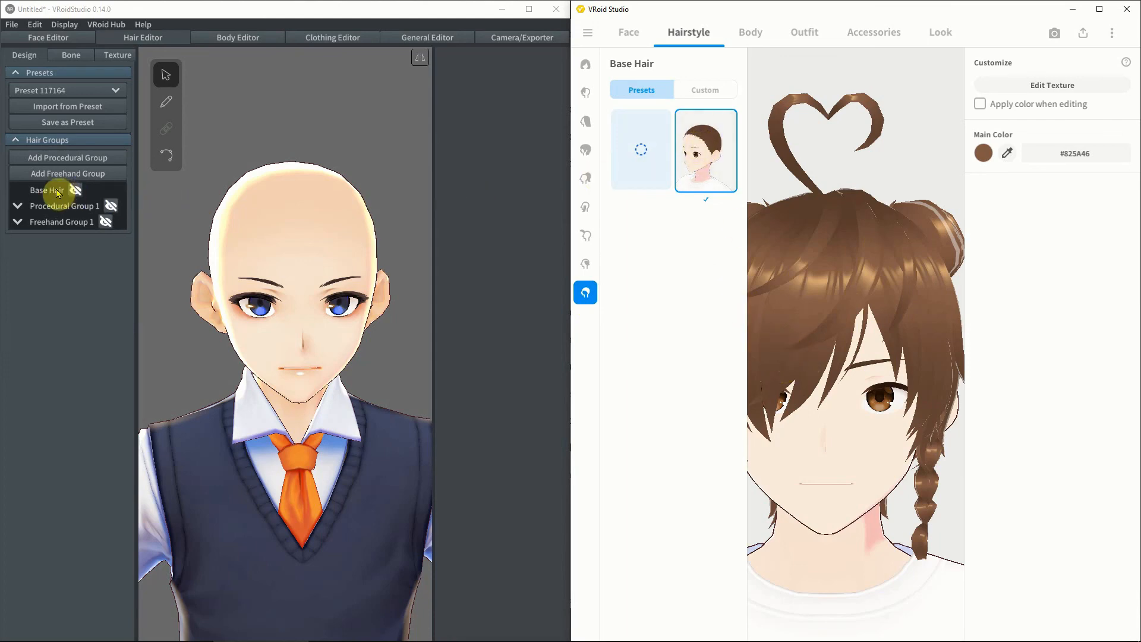
{"action": "left_click", "coordinate": [75, 190]}
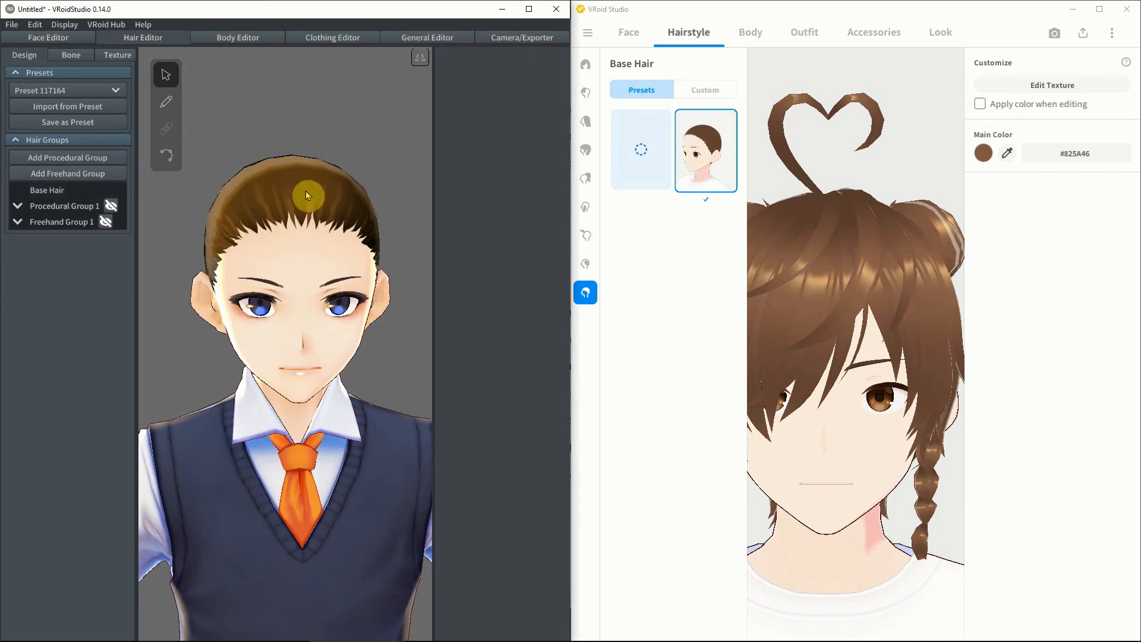
Switch to the newer VRoid Studio and remove all hair from the character with the empty hairstyle set
{"action": "left_click", "coordinate": [666, 360]}
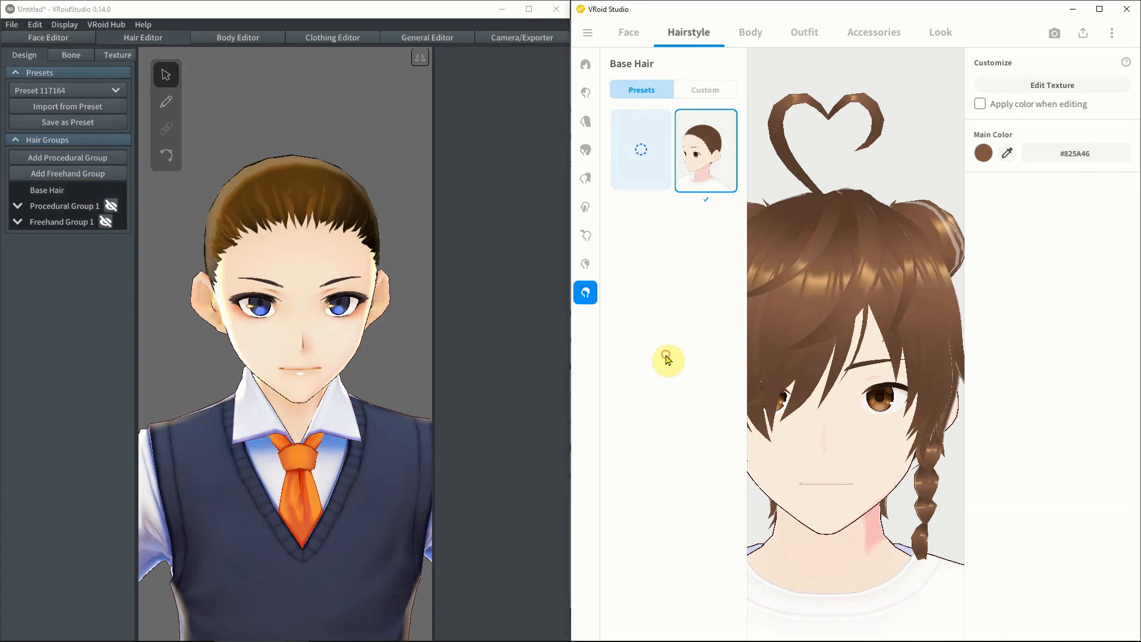
{"action": "left_click", "coordinate": [585, 65]}
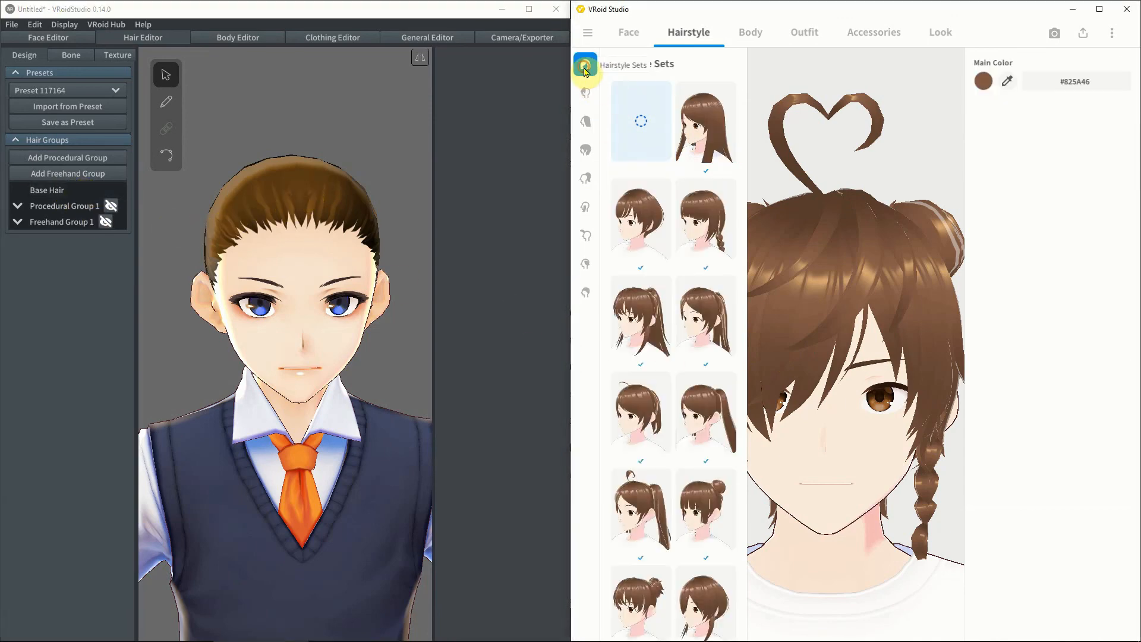
{"action": "left_click", "coordinate": [654, 117]}
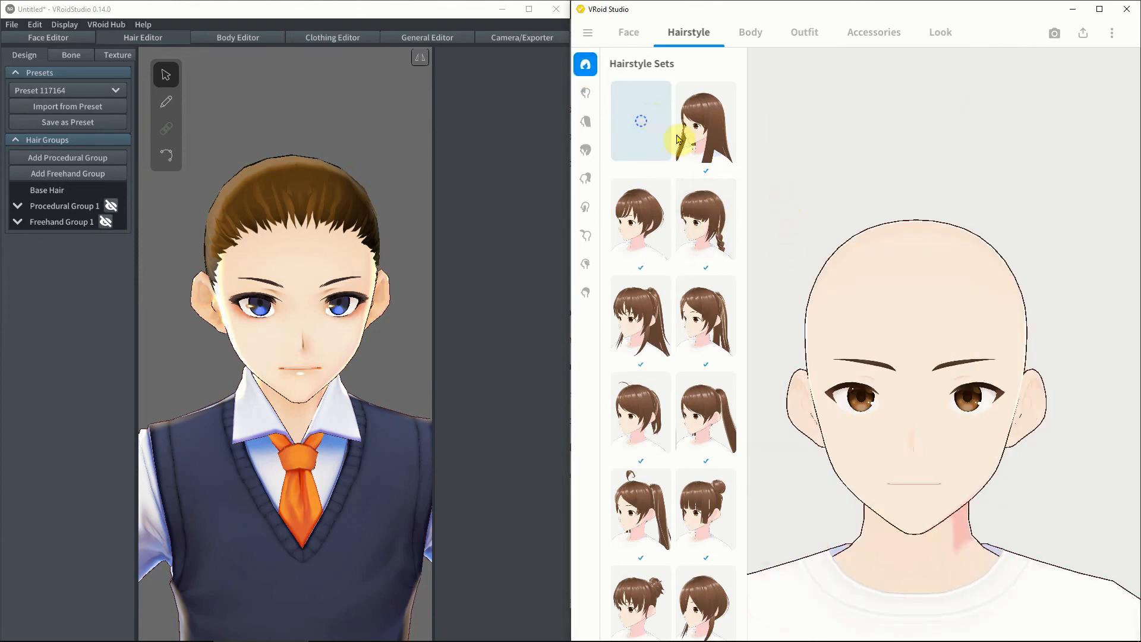
Create a custom Front hair item, open it for hairstyle editing, and add a second freehand hair group
{"action": "left_click", "coordinate": [592, 97]}
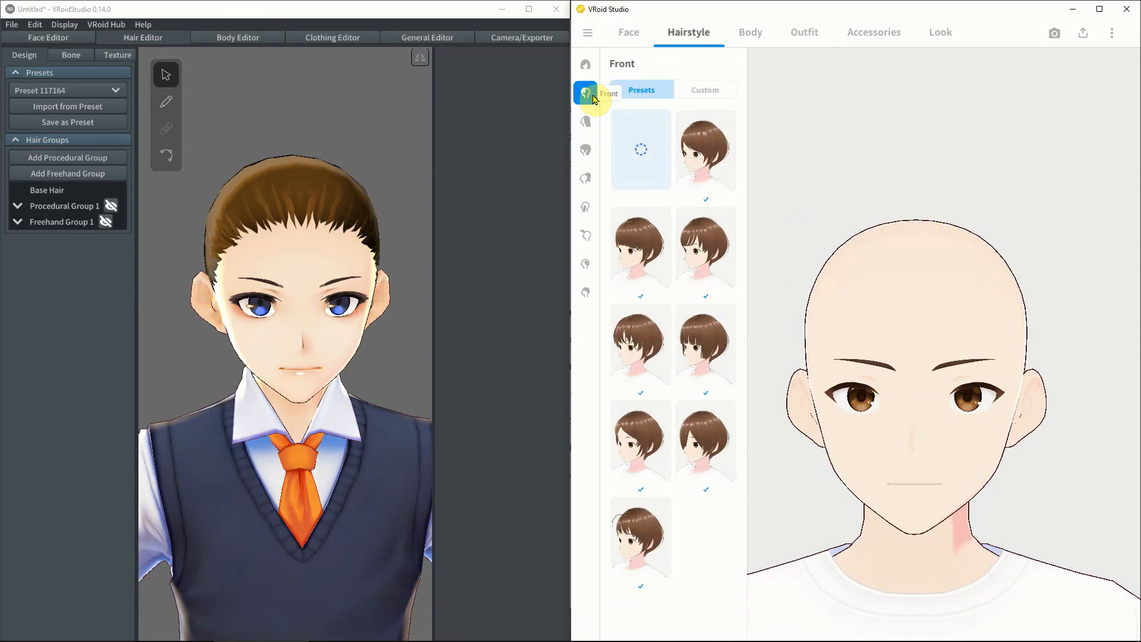
{"action": "left_click", "coordinate": [707, 90]}
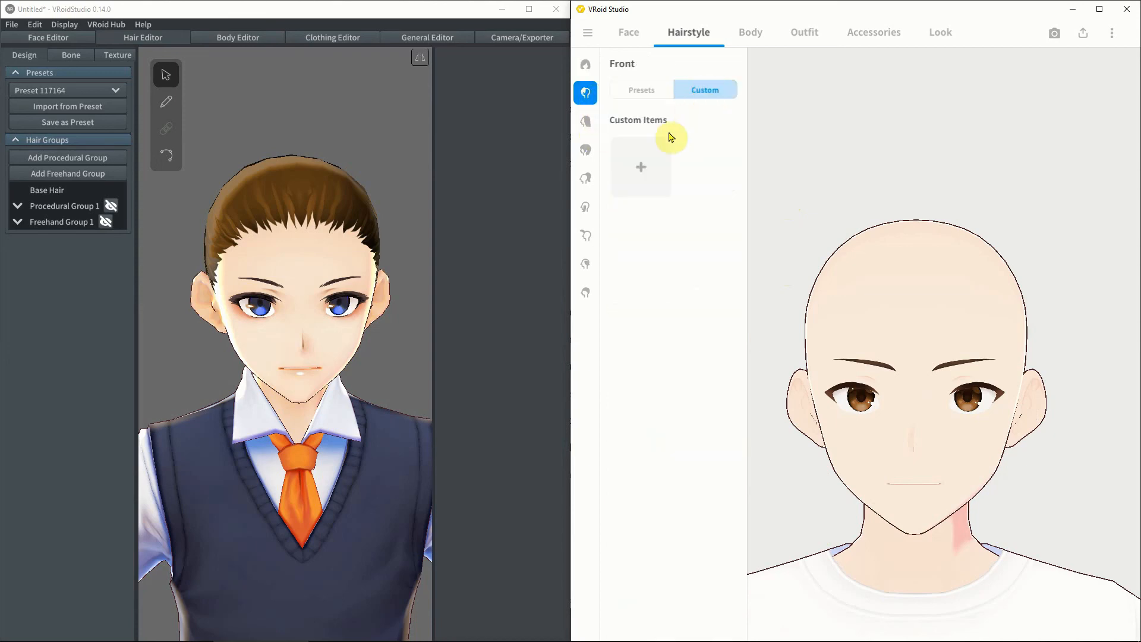
{"action": "left_click", "coordinate": [649, 160]}
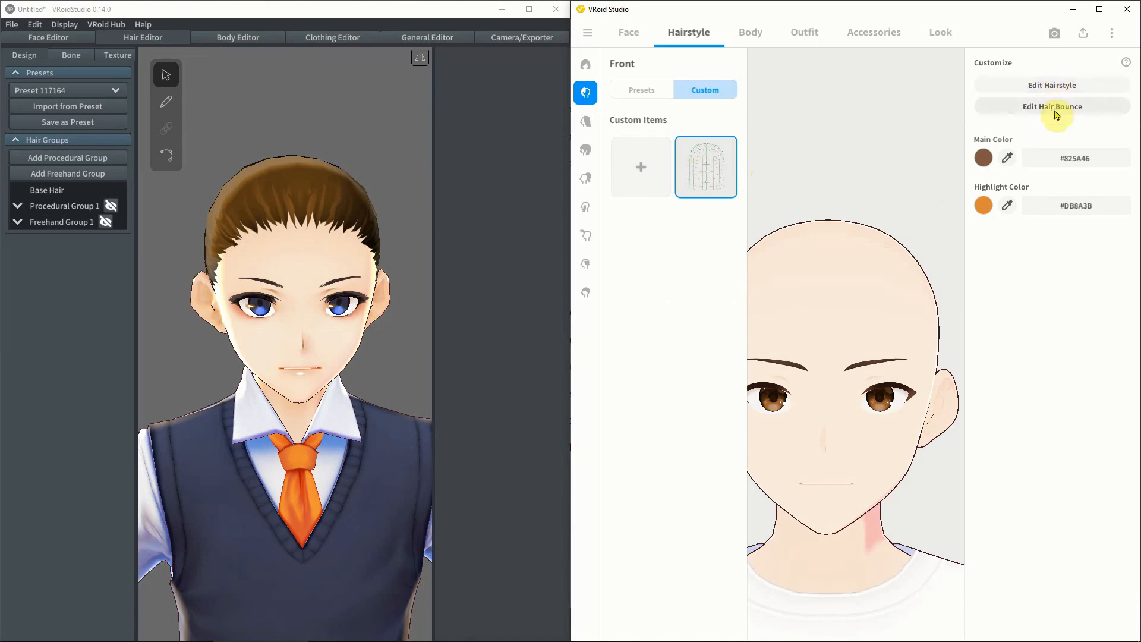
{"action": "left_click", "coordinate": [1056, 89]}
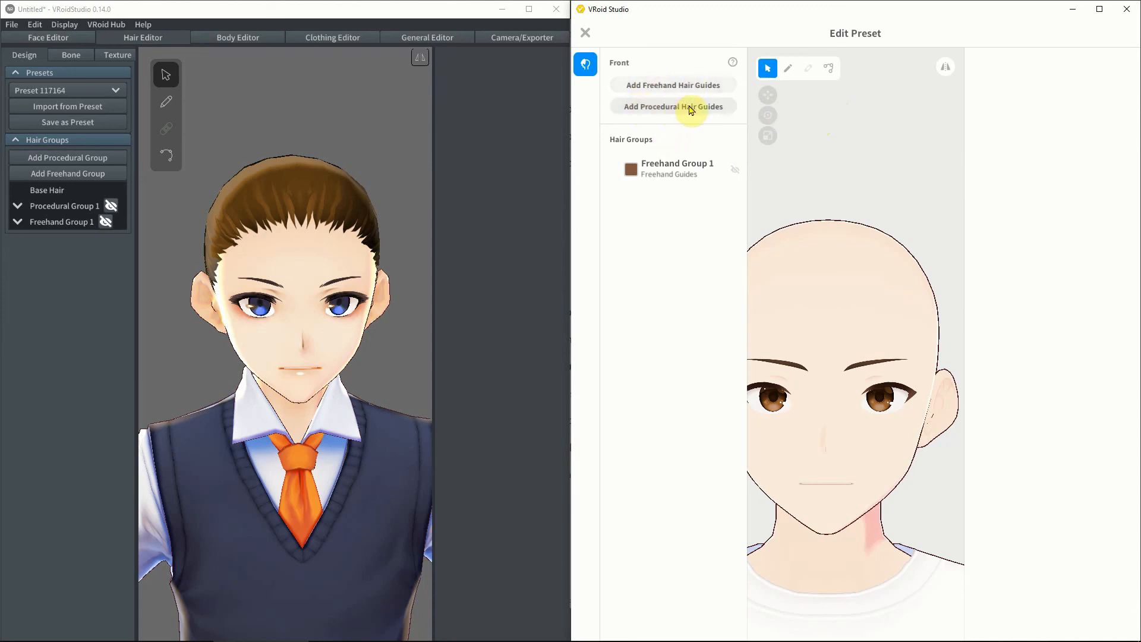
{"action": "left_click", "coordinate": [695, 88]}
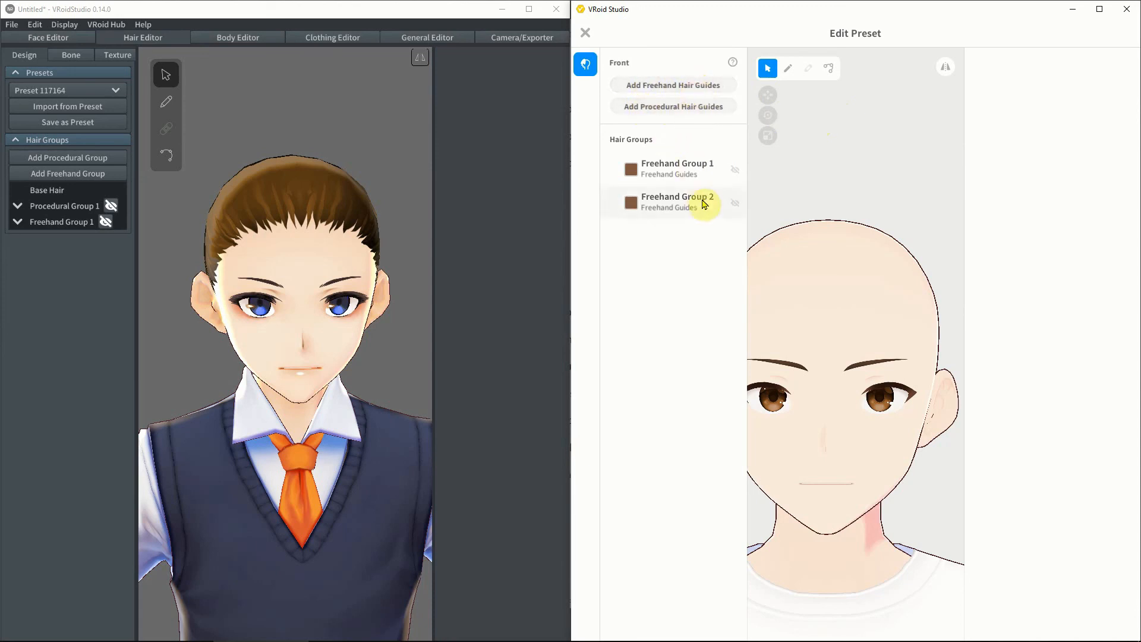
Draw four curved freehand hair strands around the head in Freehand Group 1, and close the hairstyle editor without saving
{"action": "left_click", "coordinate": [677, 176]}
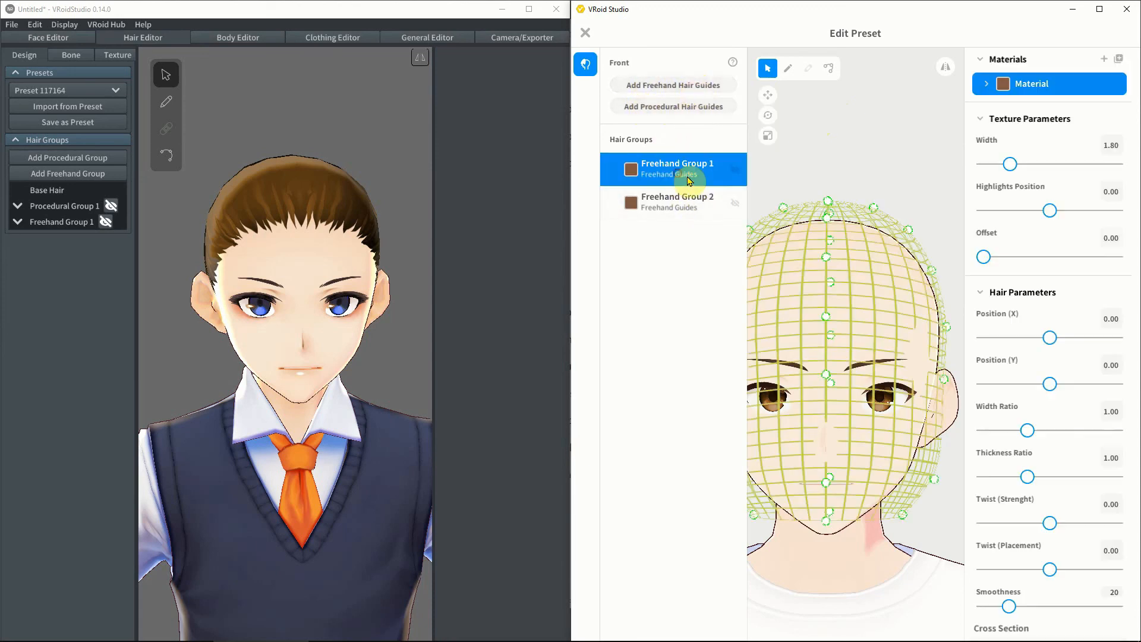
{"action": "left_click", "coordinate": [786, 69]}
{"action": "mouse_move", "coordinate": [827, 229]}
{"action": "left_mouse_down"}
{"action": "mouse_move", "coordinate": [911, 324]}
{"action": "mouse_move", "coordinate": [864, 277]}
{"action": "left_mouse_up"}
{"action": "mouse_move", "coordinate": [913, 282]}
{"action": "right_mouse_down"}
{"action": "mouse_move", "coordinate": [873, 295]}
{"action": "mouse_move", "coordinate": [829, 291]}
{"action": "right_mouse_up"}
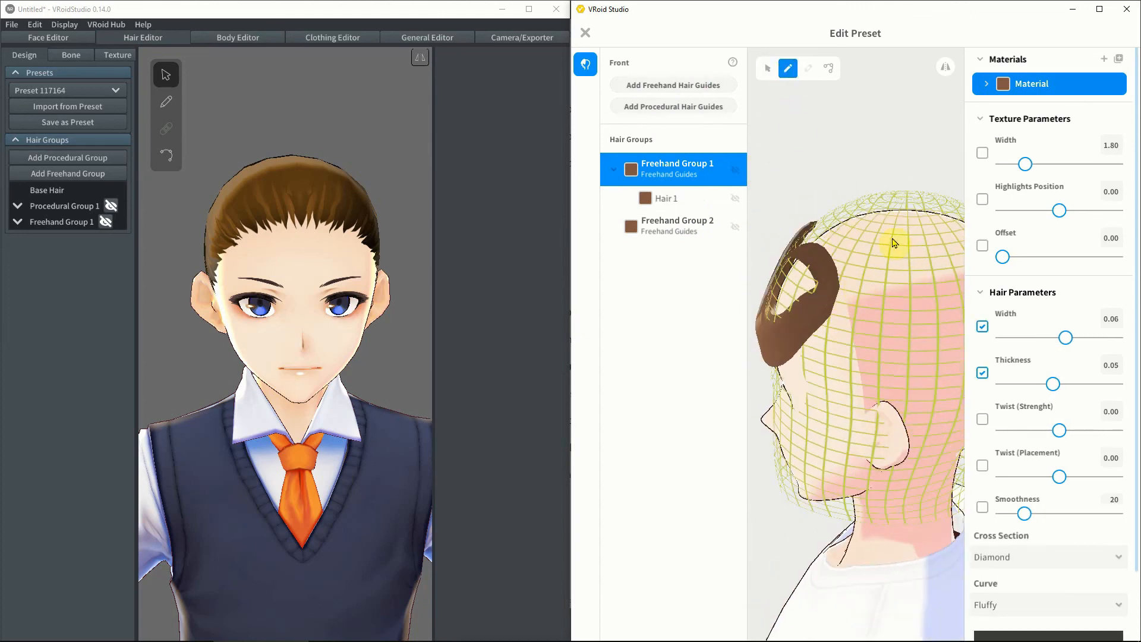
{"action": "mouse_move", "coordinate": [938, 228]}
{"action": "left_mouse_down"}
{"action": "mouse_move", "coordinate": [893, 303]}
{"action": "mouse_move", "coordinate": [925, 346]}
{"action": "left_mouse_up"}
{"action": "mouse_move", "coordinate": [924, 349]}
{"action": "right_mouse_down"}
{"action": "mouse_move", "coordinate": [902, 362]}
{"action": "mouse_move", "coordinate": [861, 331]}
{"action": "mouse_move", "coordinate": [897, 326]}
{"action": "mouse_move", "coordinate": [853, 319]}
{"action": "right_mouse_up"}
{"action": "mouse_move", "coordinate": [859, 233]}
{"action": "left_mouse_down"}
{"action": "mouse_move", "coordinate": [810, 409]}
{"action": "mouse_move", "coordinate": [815, 457]}
{"action": "left_mouse_up"}
{"action": "mouse_move", "coordinate": [815, 458]}
{"action": "right_mouse_down"}
{"action": "mouse_move", "coordinate": [835, 389]}
{"action": "mouse_move", "coordinate": [765, 404]}
{"action": "right_mouse_up"}
{"action": "mouse_move", "coordinate": [919, 293]}
{"action": "left_mouse_down"}
{"action": "mouse_move", "coordinate": [810, 364]}
{"action": "mouse_move", "coordinate": [865, 438]}
{"action": "mouse_move", "coordinate": [856, 397]}
{"action": "left_mouse_up"}
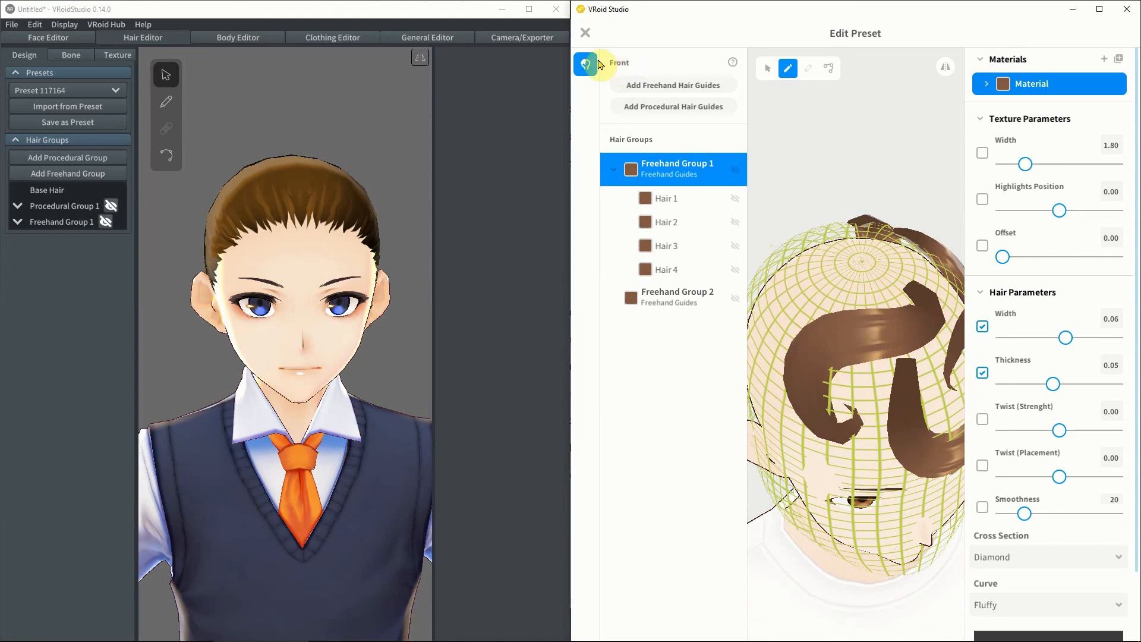
{"action": "left_click", "coordinate": [586, 33]}
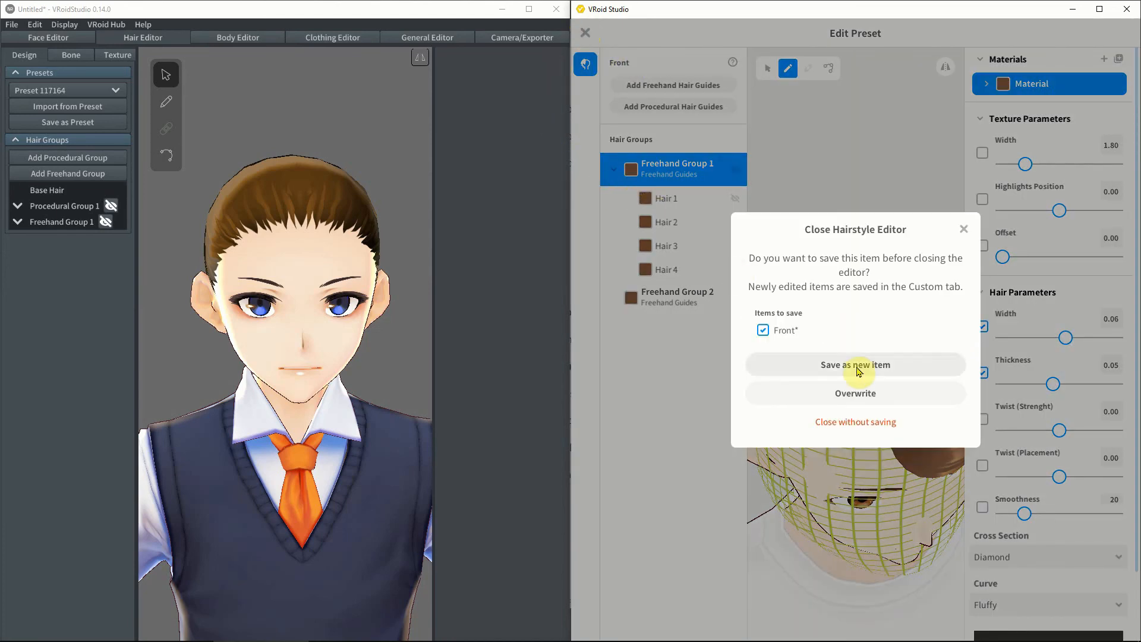
{"action": "left_click", "coordinate": [862, 429]}
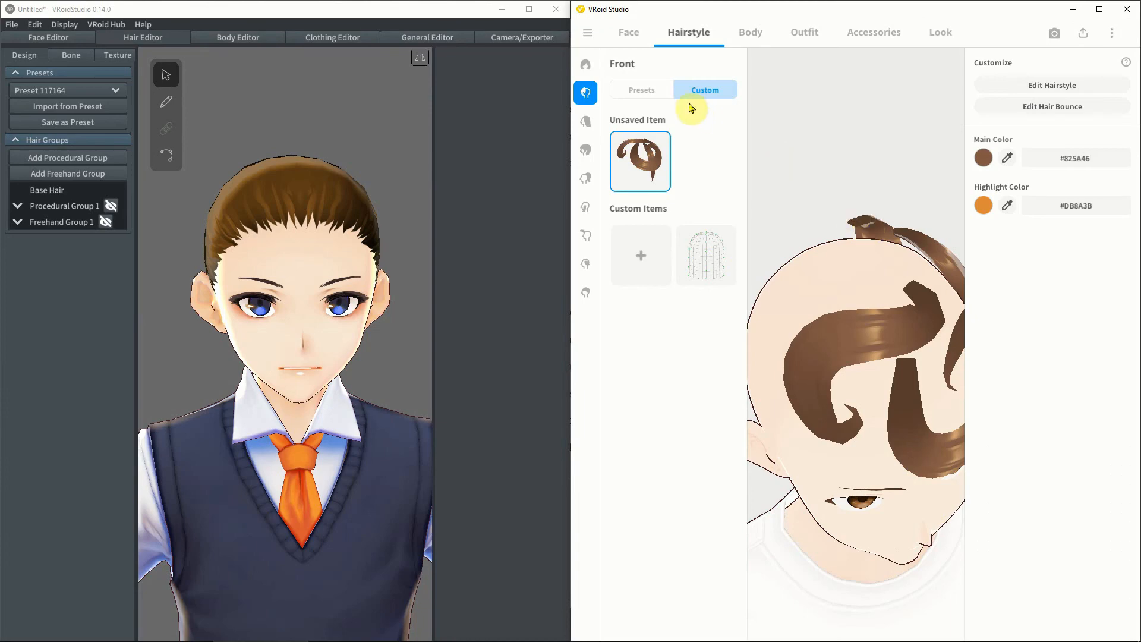
Create a custom Ahoge item, open it for hairstyle editing, and add a procedural hair group
{"action": "left_click", "coordinate": [587, 125]}
{"action": "left_click", "coordinate": [586, 235]}
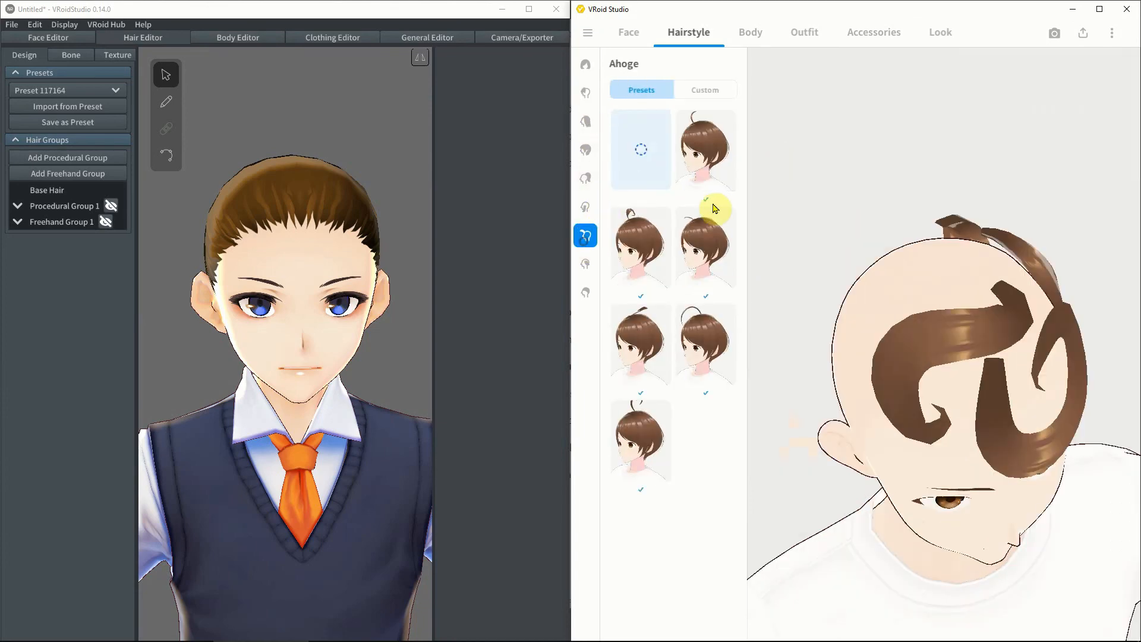
{"action": "left_click", "coordinate": [709, 90]}
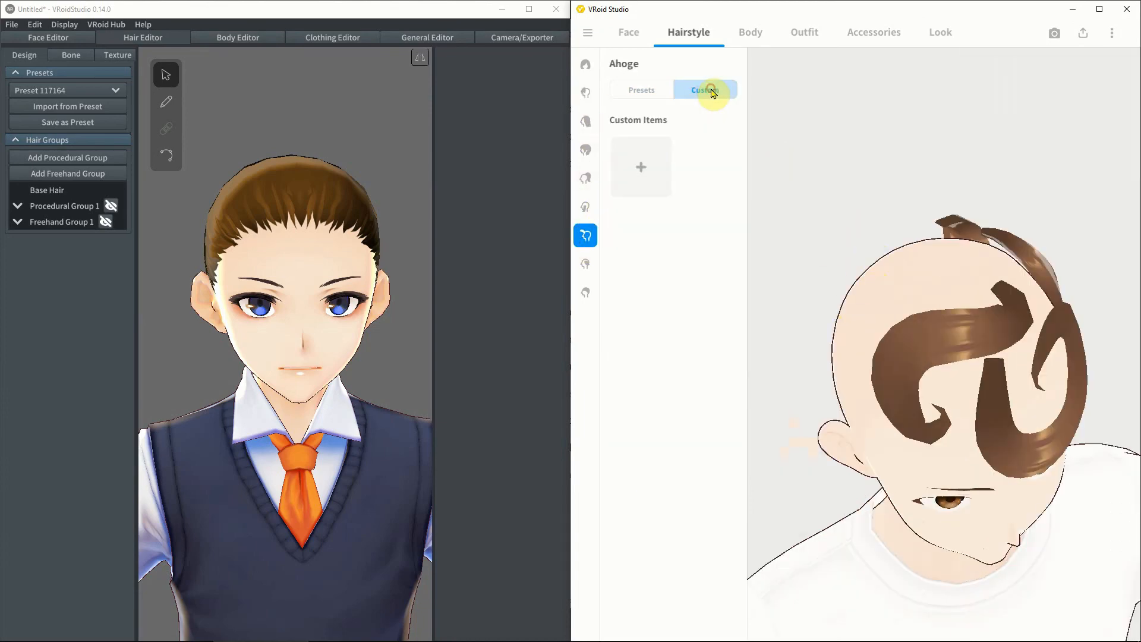
{"action": "left_click", "coordinate": [639, 168]}
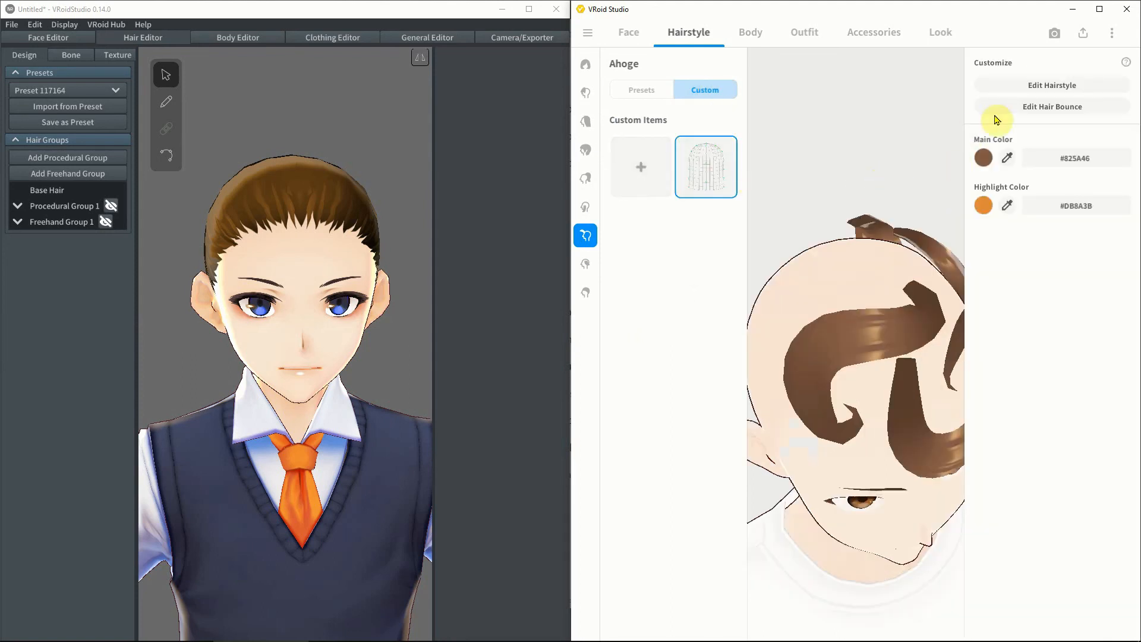
{"action": "left_click", "coordinate": [1055, 86]}
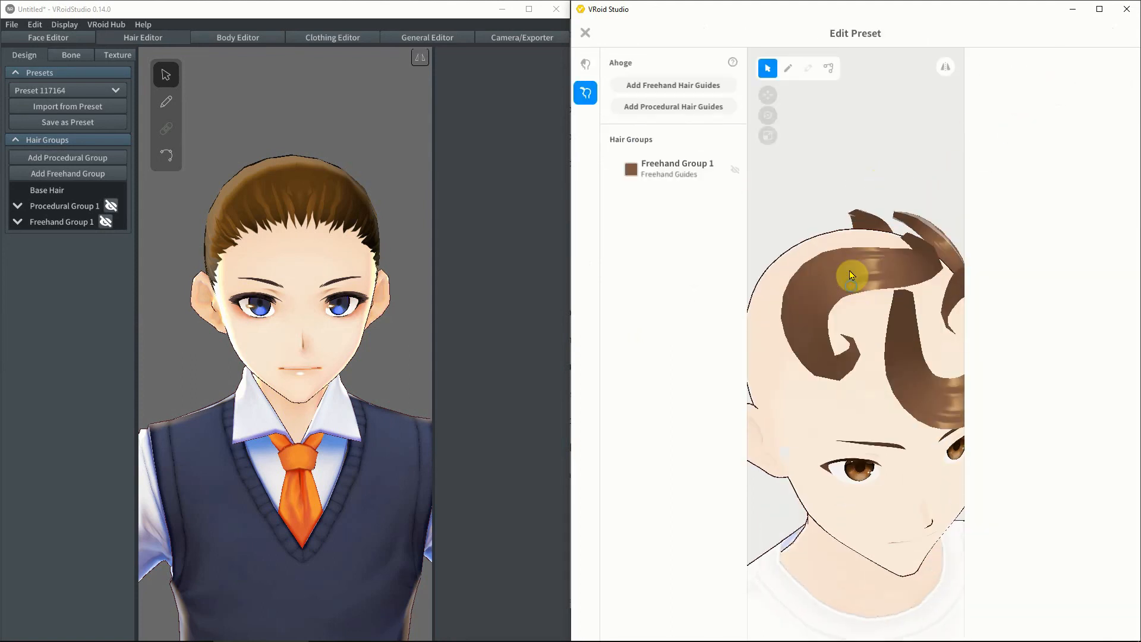
{"action": "left_click", "coordinate": [788, 69]}
{"action": "left_click", "coordinate": [671, 108]}
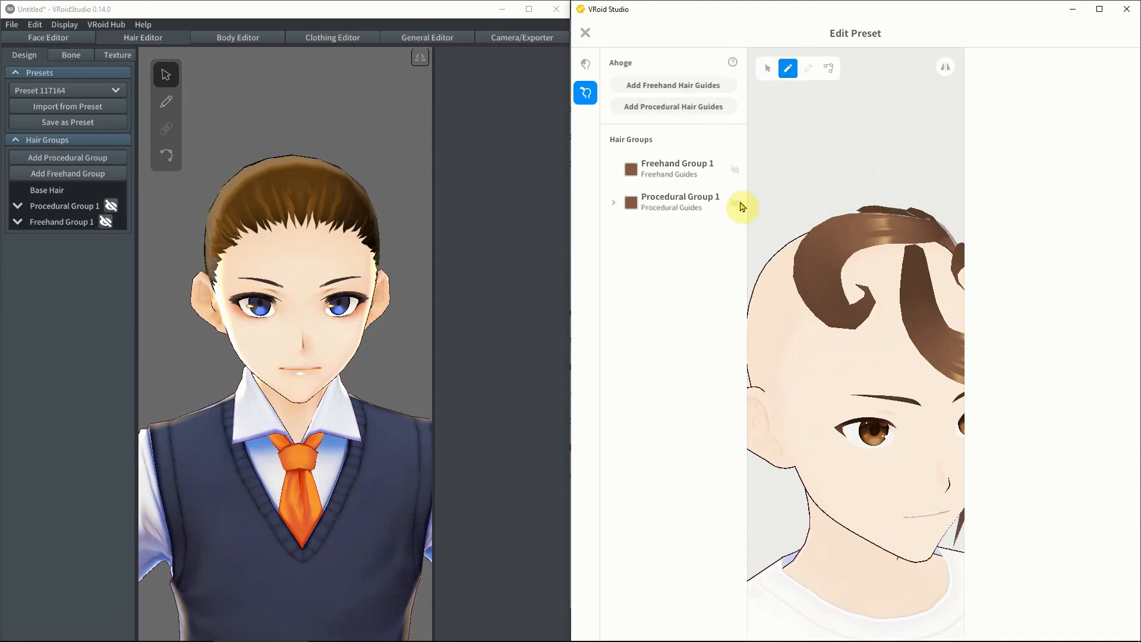
{"action": "right_click_drag", "start_coordinate": [898, 305], "coordinate": [815, 311]}
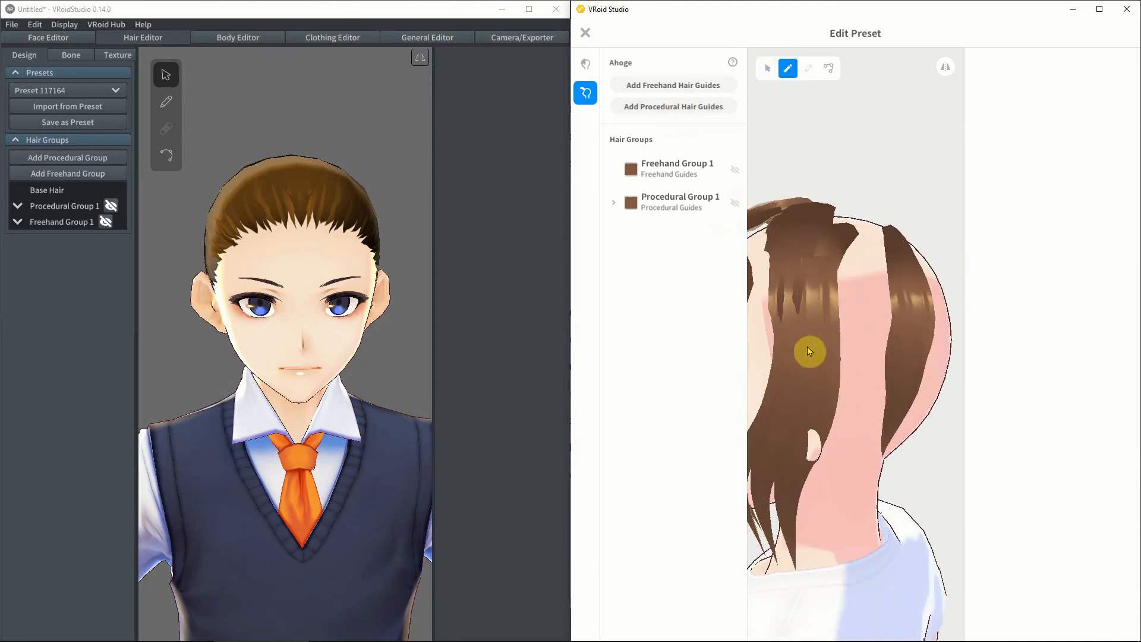
Set the texture width of Hair 1 in Procedural Group 1 to 3.99
{"action": "left_click", "coordinate": [673, 203]}
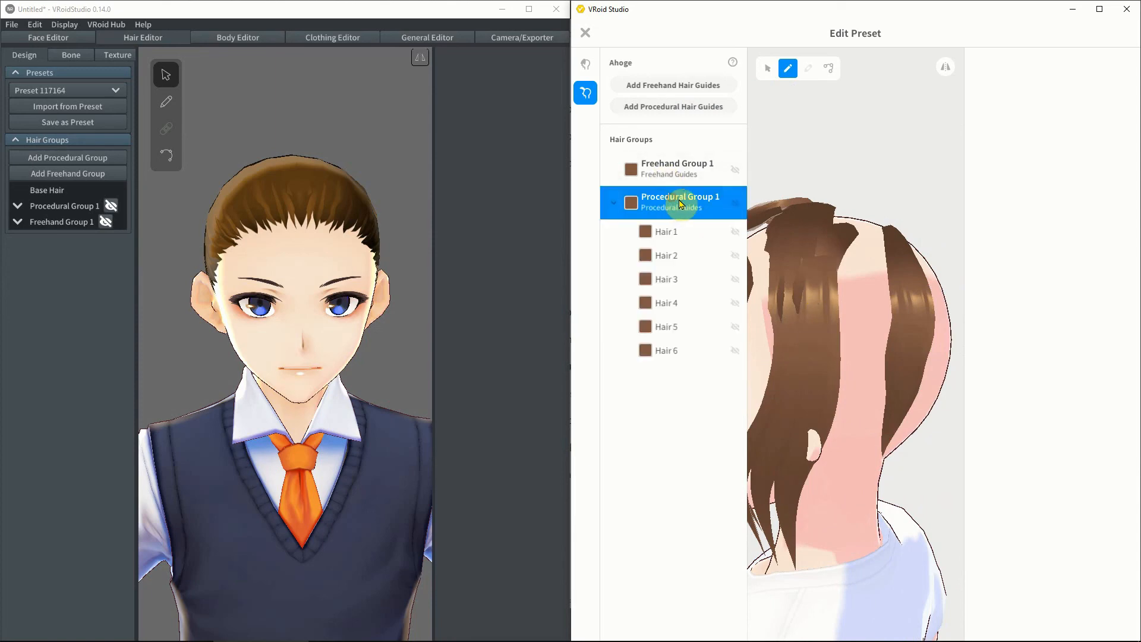
{"action": "left_click", "coordinate": [666, 231]}
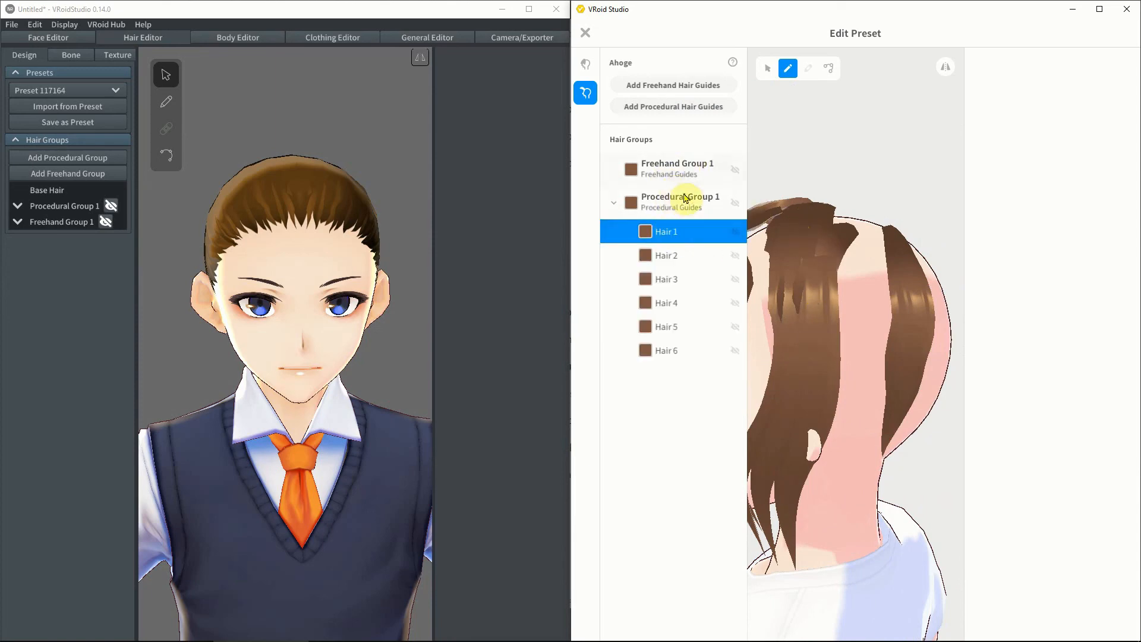
{"action": "left_click", "coordinate": [767, 67]}
{"action": "left_click_drag", "start_coordinate": [1023, 163], "coordinate": [1093, 169]}
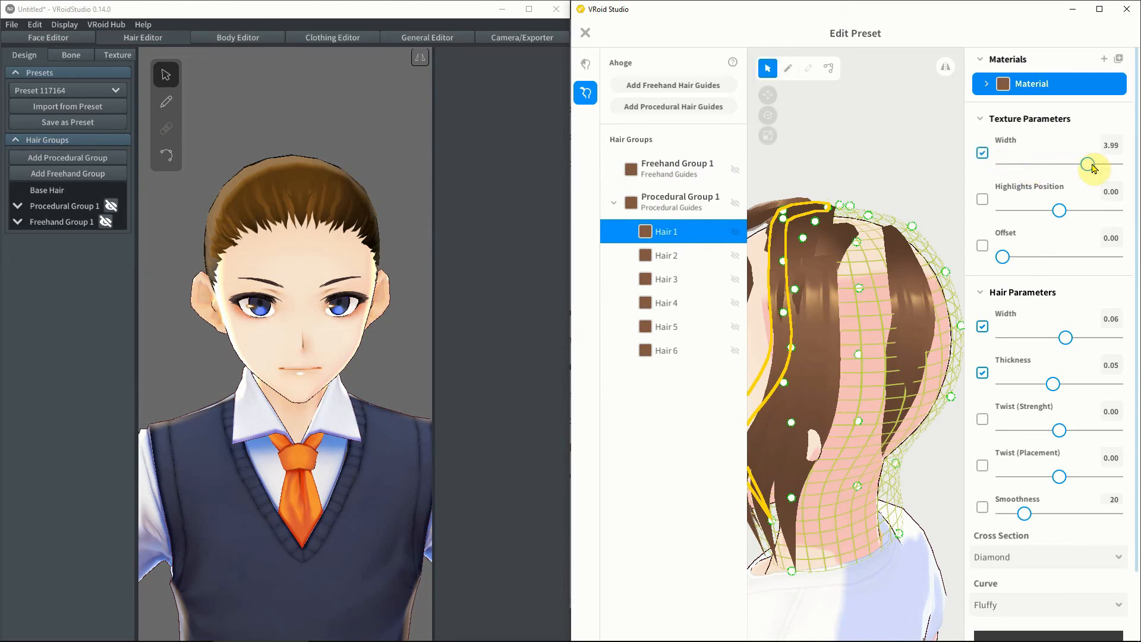
Set Procedural Group 1's texture width to 4.16, highlights position to -0.78, width ratio to 2.74 and thickness ratio to 2.44
{"action": "left_click", "coordinate": [707, 201]}
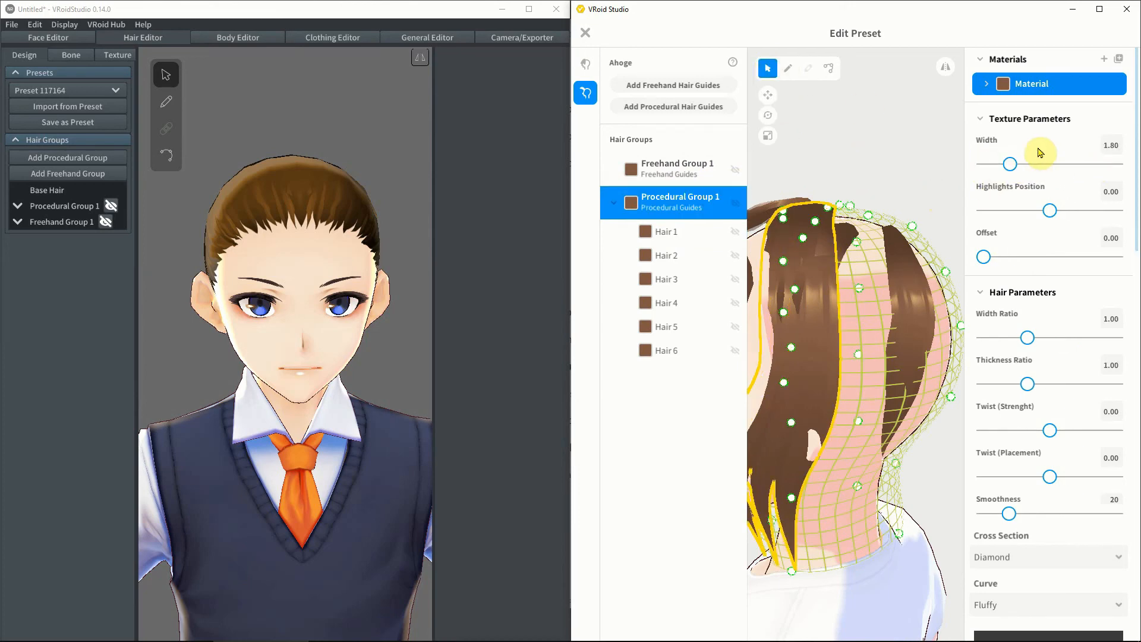
{"action": "left_click_drag", "start_coordinate": [1010, 163], "coordinate": [1090, 166]}
{"action": "left_click_drag", "start_coordinate": [1049, 210], "coordinate": [998, 215]}
{"action": "left_click_drag", "start_coordinate": [1028, 338], "coordinate": [1104, 338]}
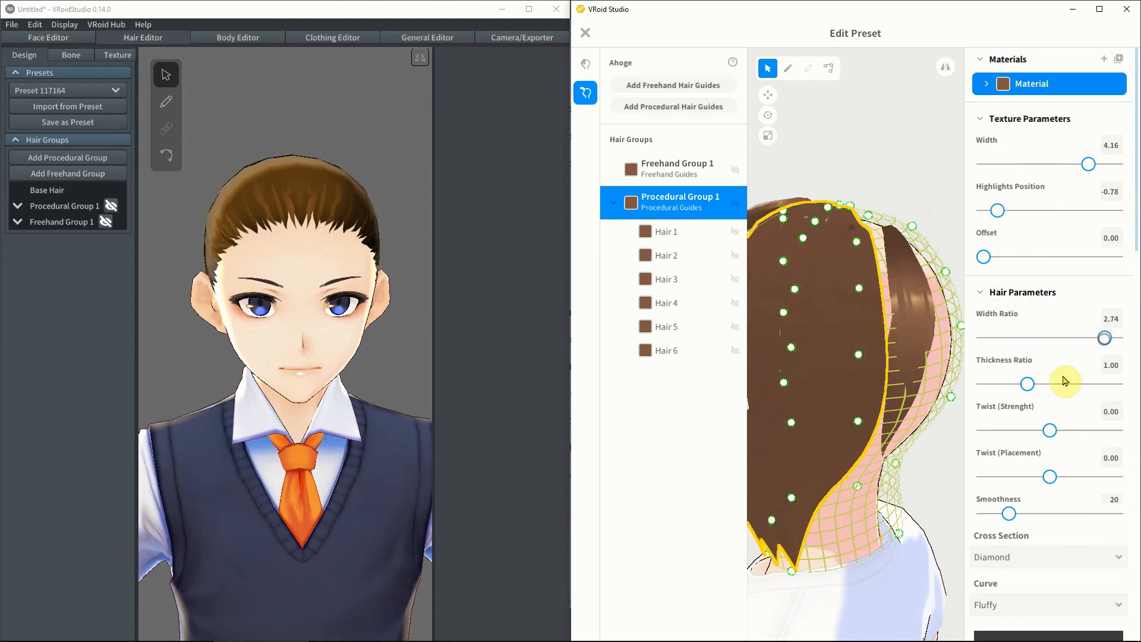
{"action": "left_click_drag", "start_coordinate": [1028, 383], "coordinate": [1091, 383]}
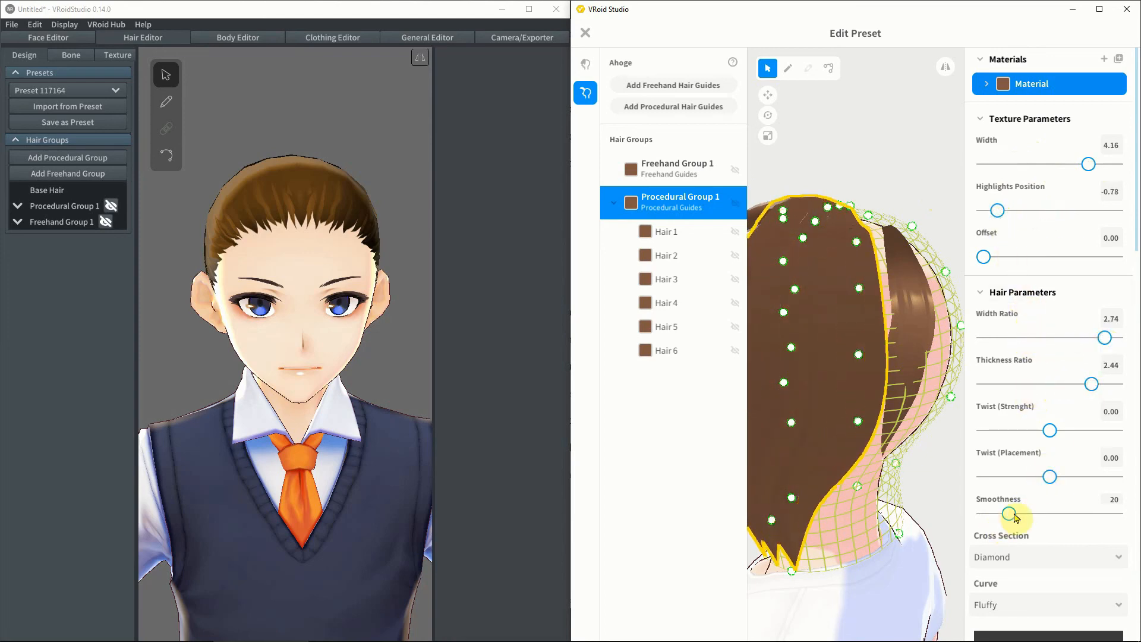
Set Procedural Group 1's twist placement to -0.19, smoothness to 77 and cross section to Bottomless Triangle, and close the editor without saving
{"action": "left_click_drag", "start_coordinate": [1050, 477], "coordinate": [984, 477]}
{"action": "left_click", "coordinate": [1030, 552]}
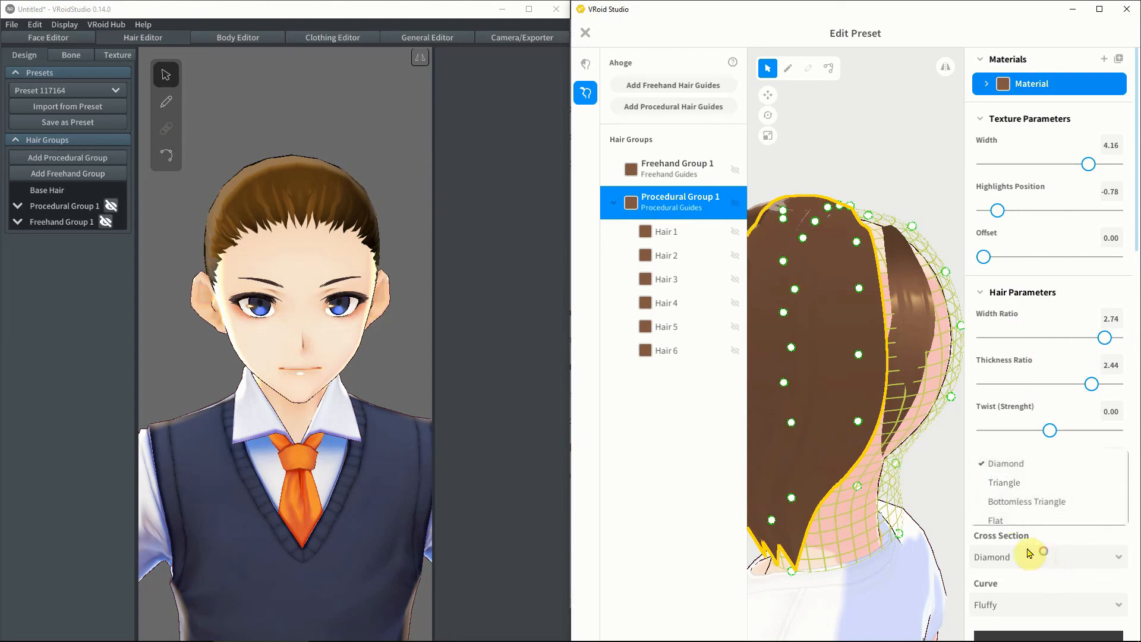
{"action": "left_click", "coordinate": [1017, 505]}
{"action": "right_click_drag", "start_coordinate": [828, 448], "coordinate": [897, 437]}
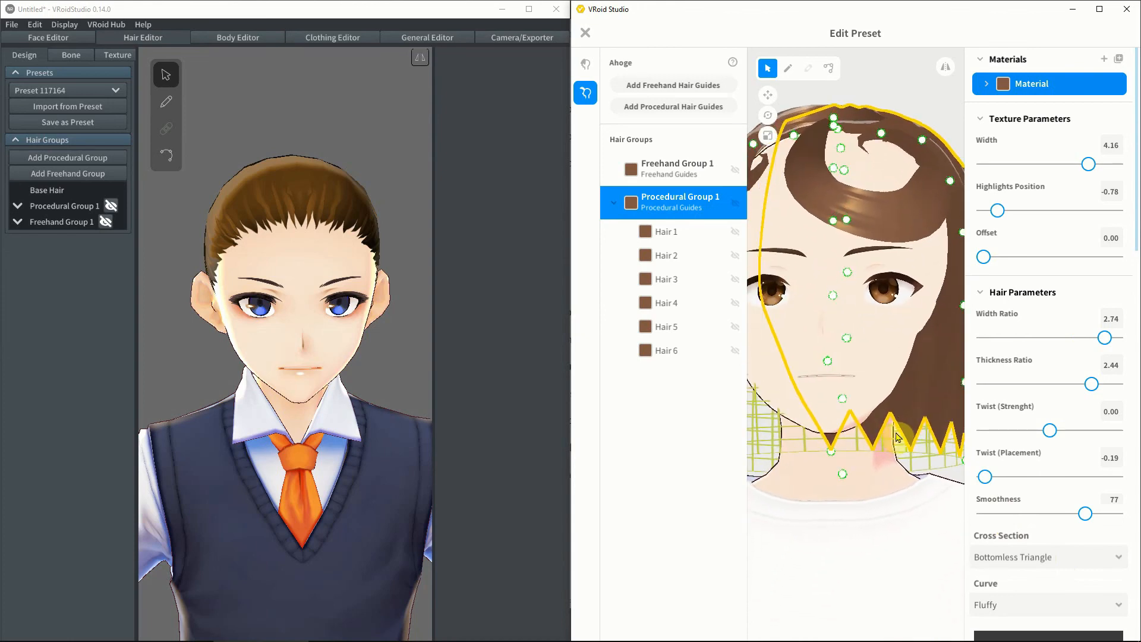
{"action": "scroll", "coordinate": [897, 437], "scroll_direction": "down", "scroll_amount": 5}
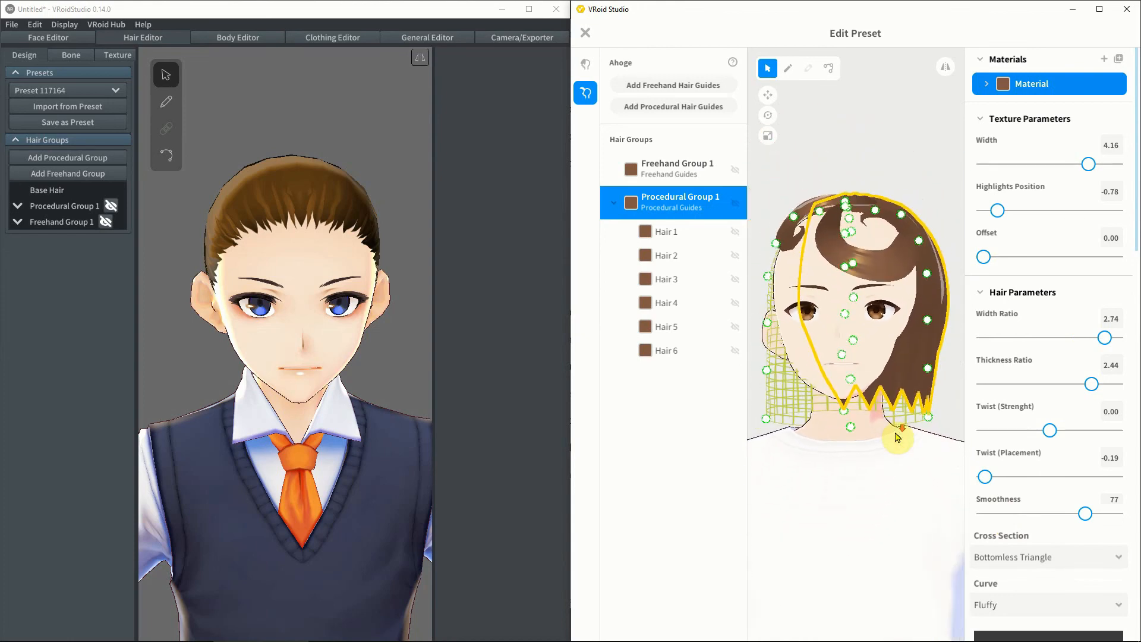
{"action": "left_click", "coordinate": [856, 501]}
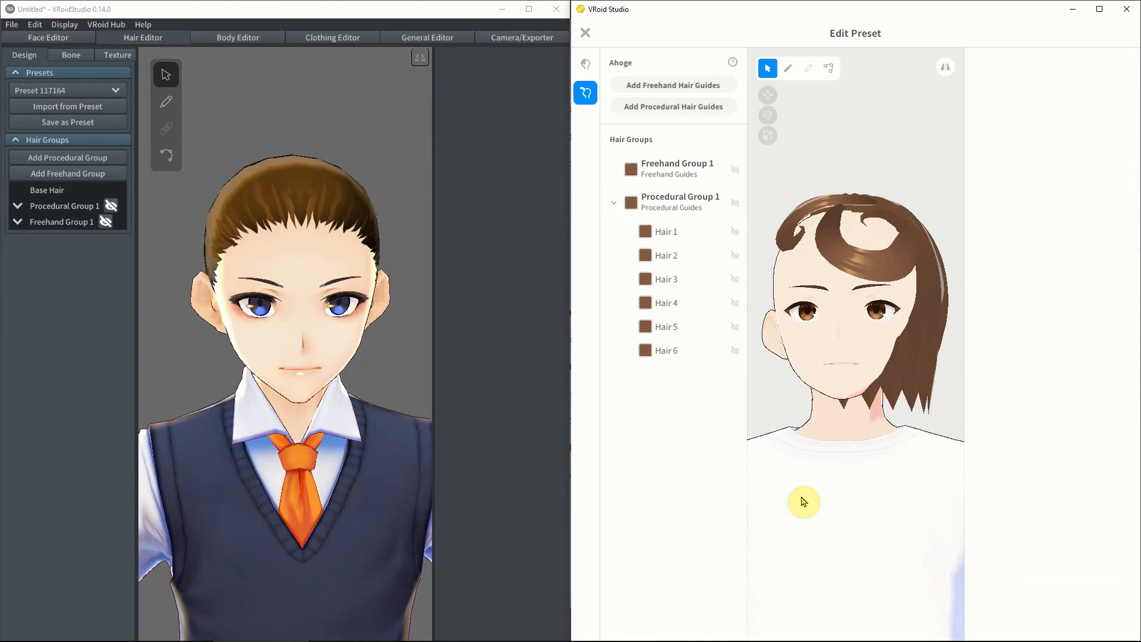
{"action": "left_click", "coordinate": [586, 33]}
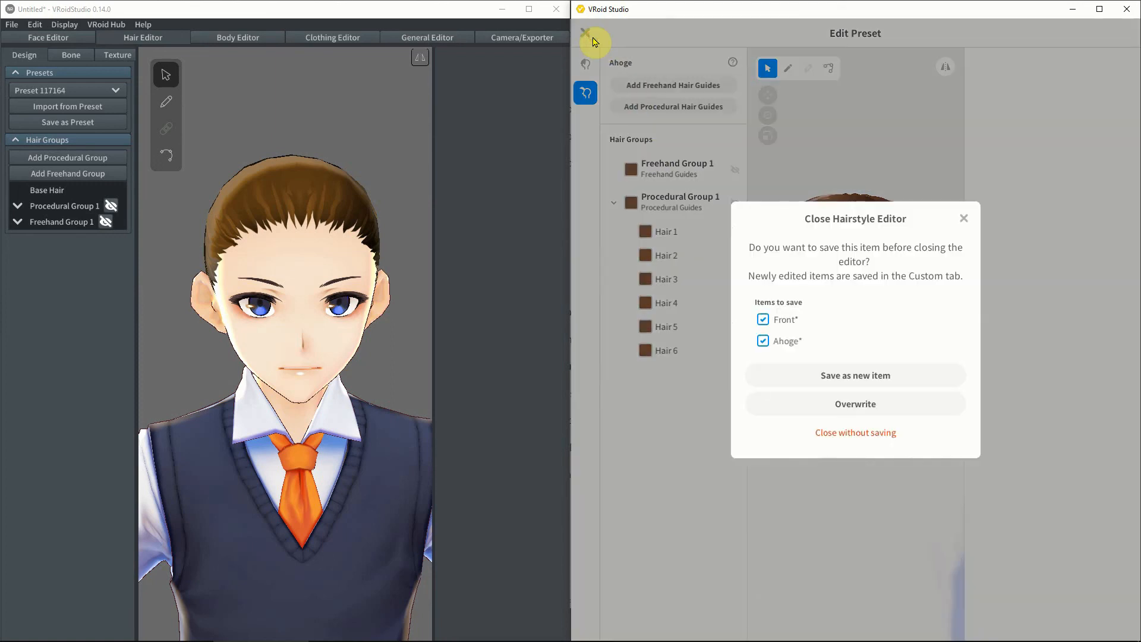
{"action": "left_click", "coordinate": [849, 443]}
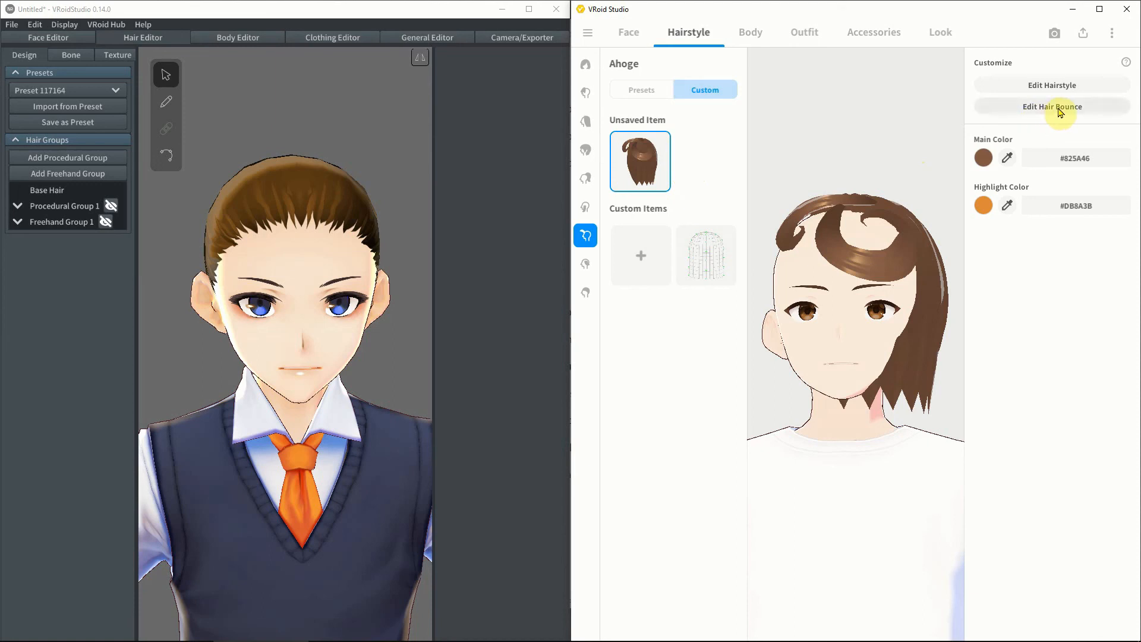
Open hair bounce editing for the Ahoge item, and switch to VRoidStudio 0.14.0 to show its hair bone settings for comparison
{"action": "left_click", "coordinate": [1037, 106]}
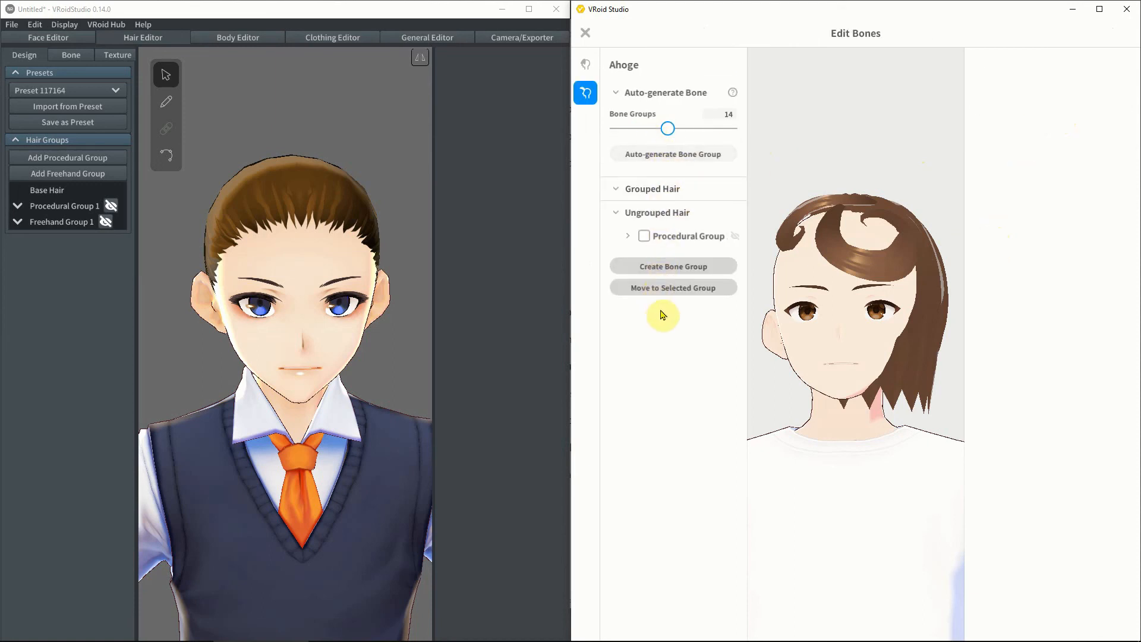
{"action": "left_click", "coordinate": [82, 56]}
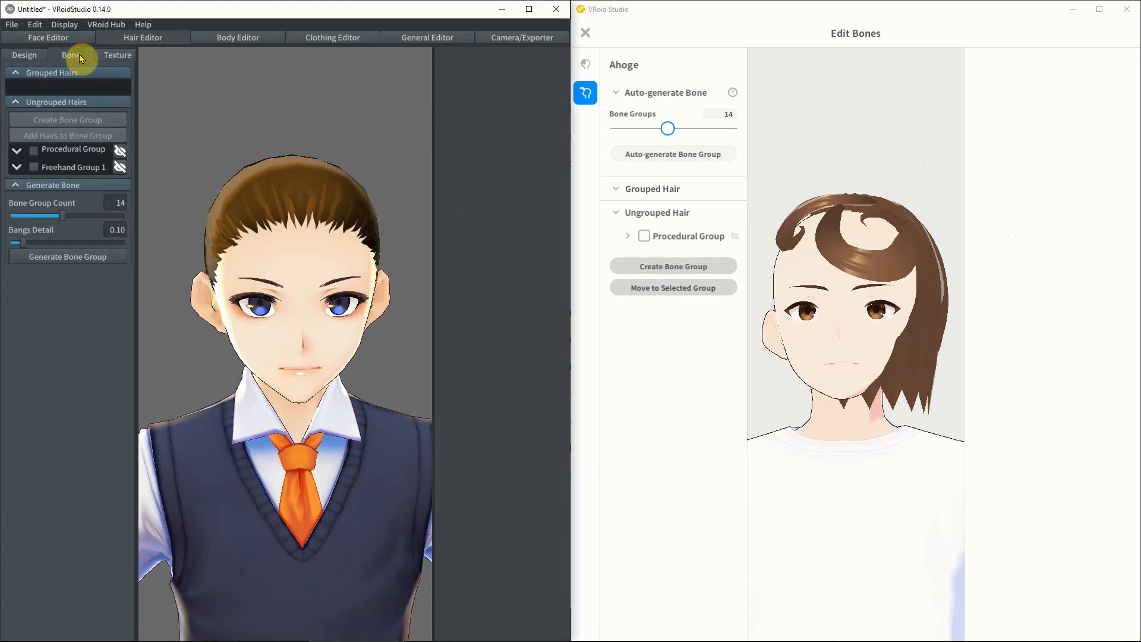